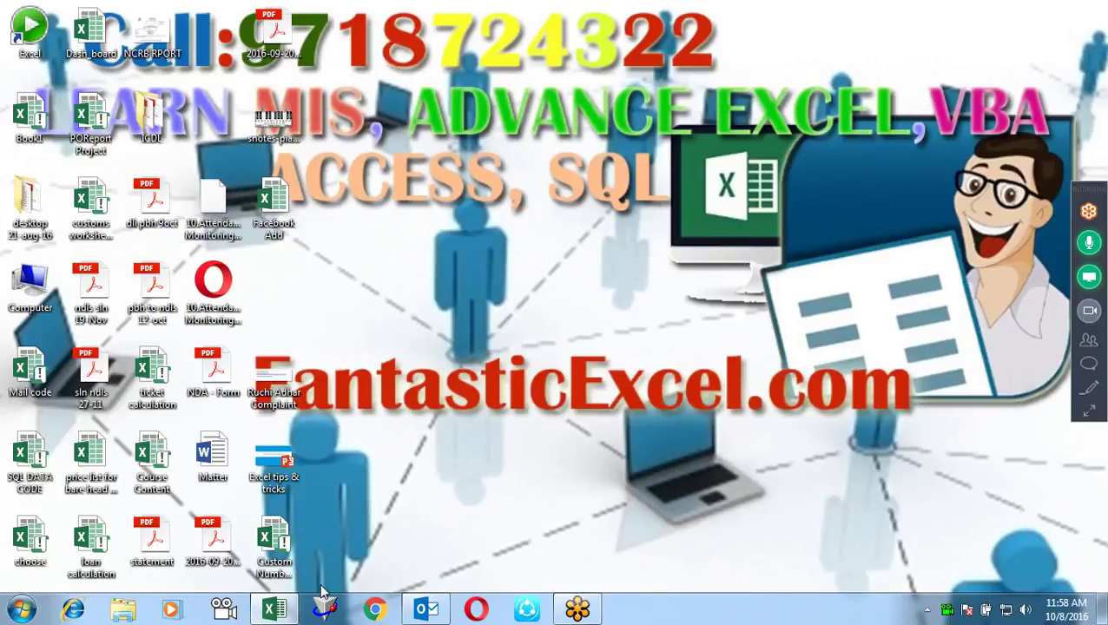
Restore the sales workbook, select empty cell G5 and start a New Rule from Conditional Formatting
left_click(274, 608)
left_click(389, 243)
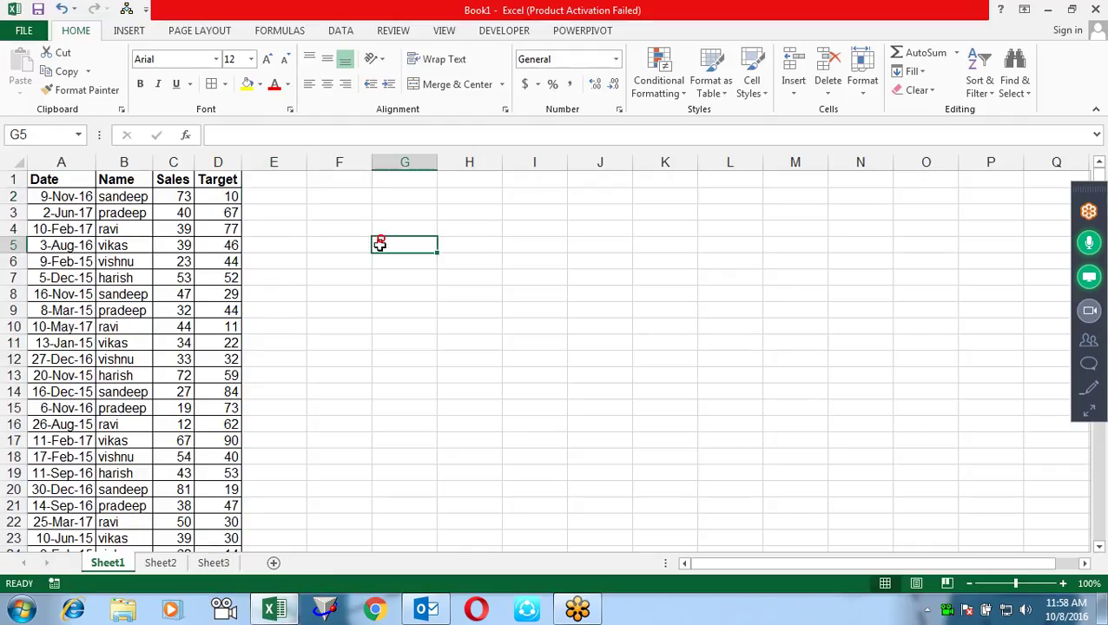
left_click(660, 90)
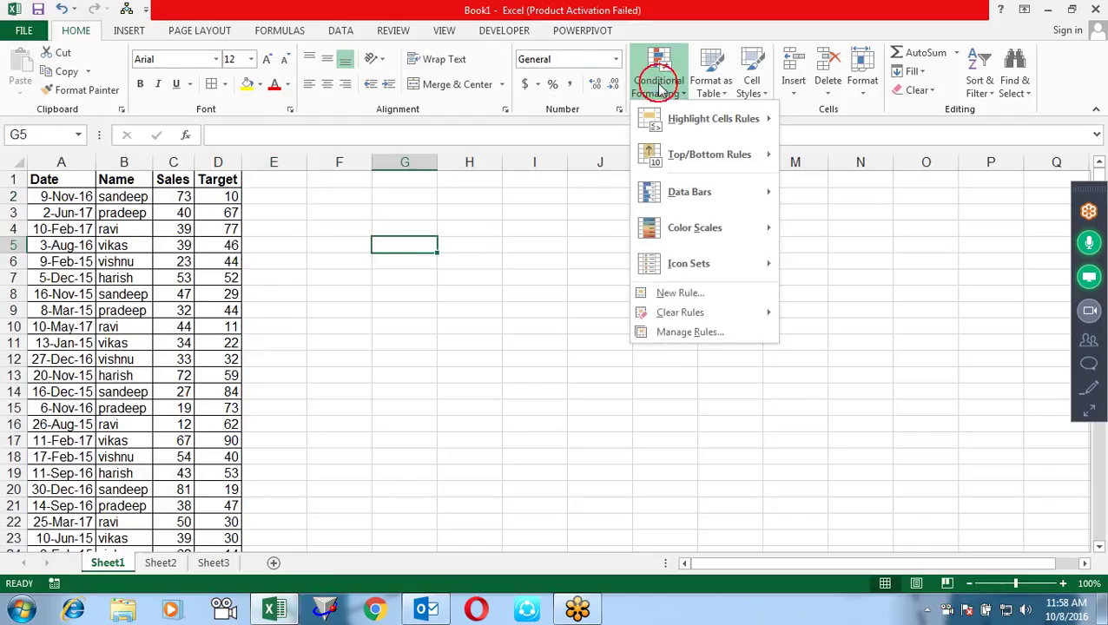
left_click(476, 230)
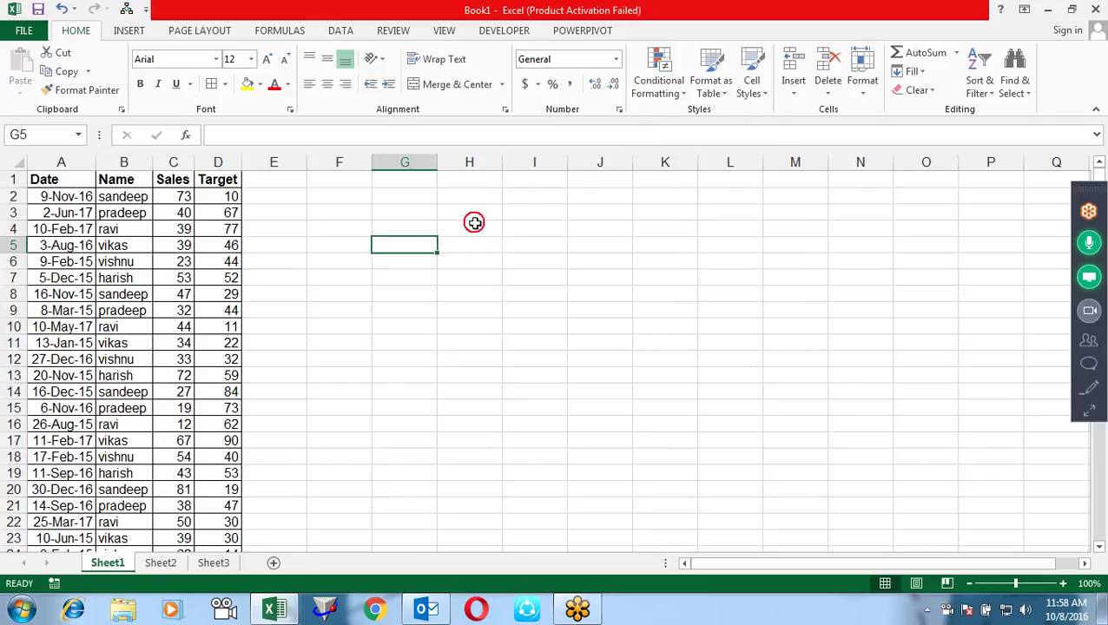
left_click(657, 97)
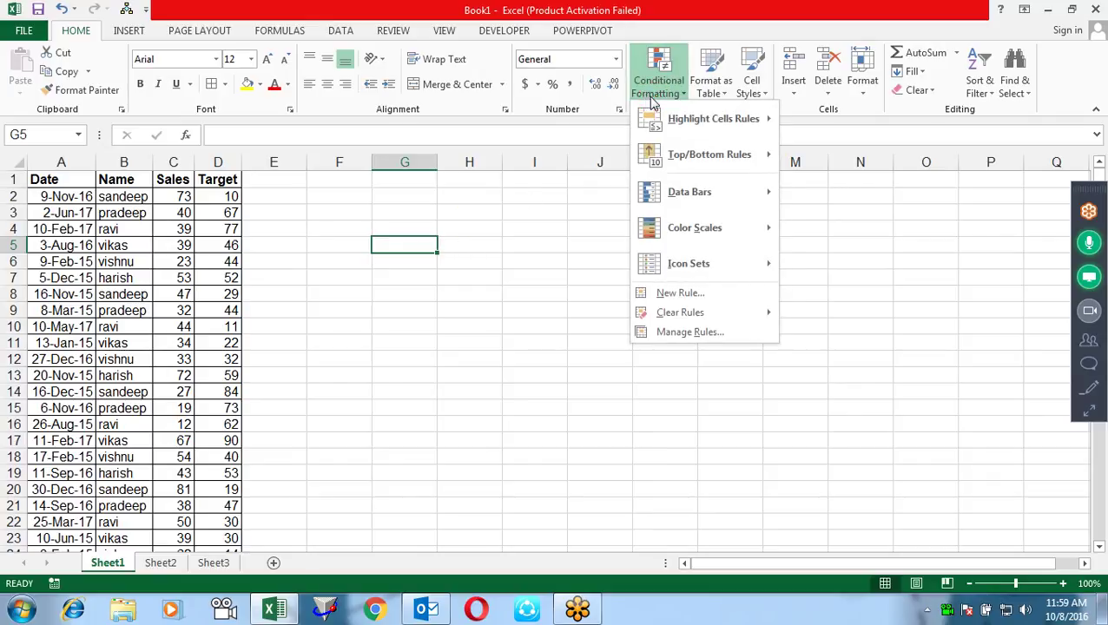
left_click(520, 239)
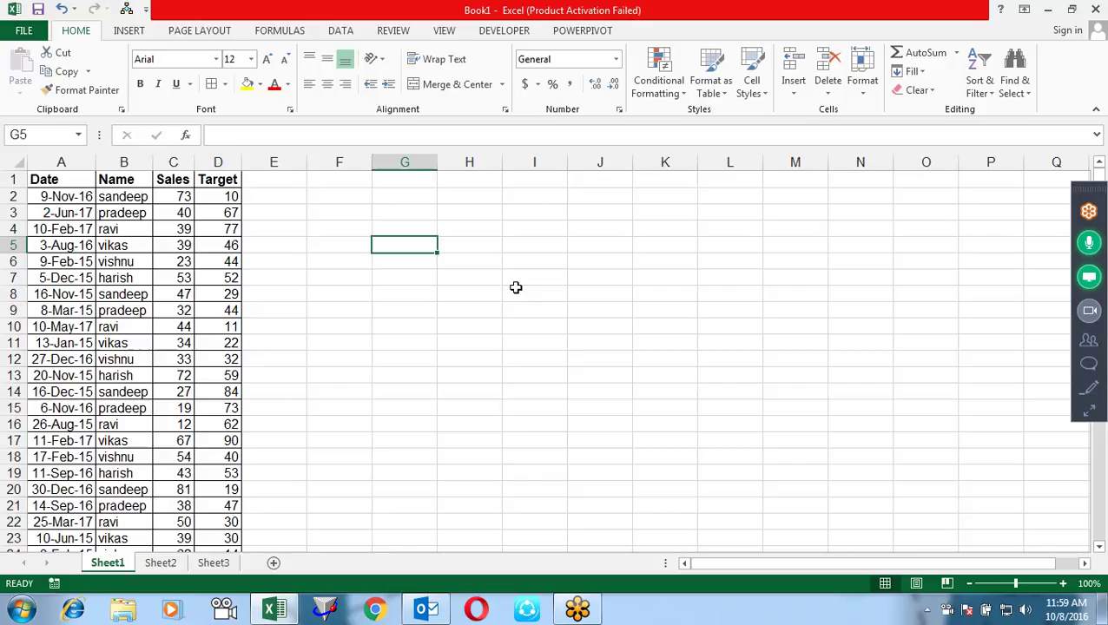
left_click(668, 87)
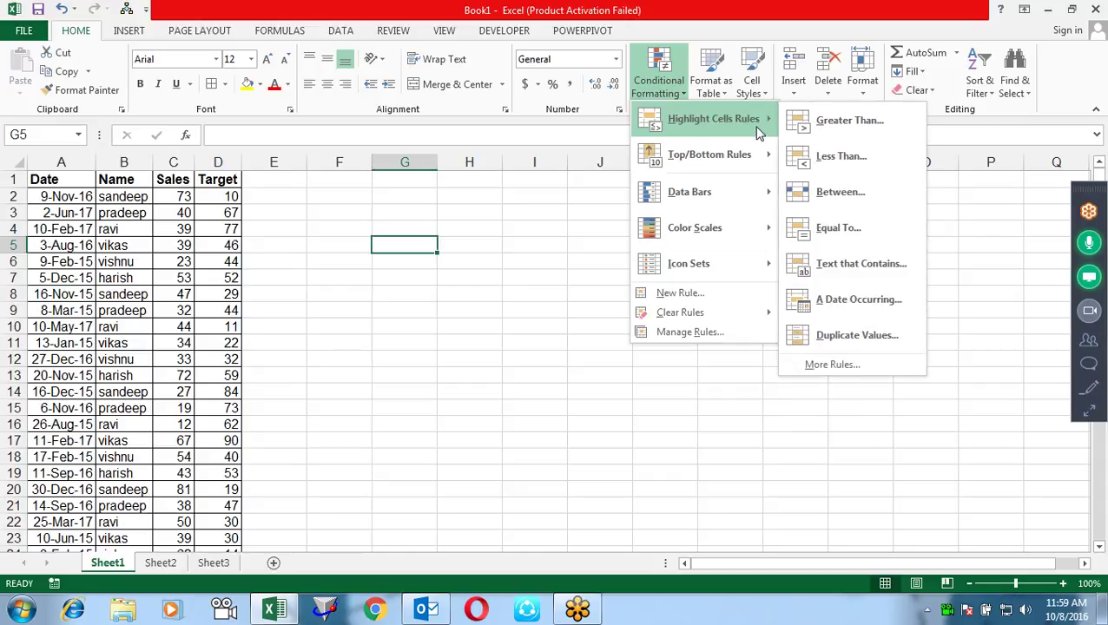
left_click(669, 294)
Cancel the New Formatting Rule dialog, then confirm the Rules Manager lists no rules and close it
left_click_drag(564, 240, 484, 132)
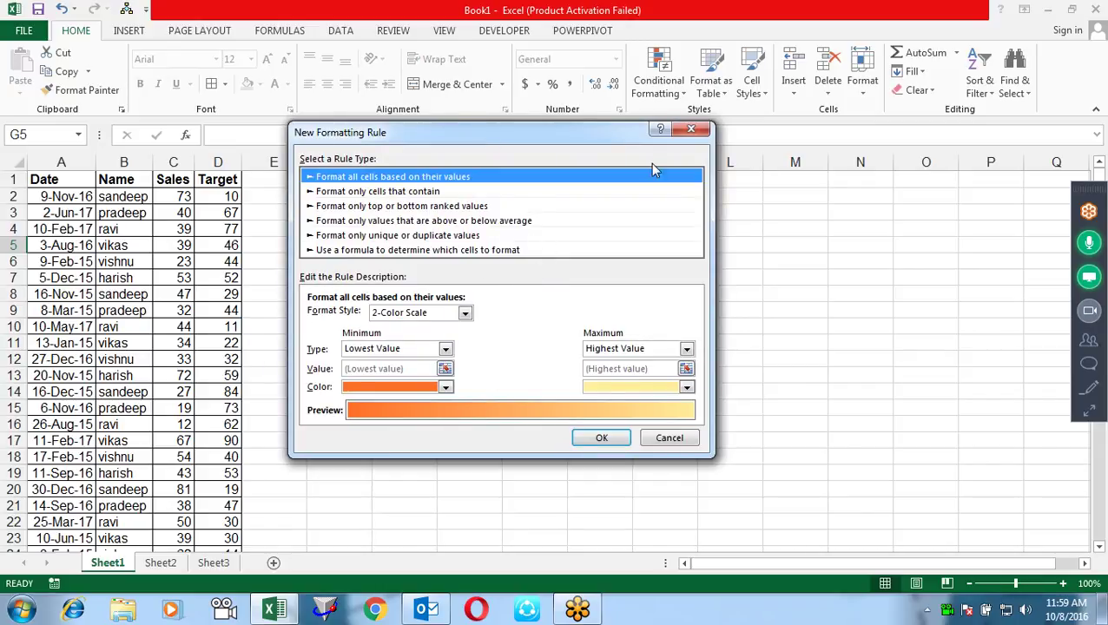
left_click(691, 130)
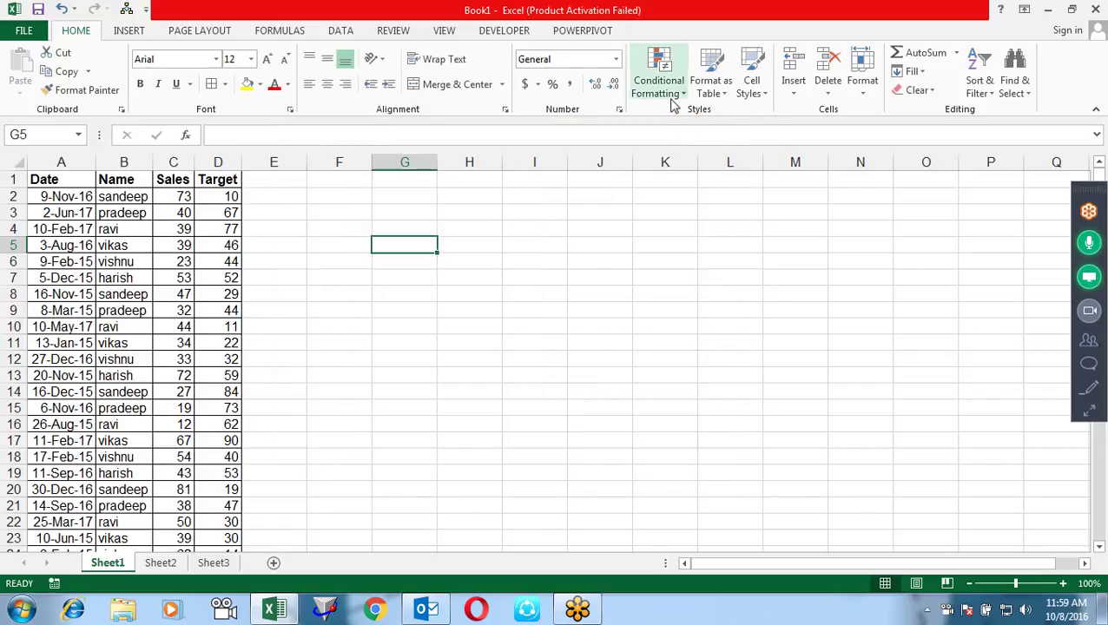
left_click(667, 98)
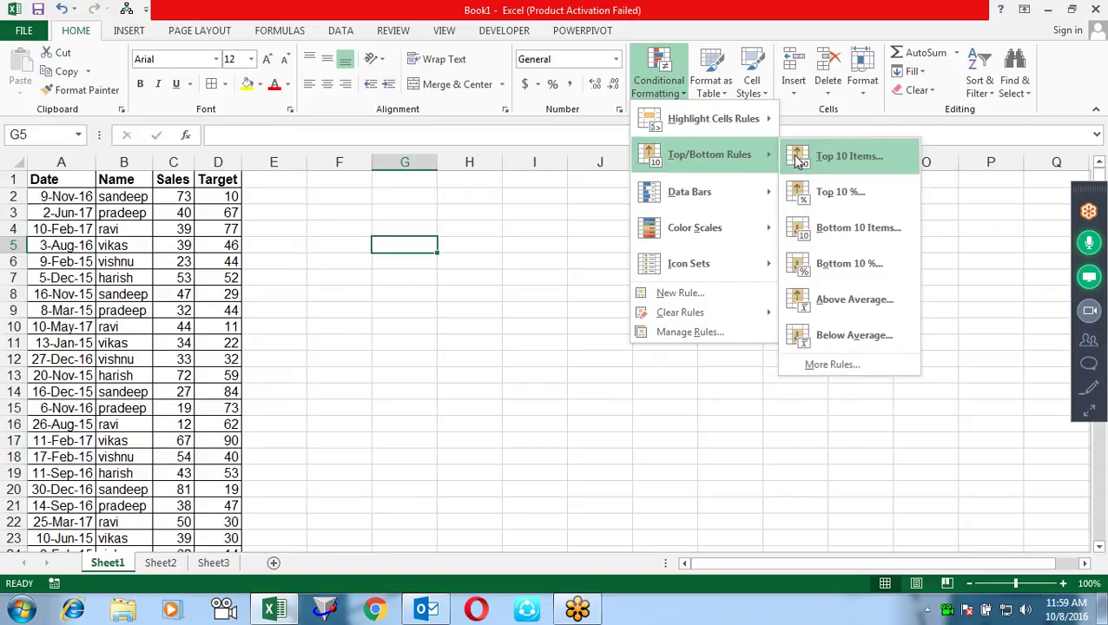
mouse_move(695, 192)
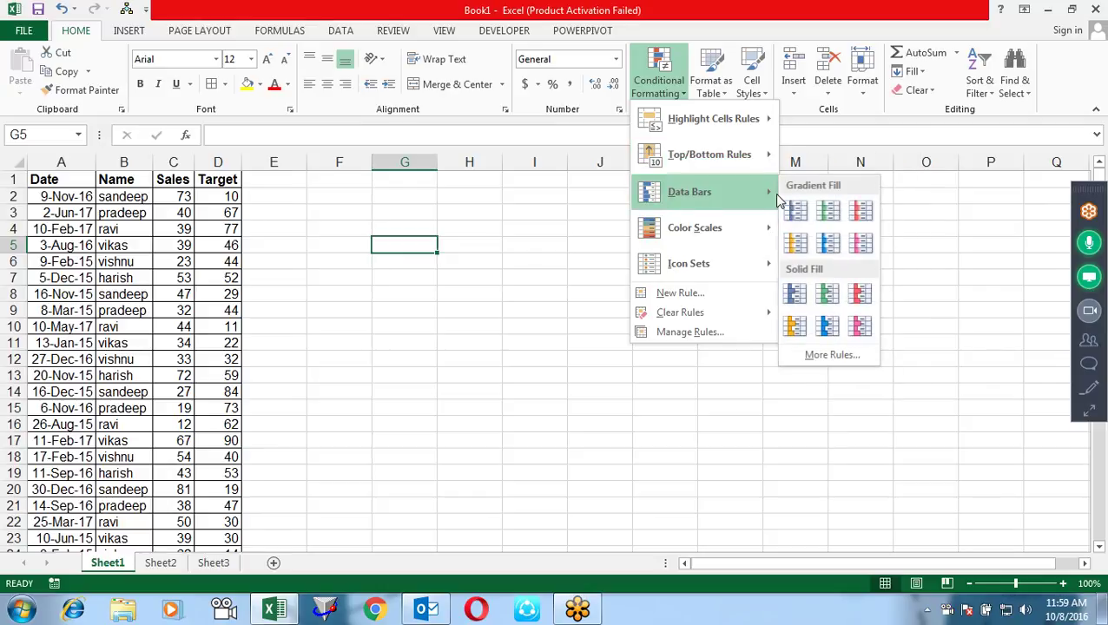
mouse_move(713, 119)
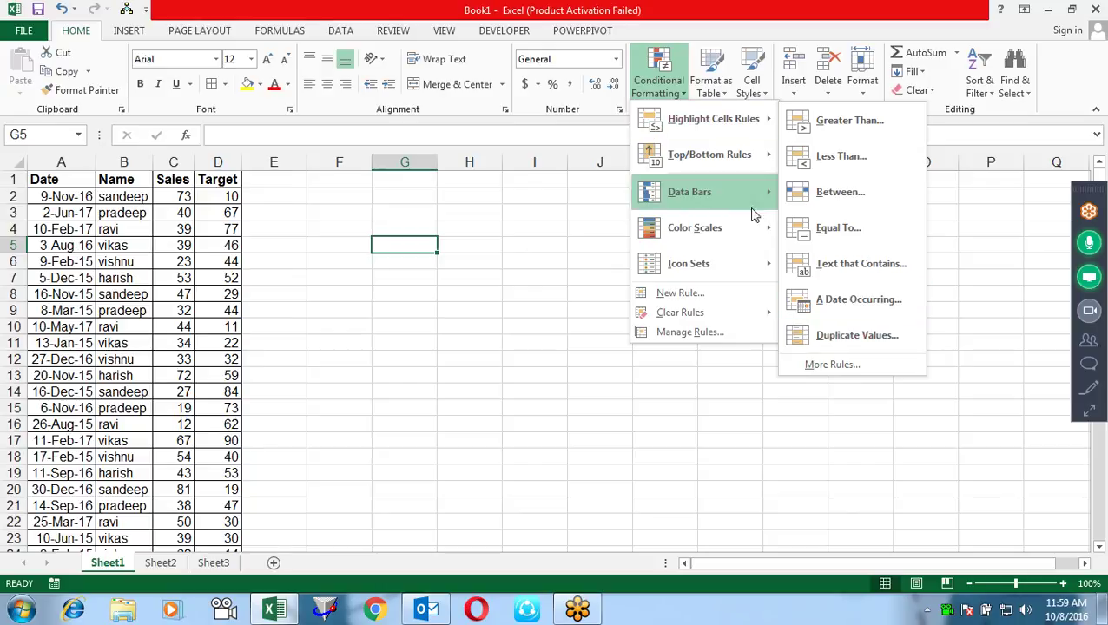
left_click(670, 339)
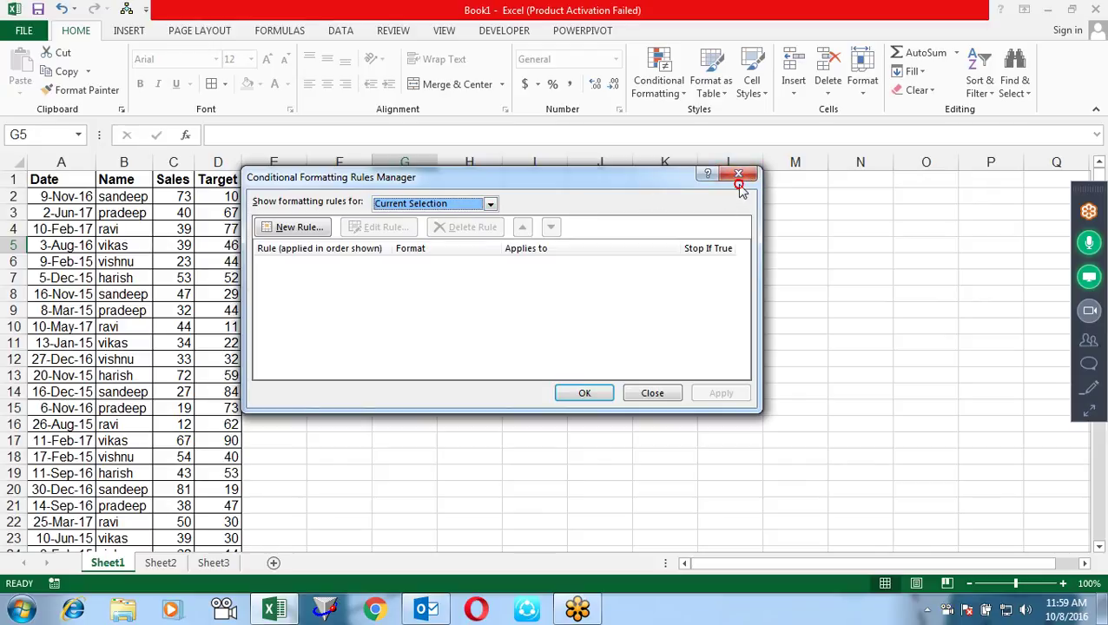
left_click(738, 181)
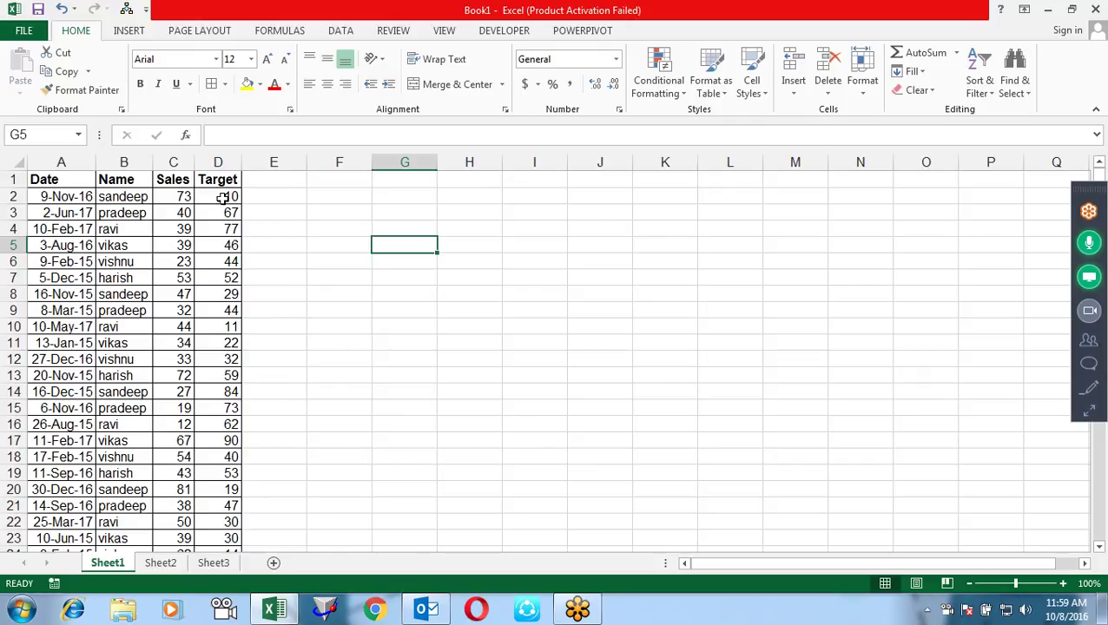
Select the Target values D2:D37 and bring up the Conditional Formatting menu
left_click(221, 197)
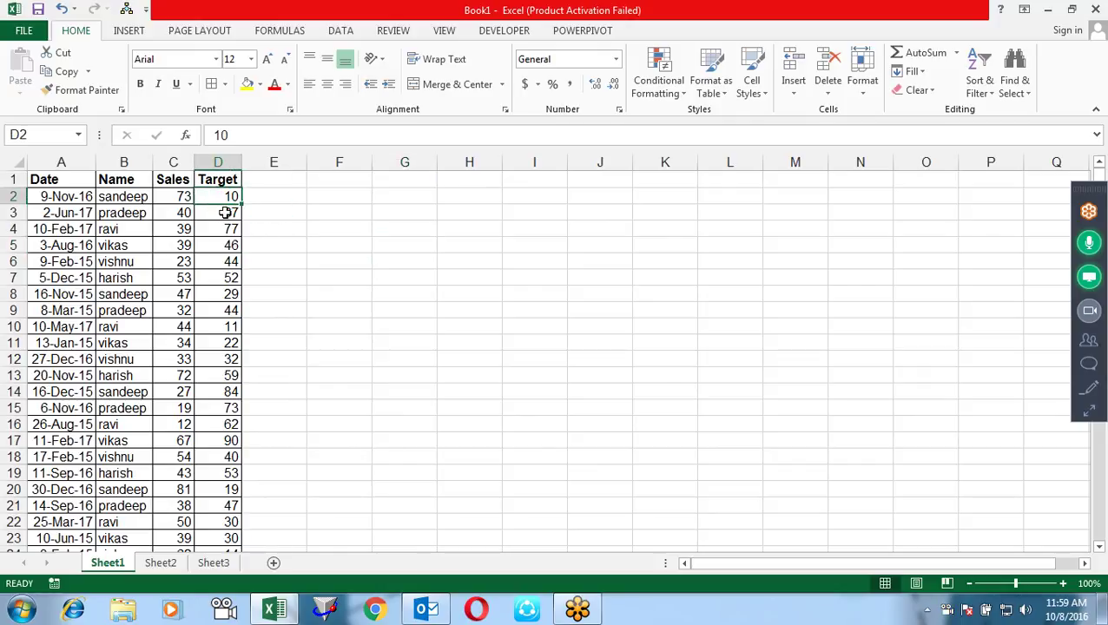
key("ctrl+shift+Down")
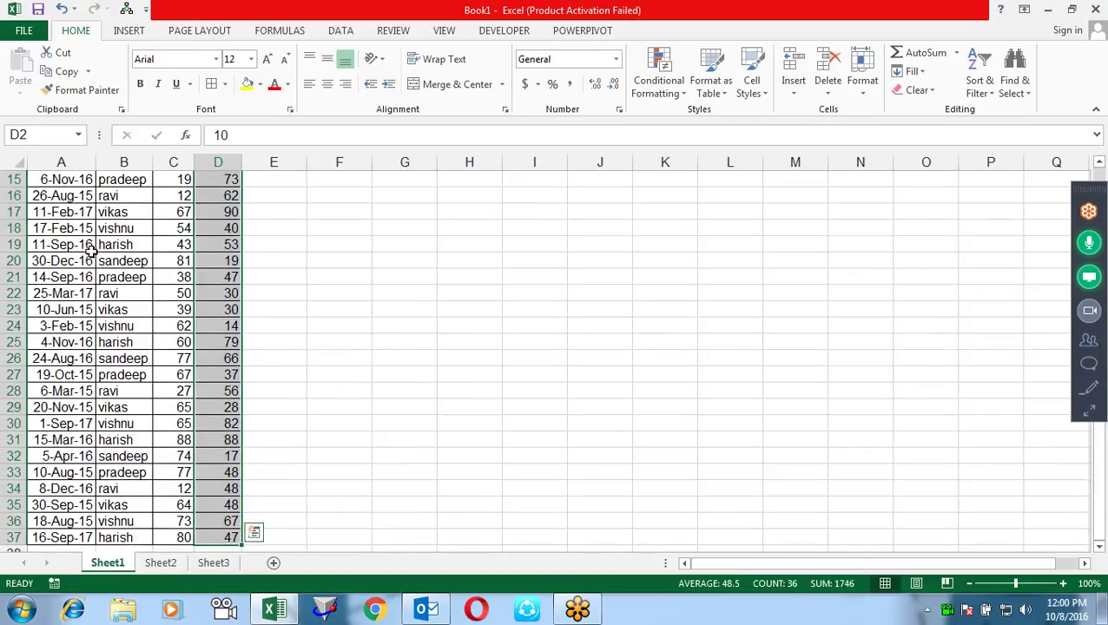
scroll(63, 317, "up", 5)
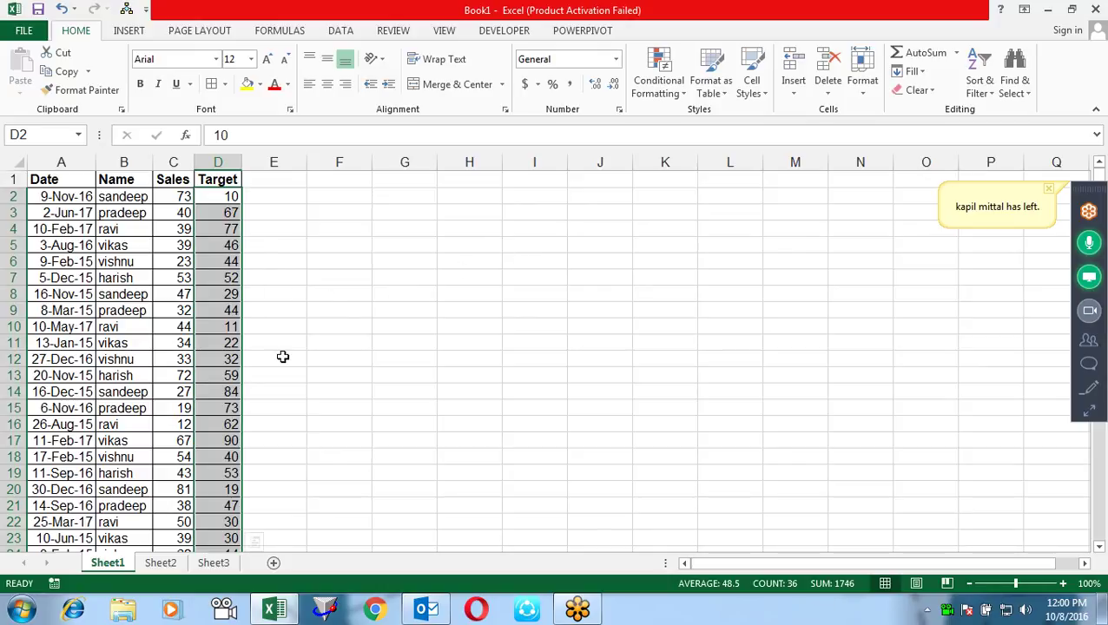
left_click(672, 98)
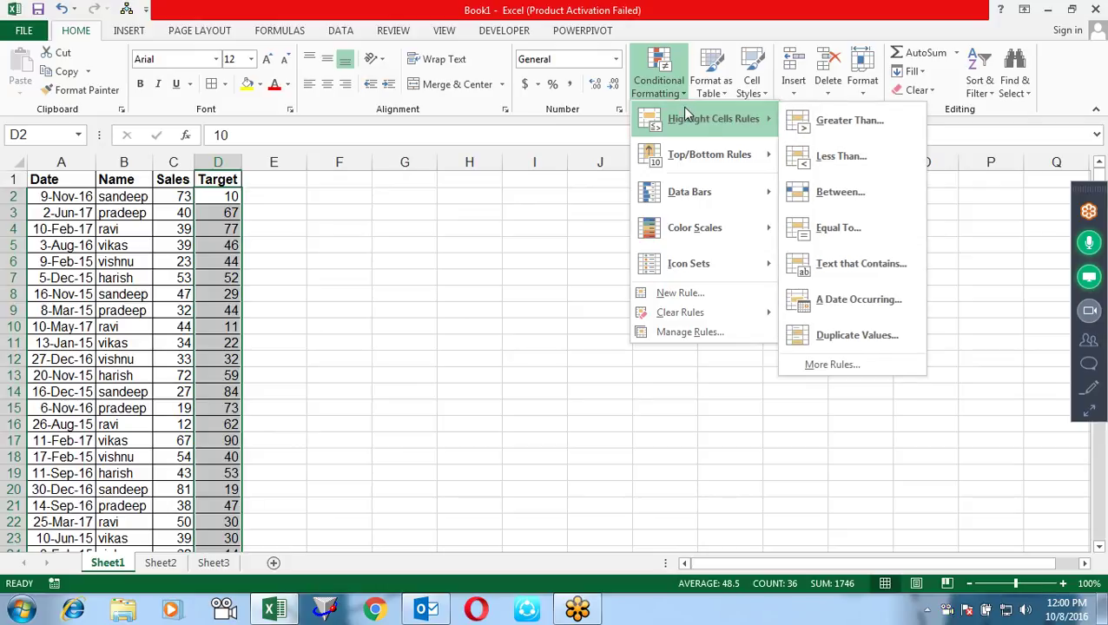
Start a Greater Than rule at 62, previewing Green Fill and then Yellow Fill formats
left_click(826, 127)
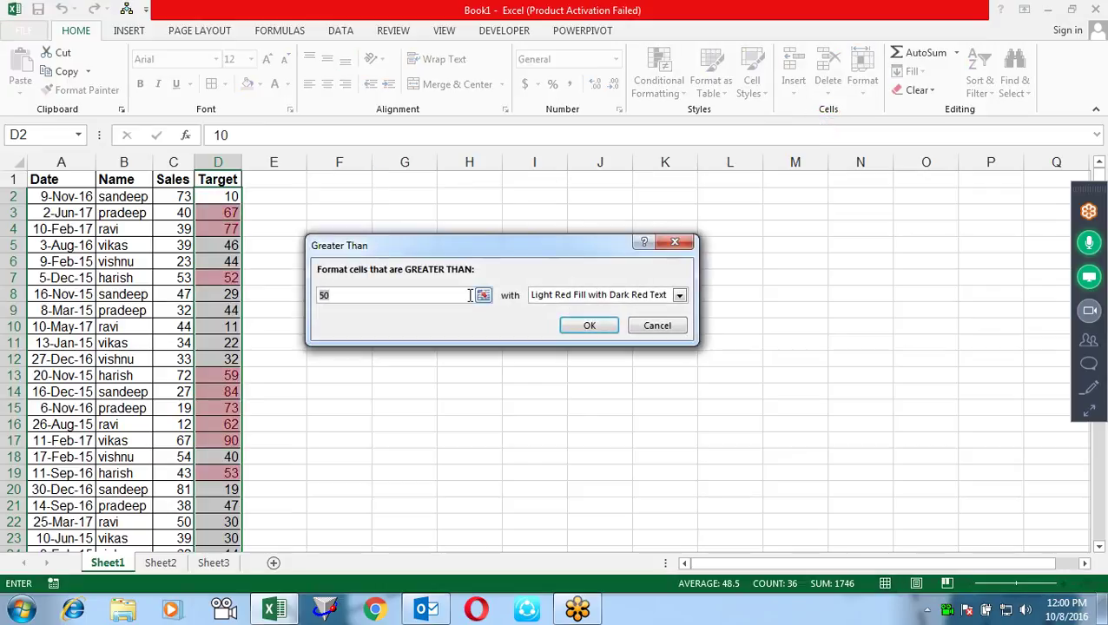
left_click_drag(483, 252, 570, 194)
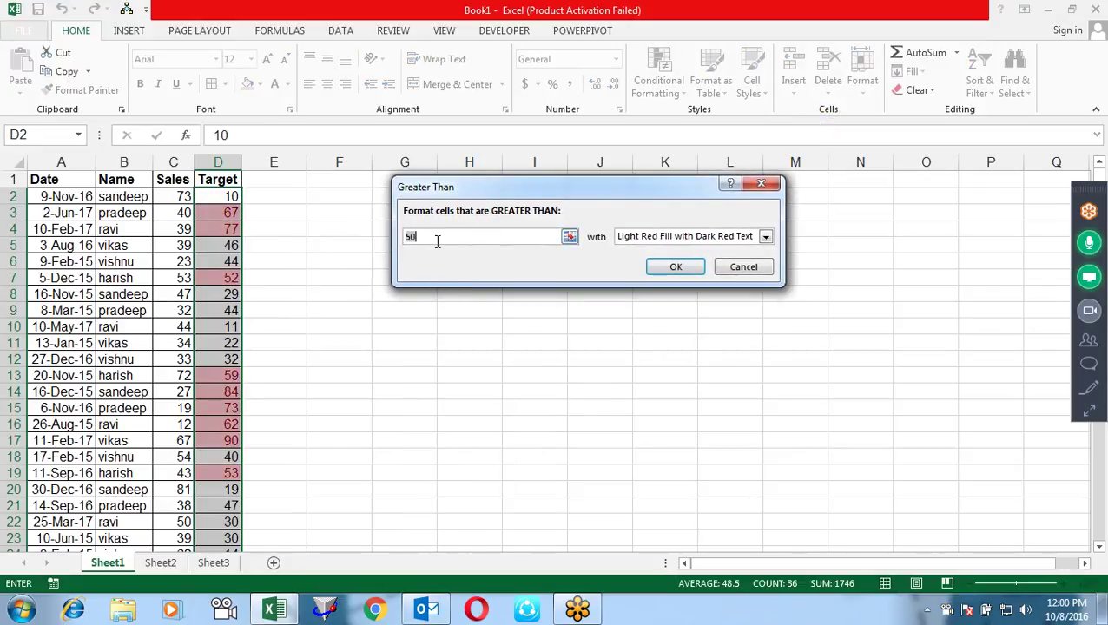
type("62")
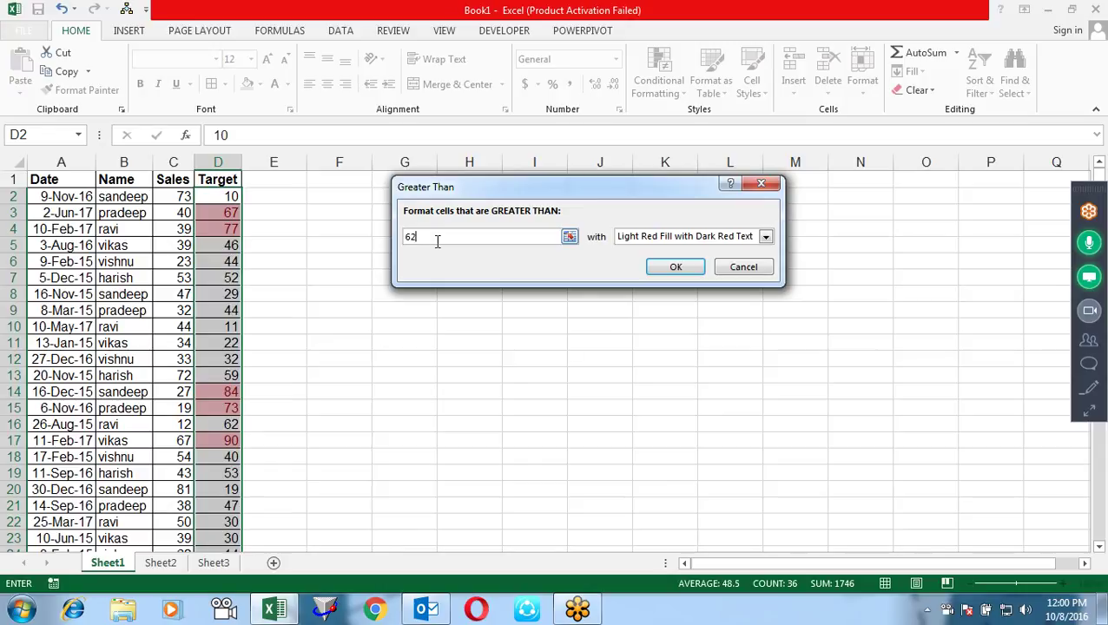
left_click(697, 246)
left_click(696, 273)
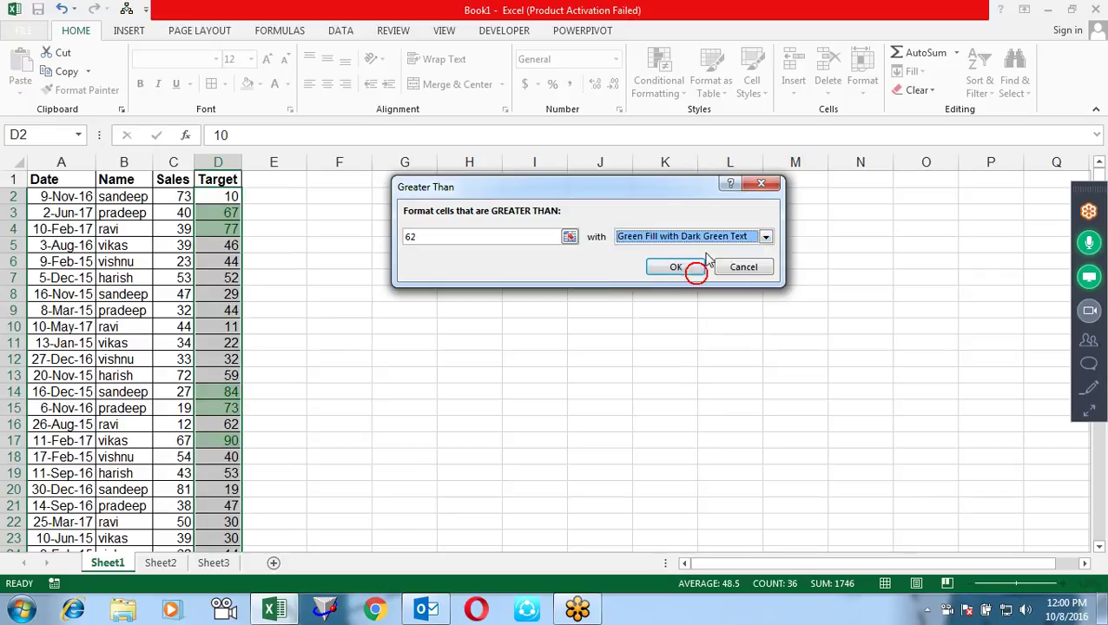
left_click(704, 239)
left_click(677, 260)
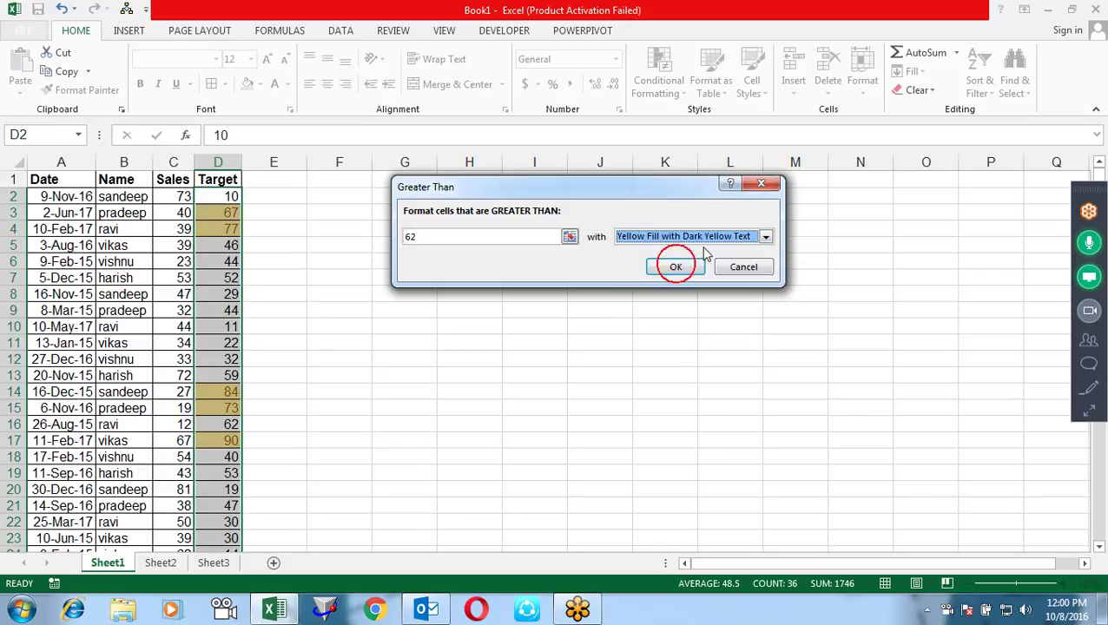
left_click(712, 243)
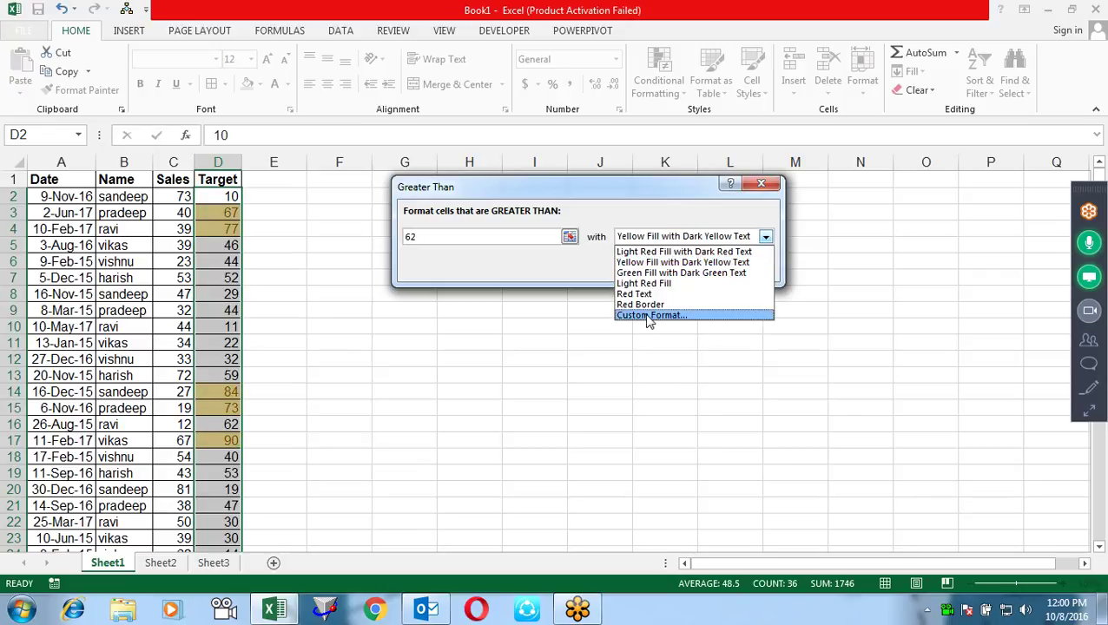
Give the greater-than-62 rule a custom format of bright red fill with bold text
left_click(647, 316)
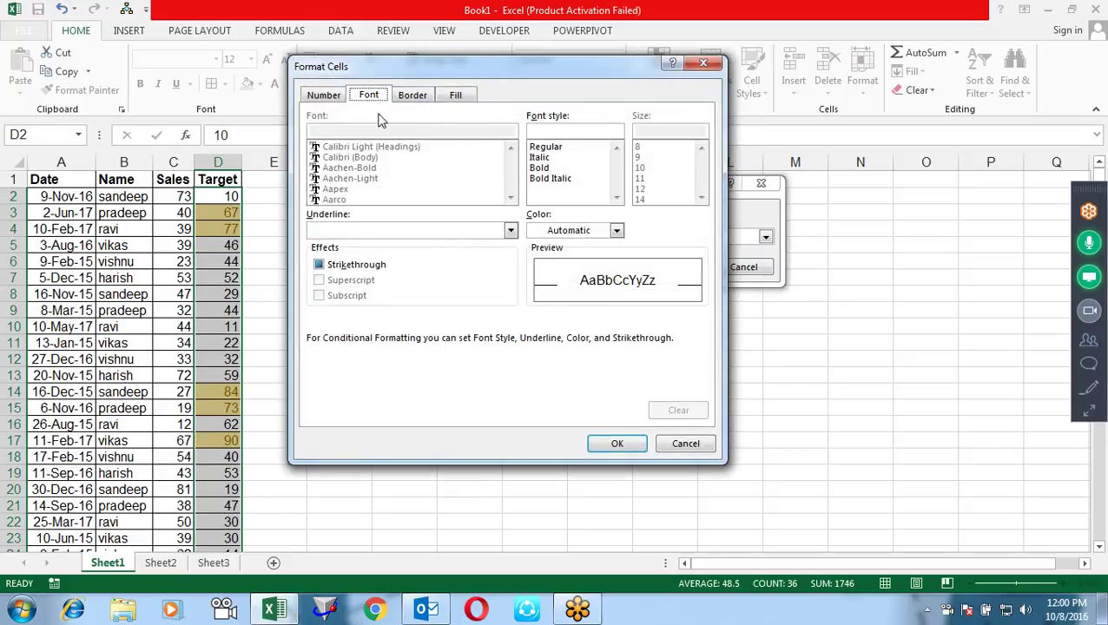
left_click(322, 97)
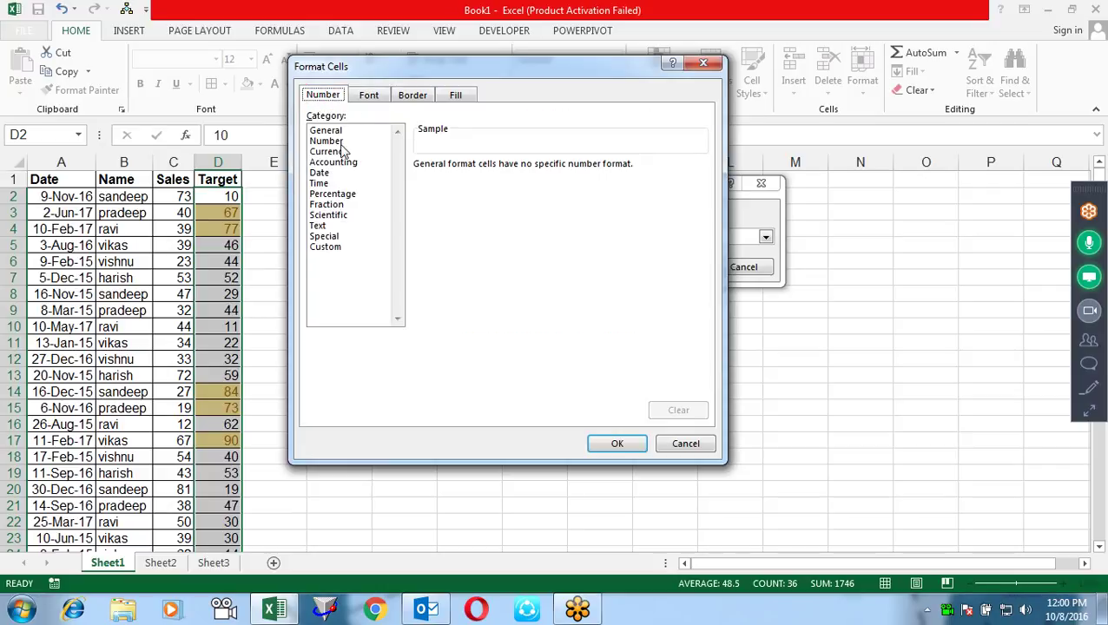
left_click(371, 95)
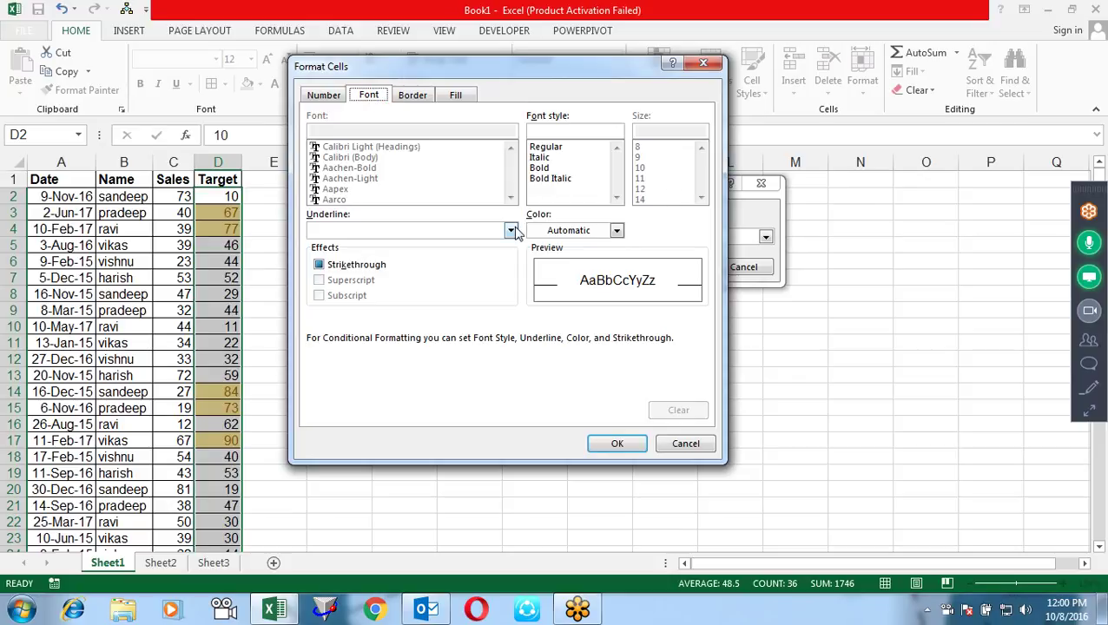
left_click(411, 102)
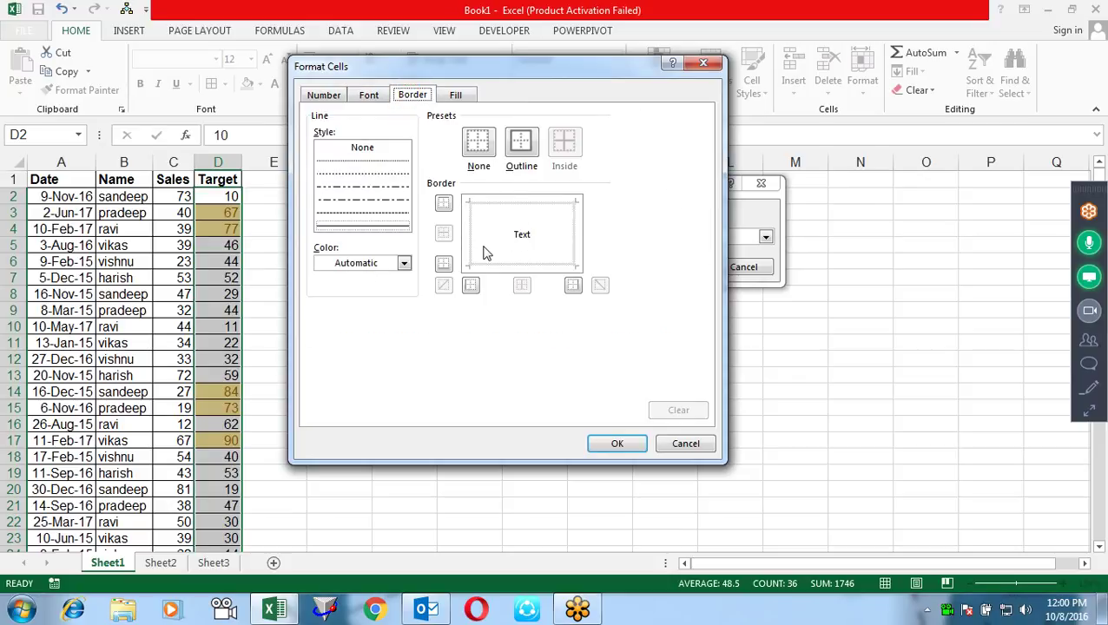
left_click(454, 97)
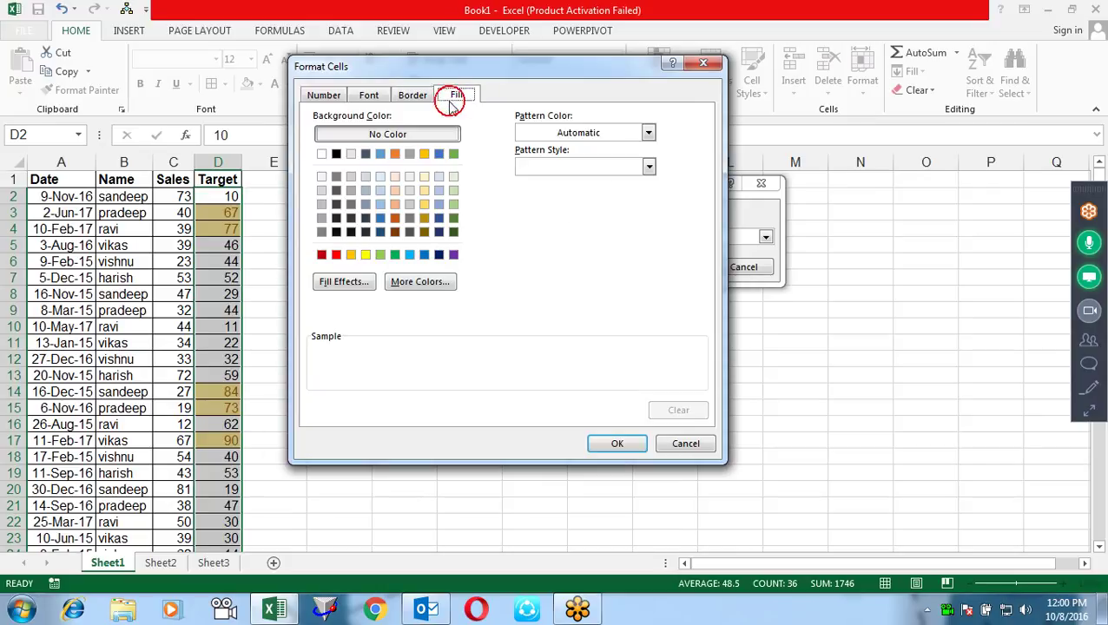
left_click(337, 254)
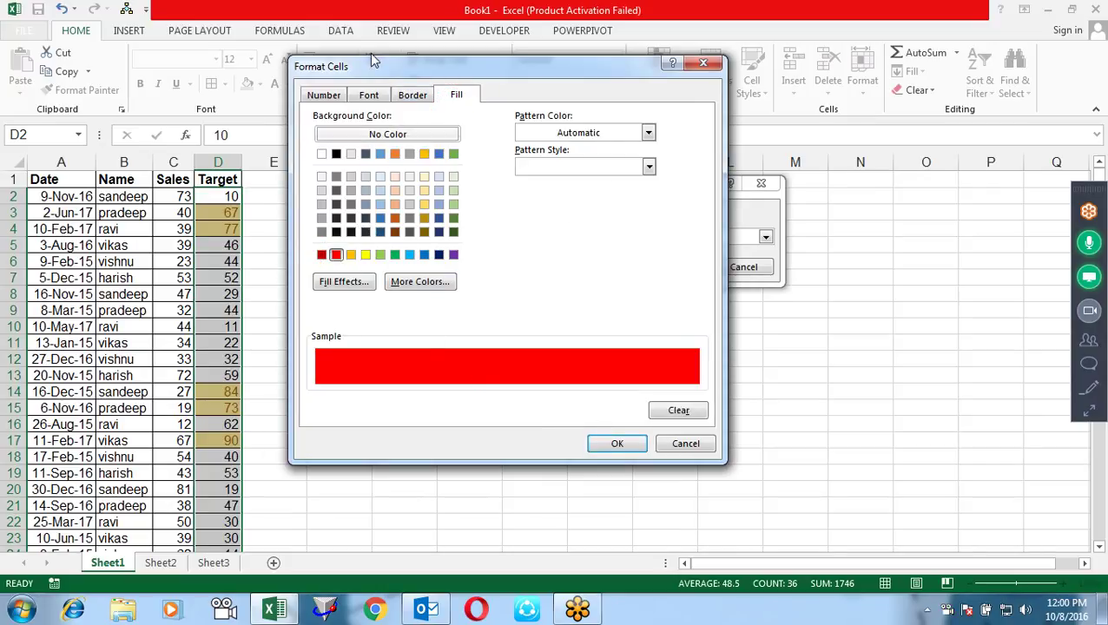
left_click(373, 95)
left_click(548, 167)
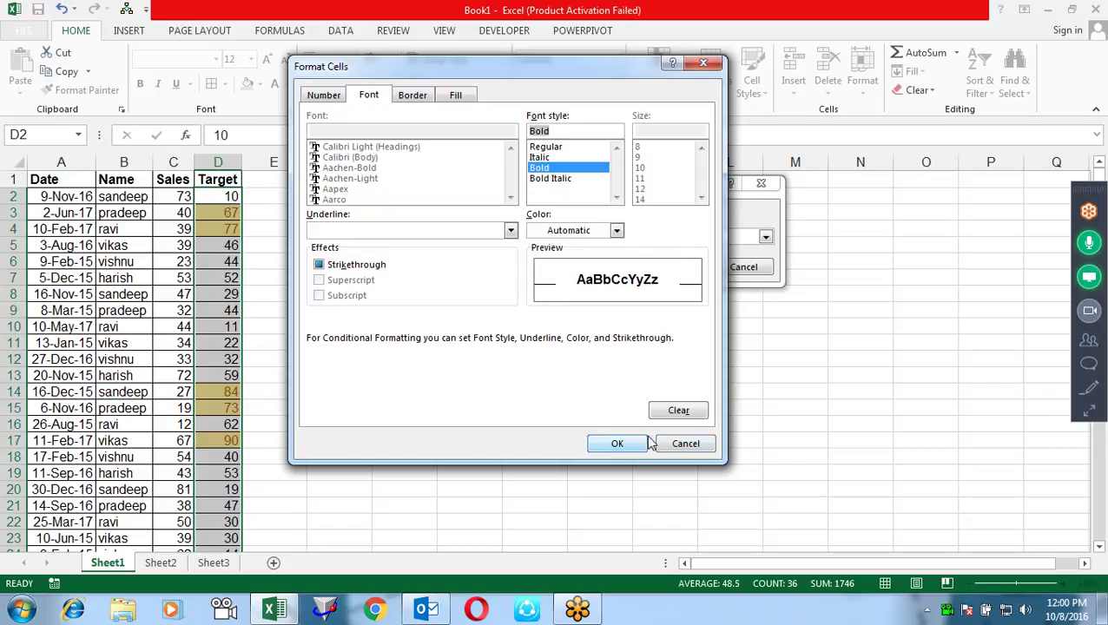
left_click(617, 443)
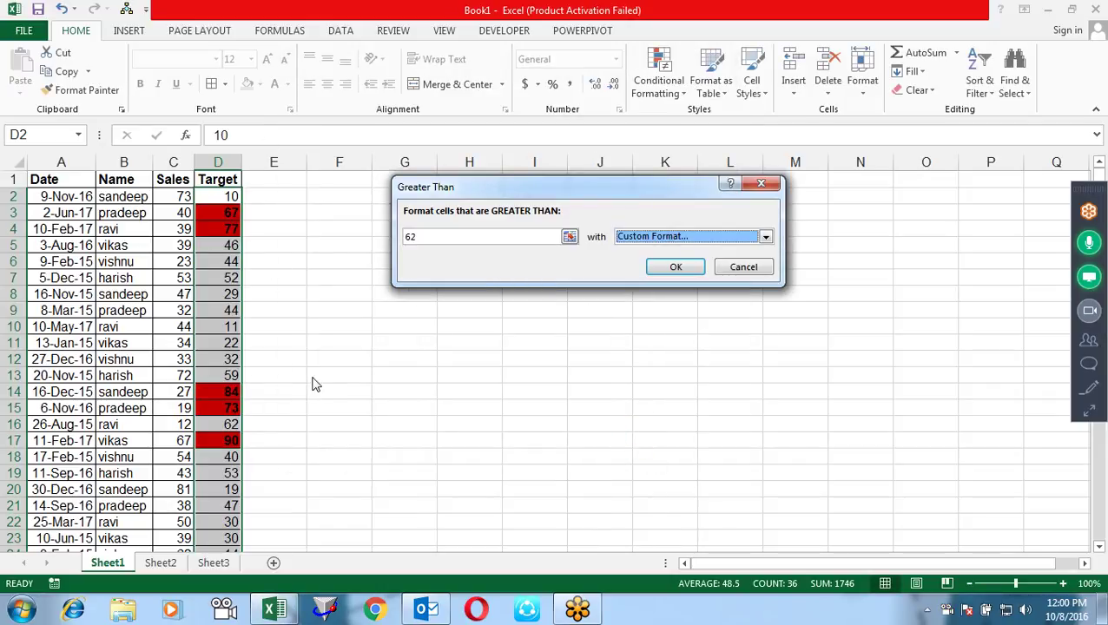
Apply the Cell Value > 62 rule and inspect its $D$2:$D$37 range in the Rules Manager
left_click(677, 269)
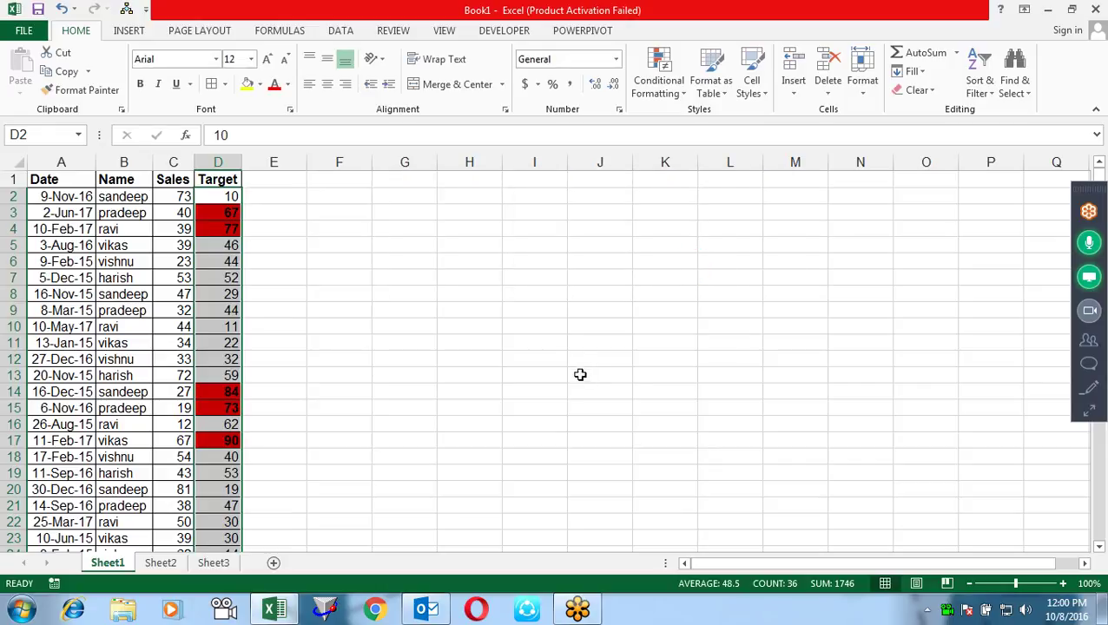
left_click(645, 82)
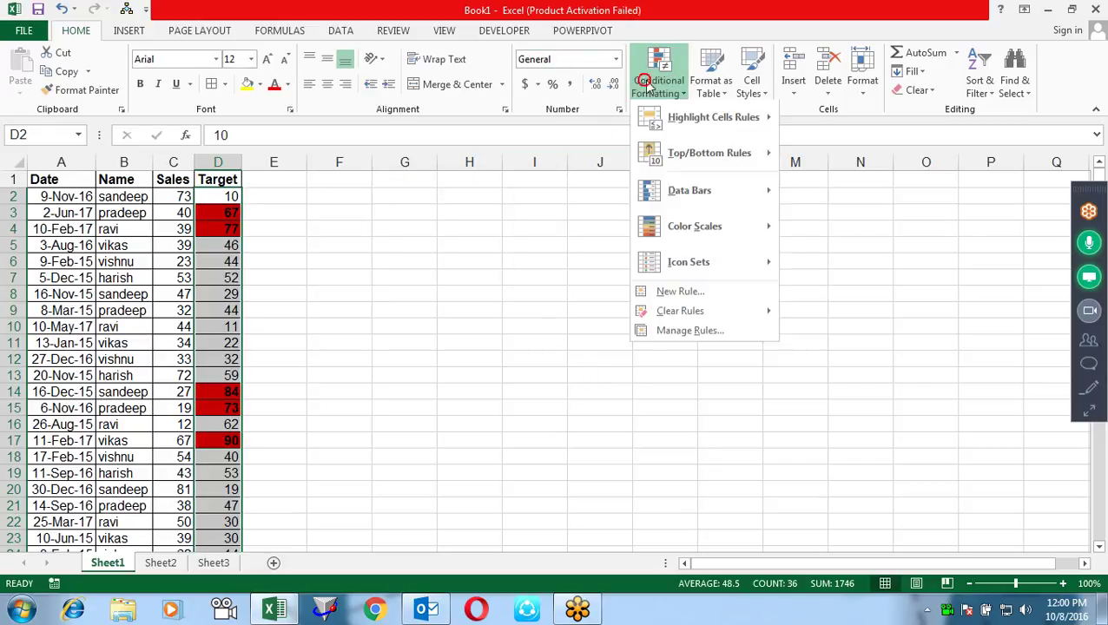
left_click(689, 334)
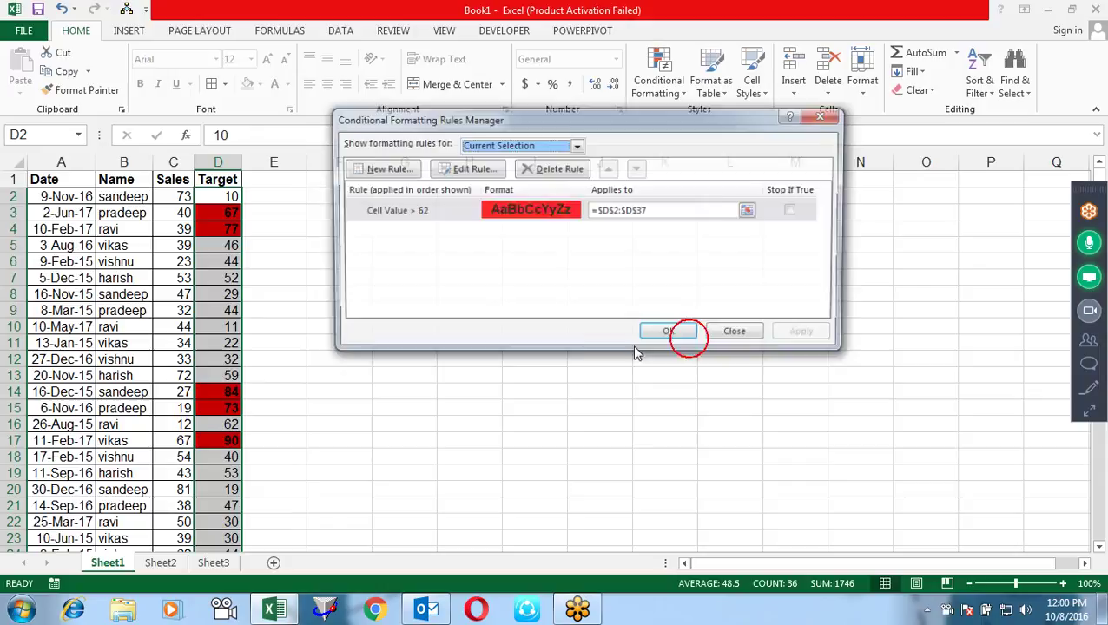
left_click(400, 212)
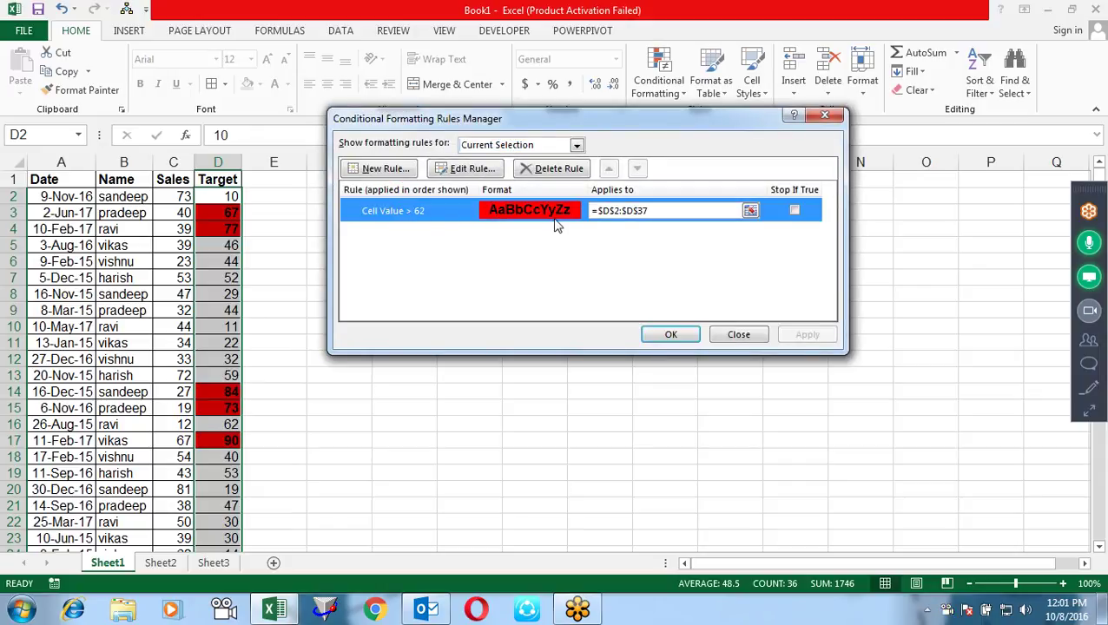
left_click(684, 212)
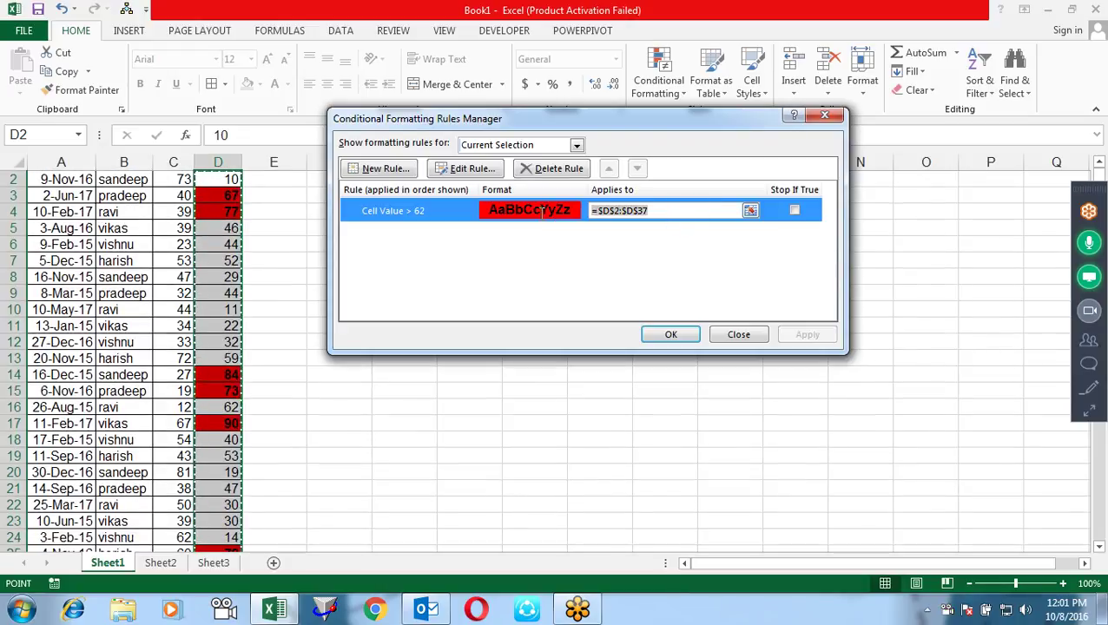
left_click(660, 210)
left_click(696, 210)
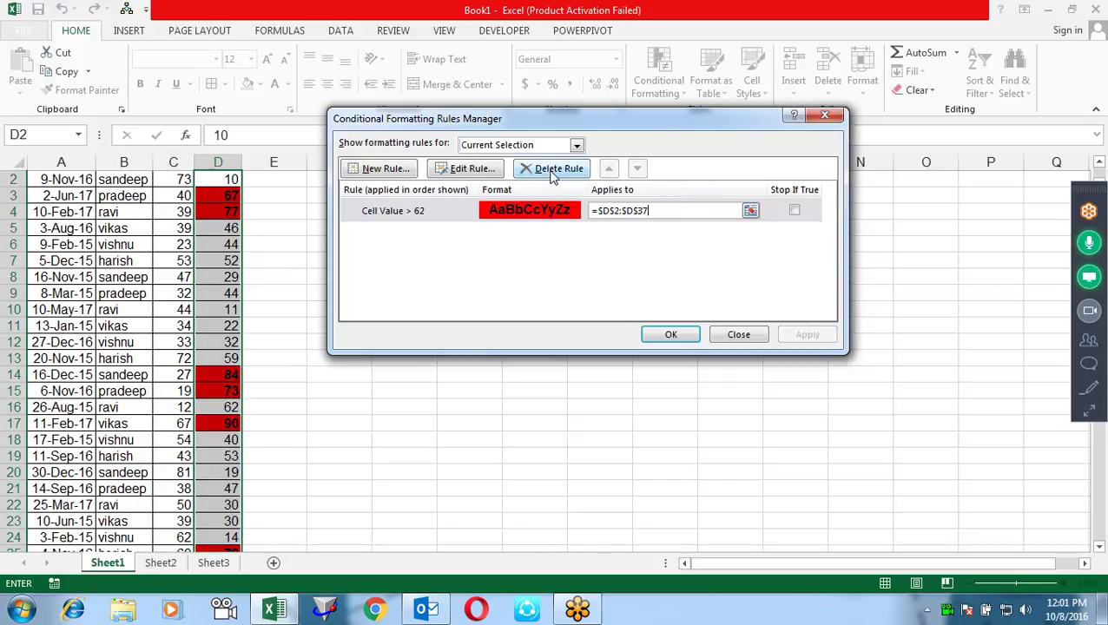
left_click(829, 119)
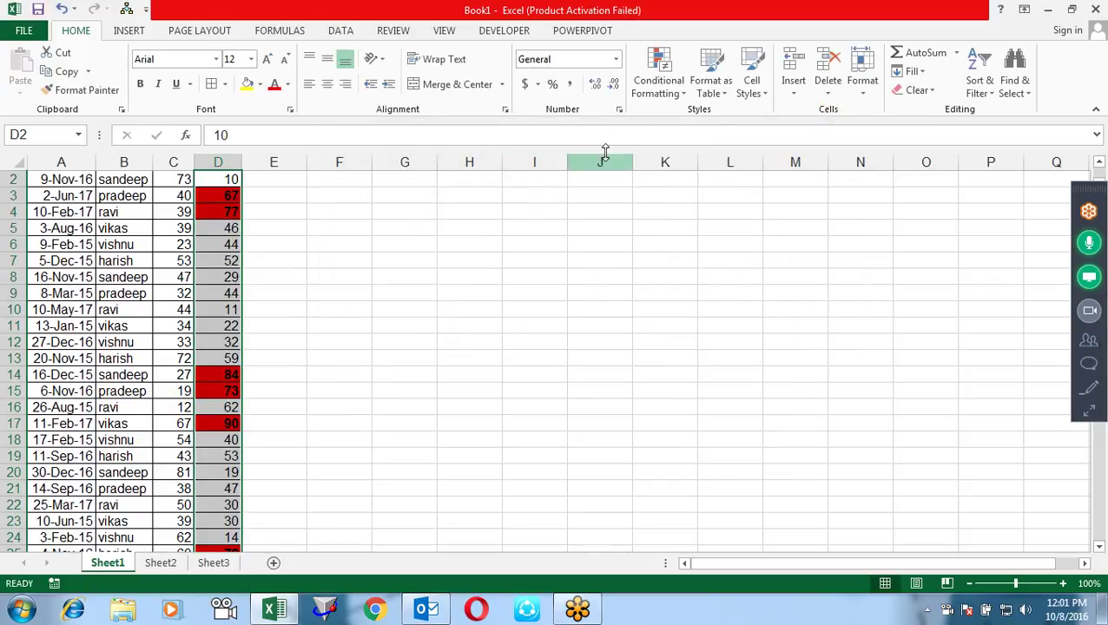
Set the Rules Manager to show formatting rules for This Worksheet, then close it
left_click(654, 87)
left_click(691, 333)
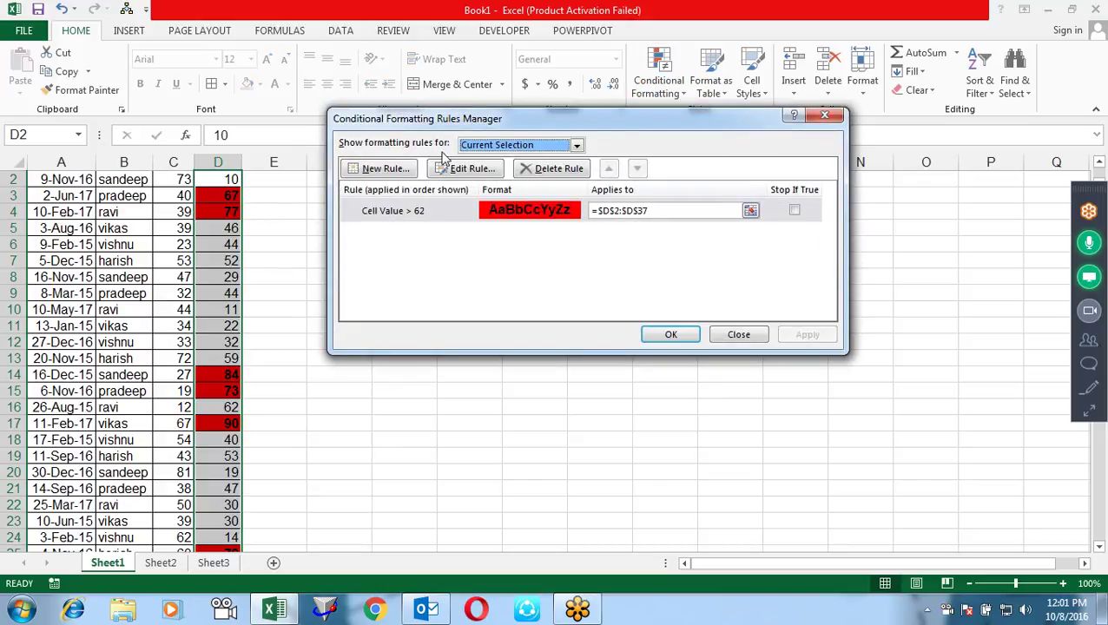
left_click(569, 146)
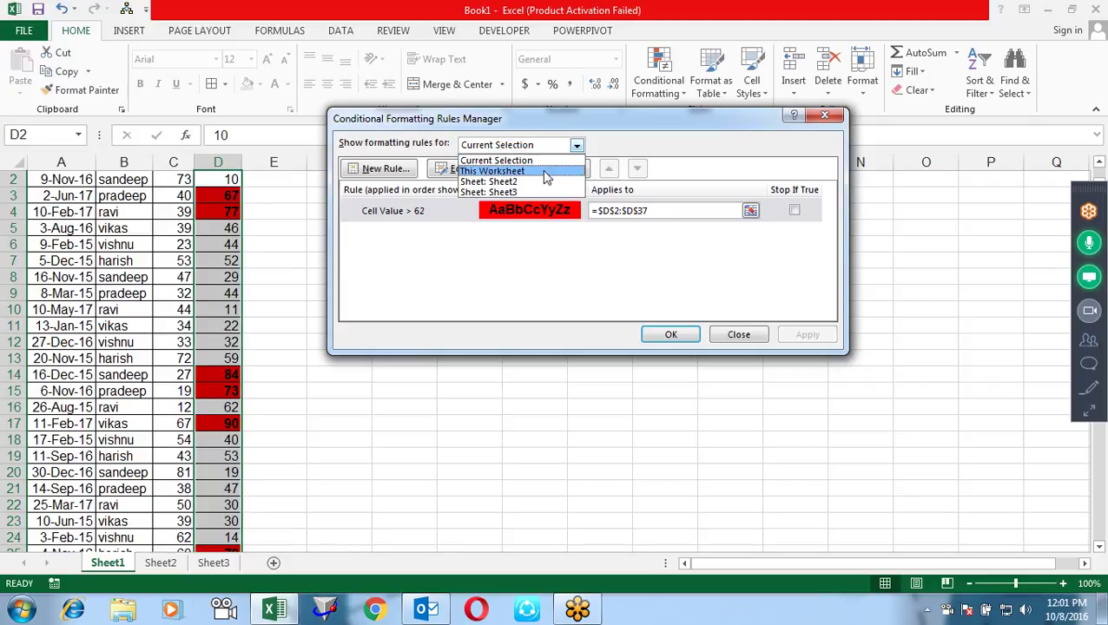
left_click(545, 172)
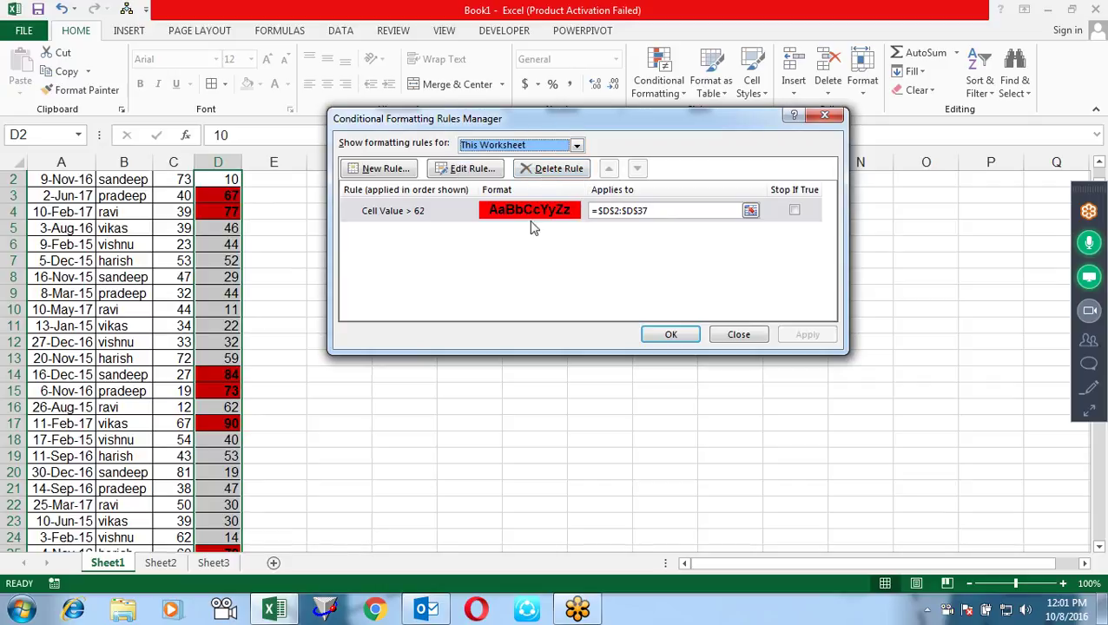
left_click(547, 145)
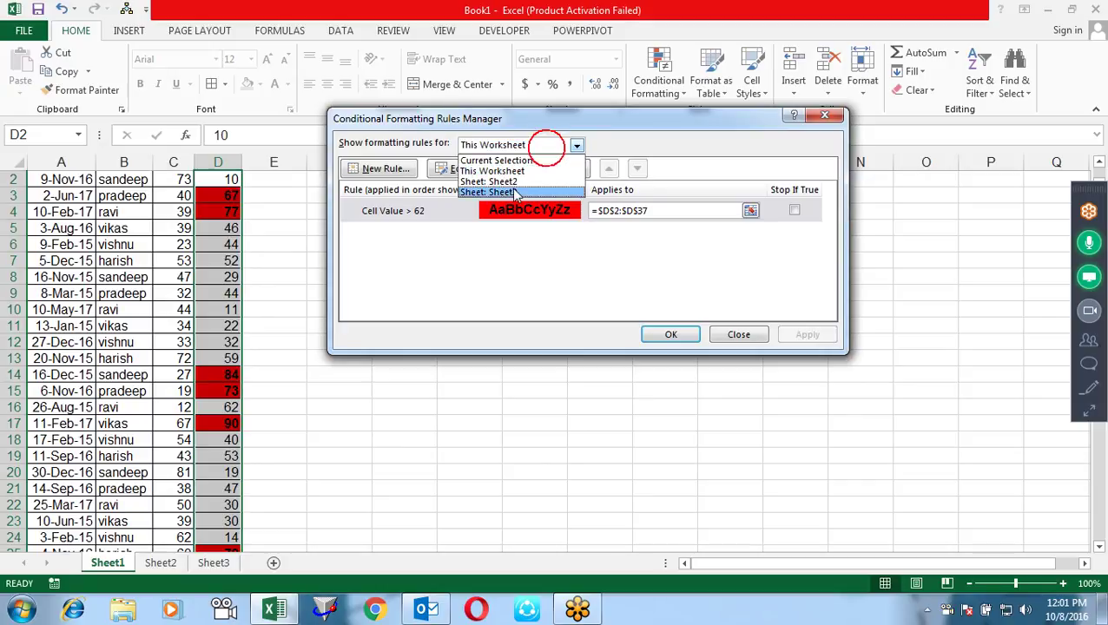
left_click(502, 297)
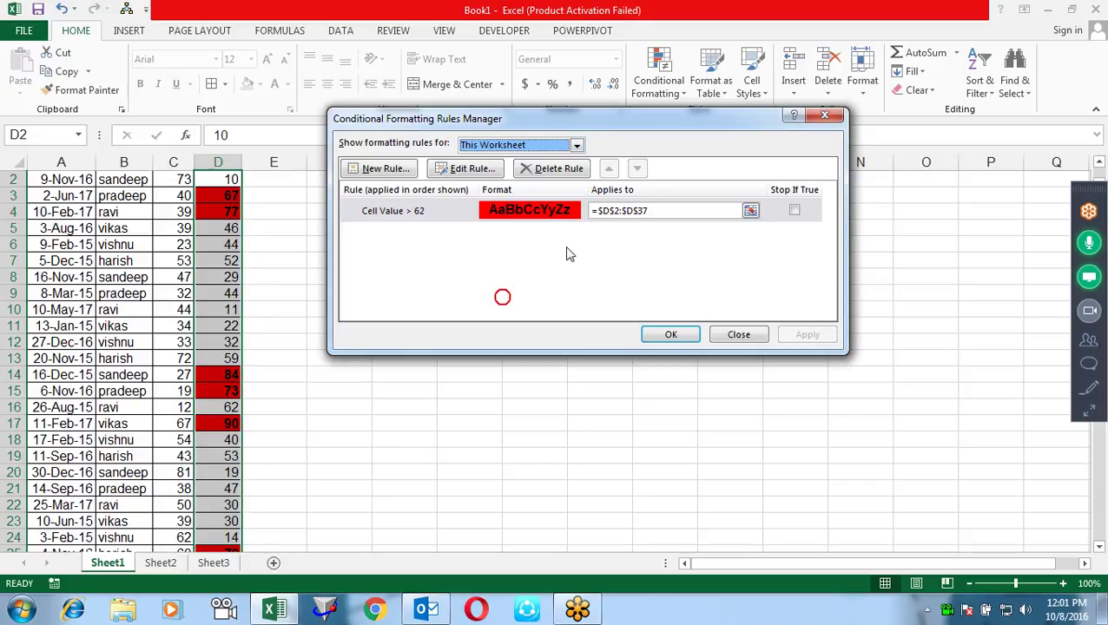
left_click(836, 118)
left_click(659, 74)
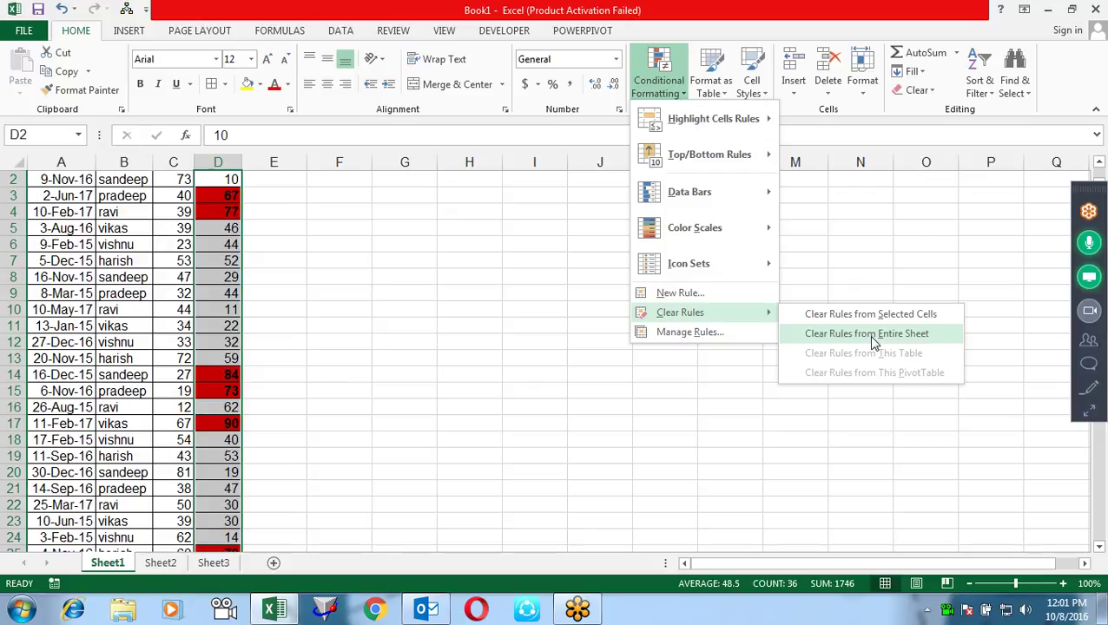
Clear all sheet rules and add a Greater Than $C$2 rule with Light Red Fill on the Targets
left_click(874, 334)
scroll(738, 217, "up", 1)
left_click(659, 74)
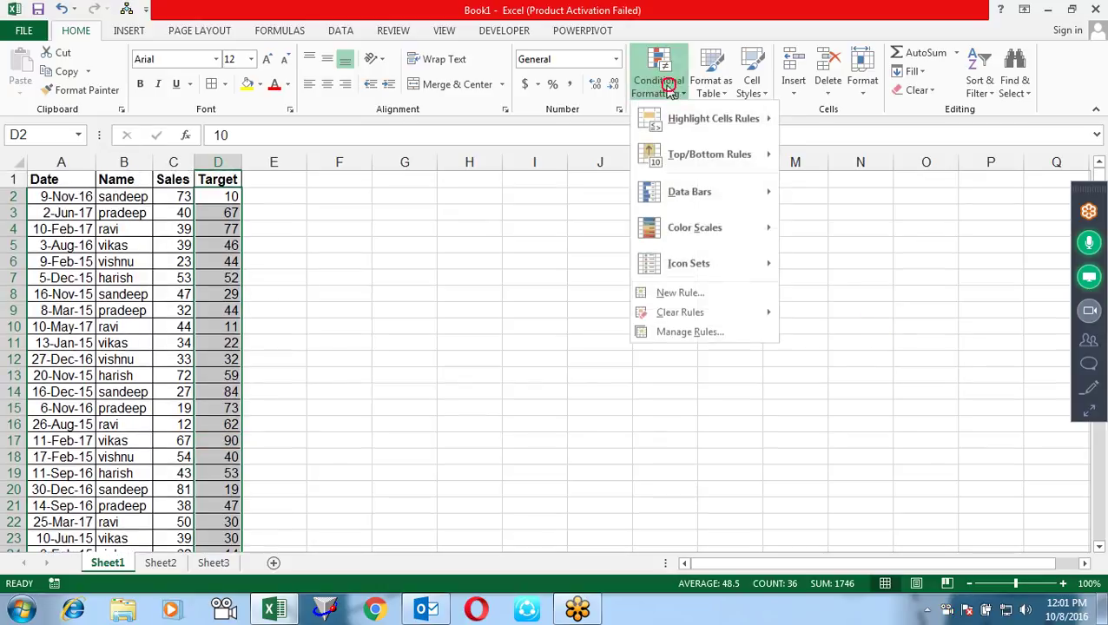
mouse_move(707, 119)
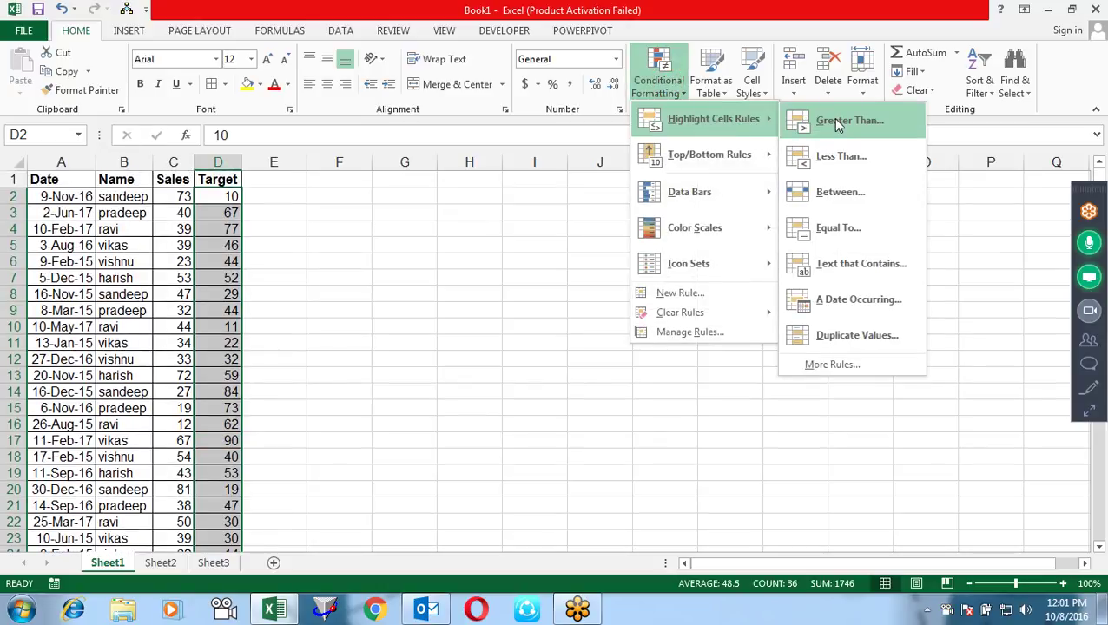
left_click(840, 127)
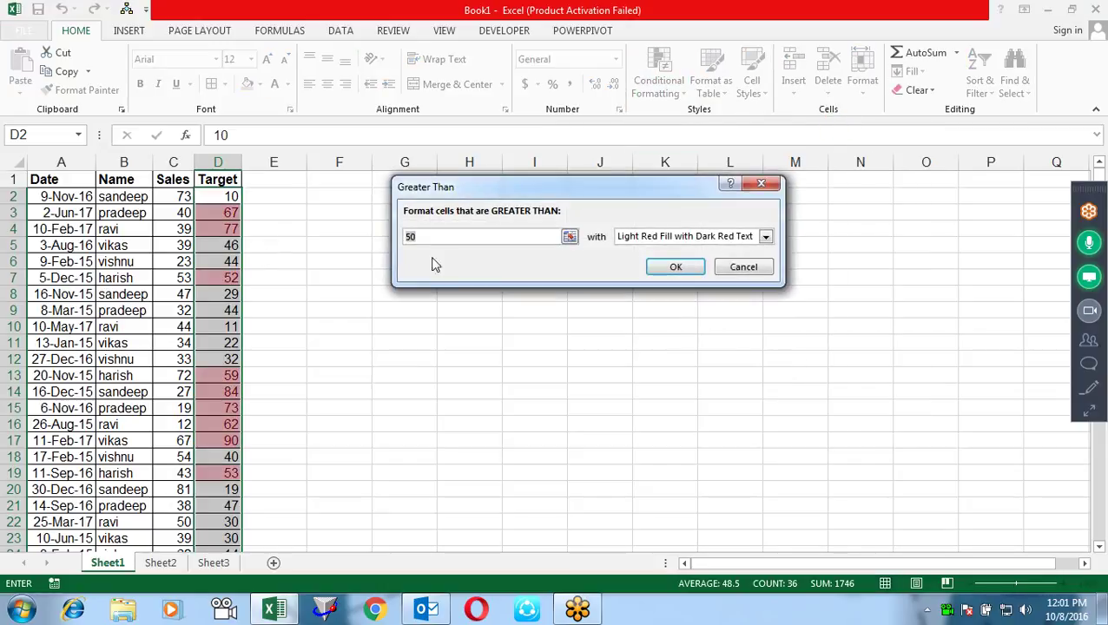
left_click(569, 238)
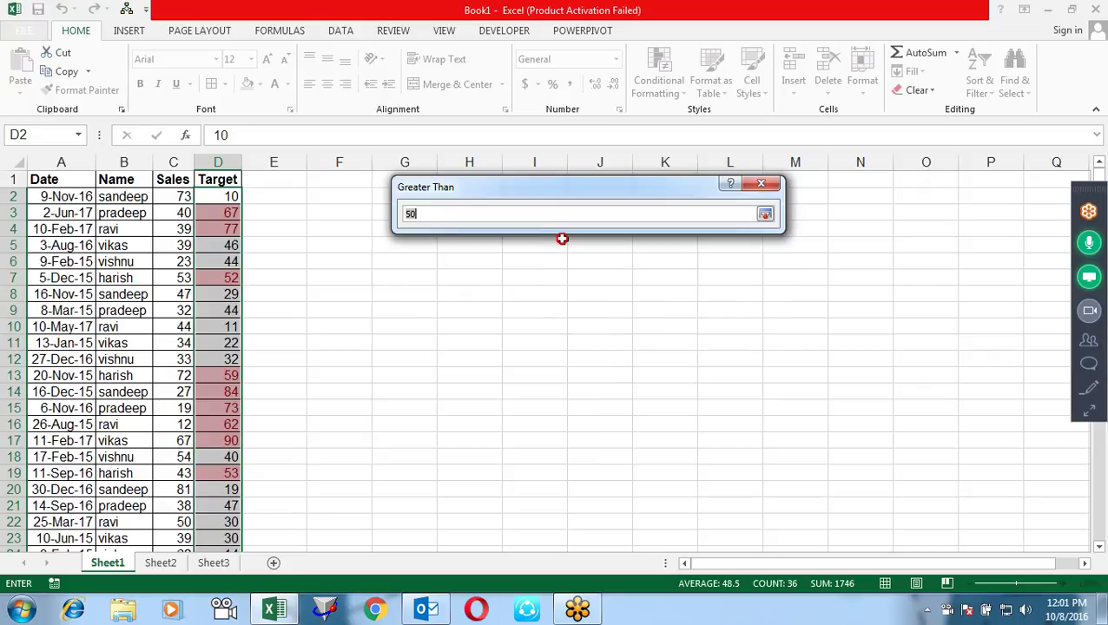
left_click(181, 196)
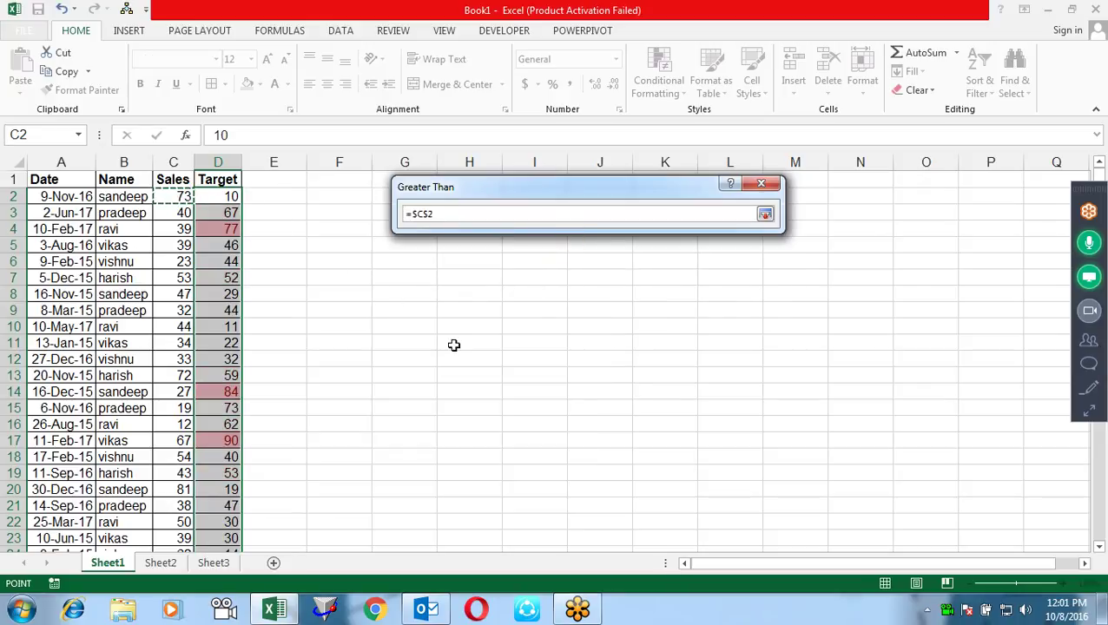
left_click(765, 213)
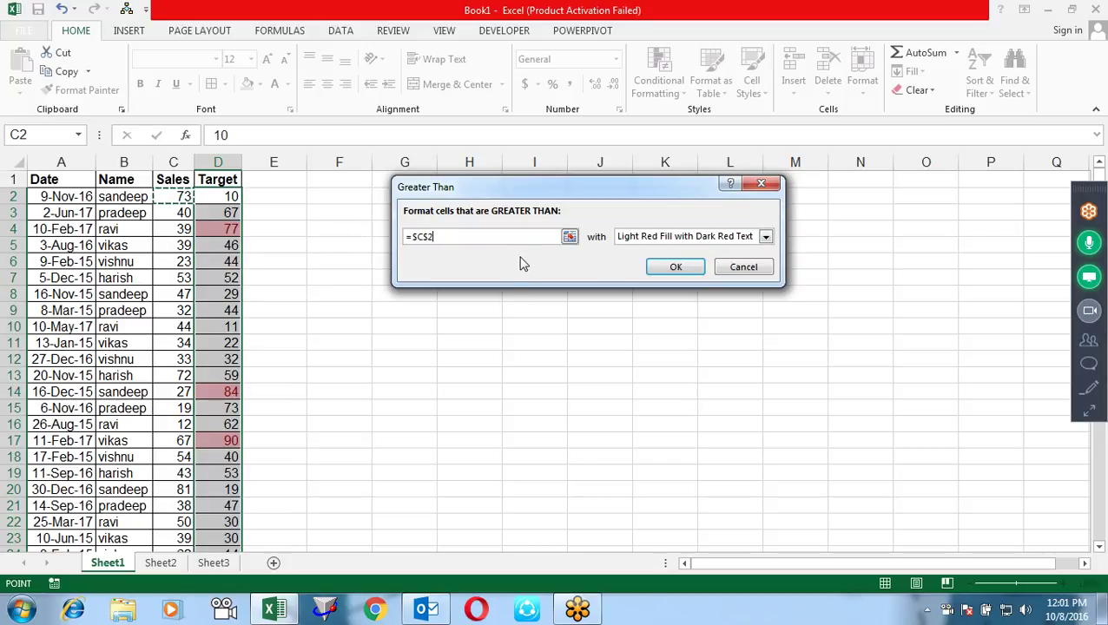
left_click(677, 266)
Enter =$C$2>D2 in E2 and fill it down column E
left_click(283, 196)
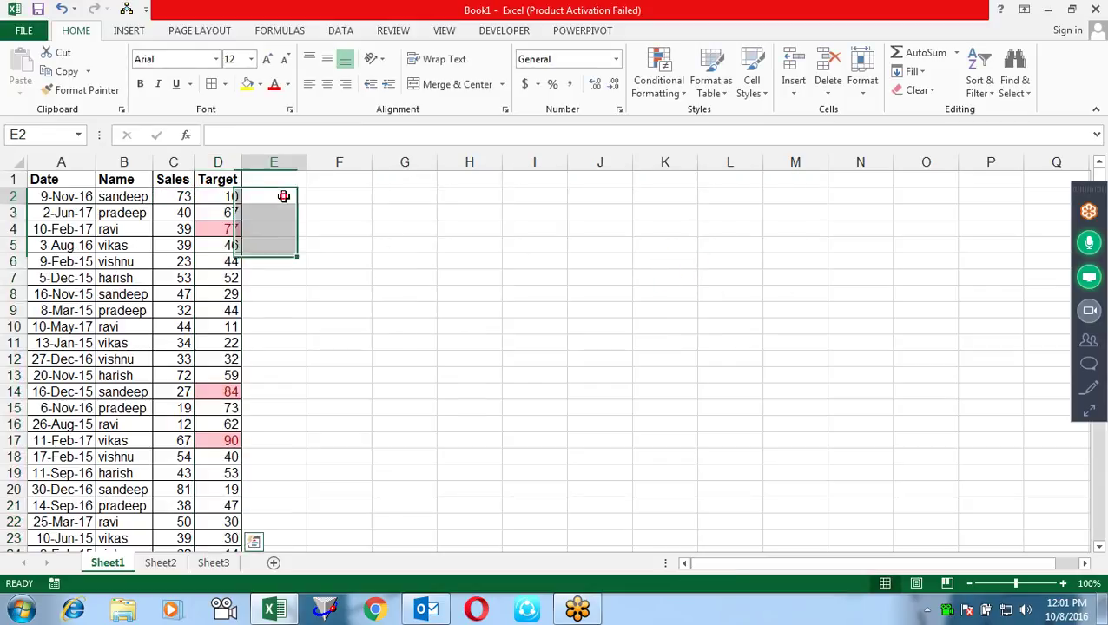
type("=")
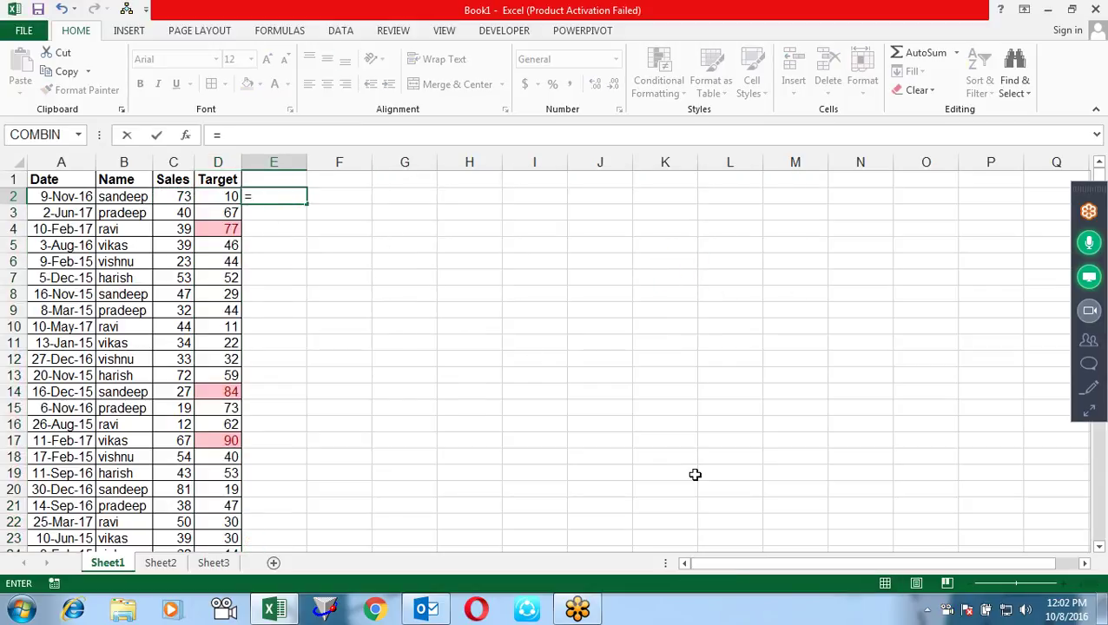
key("Left")
key("Left")
key("F4")
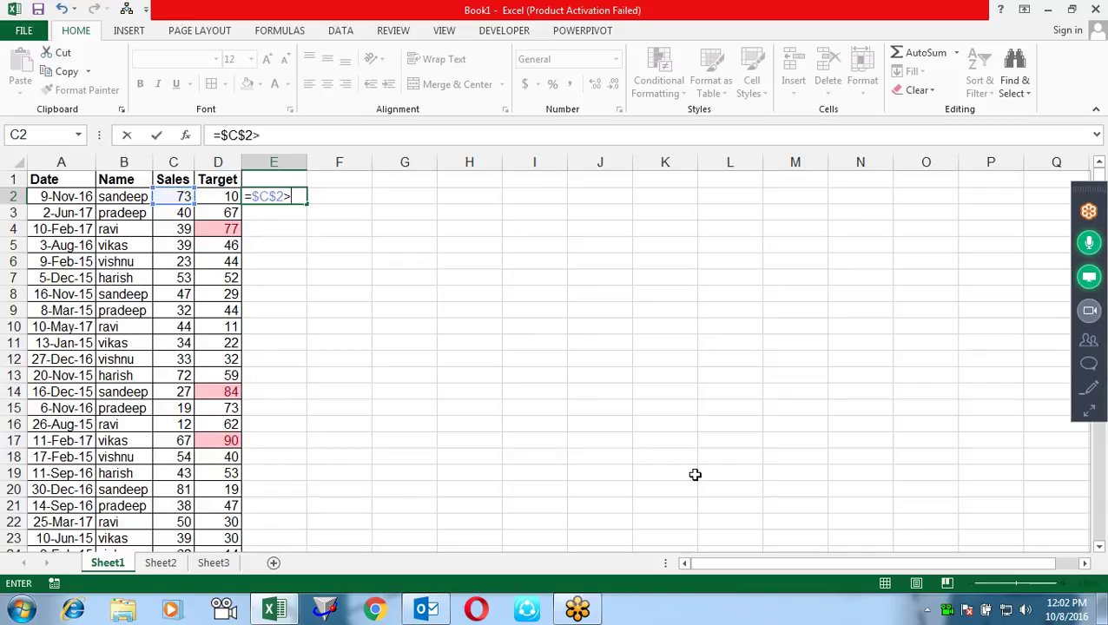
left_click(224, 196)
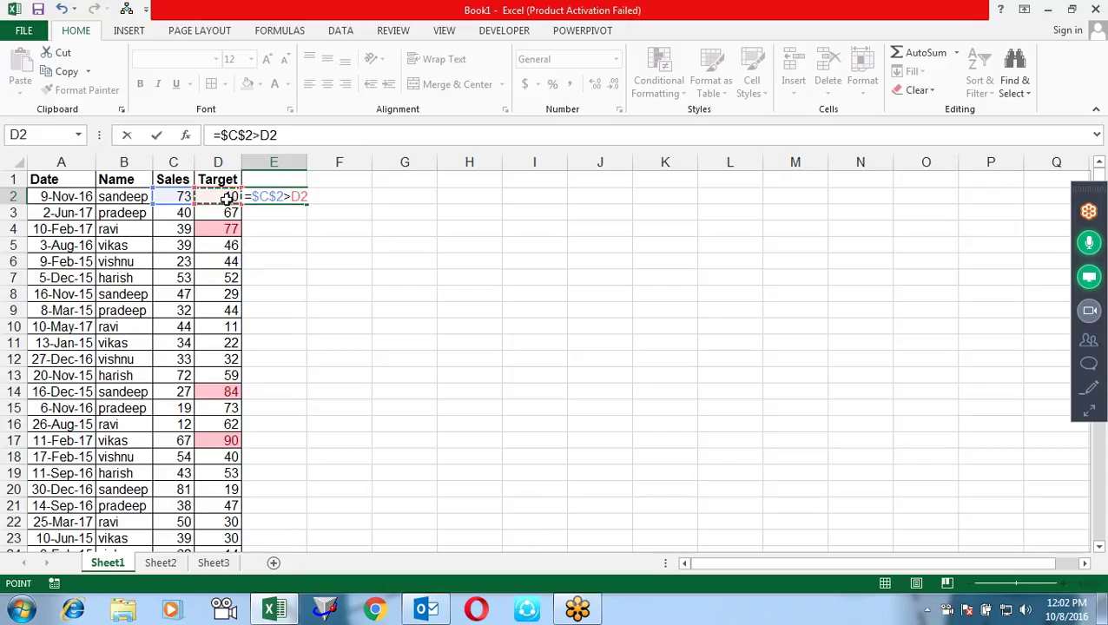
key("Return")
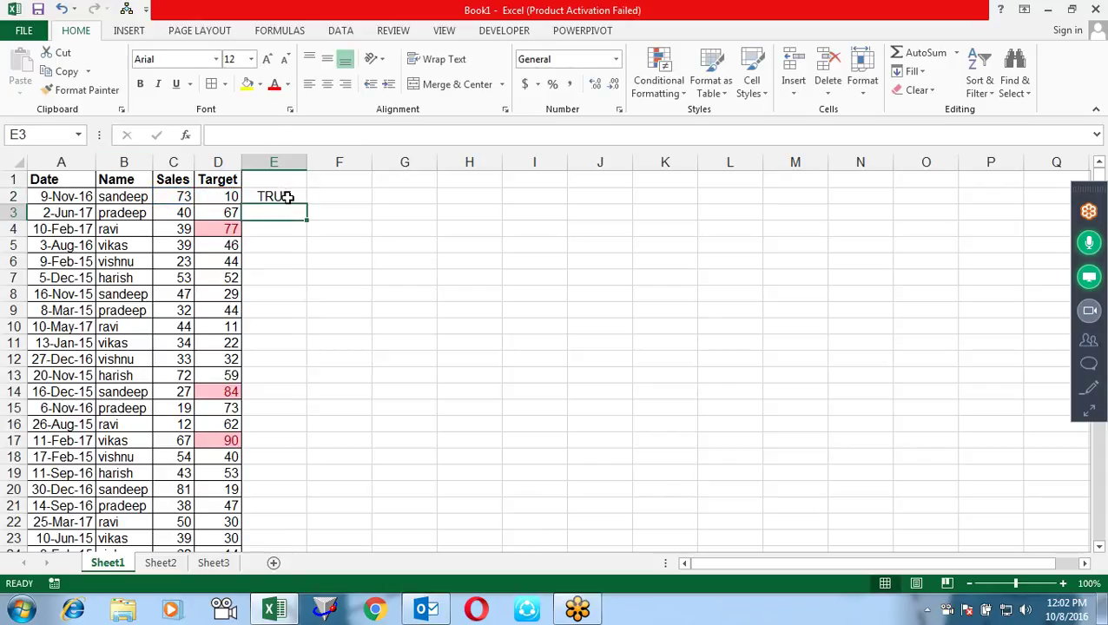
left_click(289, 197)
double_click(306, 201)
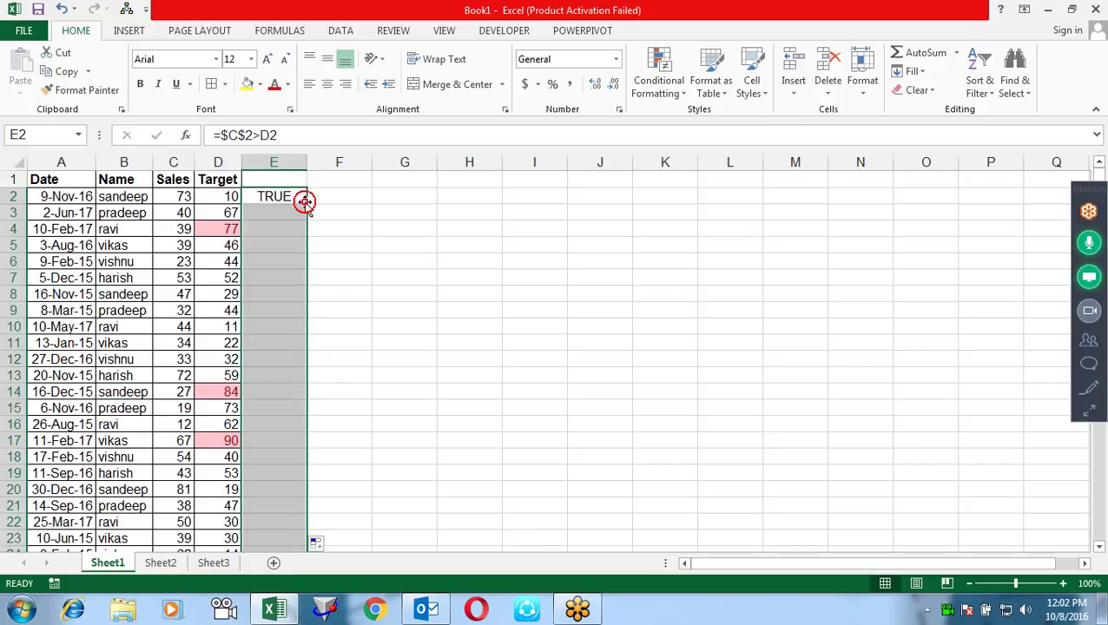
After checking the copies, correct E2 to =$C2>D2 and fill it down column E again
left_click(286, 213)
left_click(287, 230)
left_click(287, 262)
key("F2")
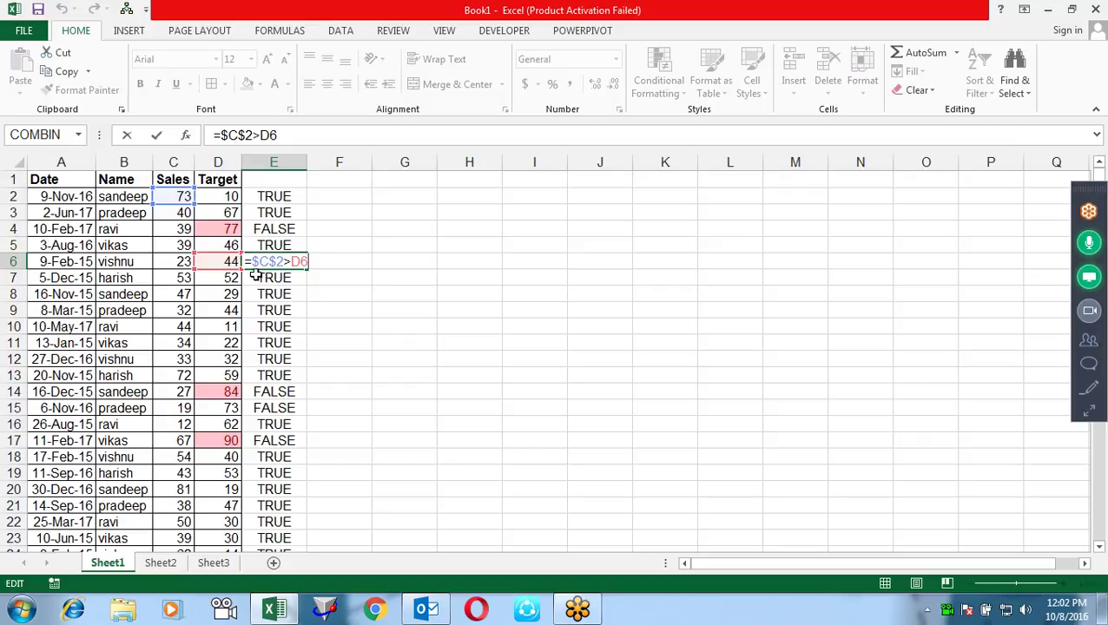
key("Escape")
left_click(288, 199)
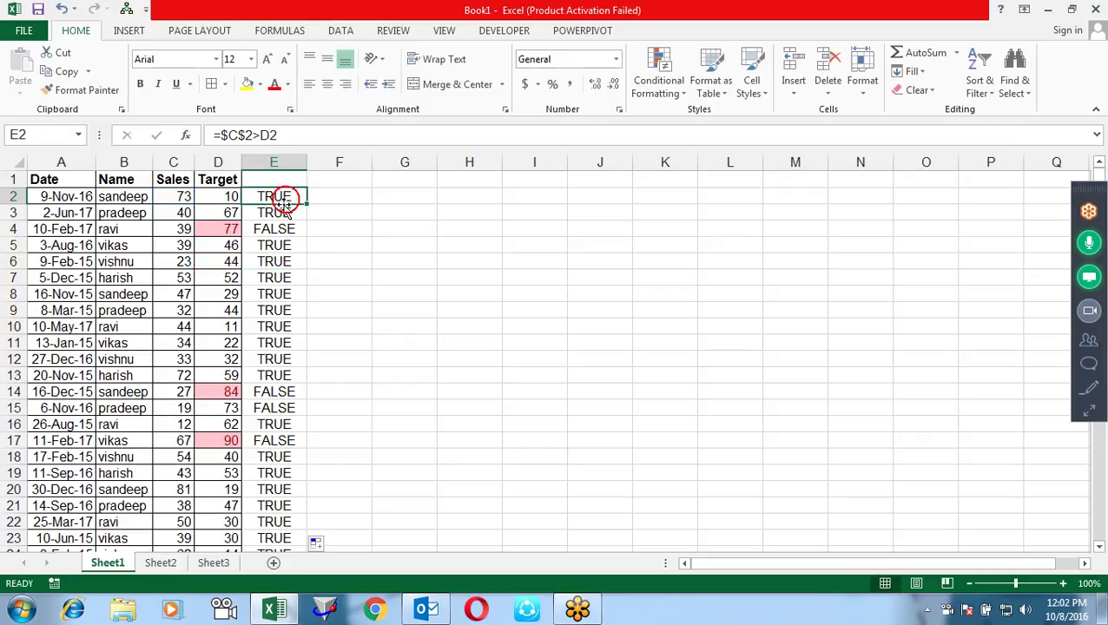
key("F2")
key("BackSpace")
key("ctrl+Return")
key("Return")
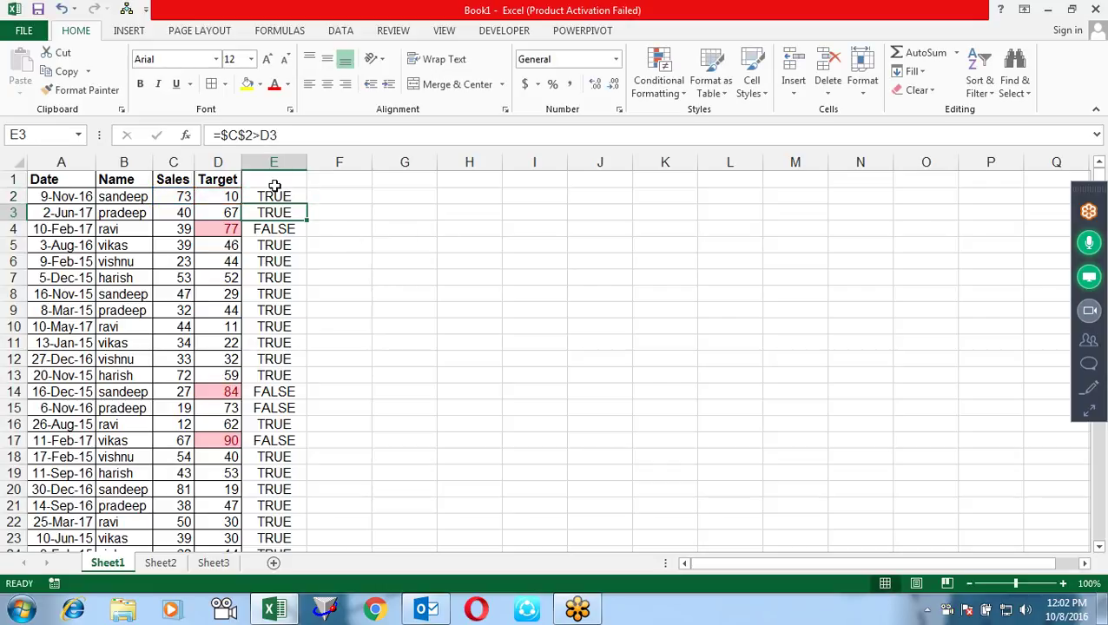
left_click(284, 192)
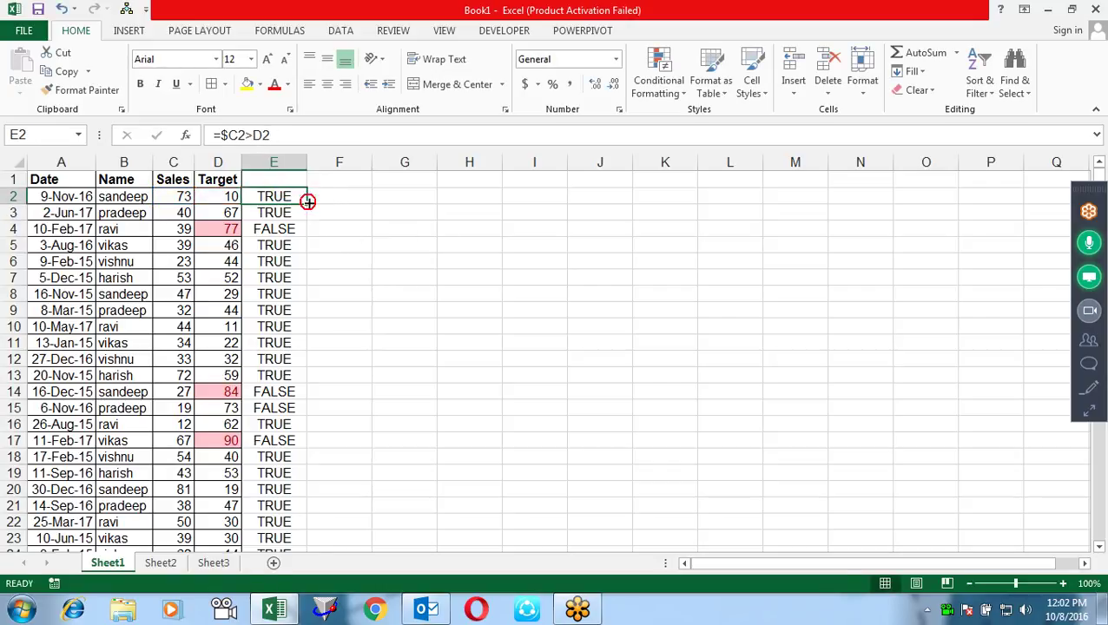
double_click(307, 202)
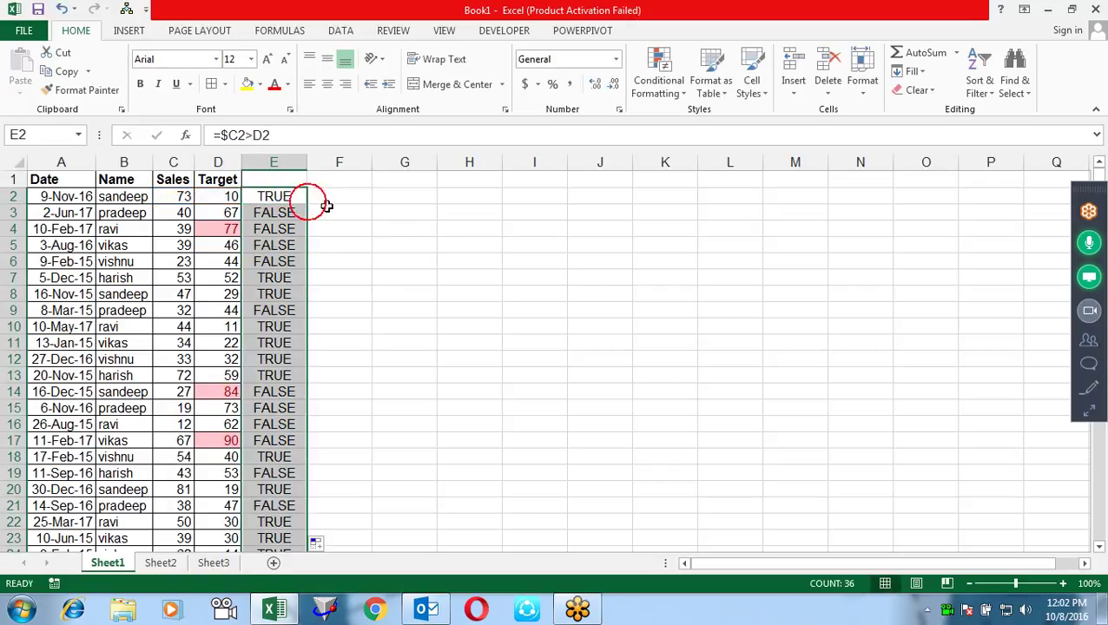
Select the Target values D2:D37
left_click(226, 284)
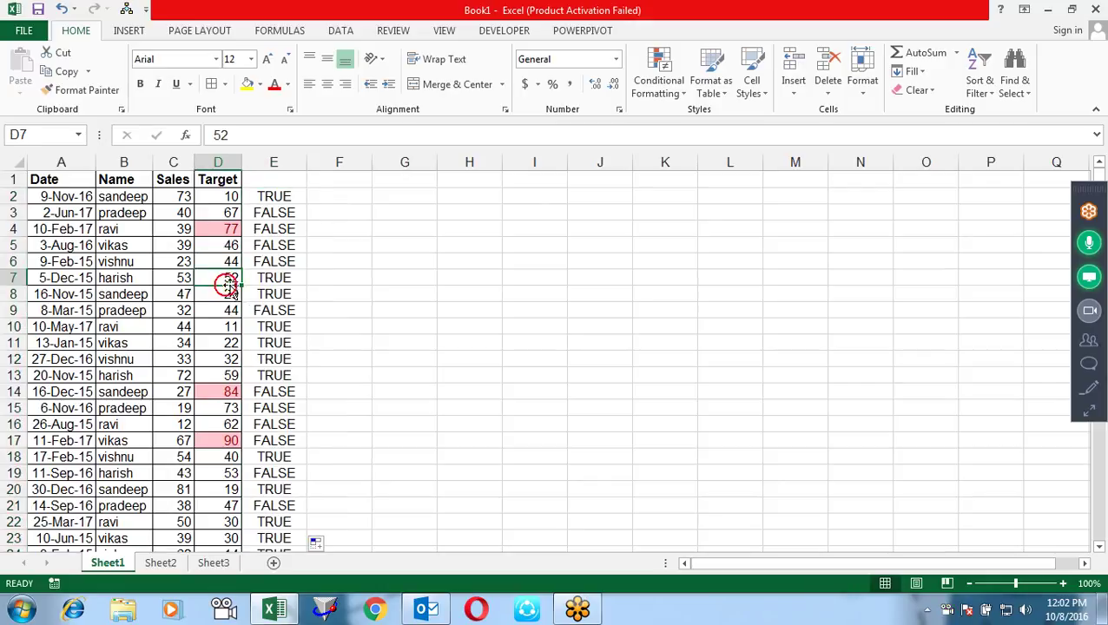
left_click(226, 199)
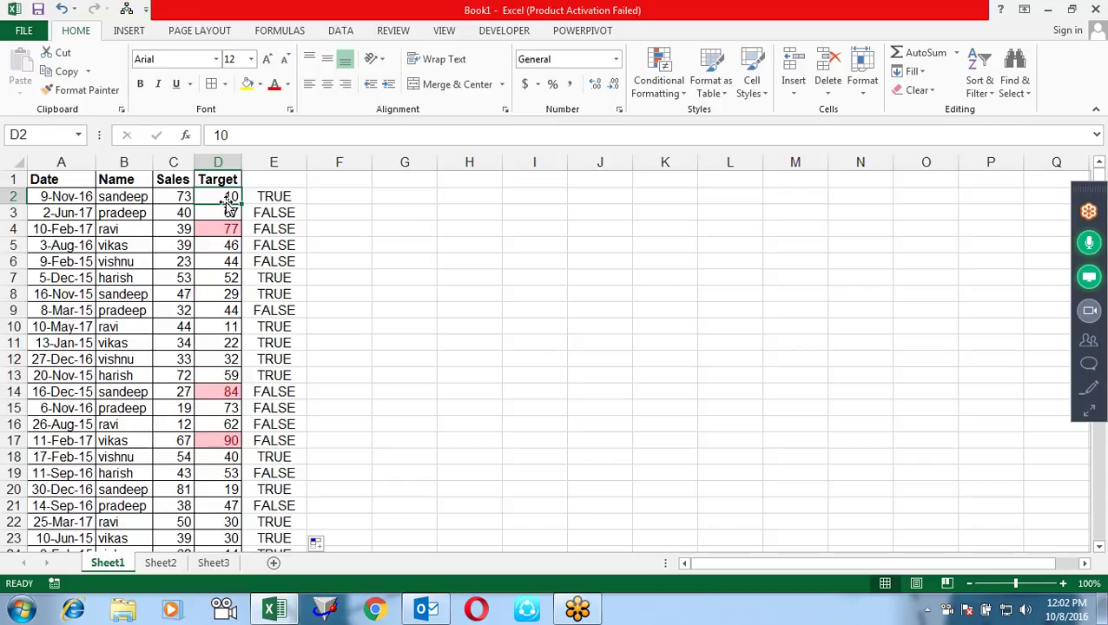
key("ctrl+shift+Down")
Add a Greater Than rule with threshold =$C2 and Light Red Fill to the Target column
left_click(653, 82)
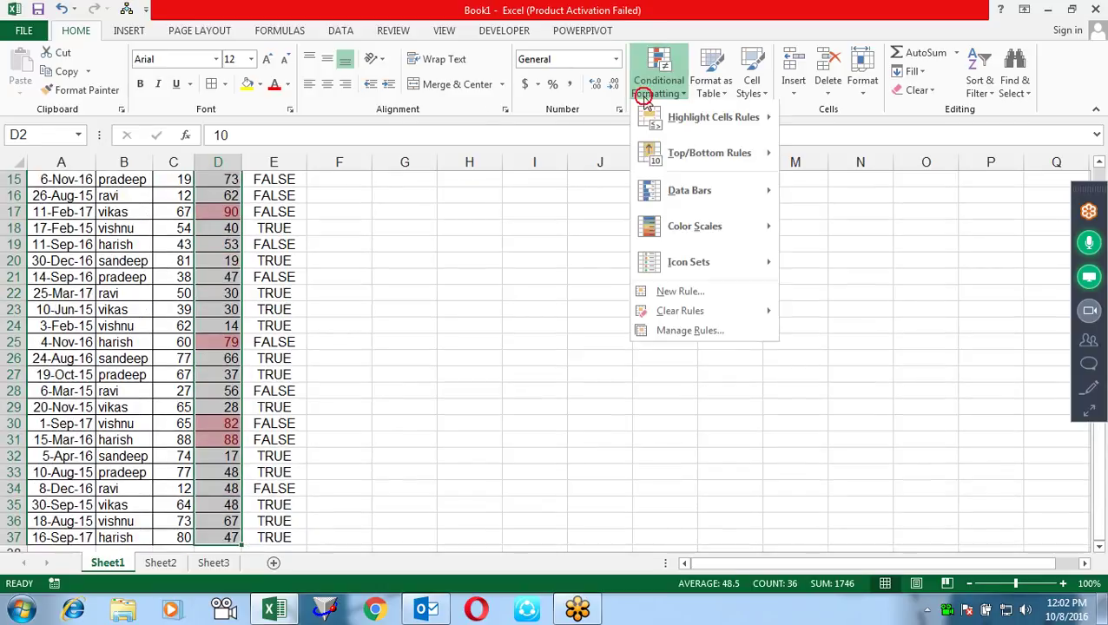
mouse_move(680, 313)
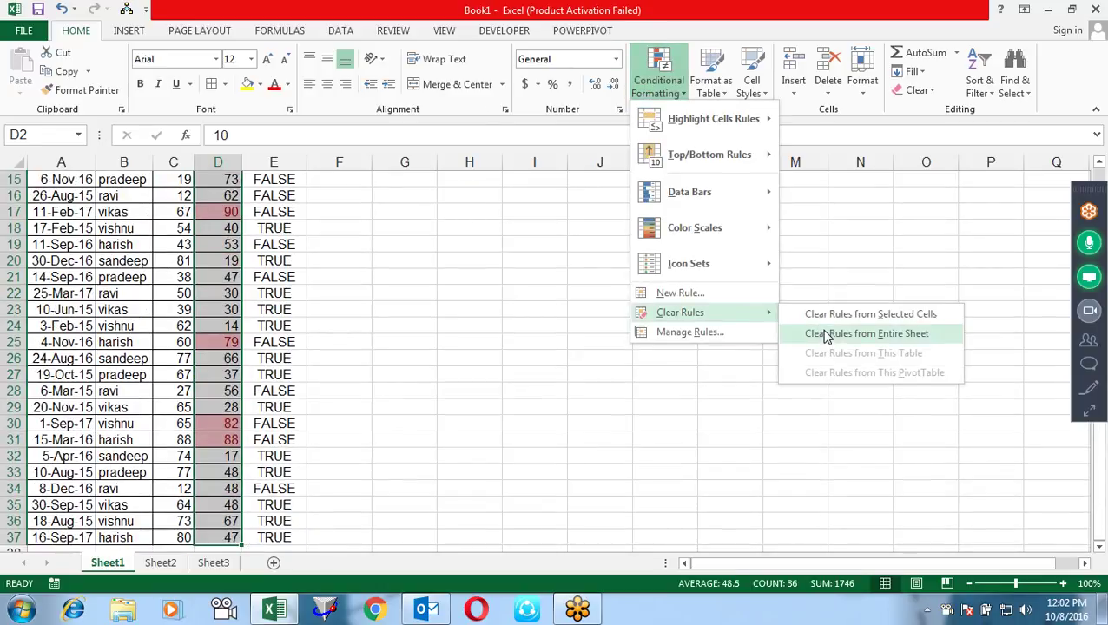
left_click(825, 334)
left_click(681, 94)
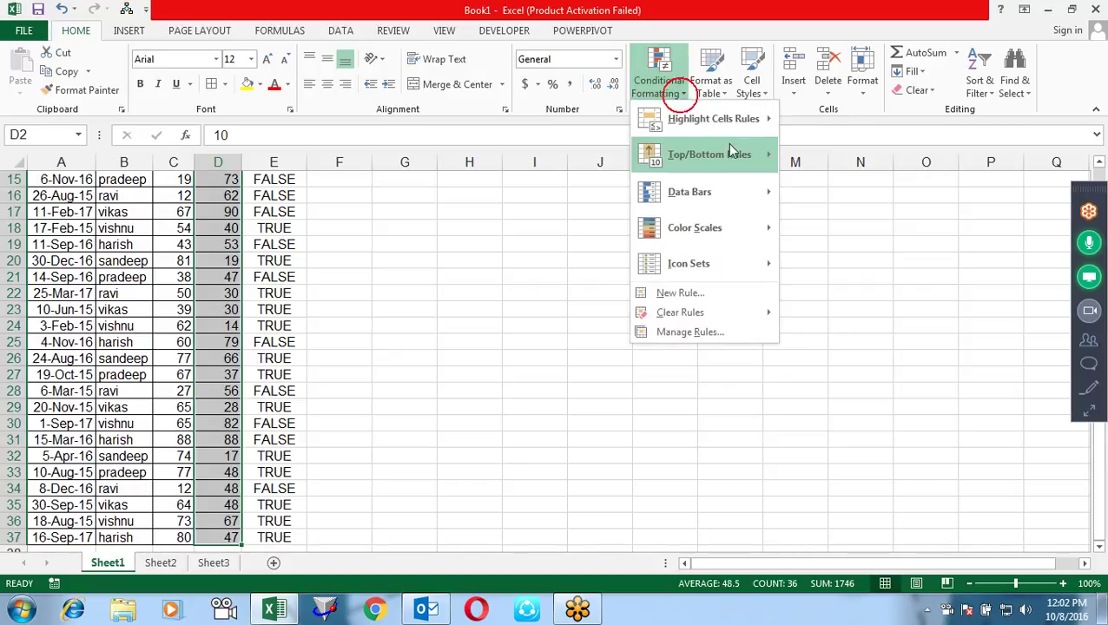
mouse_move(713, 119)
left_click(837, 117)
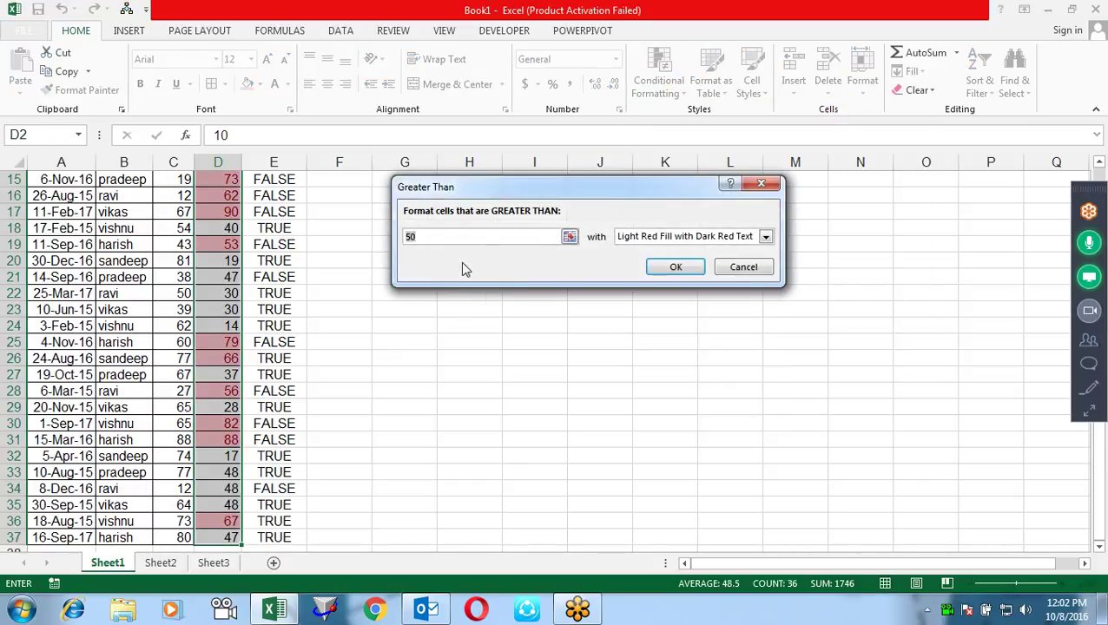
left_click(569, 236)
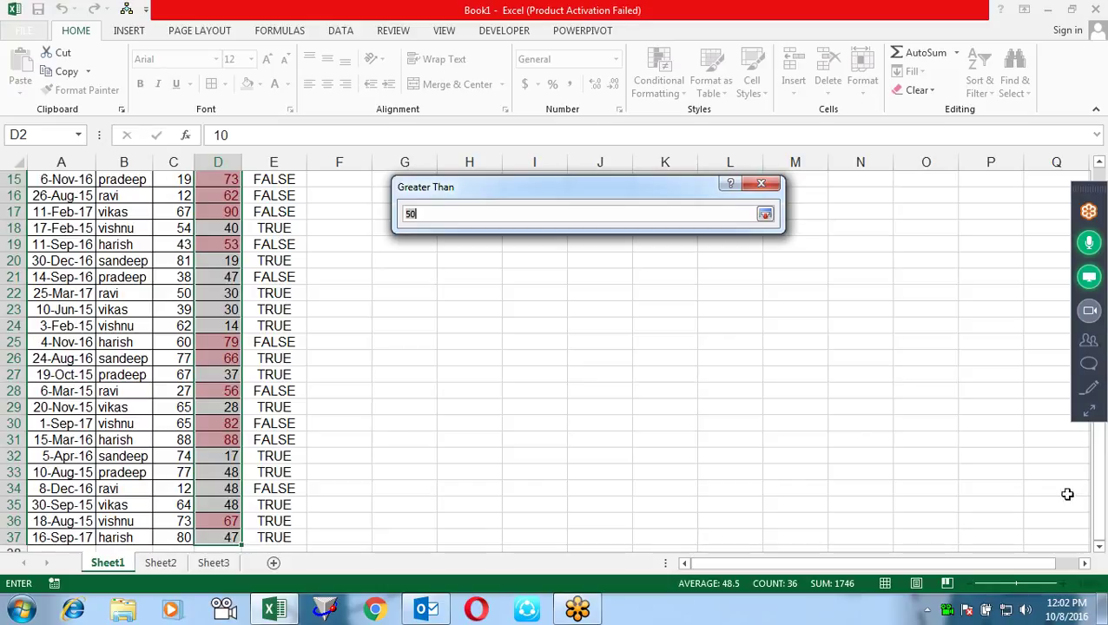
left_click_drag(1099, 482, 1099, 469)
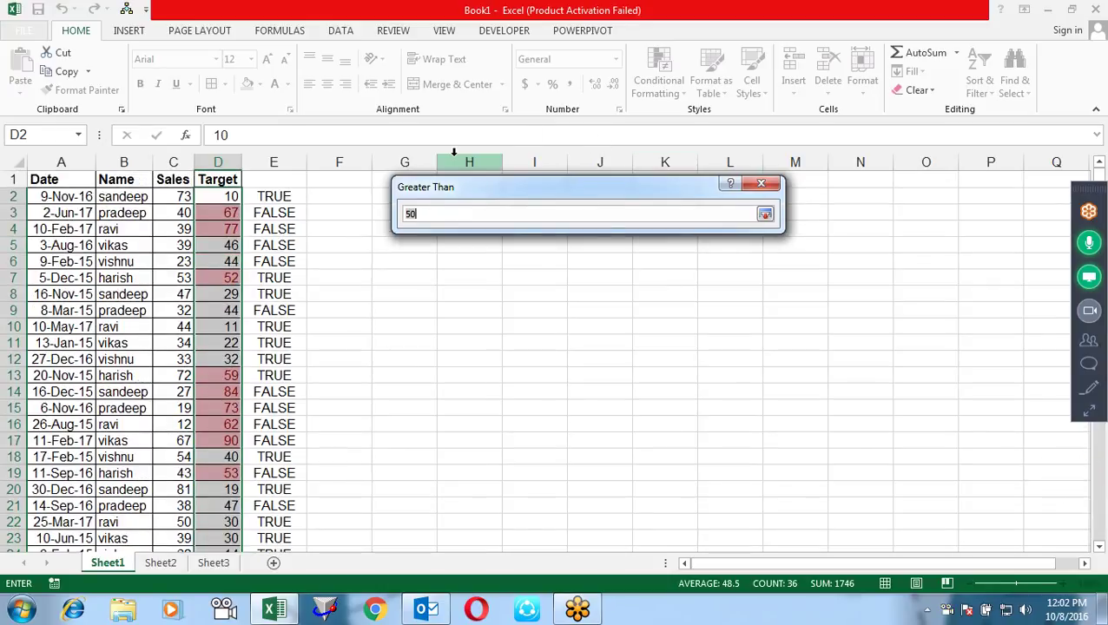
left_click(175, 197)
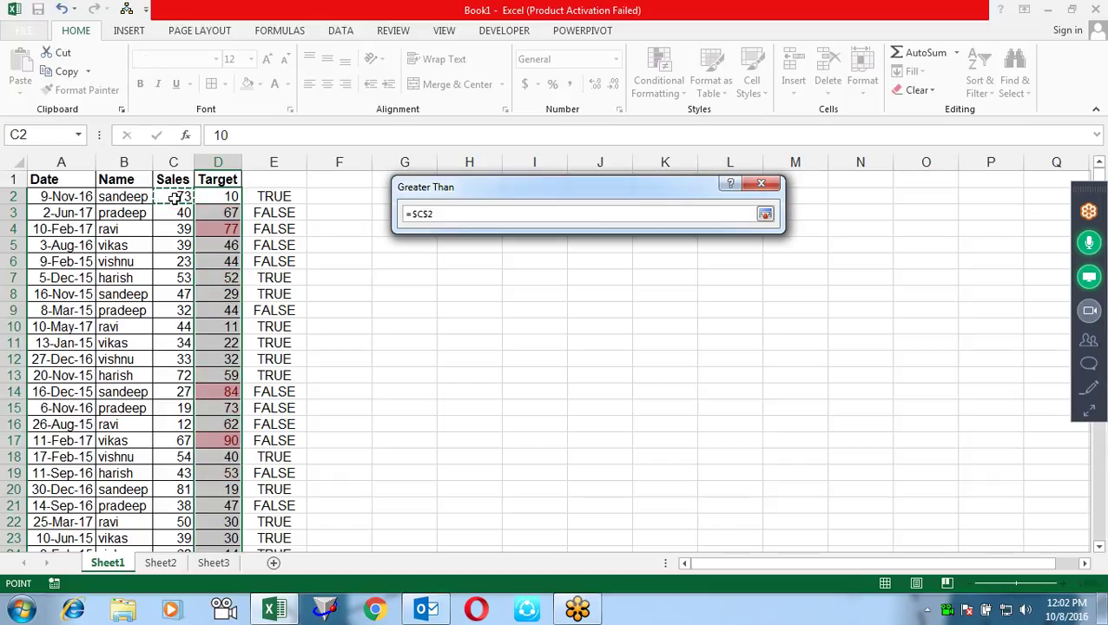
left_click(429, 214)
key("BackSpace")
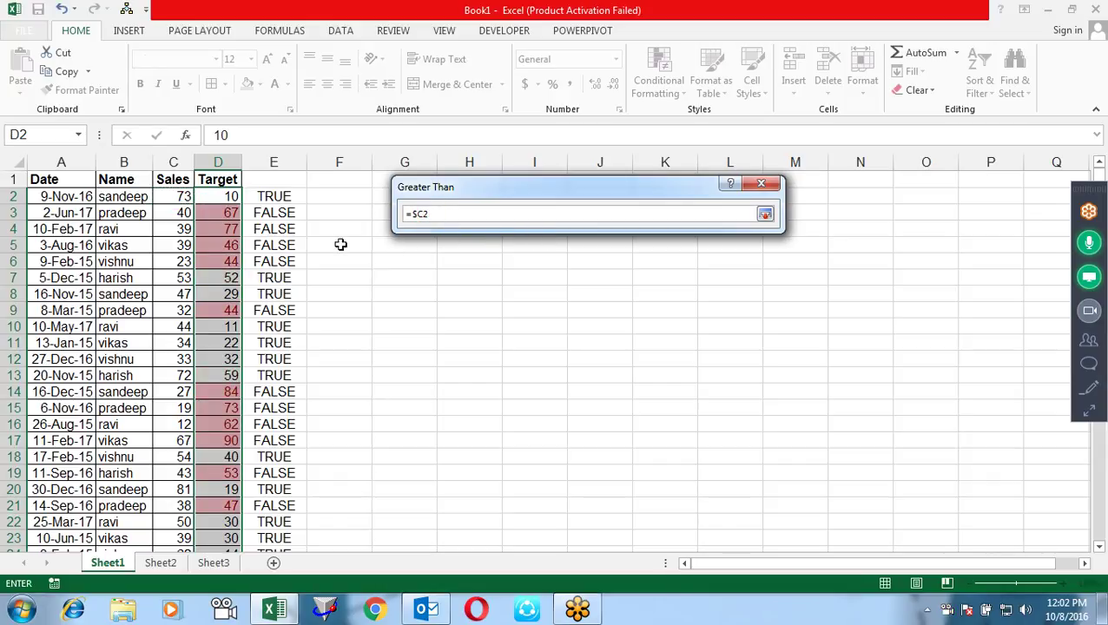
left_click(765, 215)
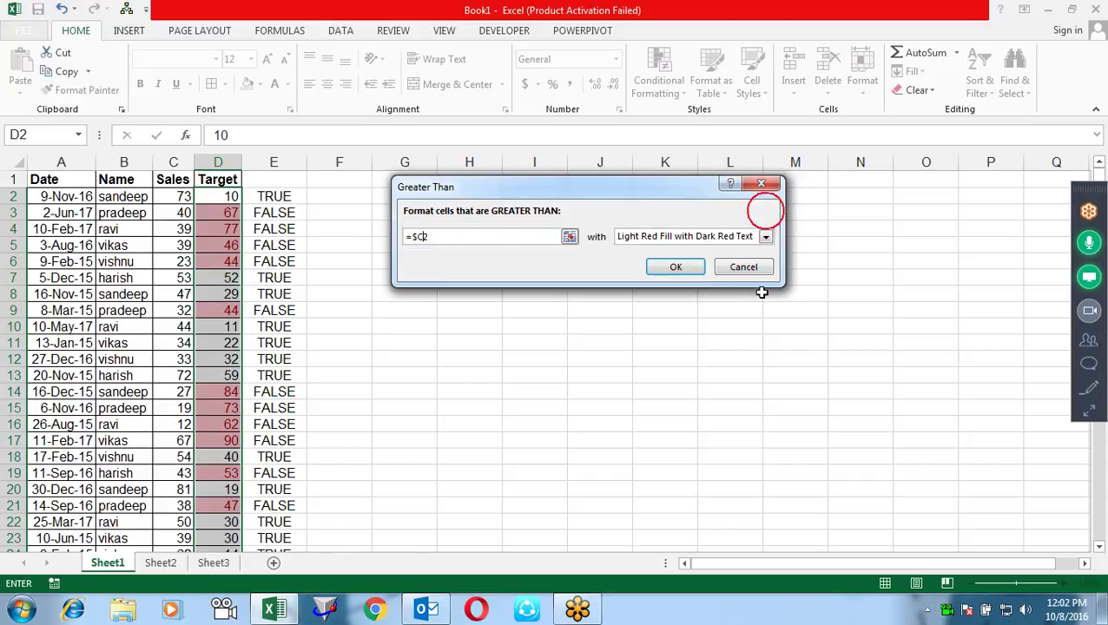
left_click(686, 265)
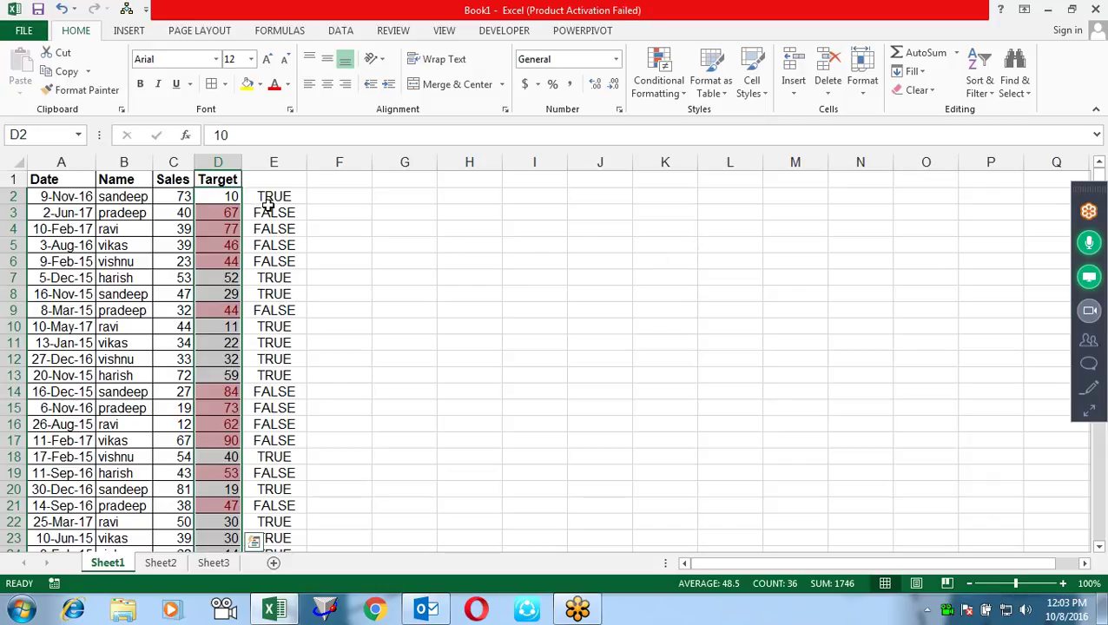
Preview the Less Than and Between highlight rules, cancelling each without applying
left_click(658, 79)
mouse_move(712, 119)
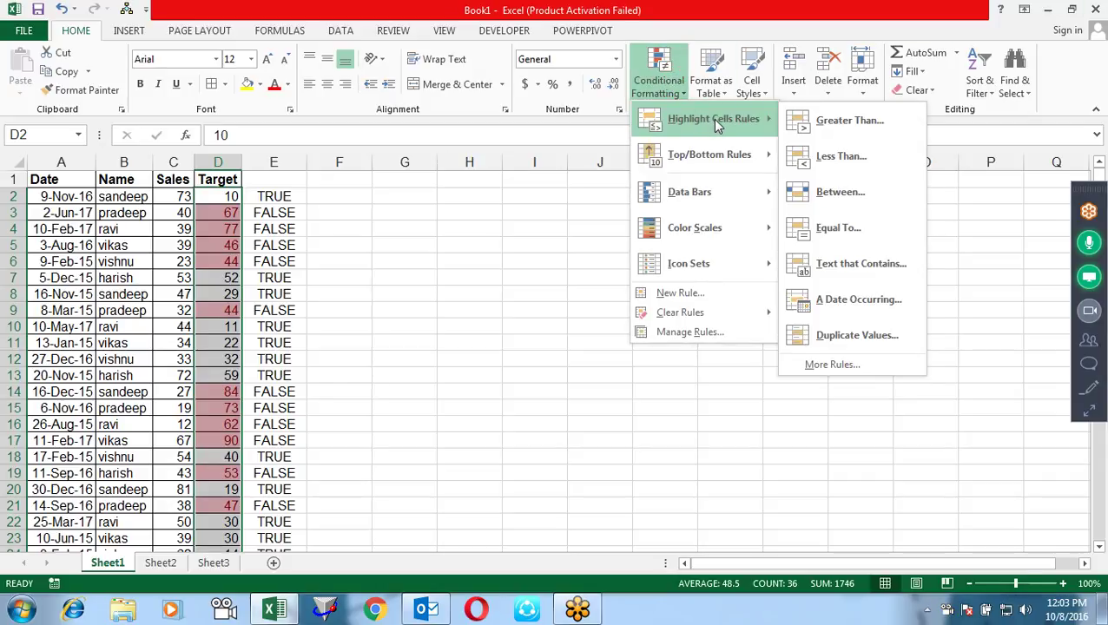
left_click(884, 154)
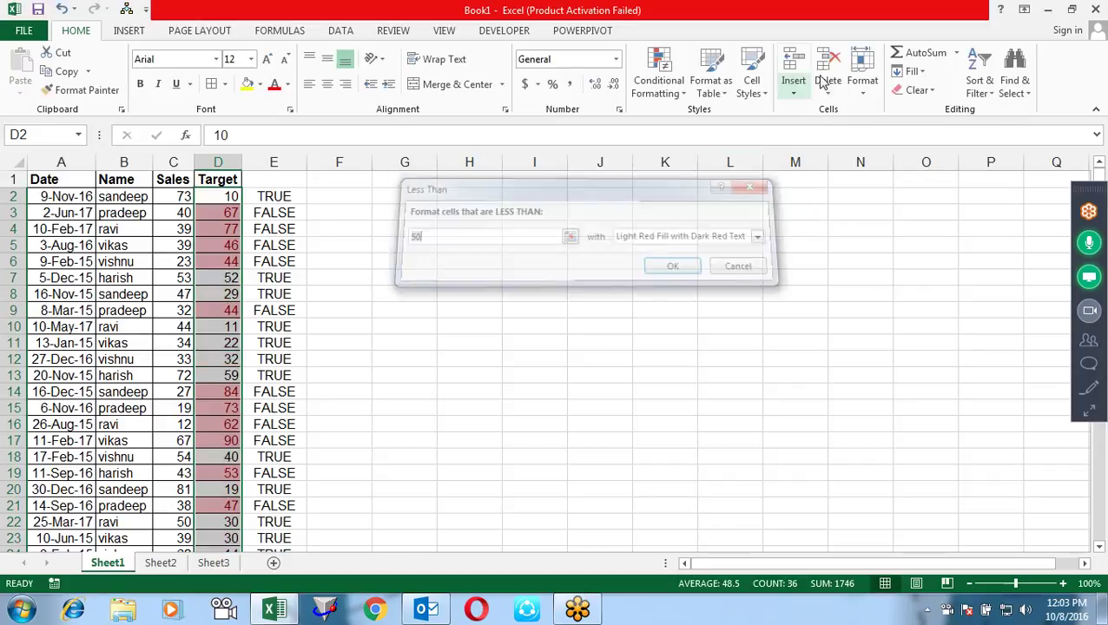
key("Escape")
left_click(665, 94)
mouse_move(714, 119)
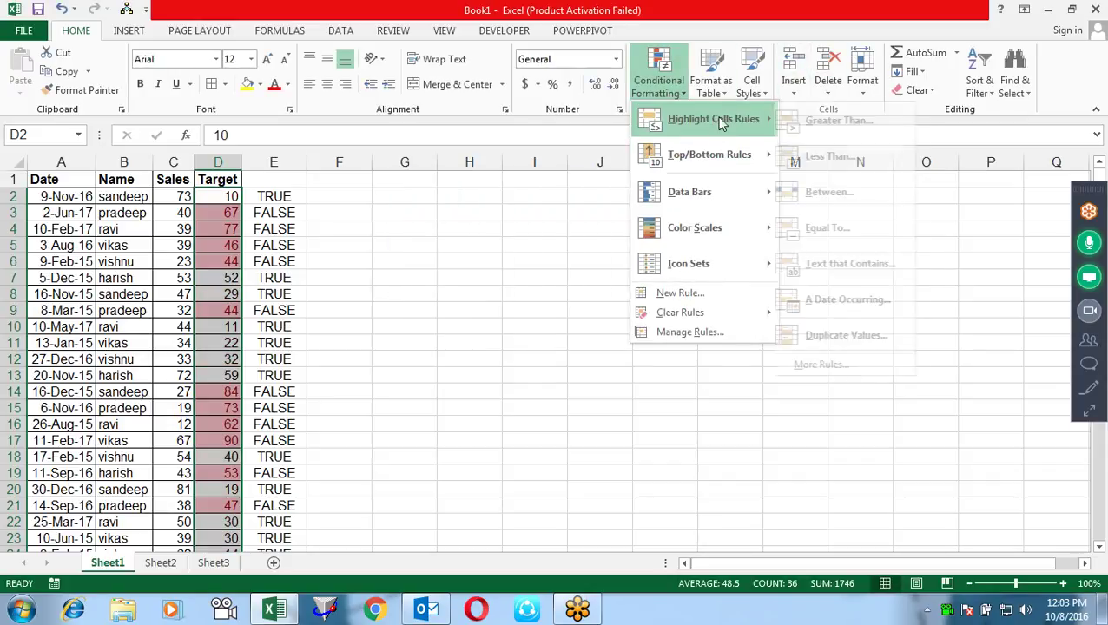
left_click(862, 198)
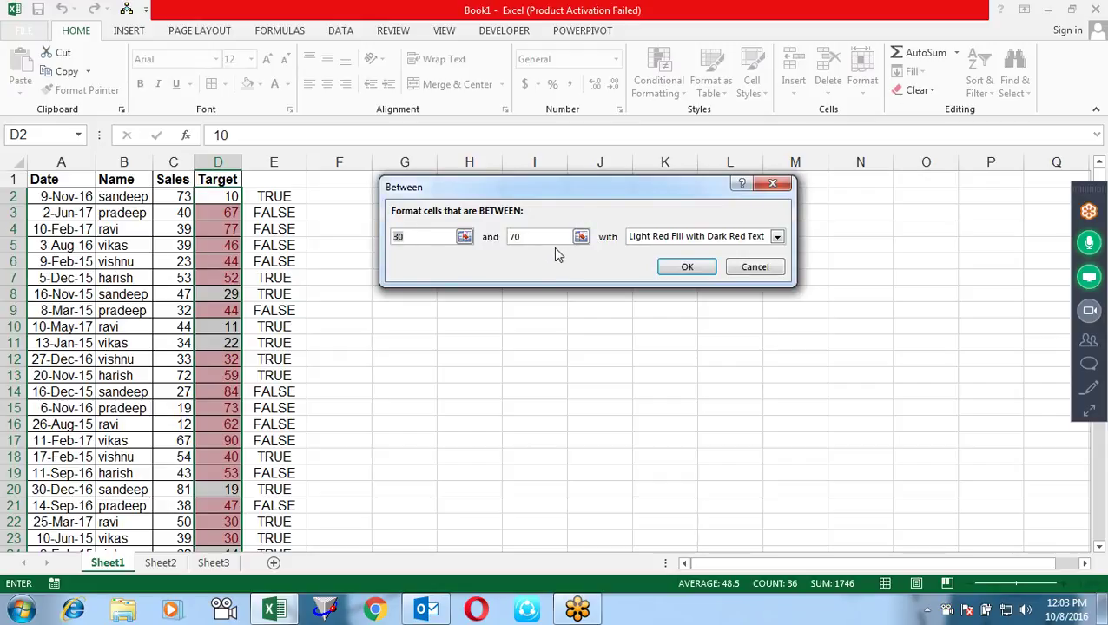
key("Escape")
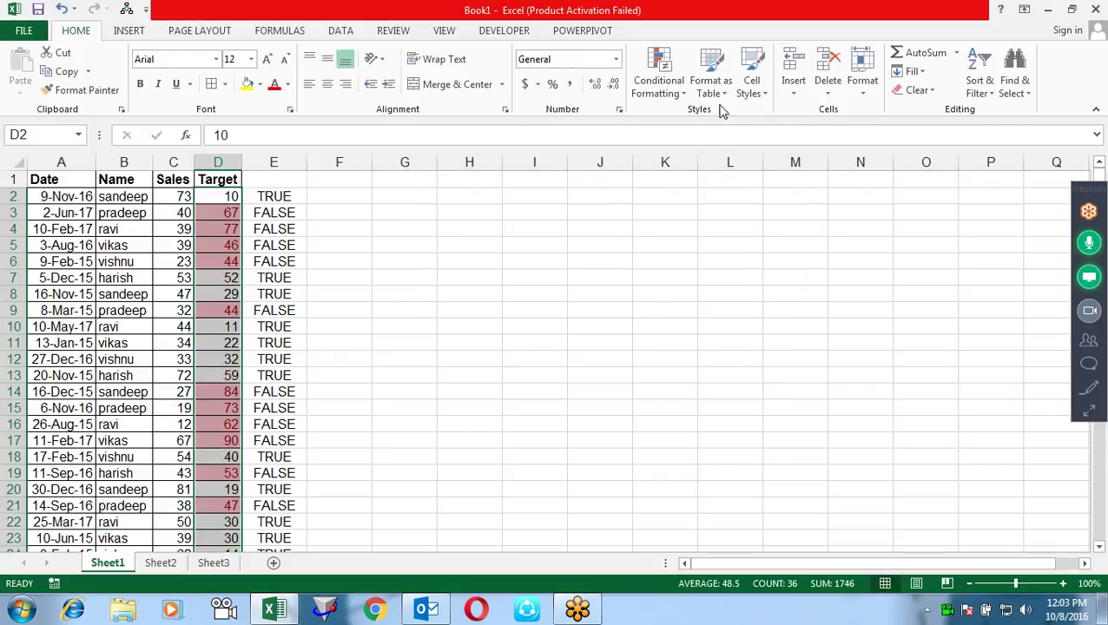
Clear all conditional formatting rules from the entire sheet
left_click(678, 91)
mouse_move(713, 119)
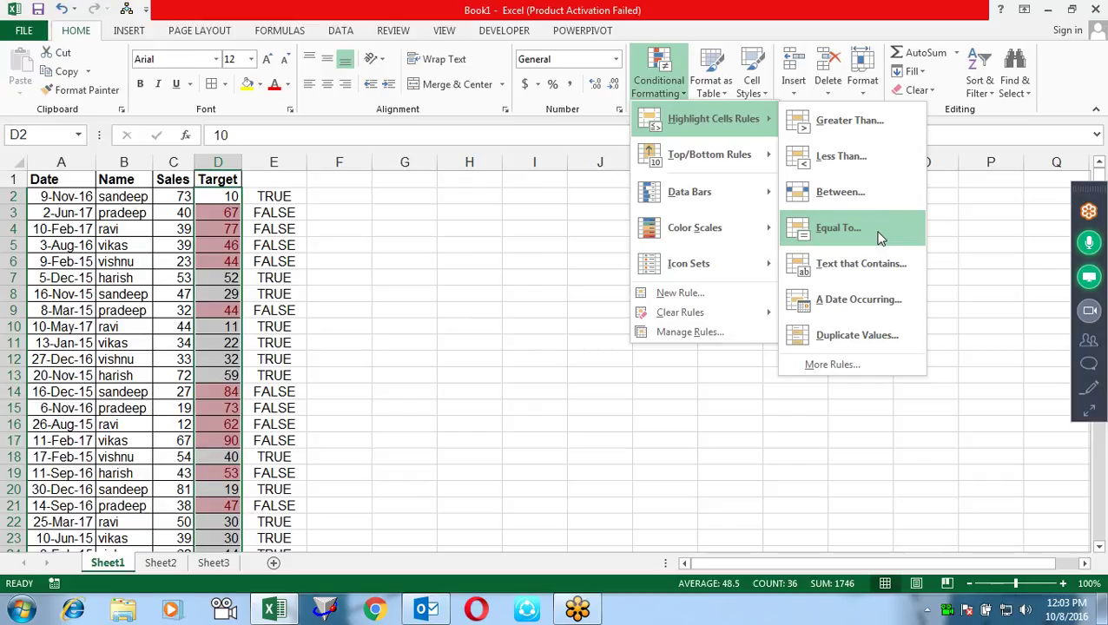
key("Escape")
key("Escape")
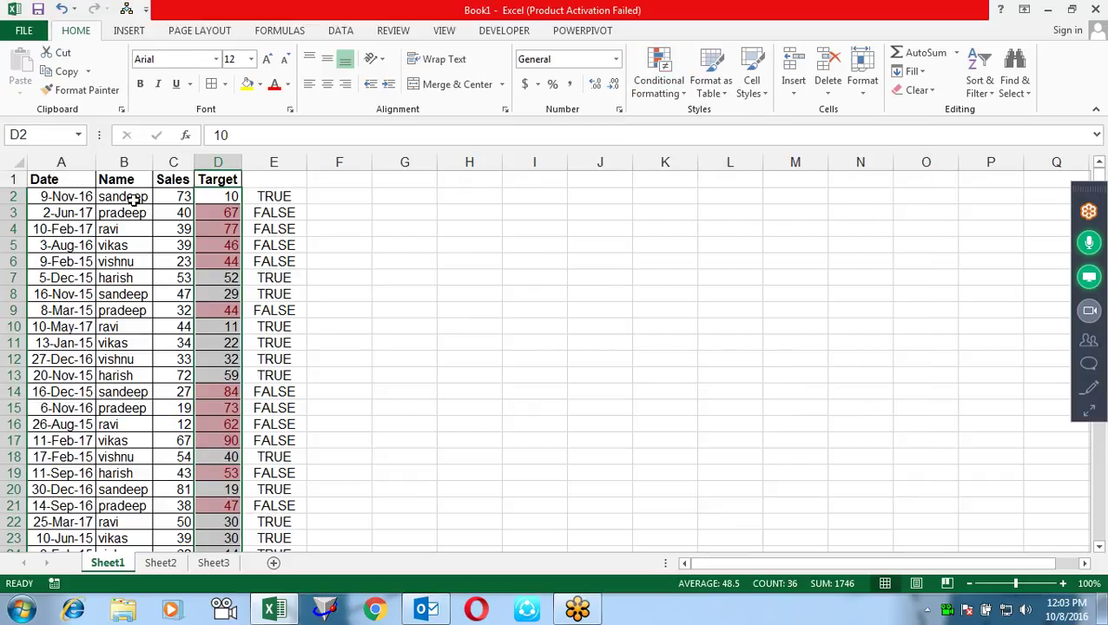
left_click(659, 78)
mouse_move(689, 263)
left_click(824, 340)
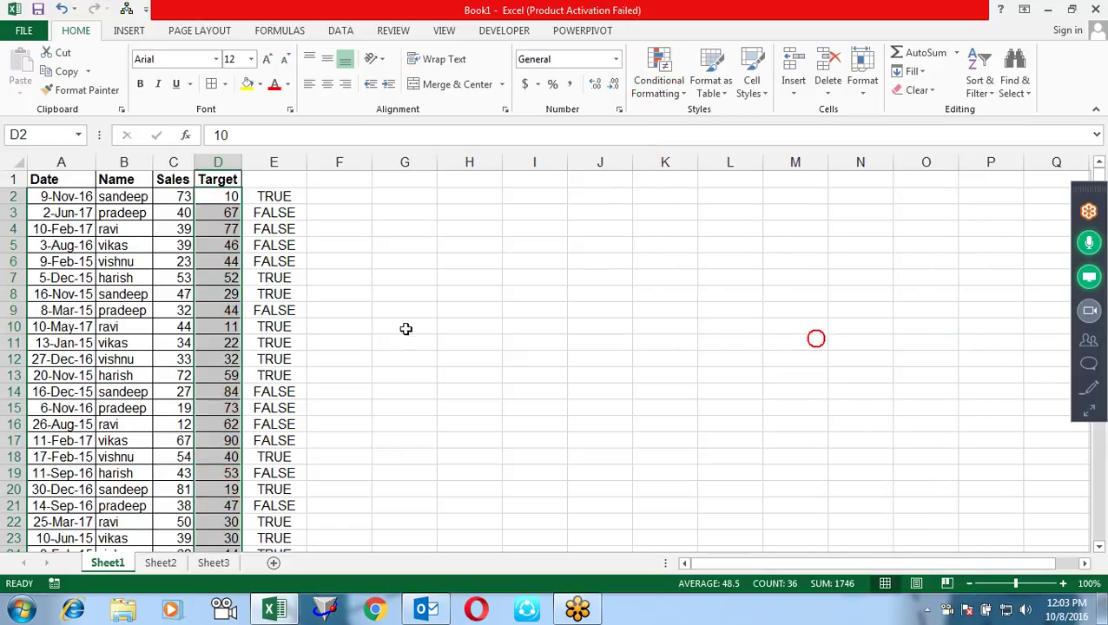
Select the names in B2:B37 and try an Equal To highlight with a sample name, then discard it
left_click(130, 193)
key("ctrl+shift+Down")
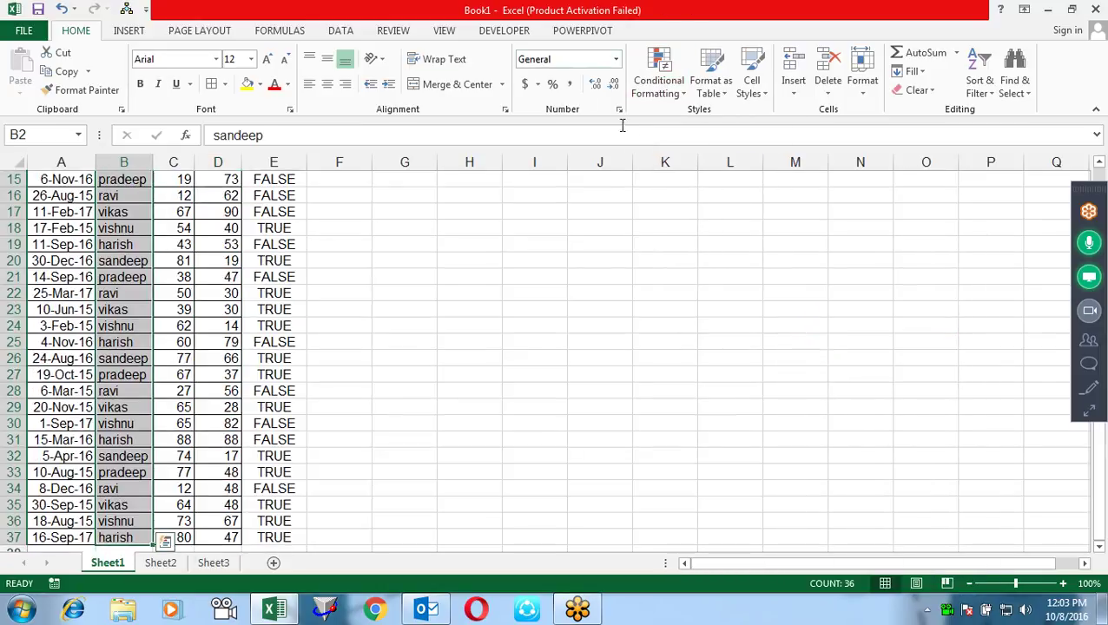
left_click(653, 76)
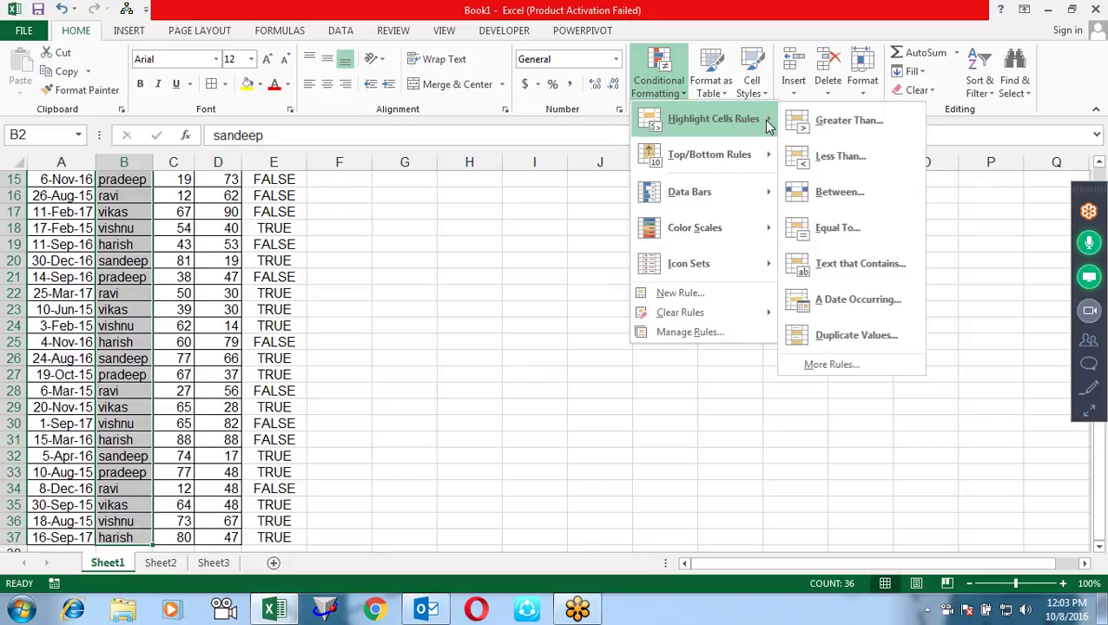
left_click(841, 228)
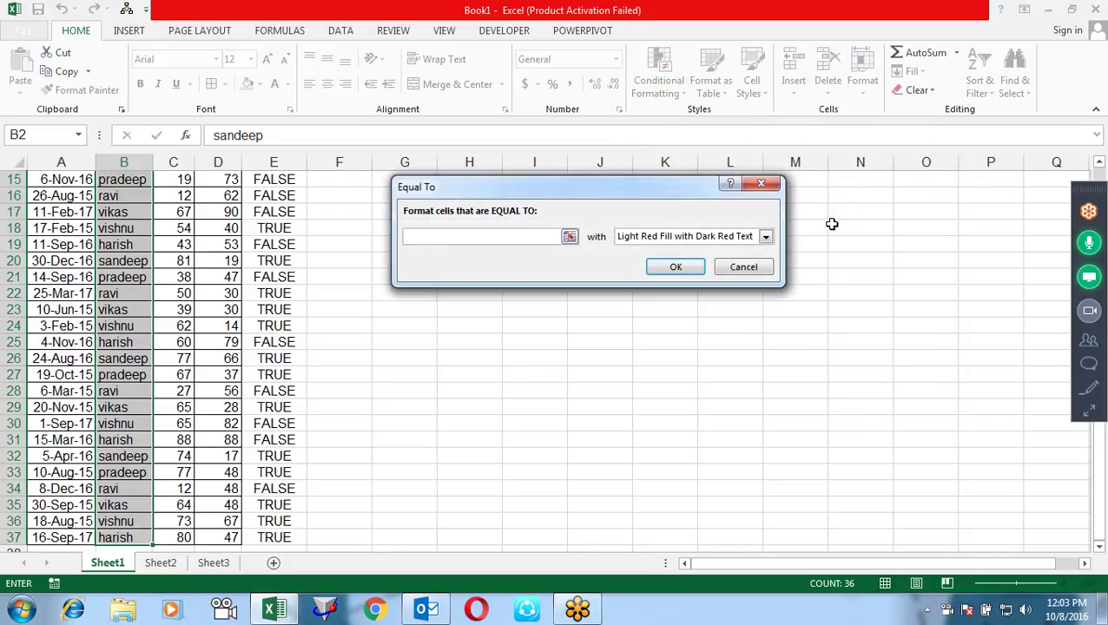
type("vikas")
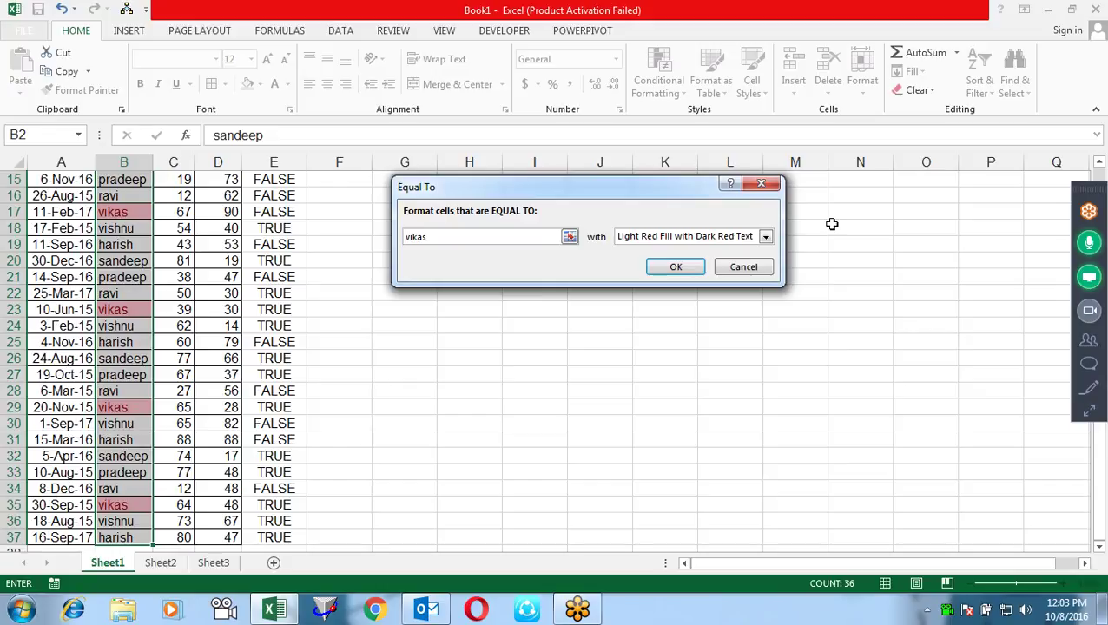
key("BackSpace")
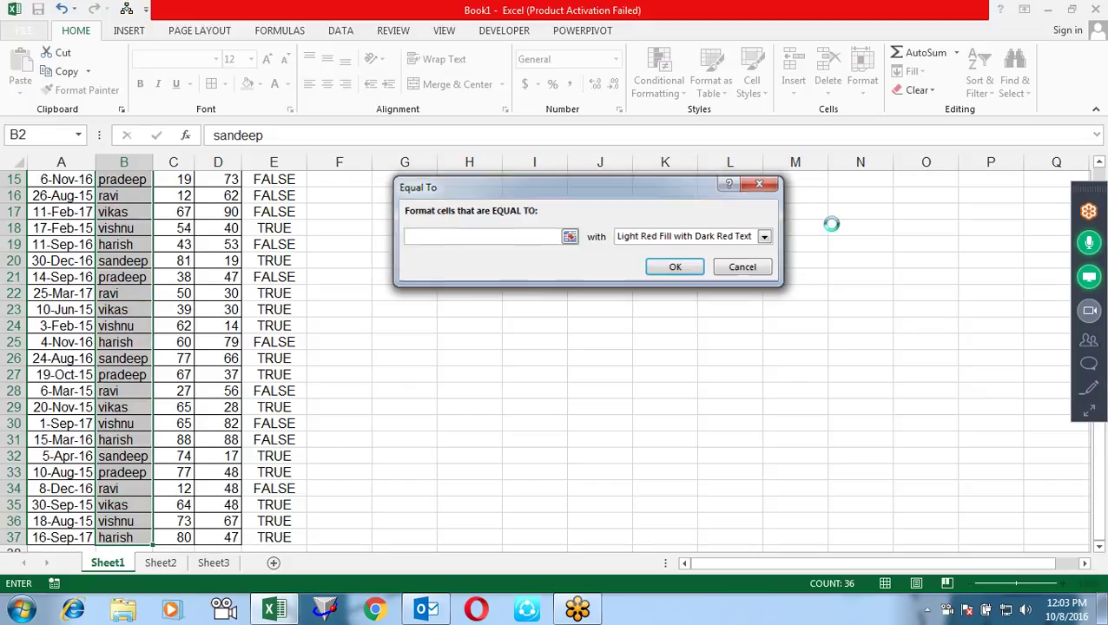
key("Escape")
left_click(658, 74)
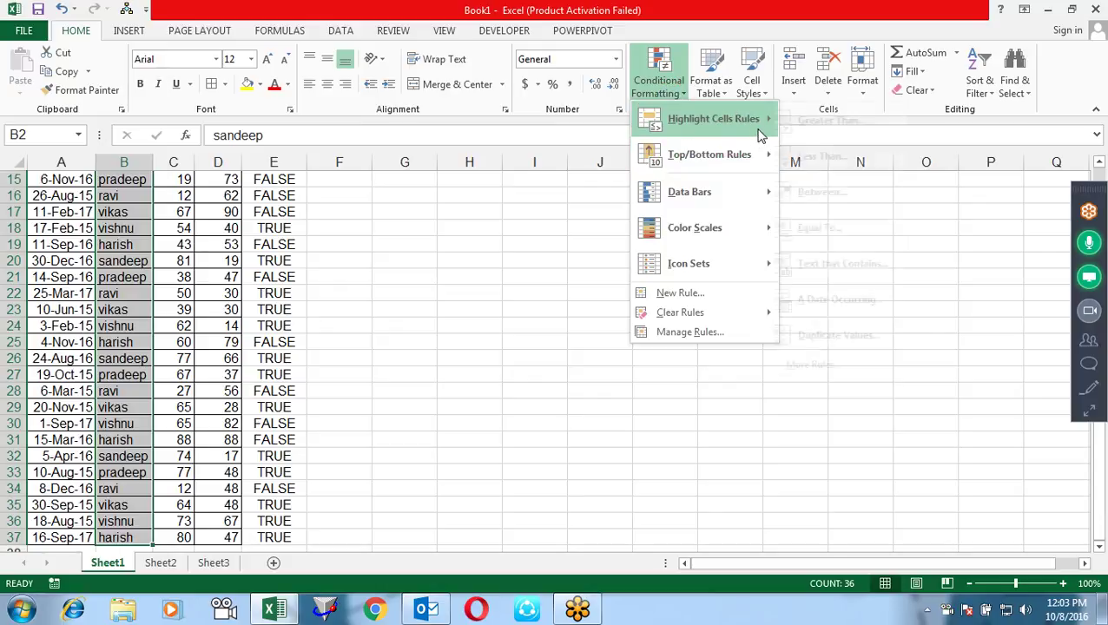
mouse_move(713, 119)
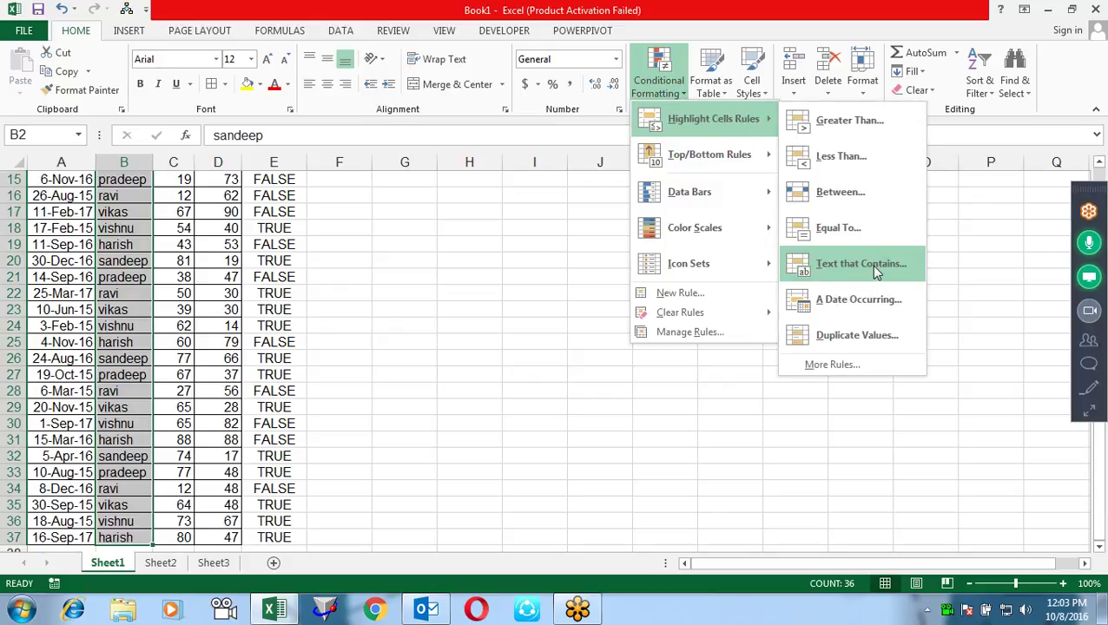
Preview a Text that Contains highlight on the names with test letters, then cancel it
left_click(877, 273)
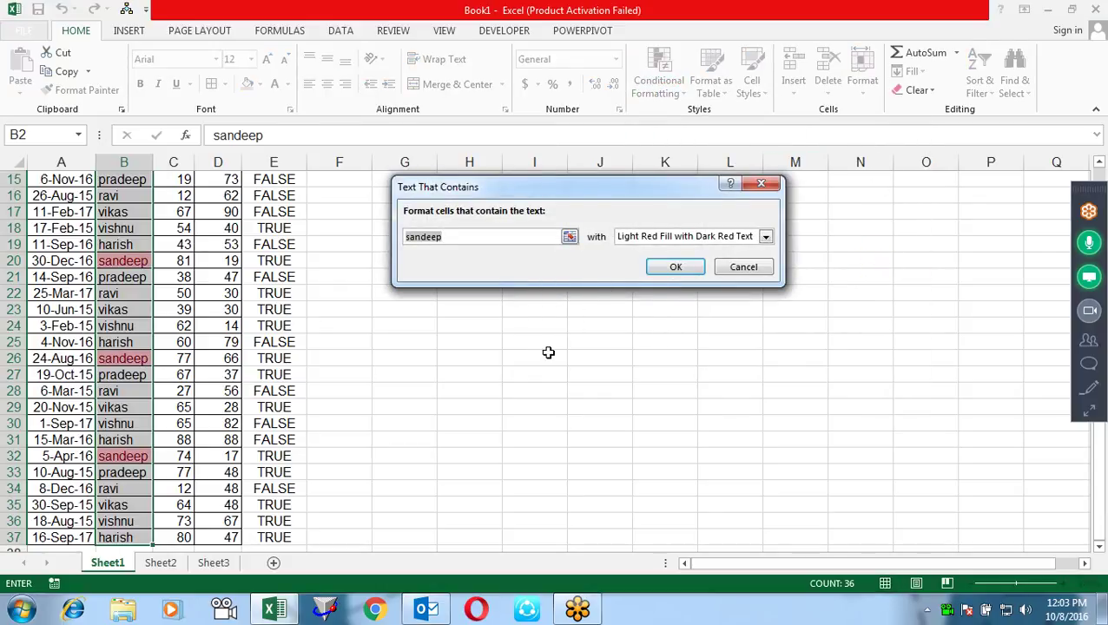
type("e")
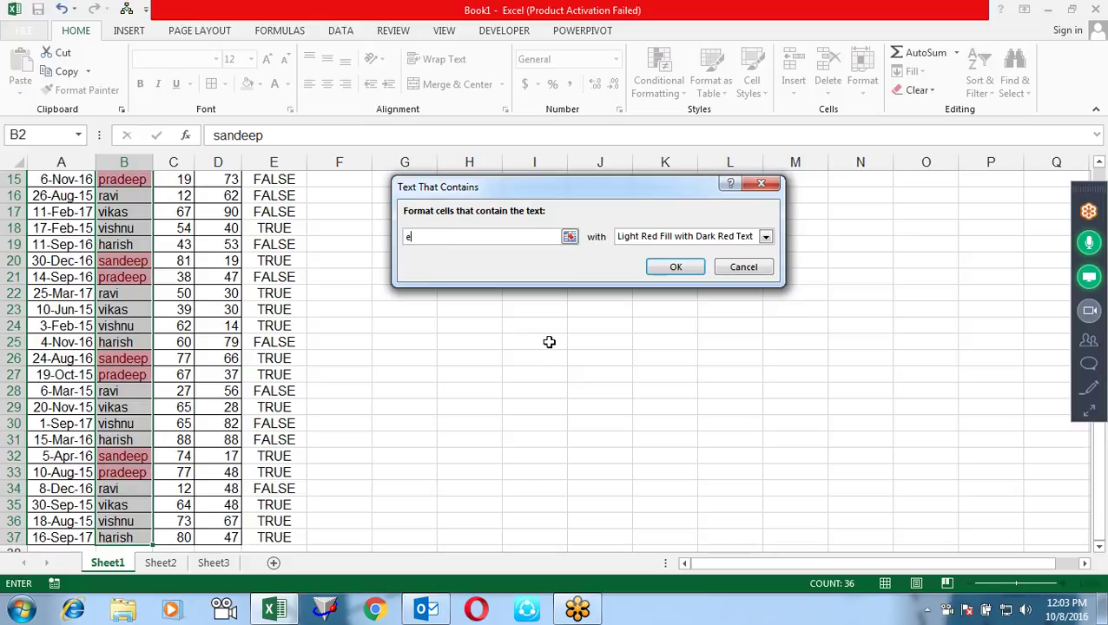
type("i")
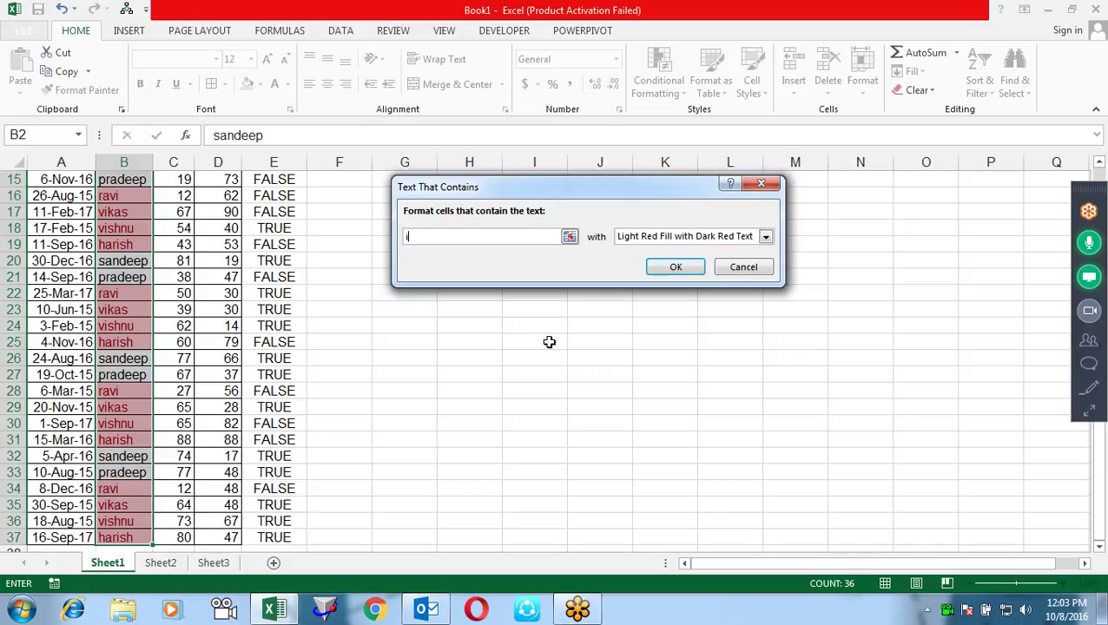
type("s")
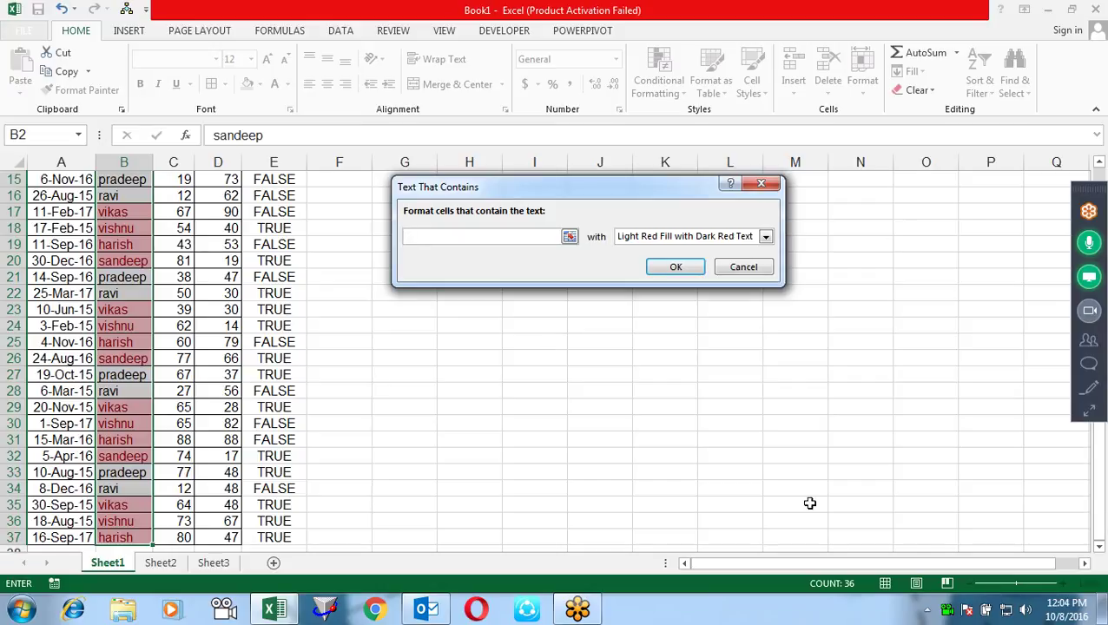
key("Escape")
left_click(658, 78)
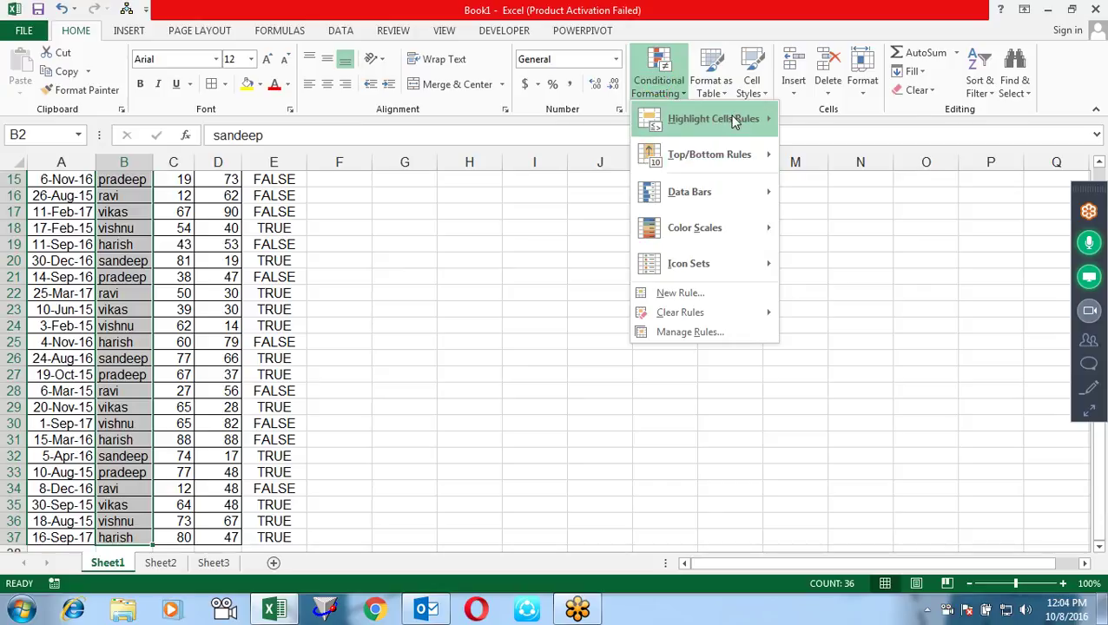
mouse_move(713, 119)
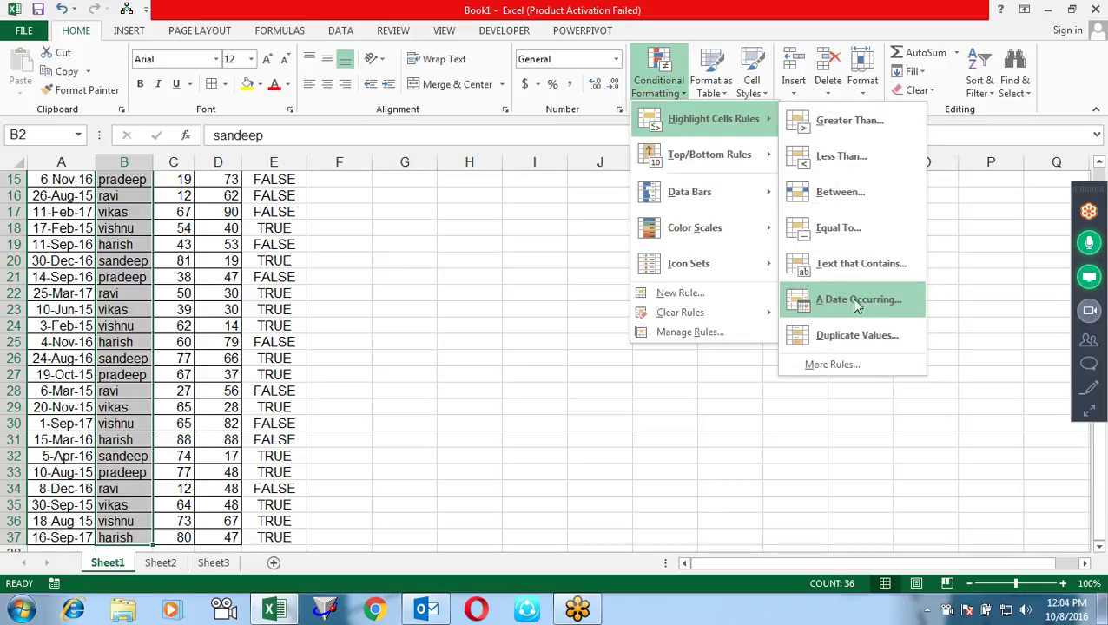
Select the dates in A2:A37 of the Date column
left_click(34, 211)
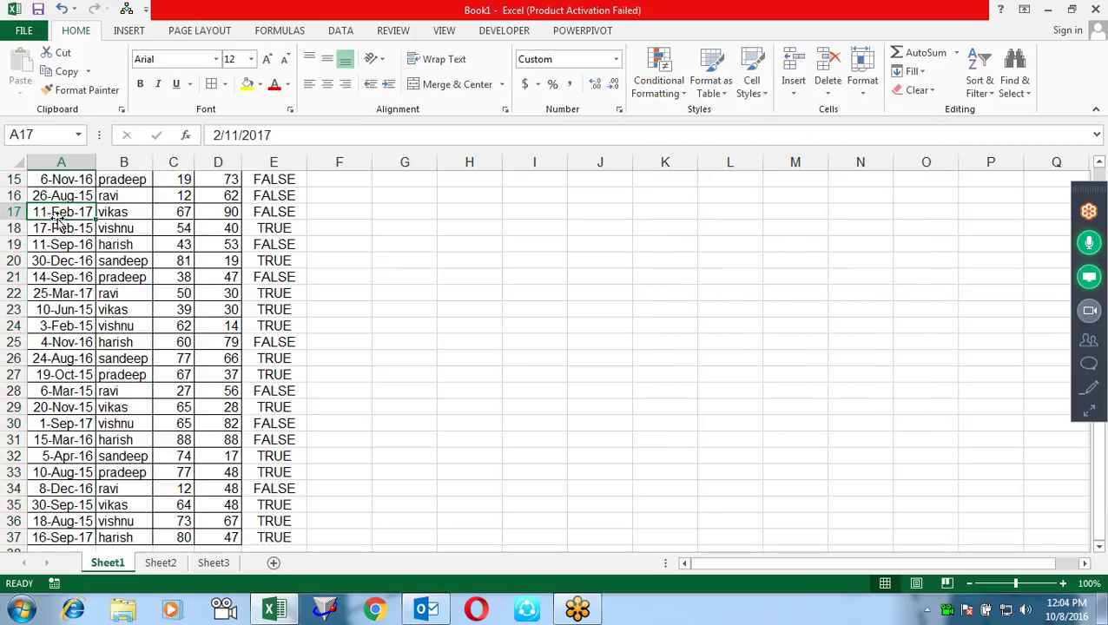
key("ctrl+Home")
key("Down")
key("ctrl+shift+Down")
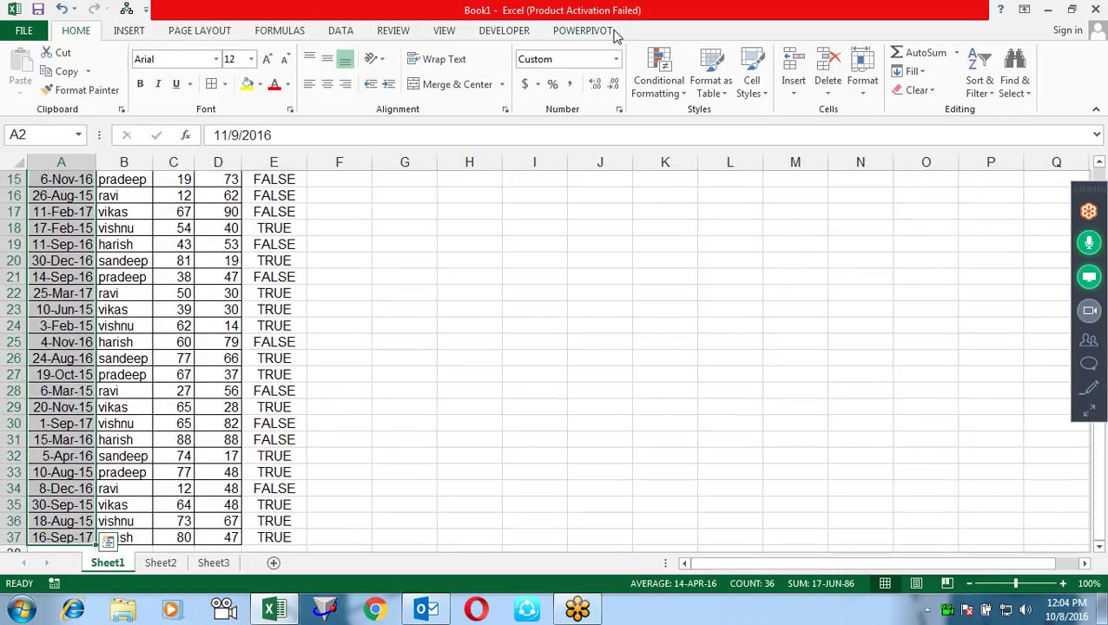
Preview an A Date Occurring highlight for Today on the dates, then cancel it
left_click(646, 103)
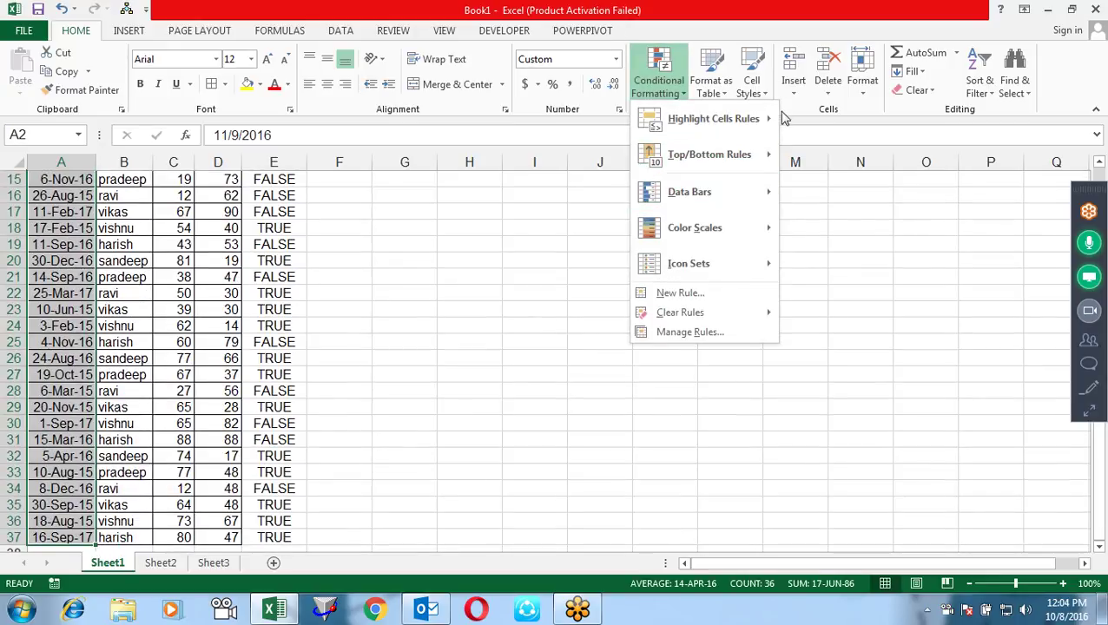
mouse_move(712, 119)
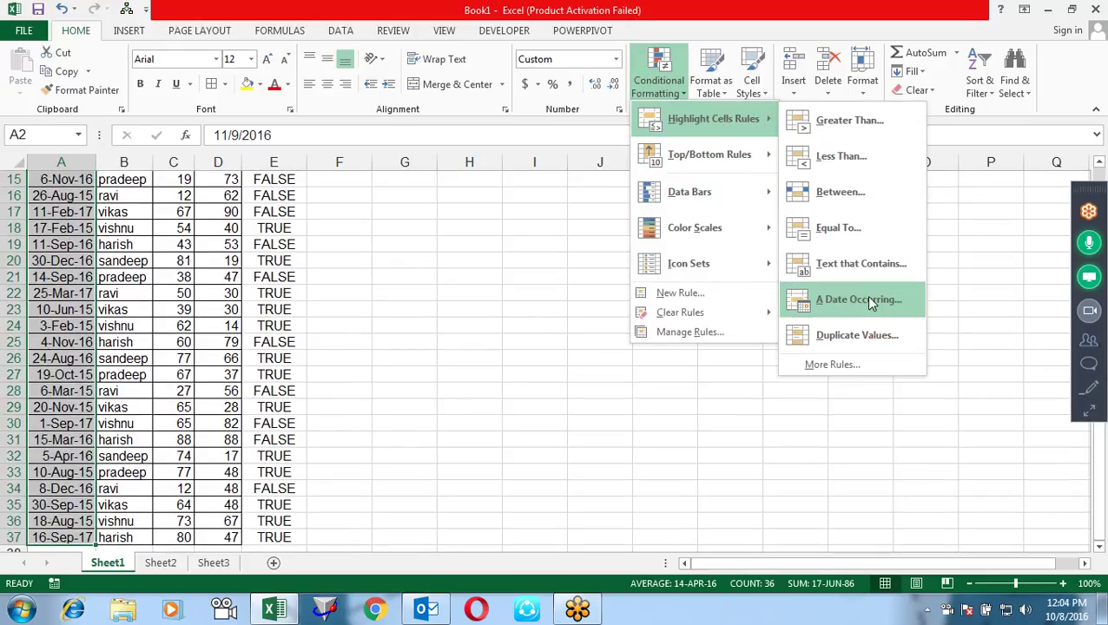
left_click(872, 302)
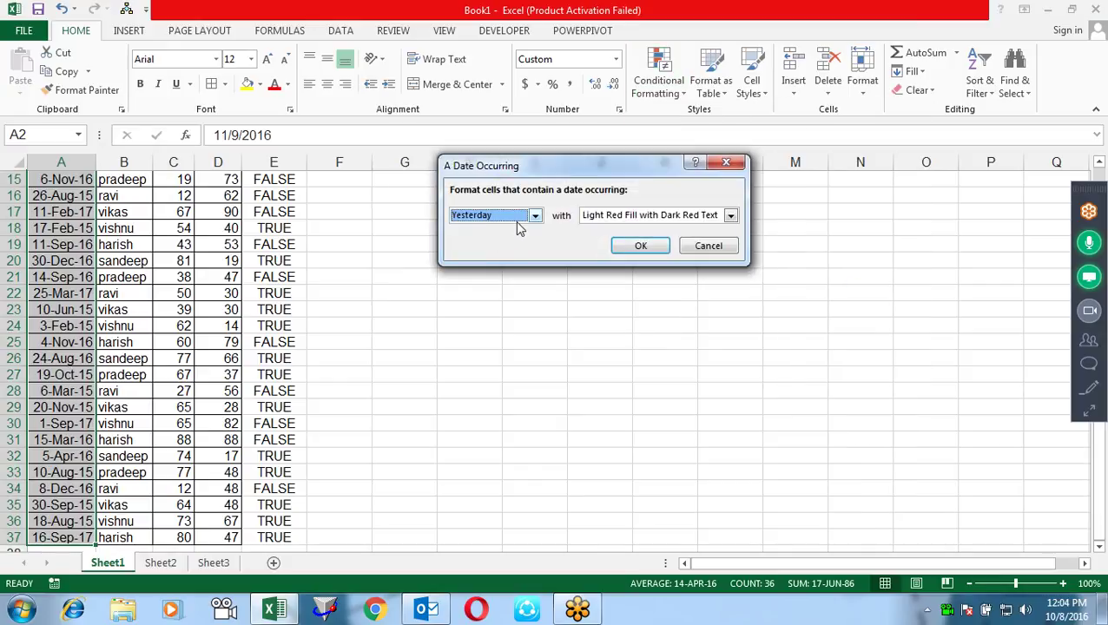
left_click(525, 217)
left_click(511, 240)
left_click(522, 217)
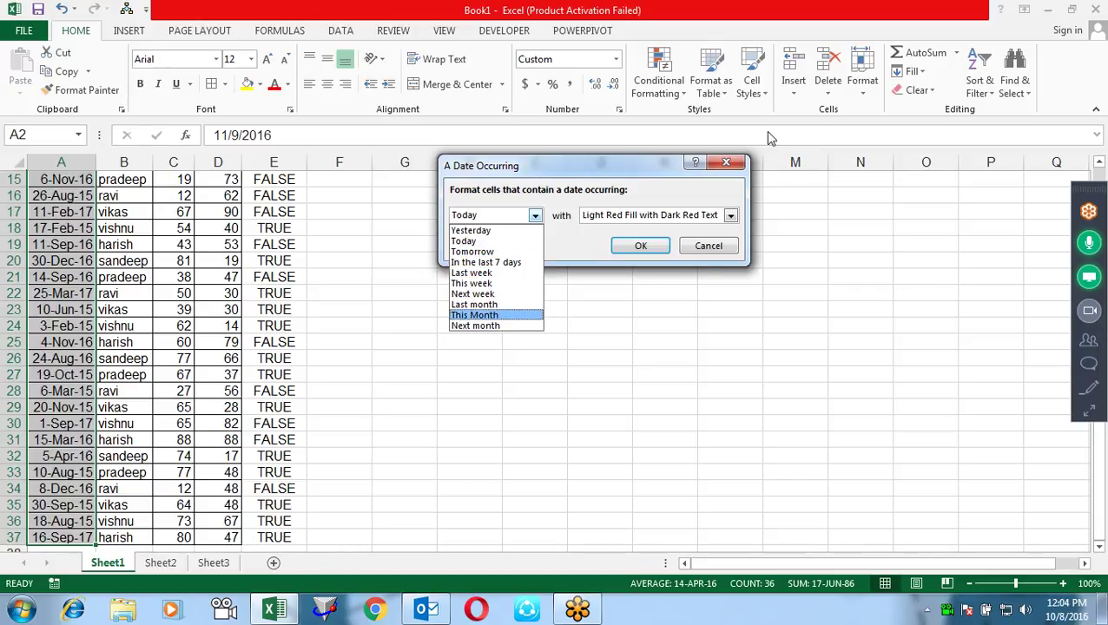
key("Escape")
key("Escape")
left_click(677, 93)
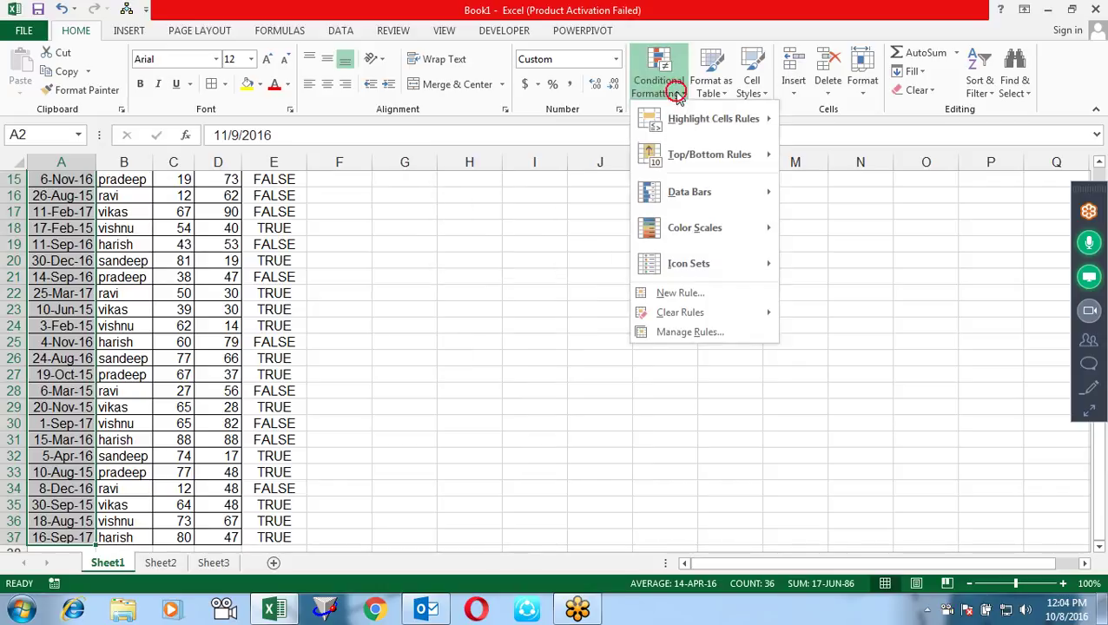
mouse_move(713, 119)
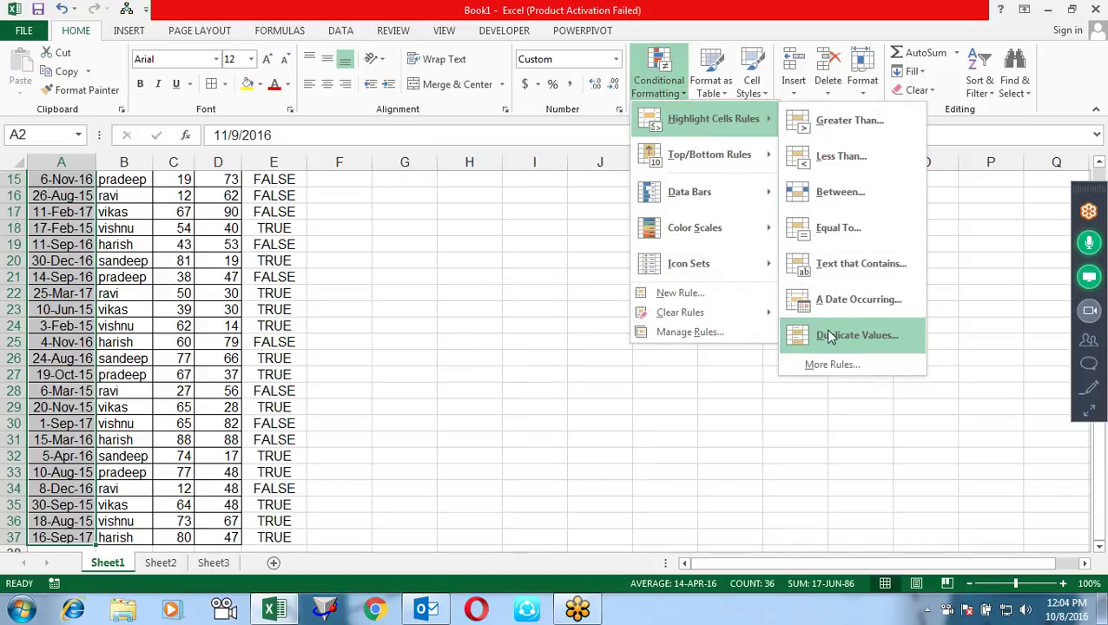
Preview Duplicate Values, then Unique, highlighting on the dates and cancel the rule
left_click(821, 339)
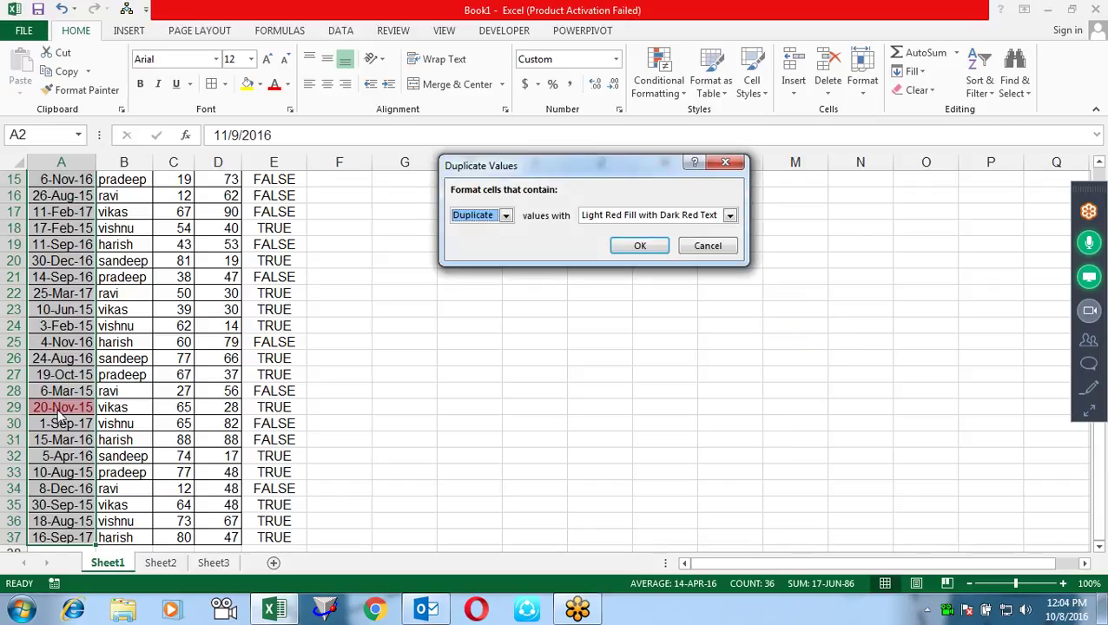
left_click(478, 218)
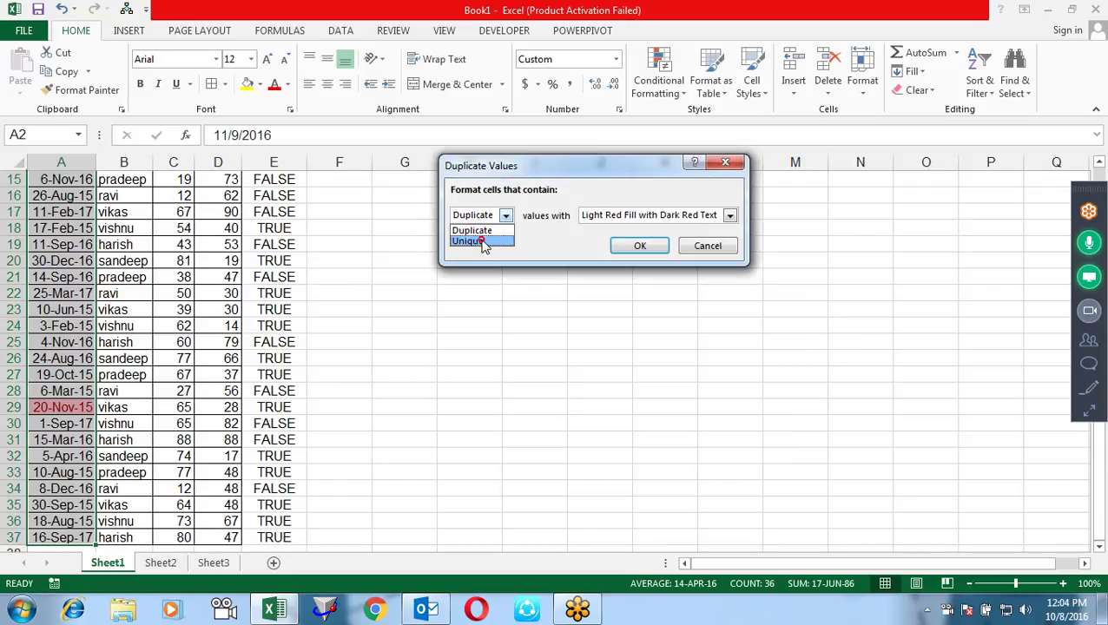
left_click(479, 241)
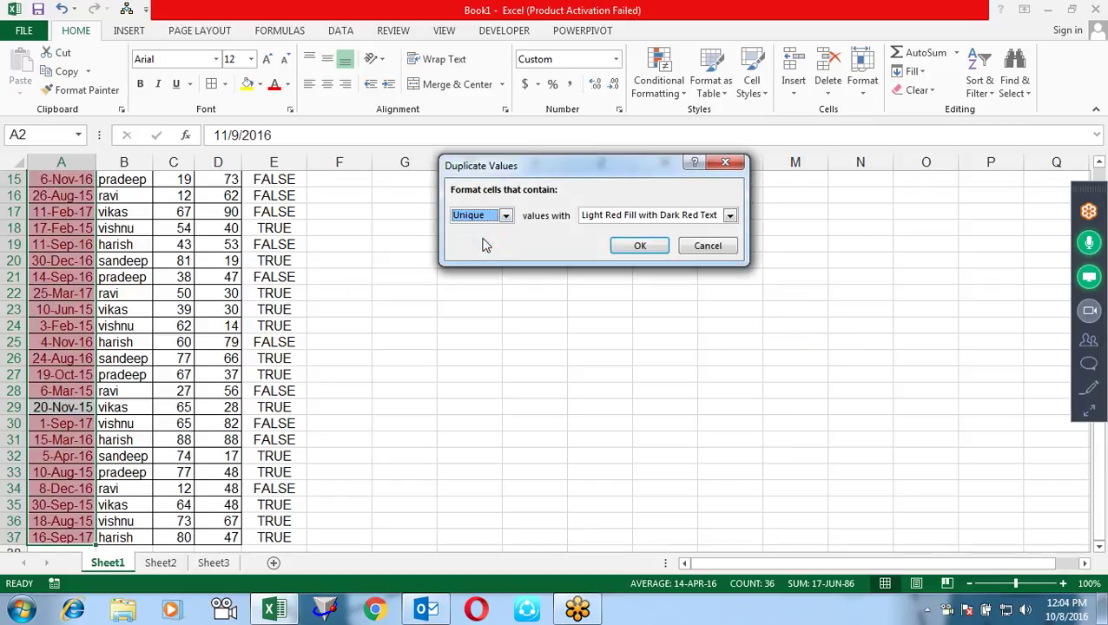
key("Return")
left_click(658, 80)
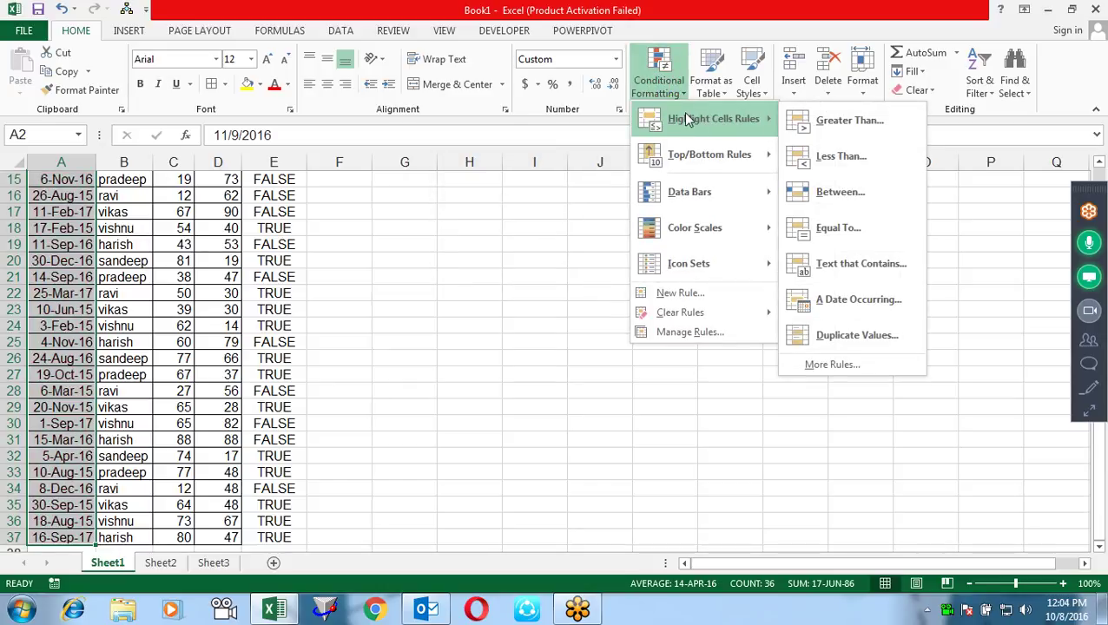
Close the rule menu and move to the top of the Sales column
left_click(161, 225)
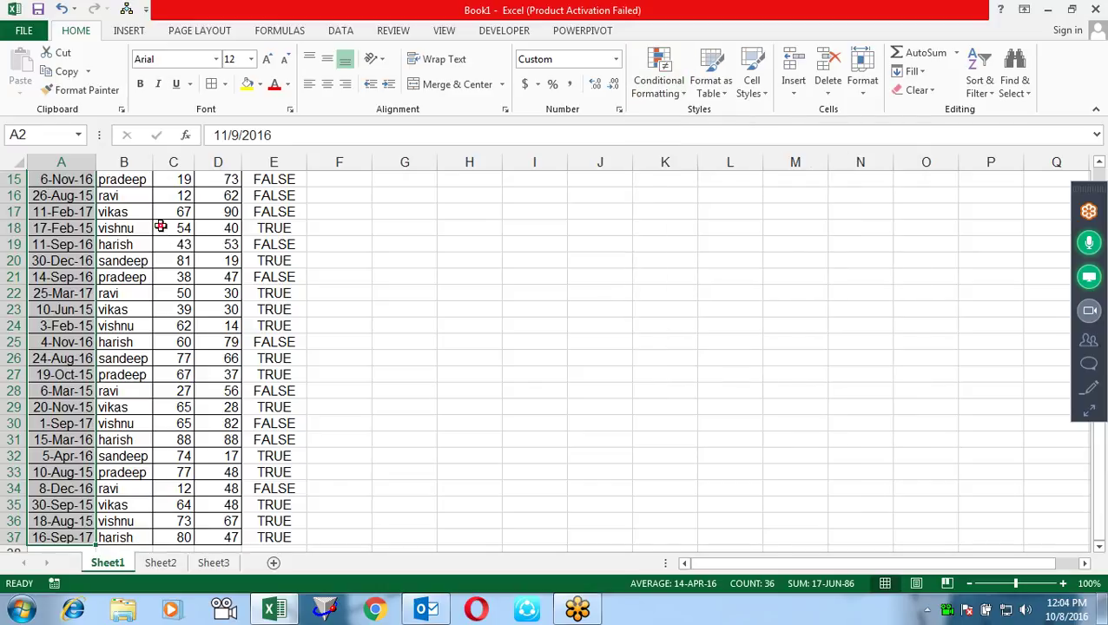
left_click(161, 226)
key("ctrl+Up")
Select Sales values C2:C37 and preview a Top 10 Items highlight, then cancel it
key("Down")
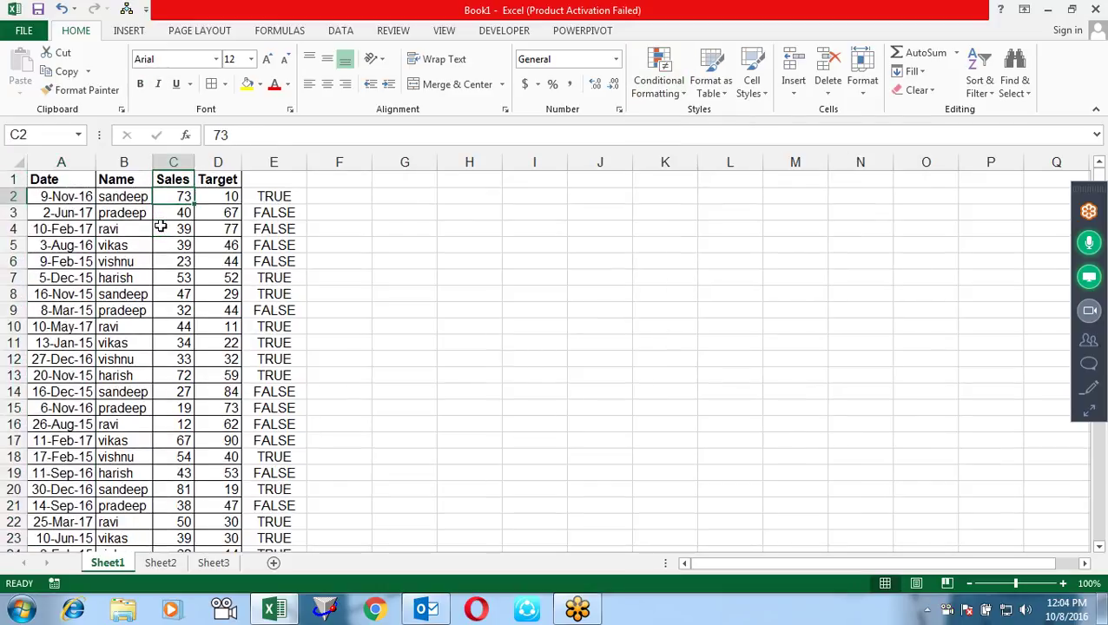
key("ctrl+shift+Down")
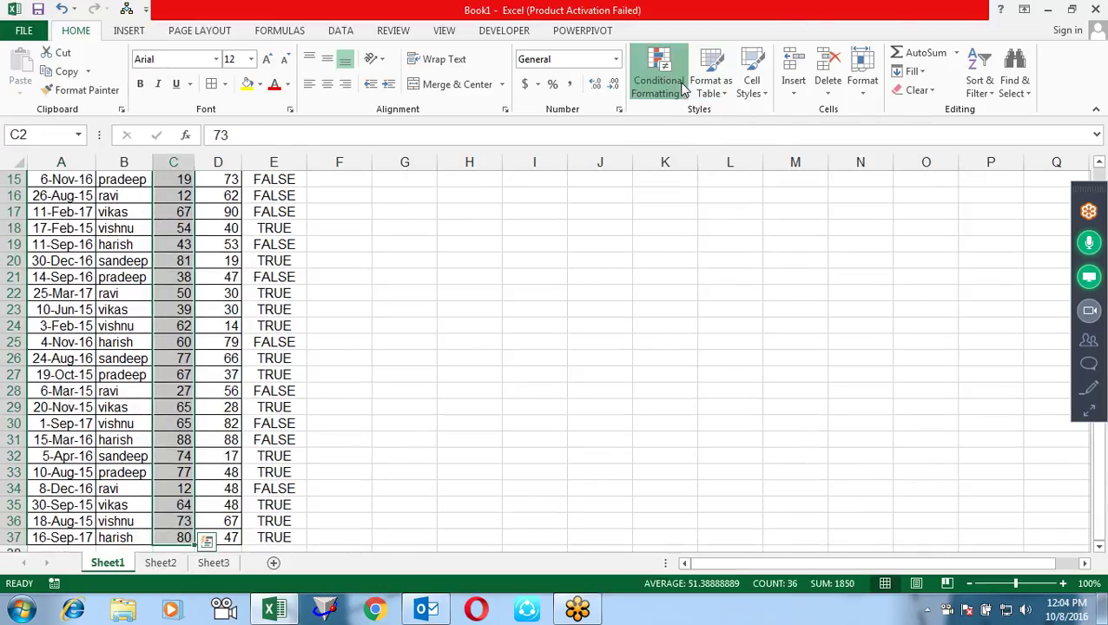
left_click(659, 78)
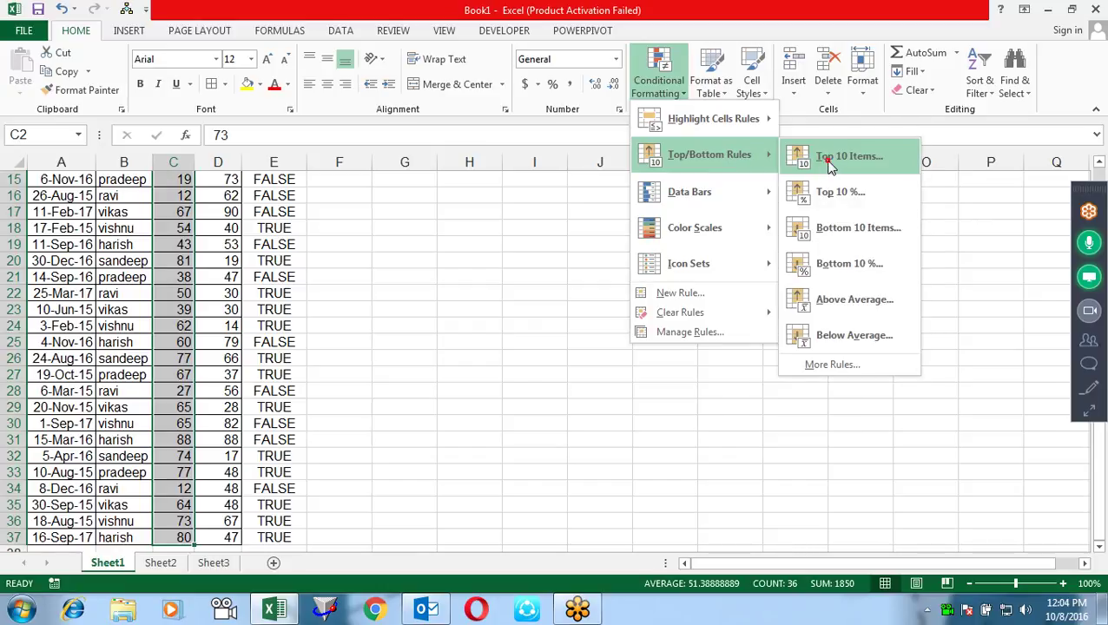
left_click(830, 165)
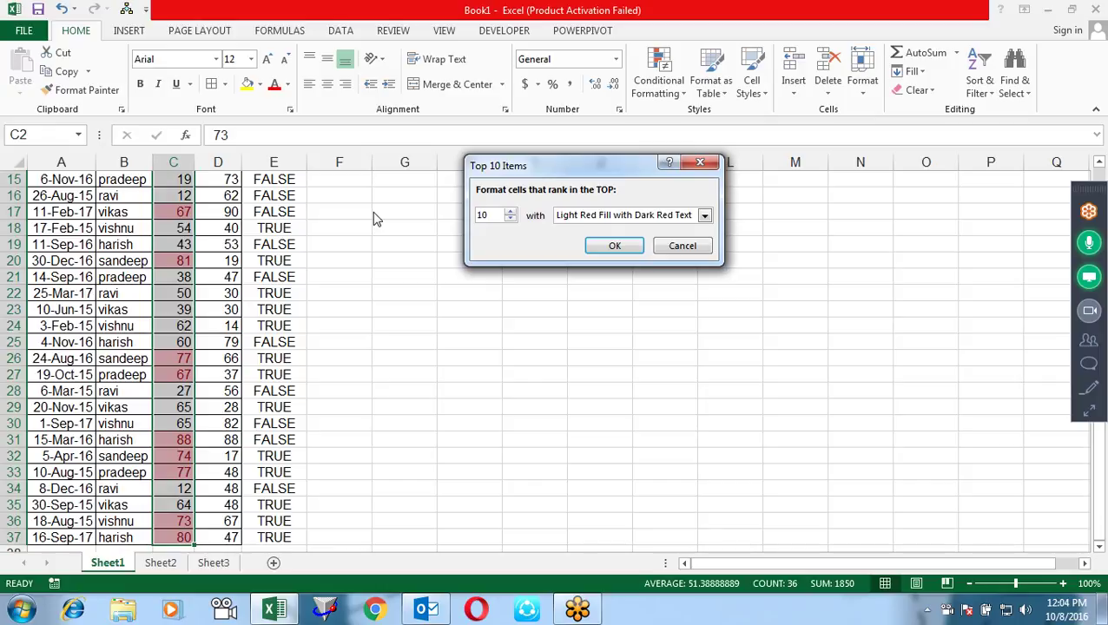
left_click_drag(500, 212, 454, 212)
key("Escape")
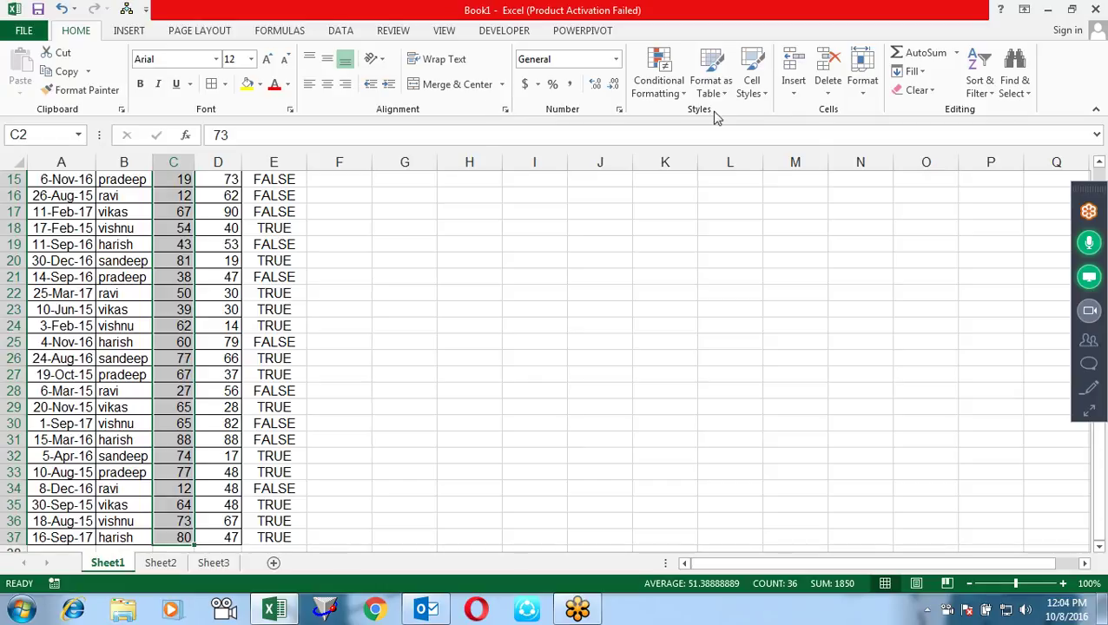
Preview Top 10 % and Above Average highlights on Sales, cancelling each one
left_click(658, 83)
mouse_move(708, 155)
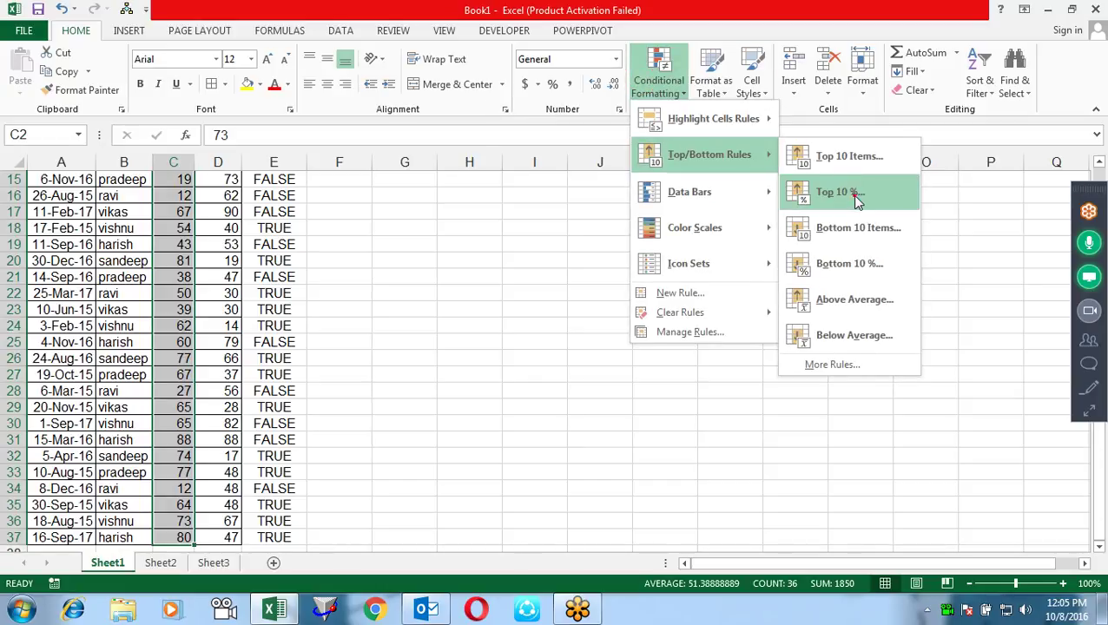
left_click(838, 192)
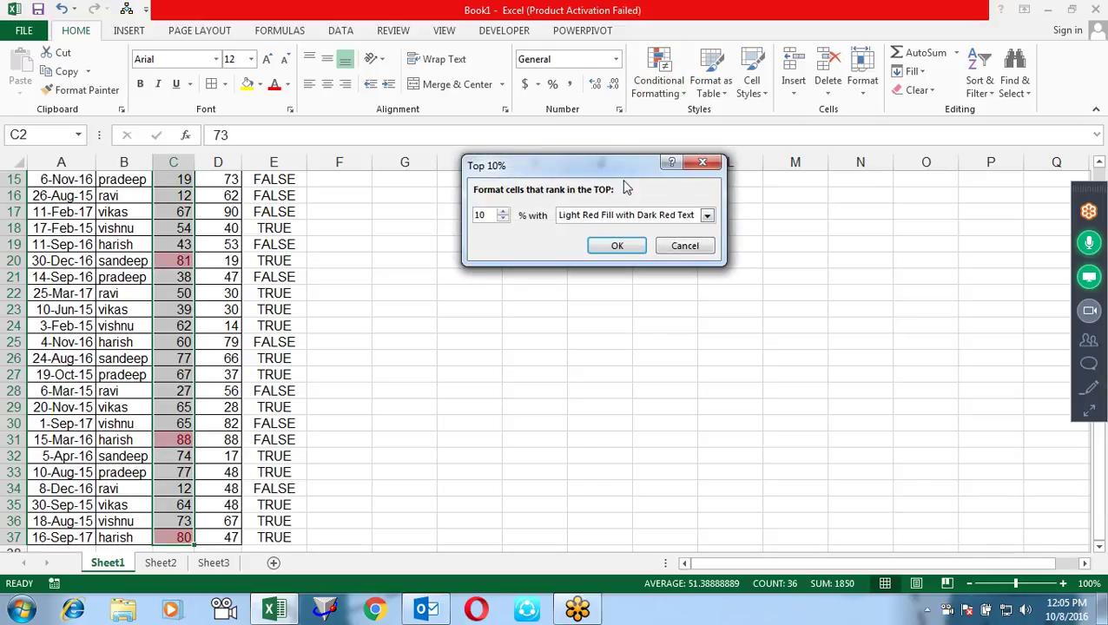
key("Escape")
left_click(658, 82)
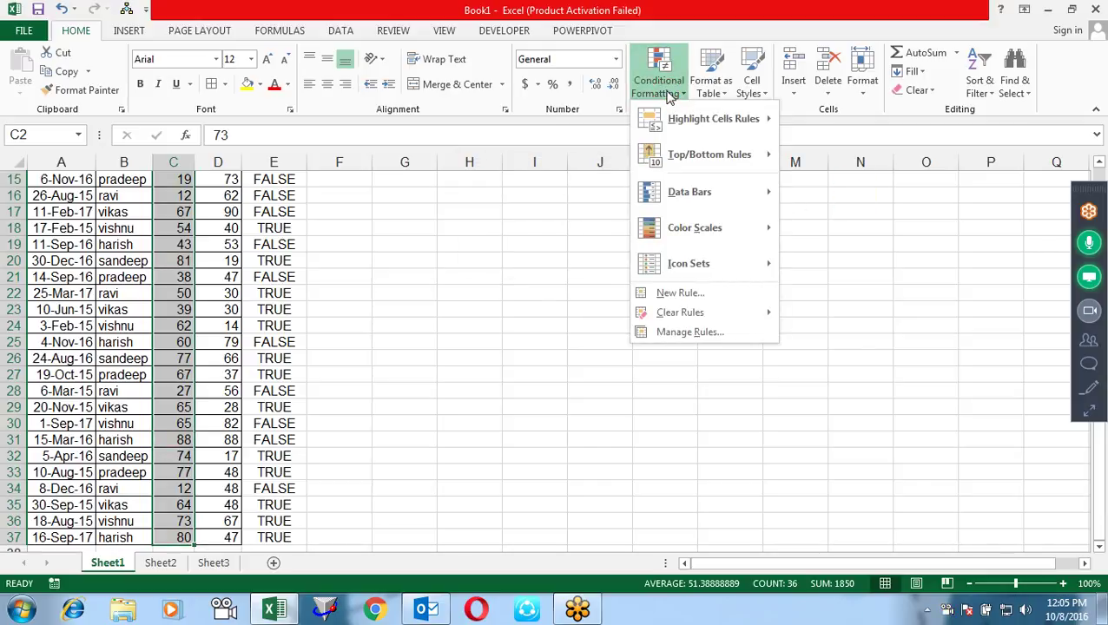
mouse_move(709, 155)
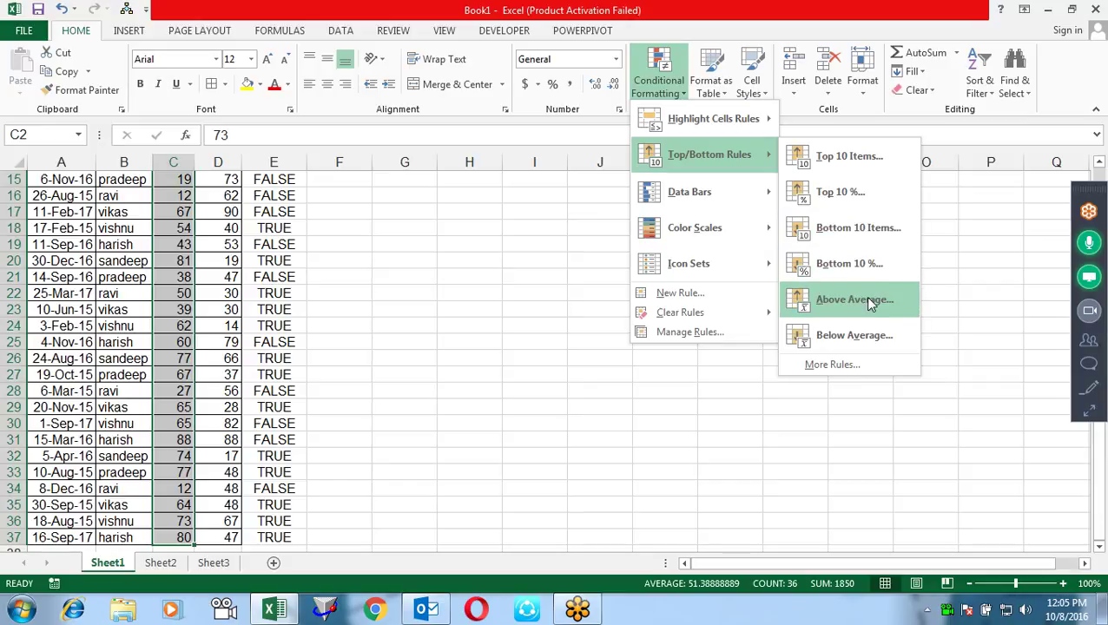
left_click(869, 300)
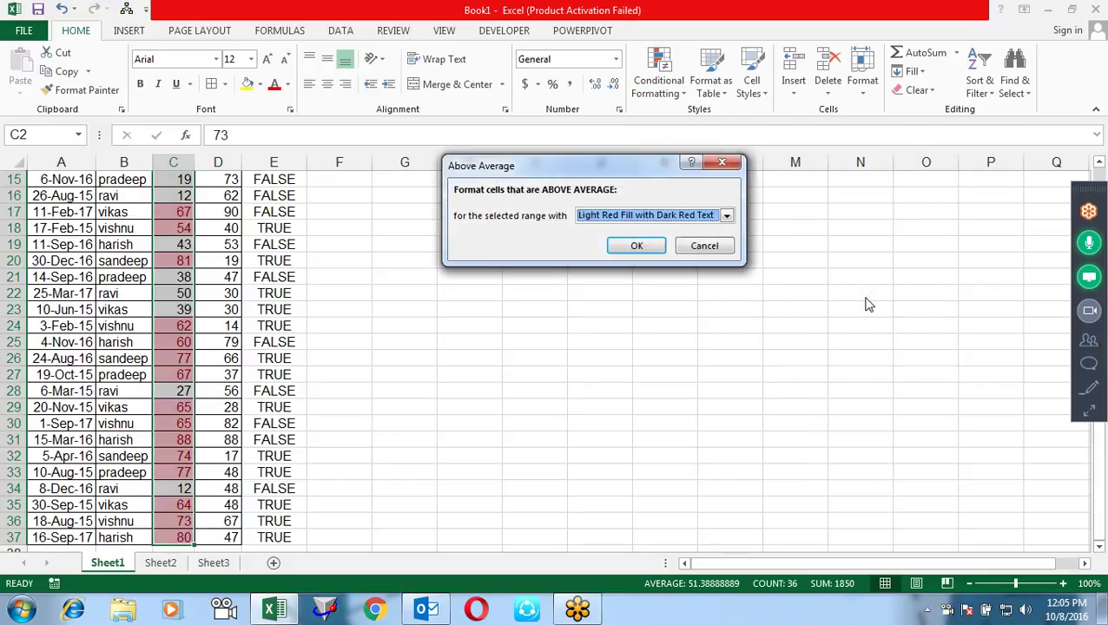
key("Escape")
left_click(657, 76)
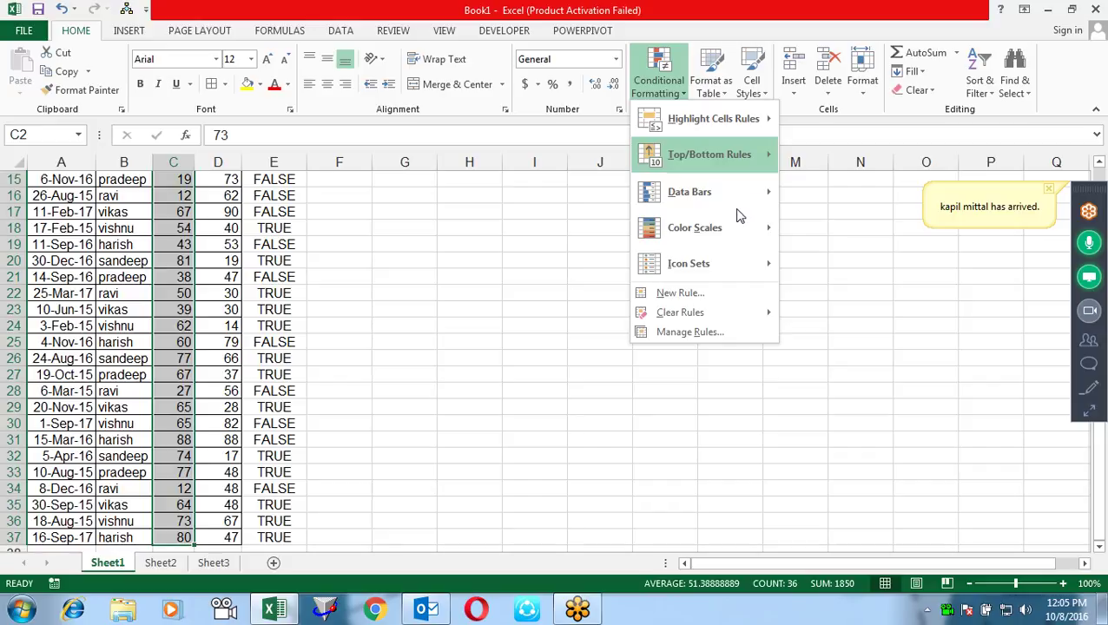
mouse_move(690, 192)
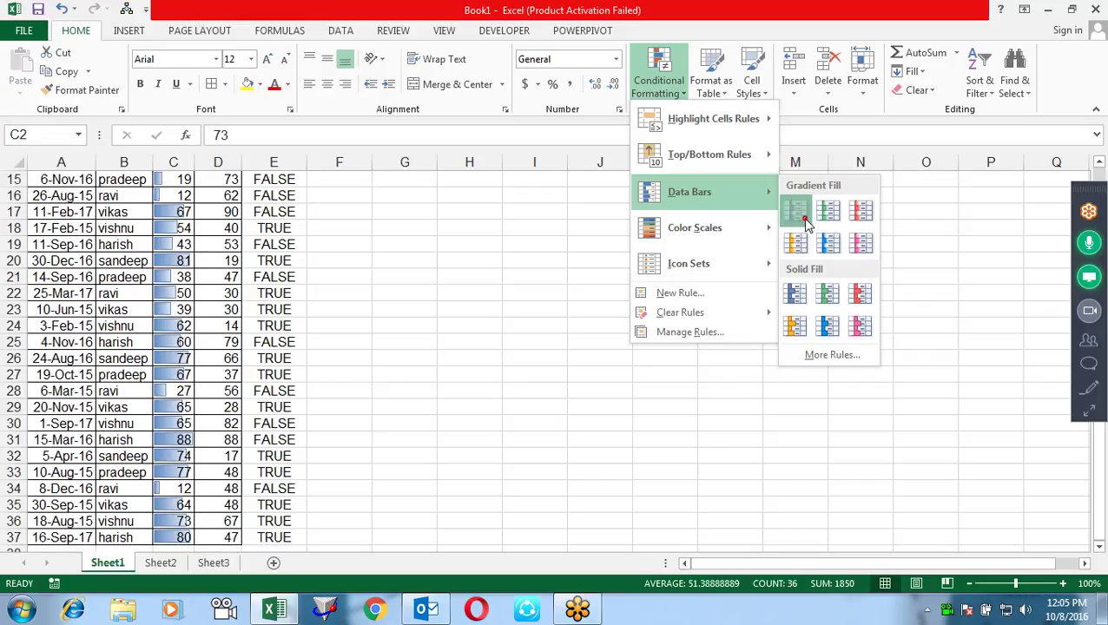
Apply blue Gradient Fill data bars to the Sales values and widen column C
left_click(806, 225)
scroll(211, 320, "up", 5)
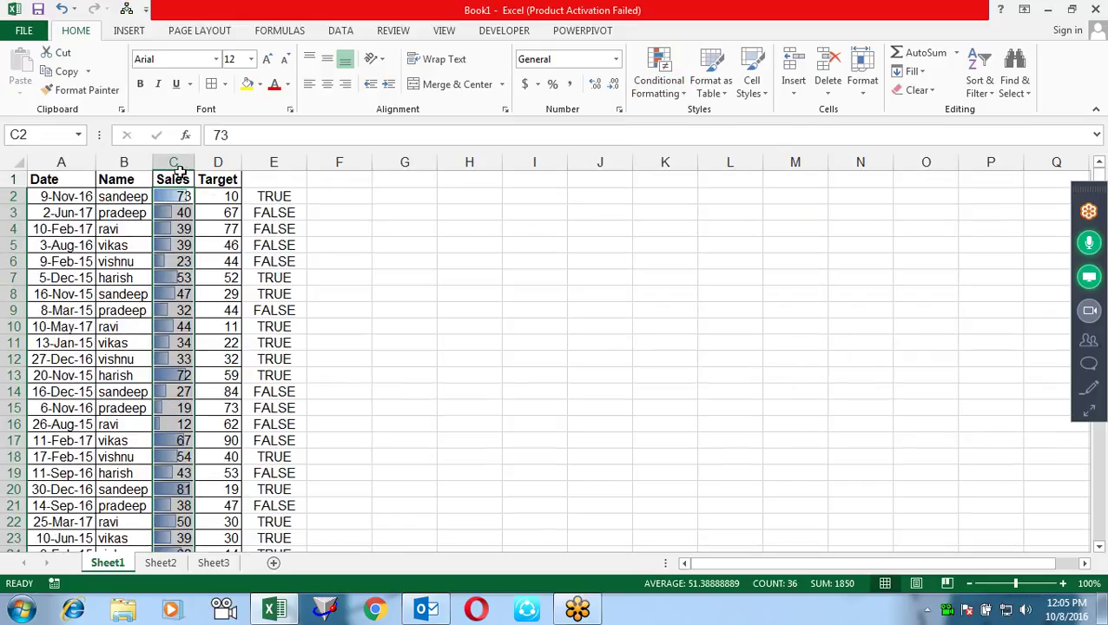
left_click_drag(196, 163, 231, 165)
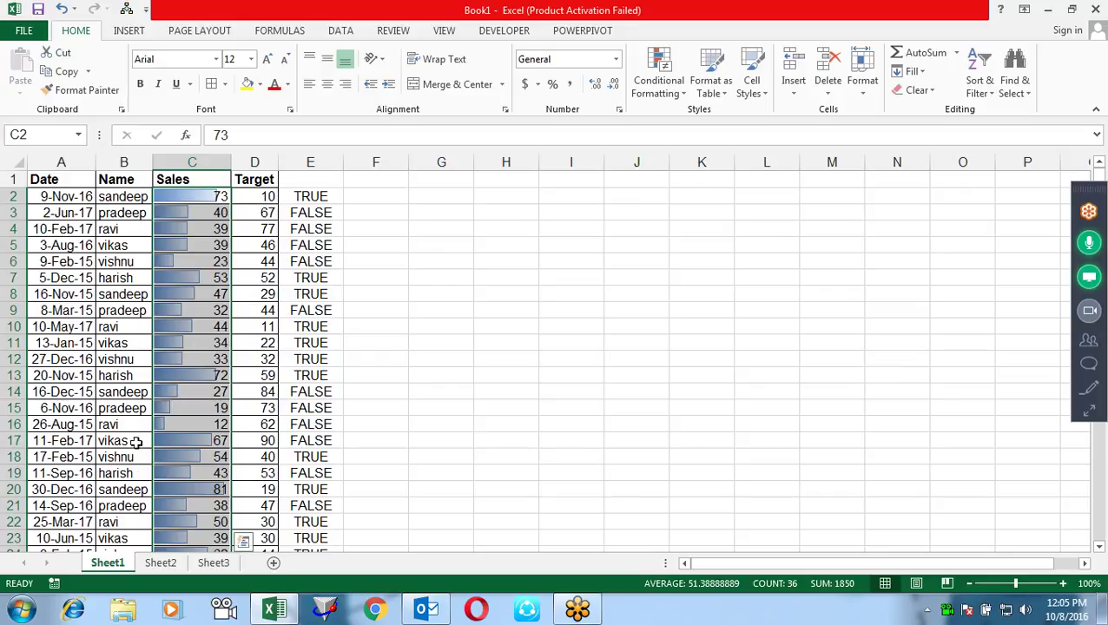
left_click(674, 96)
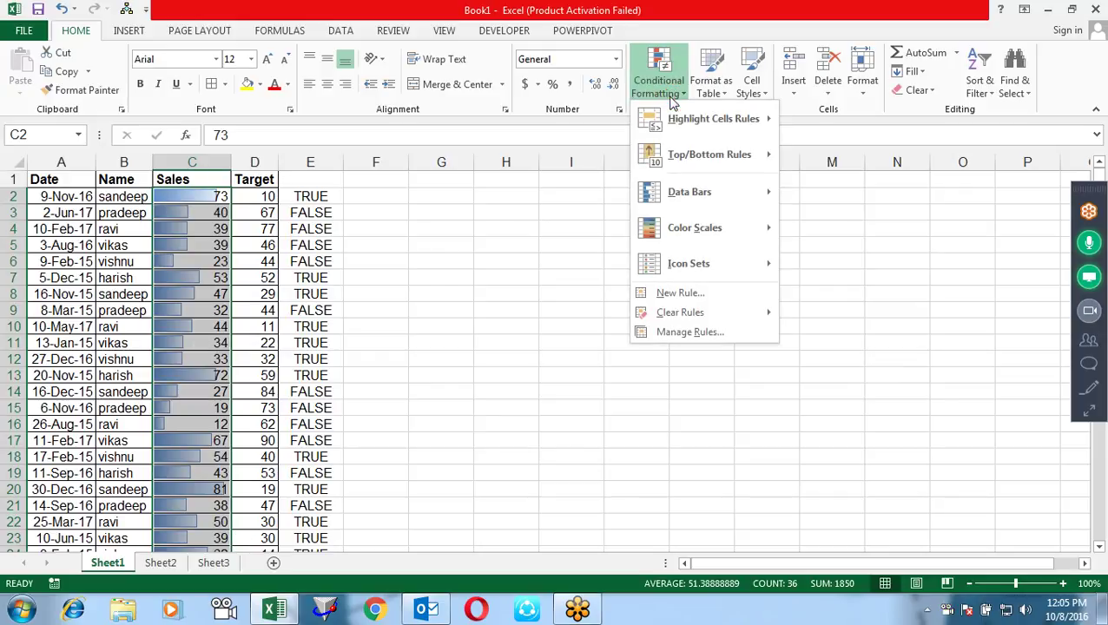
Clear all rules from the sheet and apply a Green-Yellow-Red color scale to Sales
mouse_move(680, 312)
left_click(834, 337)
left_click(658, 83)
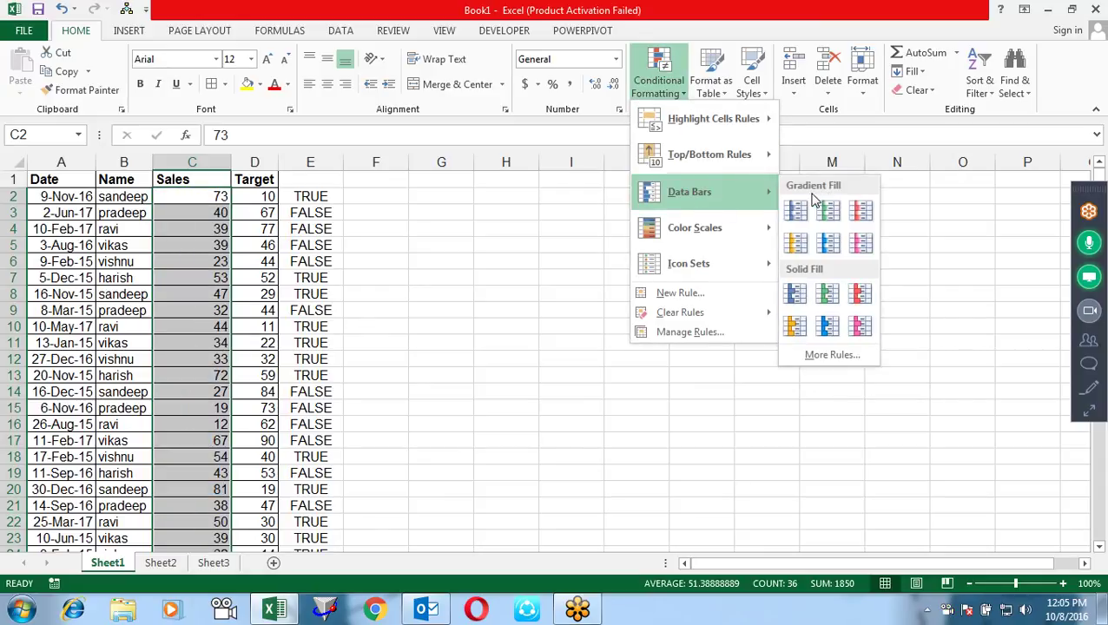
mouse_move(695, 228)
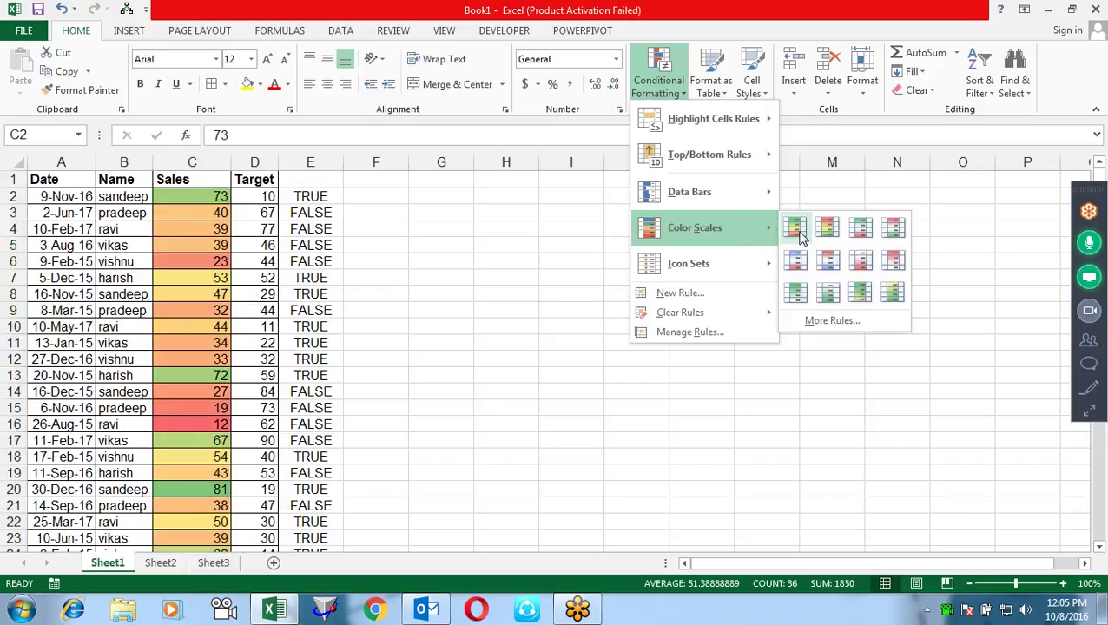
left_click(796, 228)
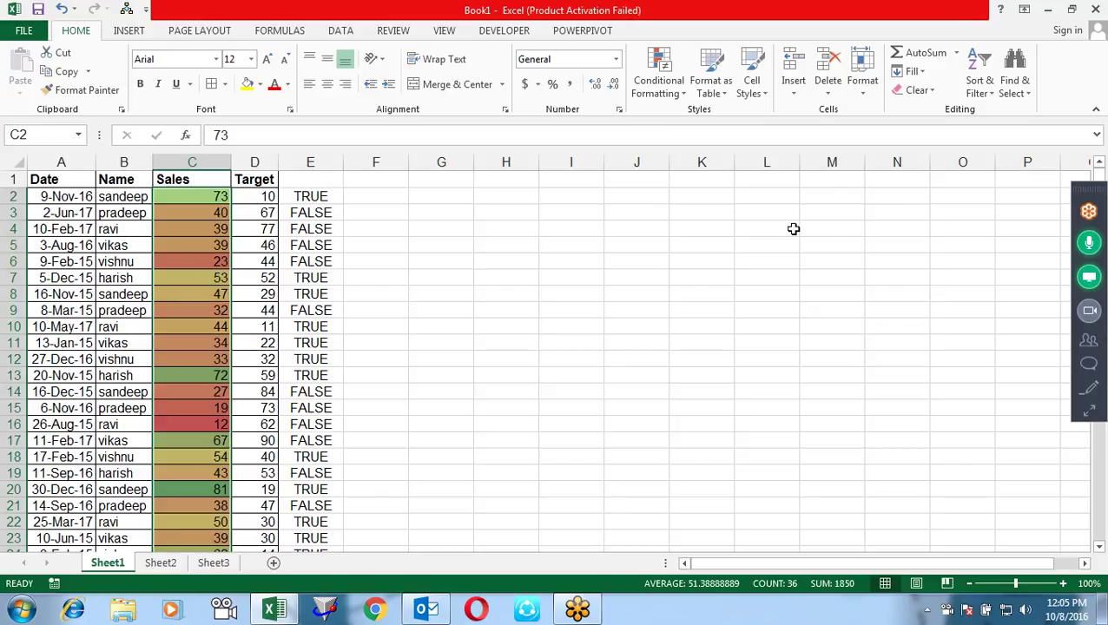
left_click(659, 80)
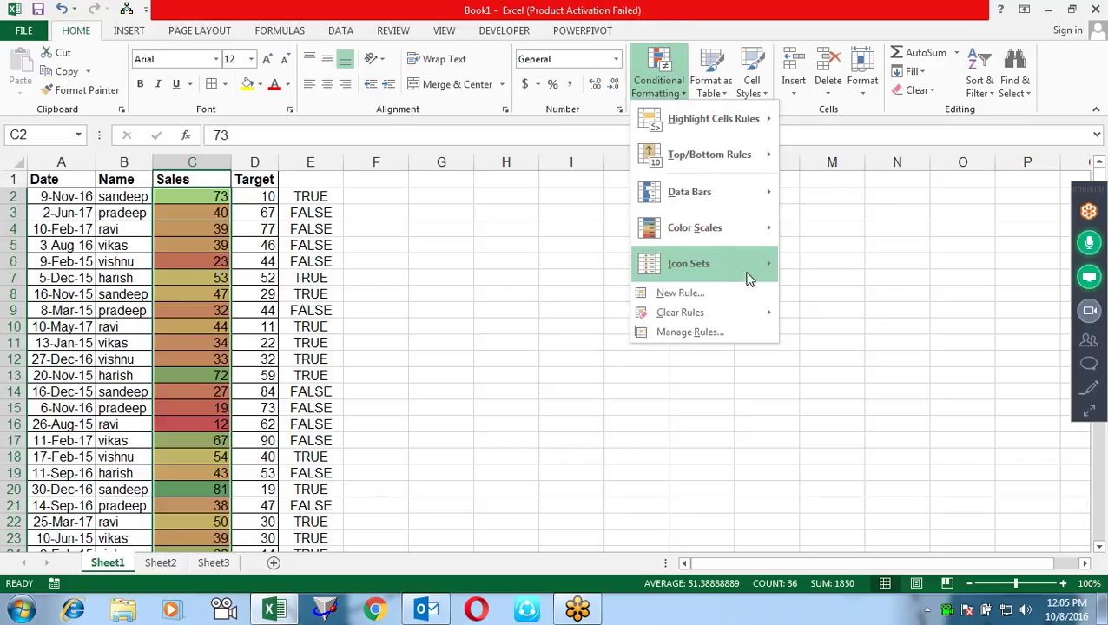
mouse_move(695, 228)
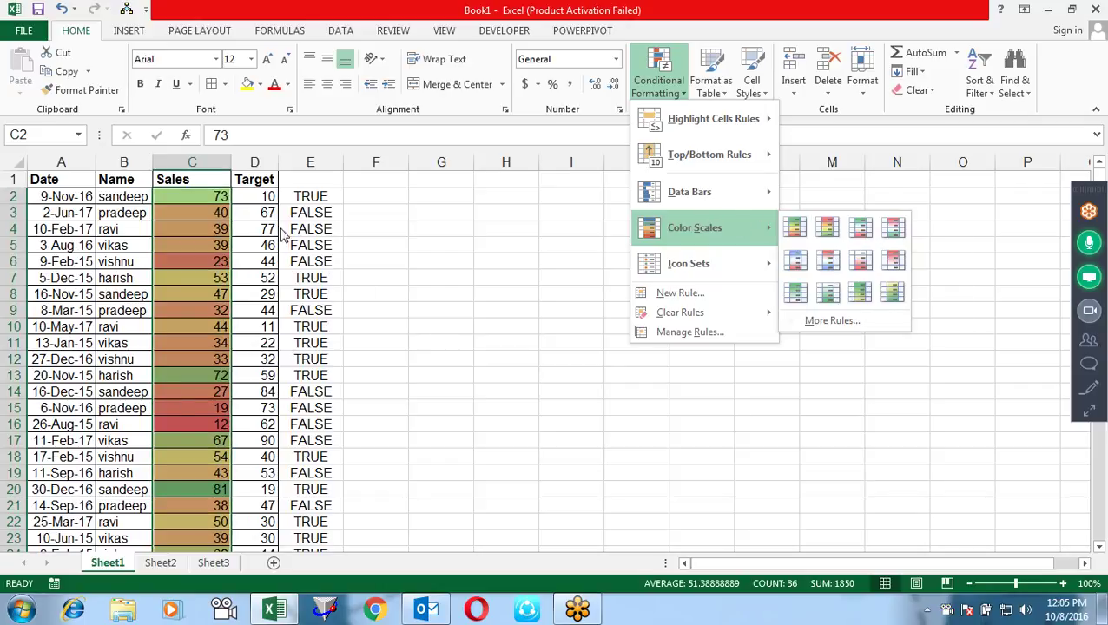
left_click(218, 198)
left_click(218, 197)
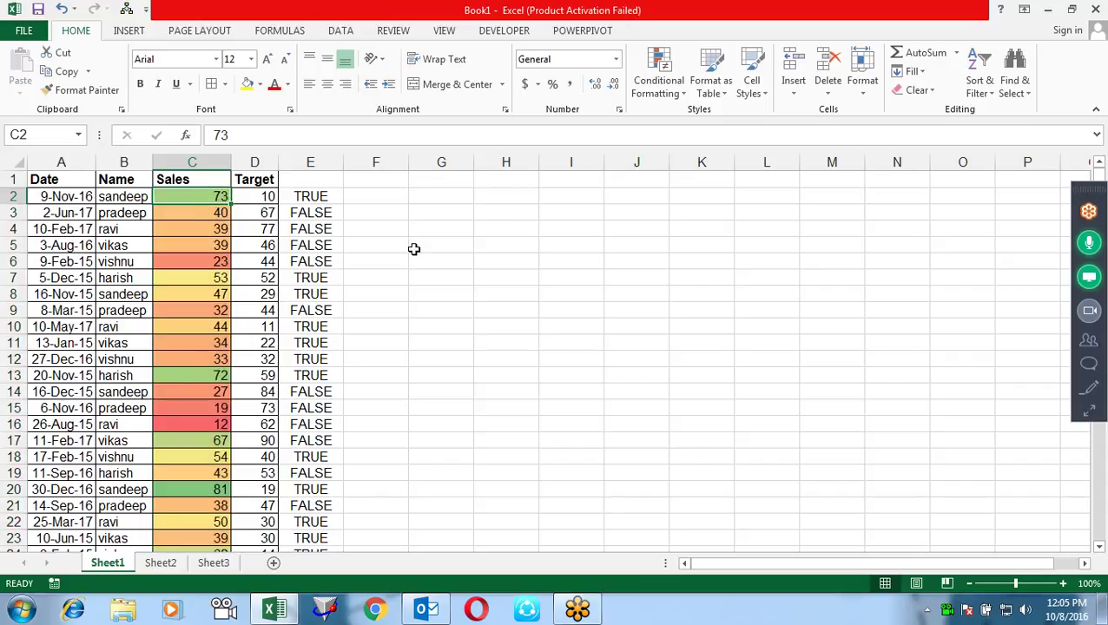
Enter Sales values 90, 80, 70, 60 and 50 into C2:C6
type("90")
key("Return")
type("80")
key("Return")
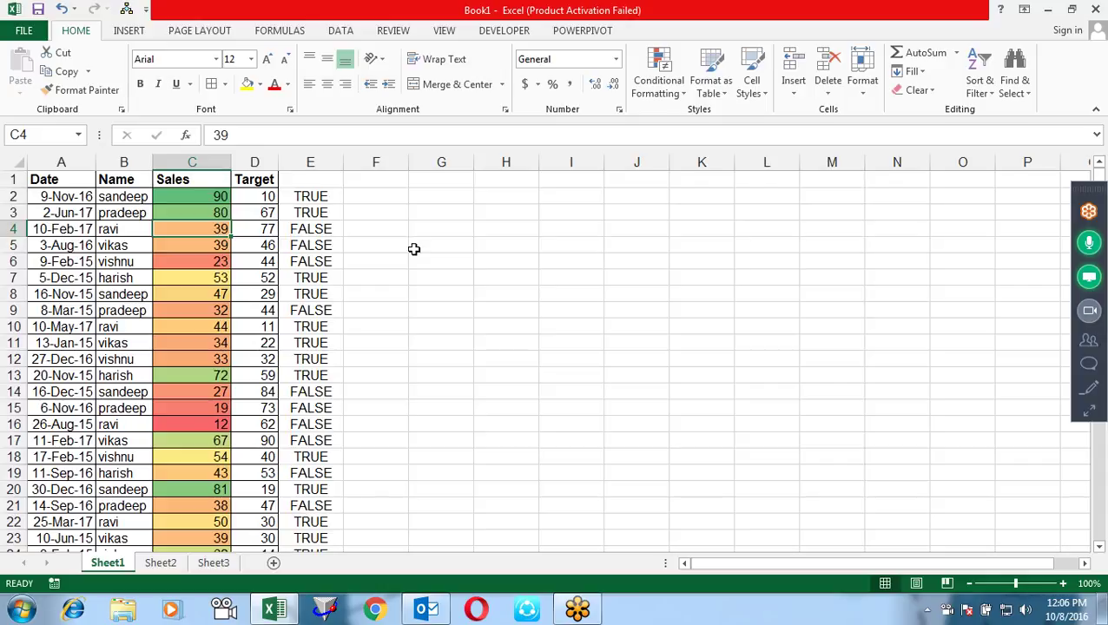
type("70")
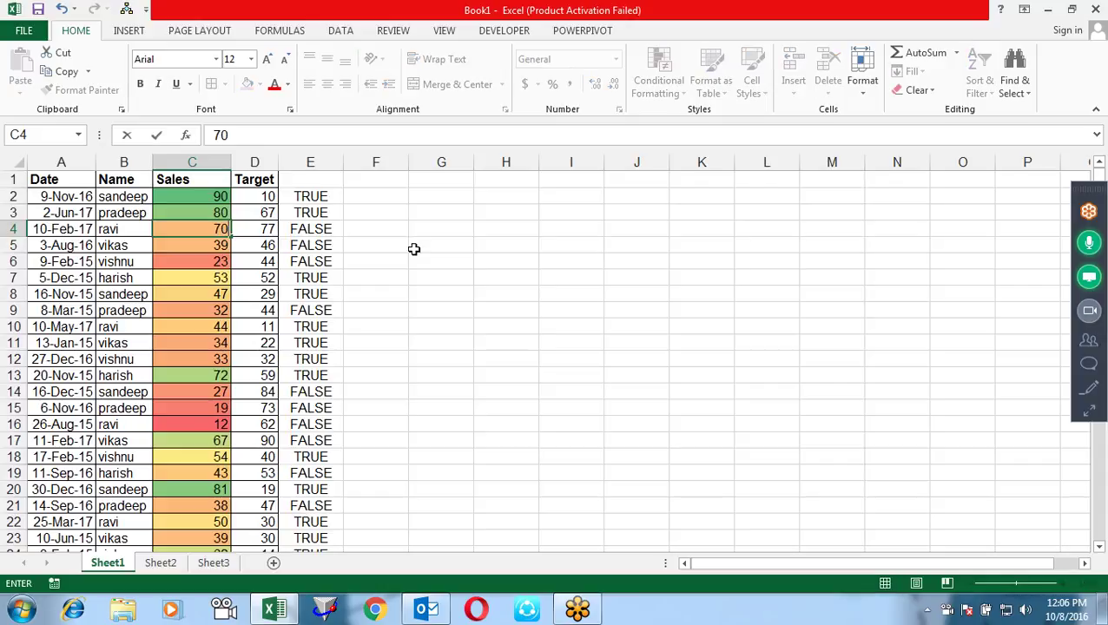
key("Return")
type("60")
key("Return")
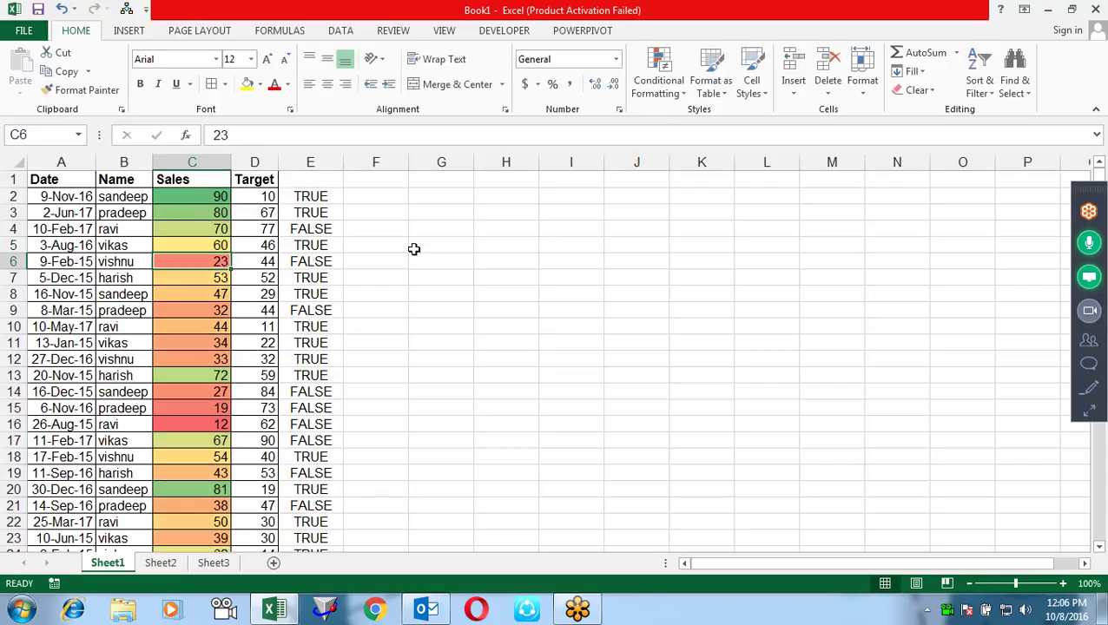
type("50")
key("Return")
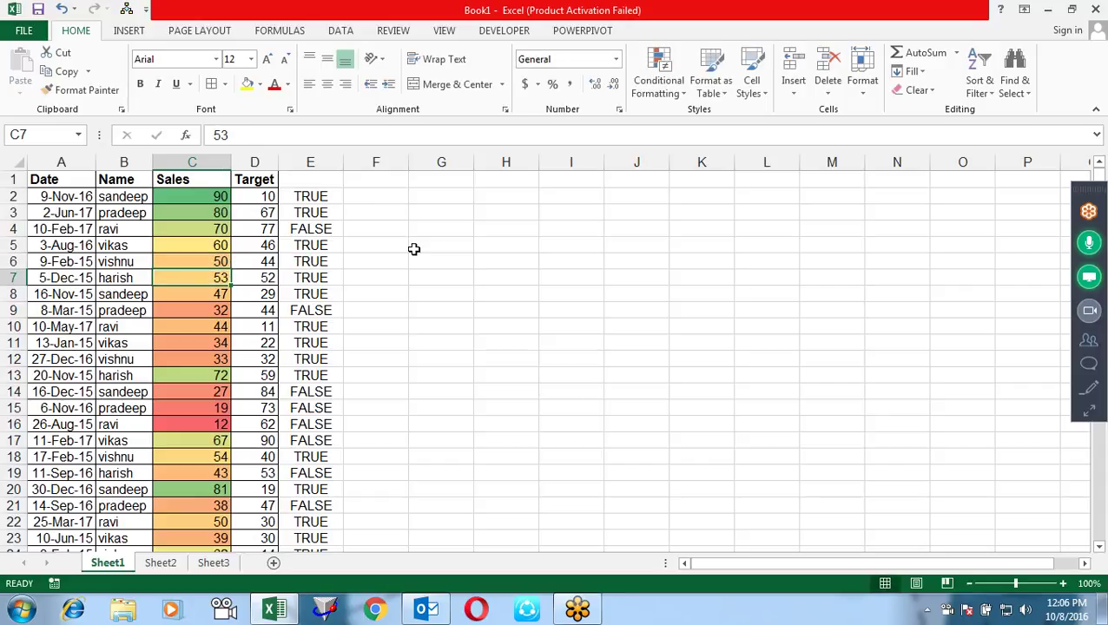
Enter 40, 30 and 20 in C7:C9 and a new low value in C10, then select C2:C37
type("40")
key("Return")
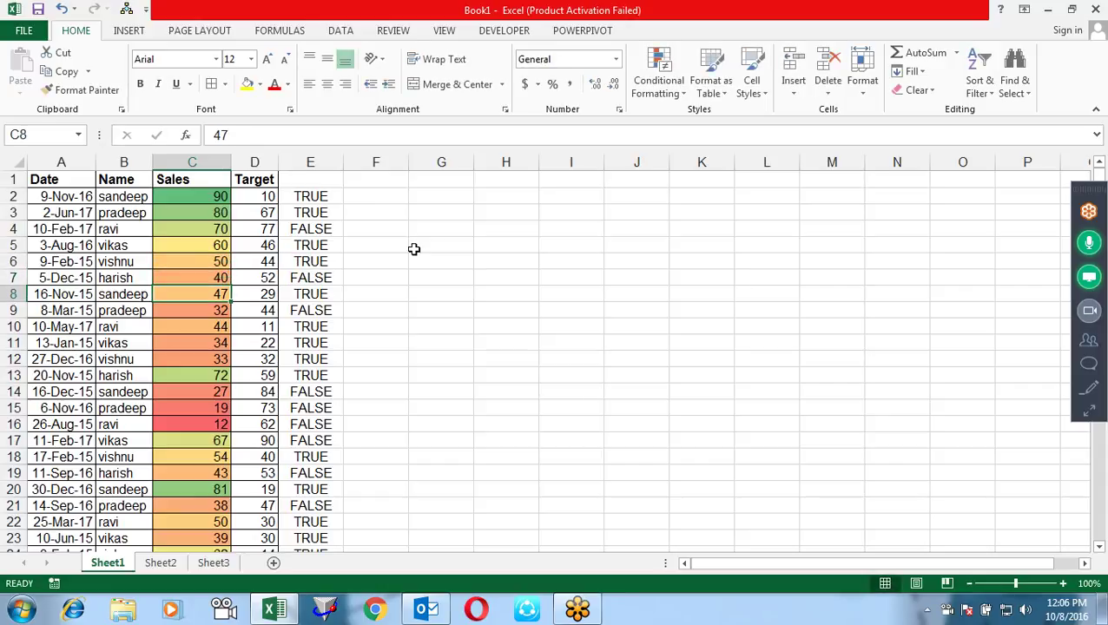
type("30")
key("Return")
type("20")
key("Return")
type("11")
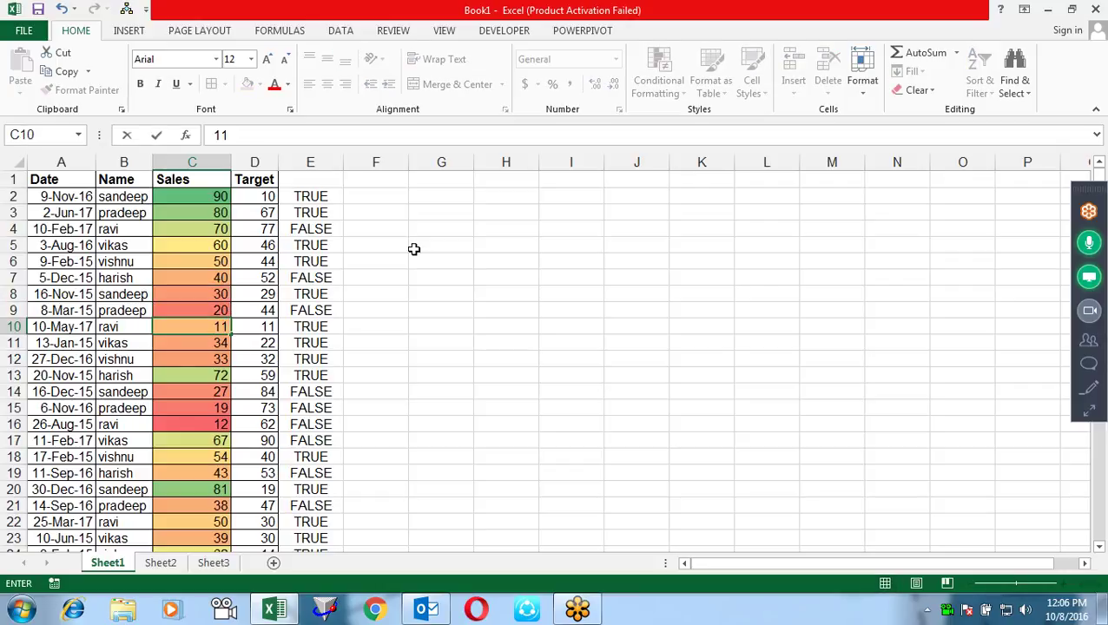
type("0")
key("Return")
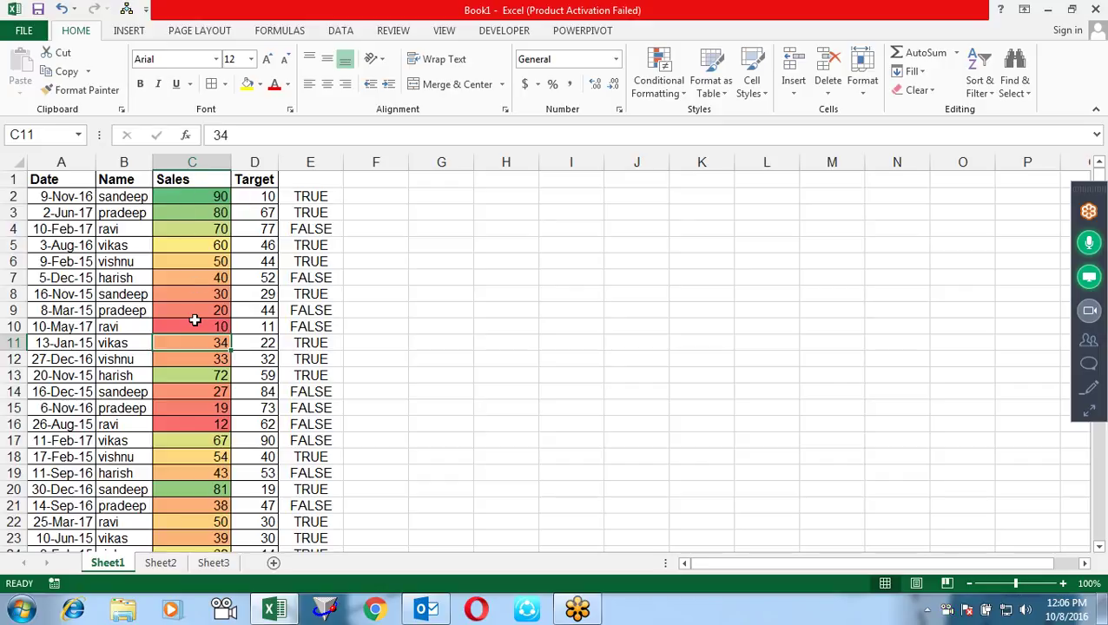
left_click(210, 199)
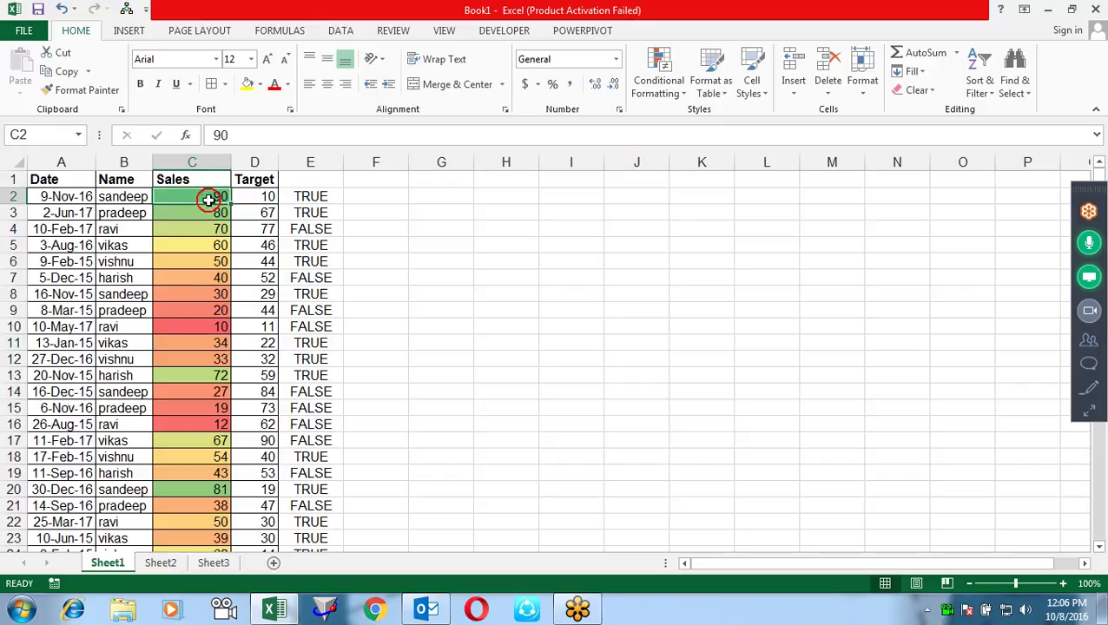
key("ctrl+shift+Down")
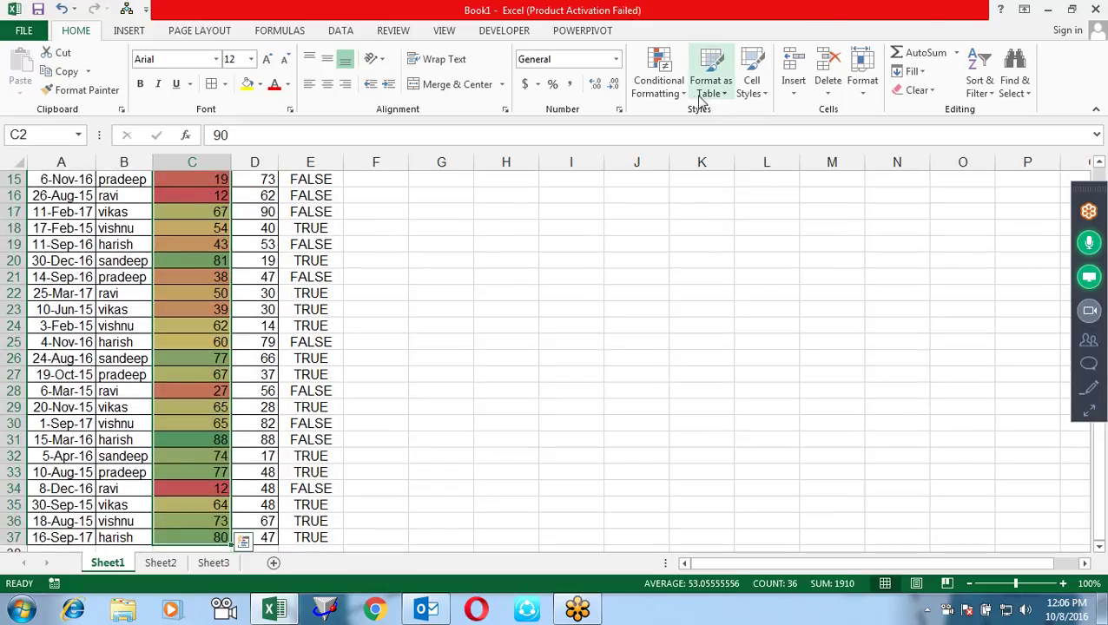
Clear the color scale from the selected Sales cells and apply the 3 Symbols (Uncircled) icon set
left_click(659, 82)
mouse_move(680, 312)
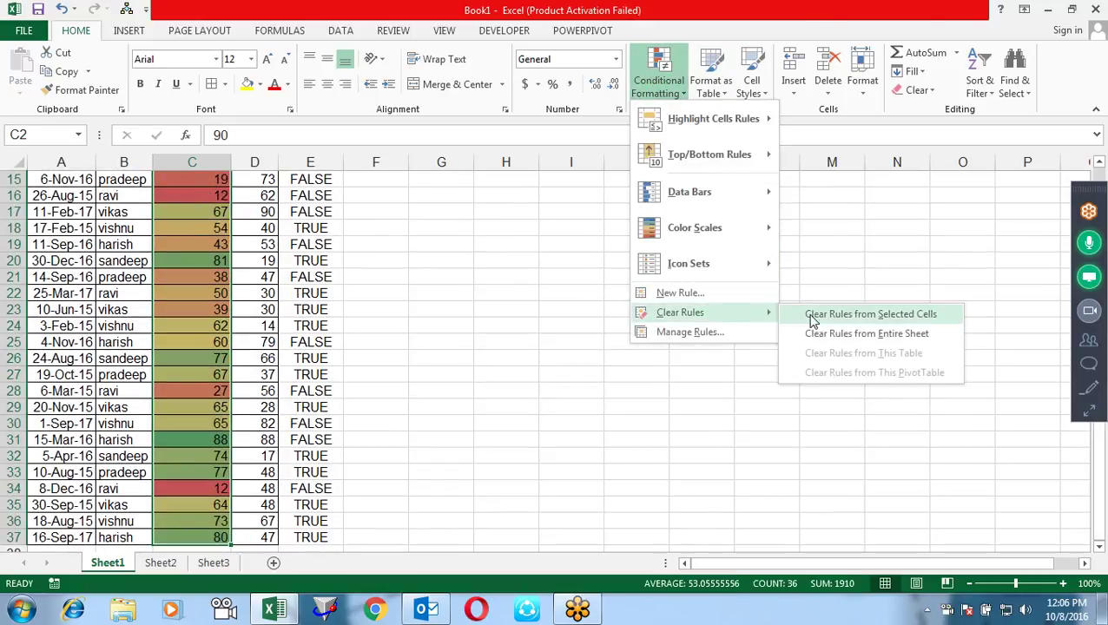
left_click(832, 334)
left_click(680, 96)
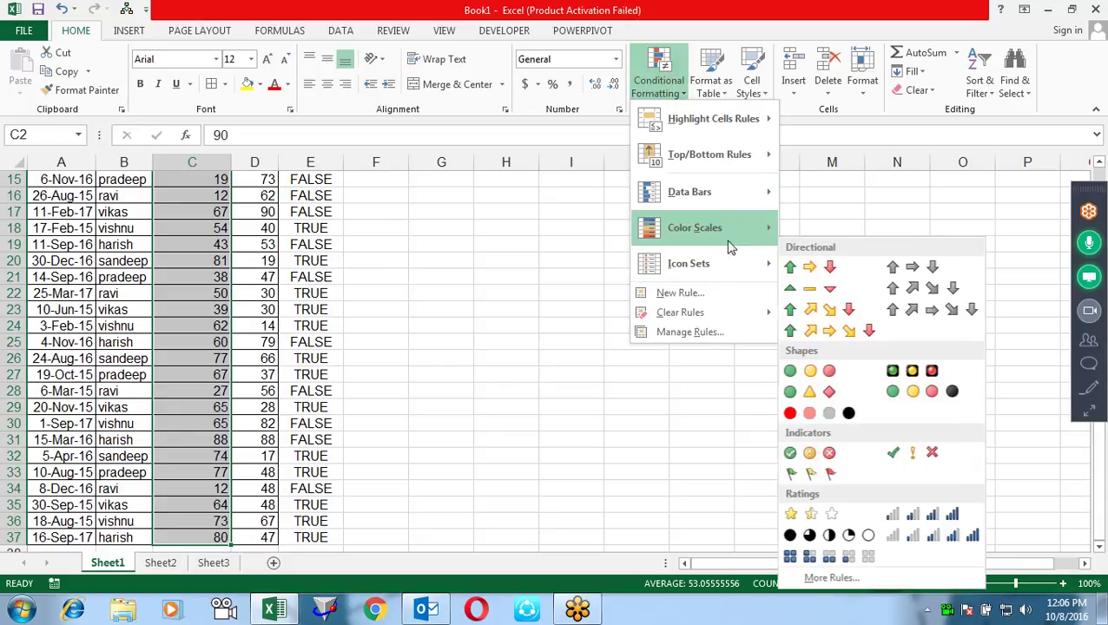
mouse_move(688, 263)
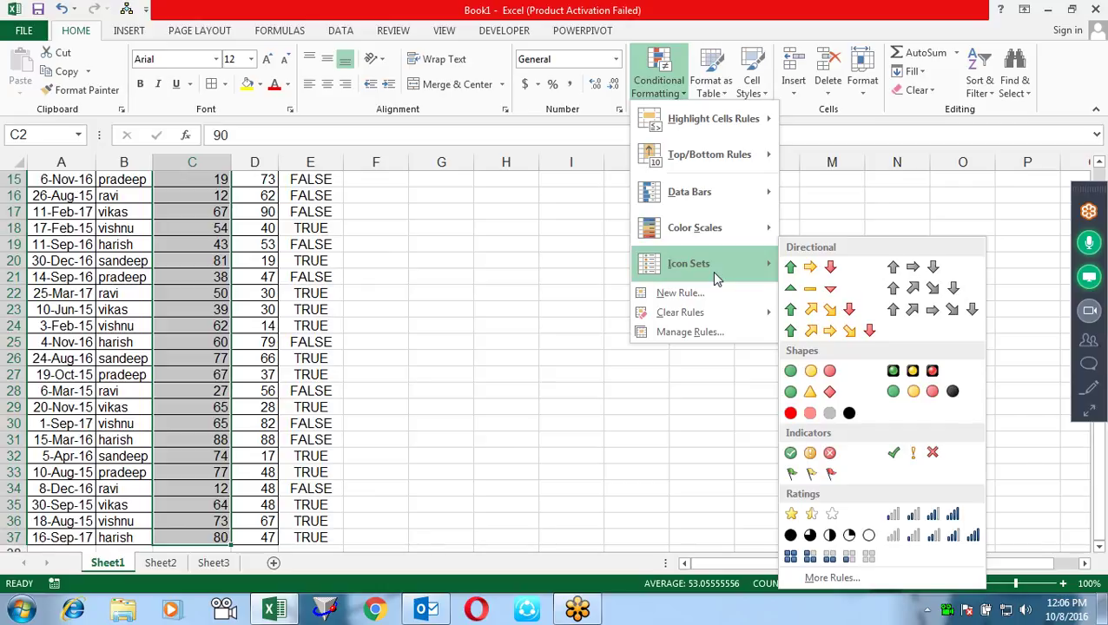
left_click(899, 455)
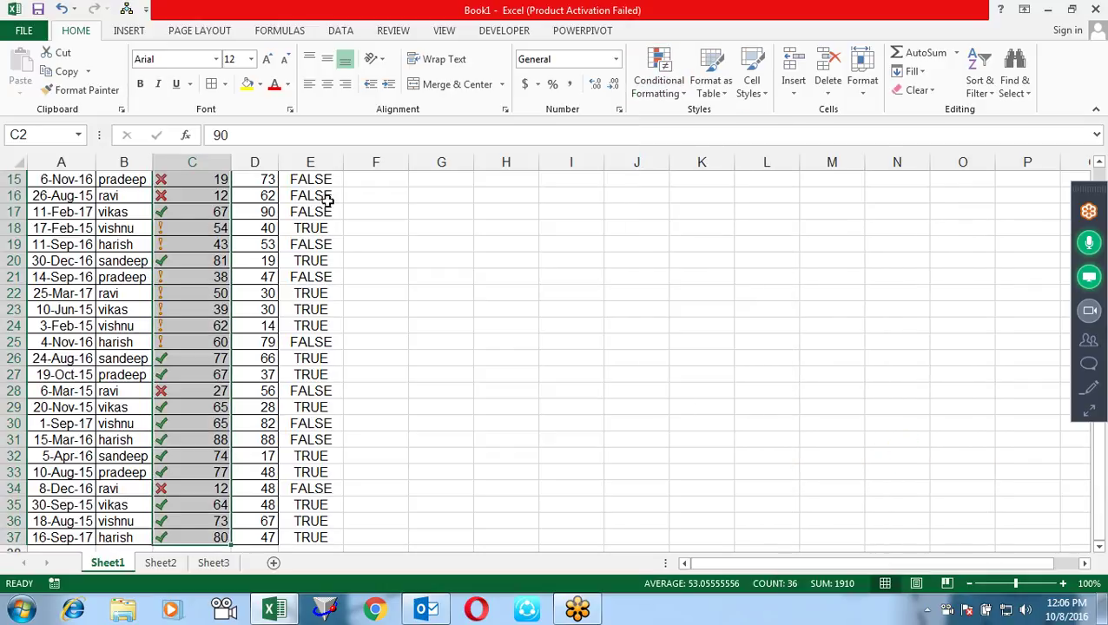
scroll(328, 200, "up", 5)
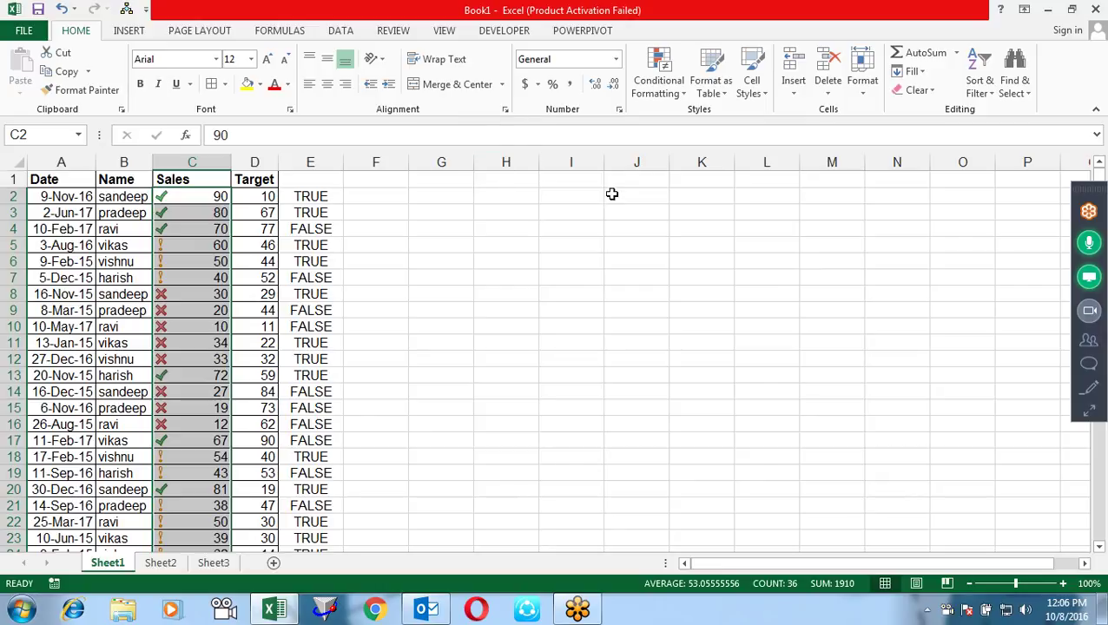
left_click(658, 91)
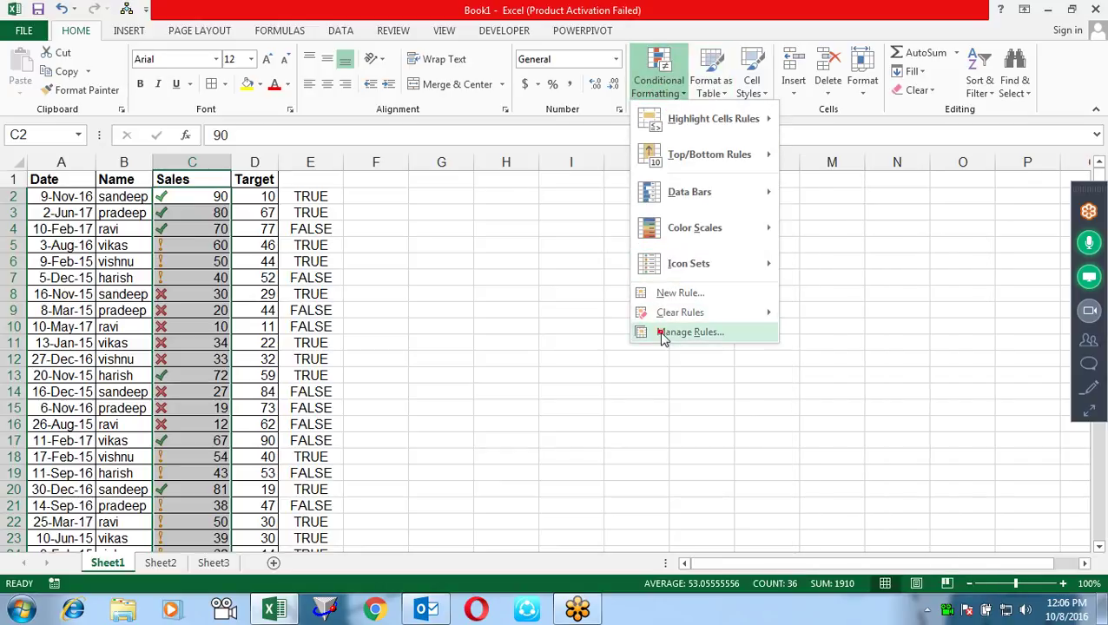
Edit the Icon Set rule in Manage Rules and set both threshold types to Number
left_click(686, 332)
left_click(432, 213)
double_click(433, 214)
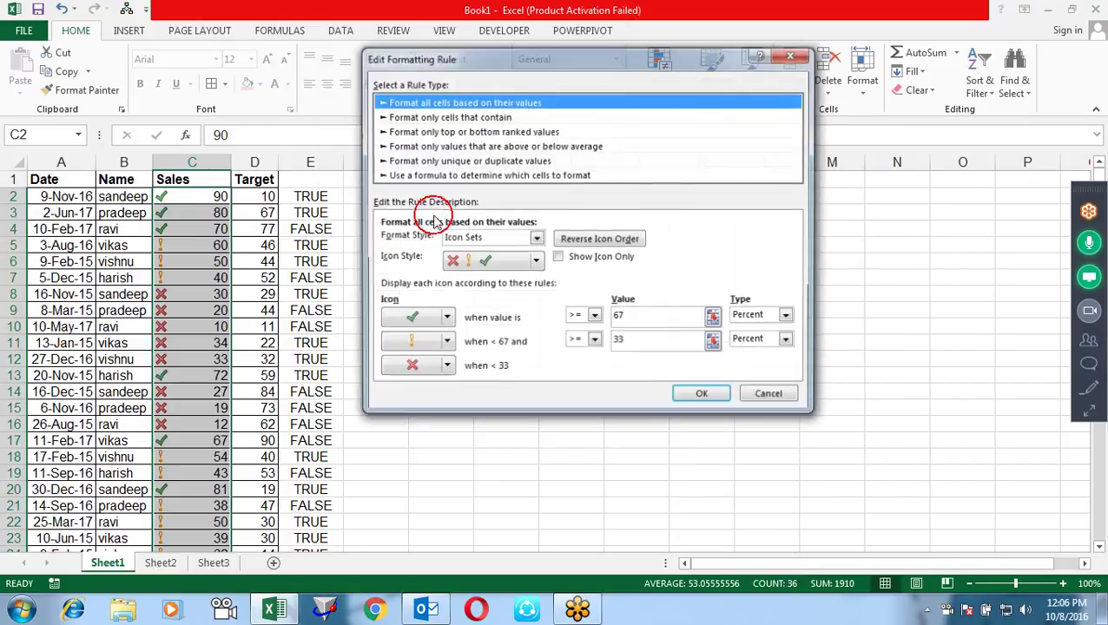
left_click_drag(510, 57, 566, 168)
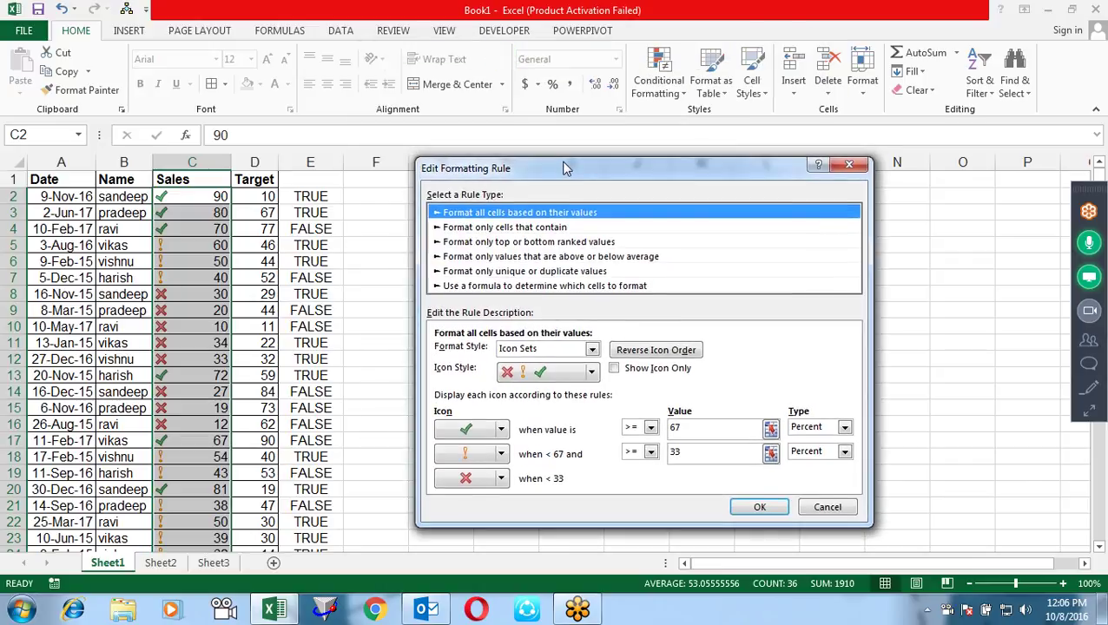
left_click(681, 428)
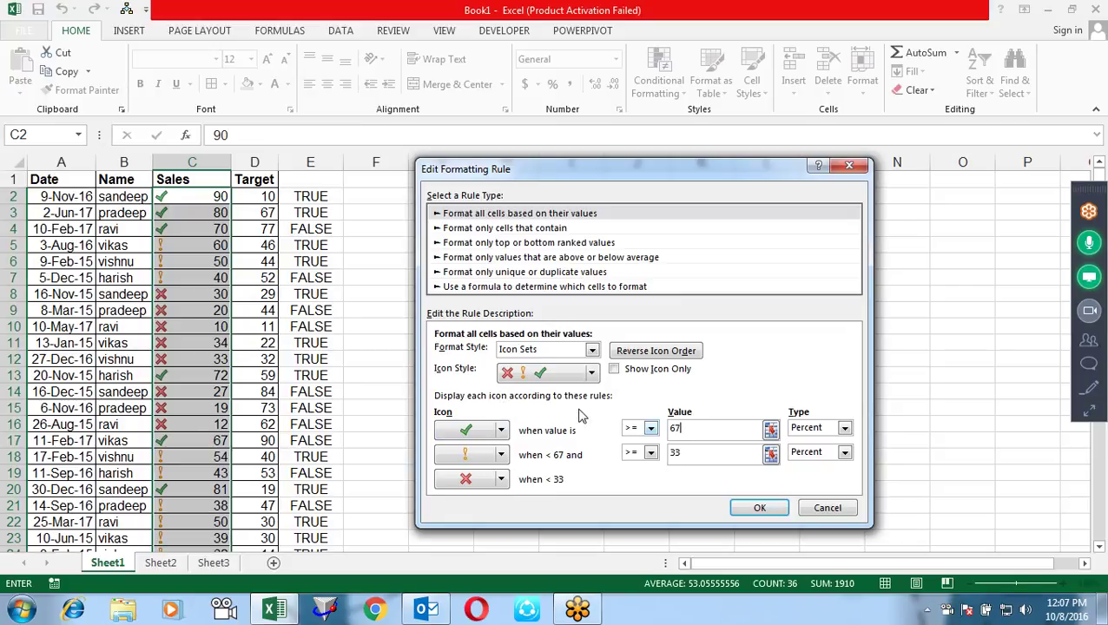
left_click(819, 430)
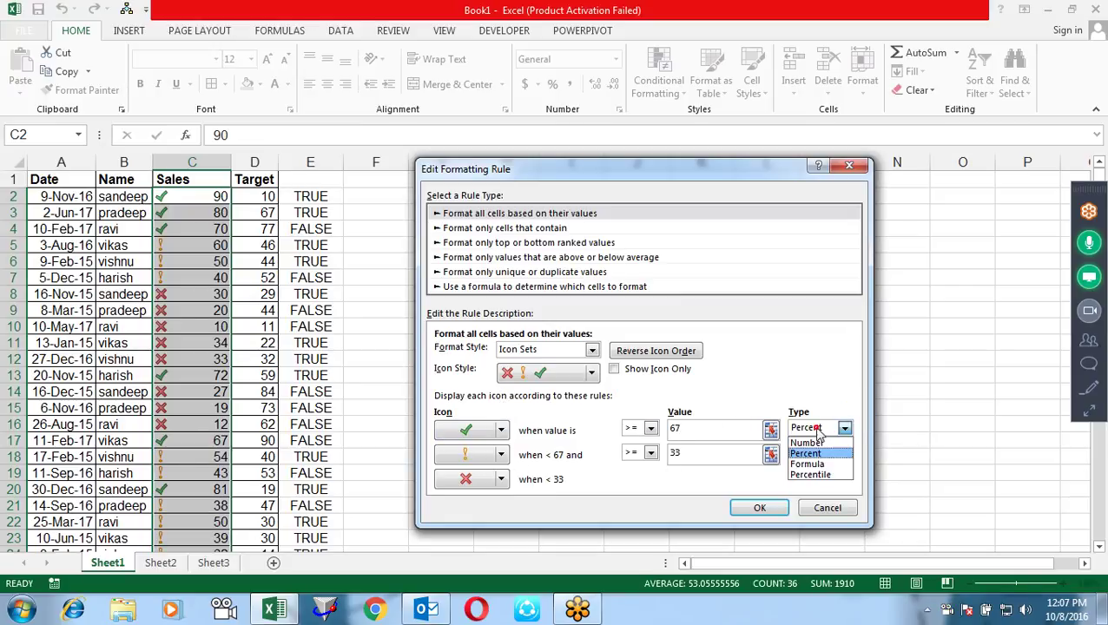
left_click(807, 443)
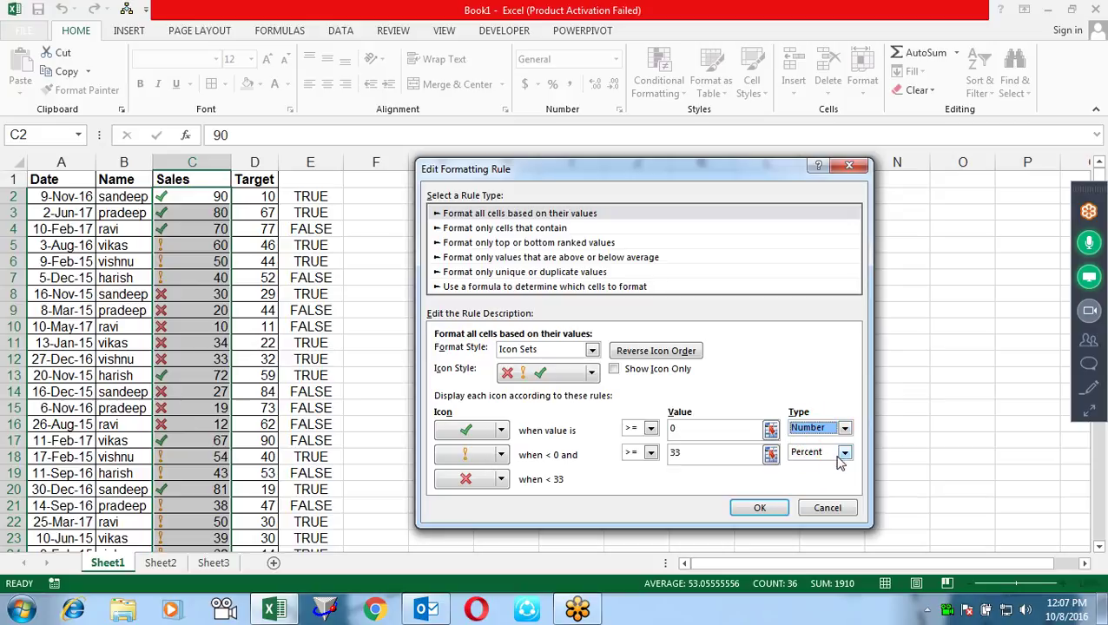
left_click(841, 452)
left_click(821, 467)
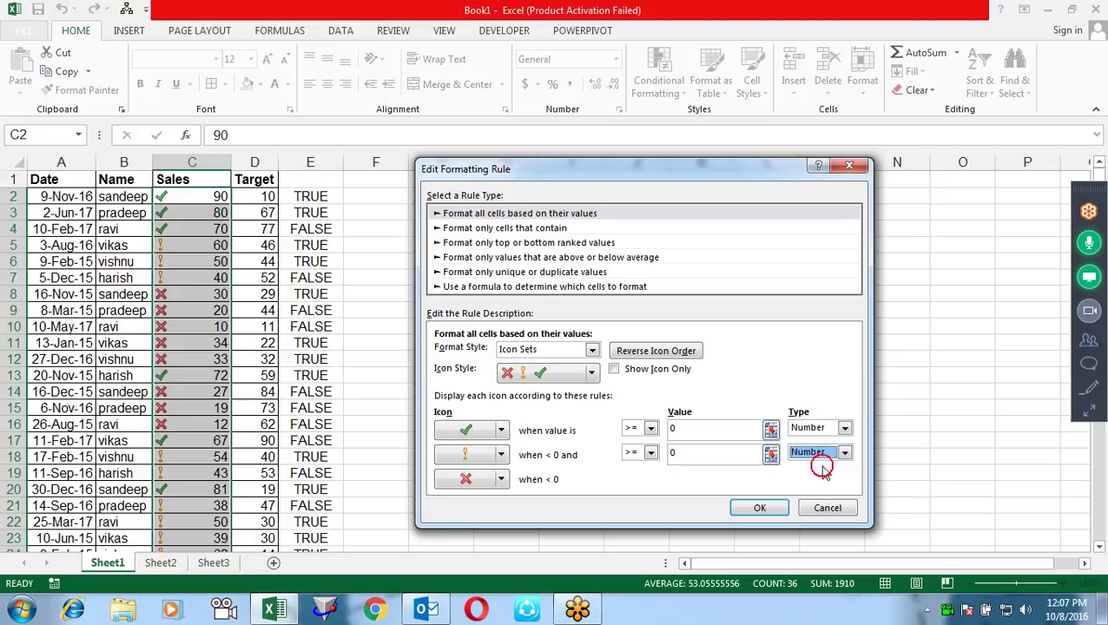
Set thresholds of 70 for the check and 50 for the exclamation, then apply the rule
double_click(686, 430)
type("7")
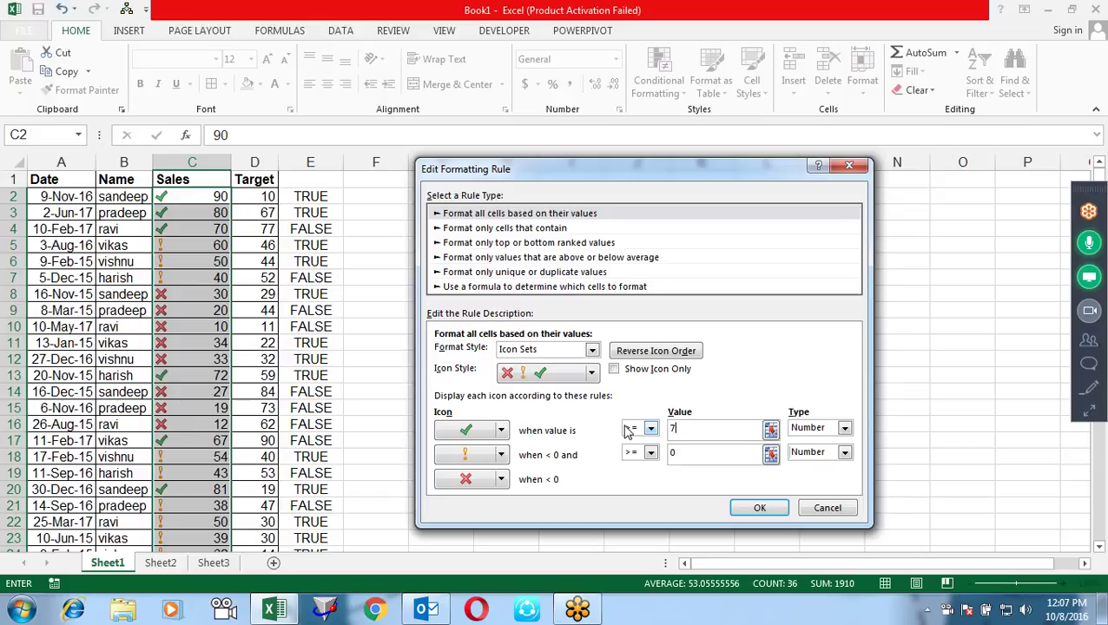
left_click(713, 452)
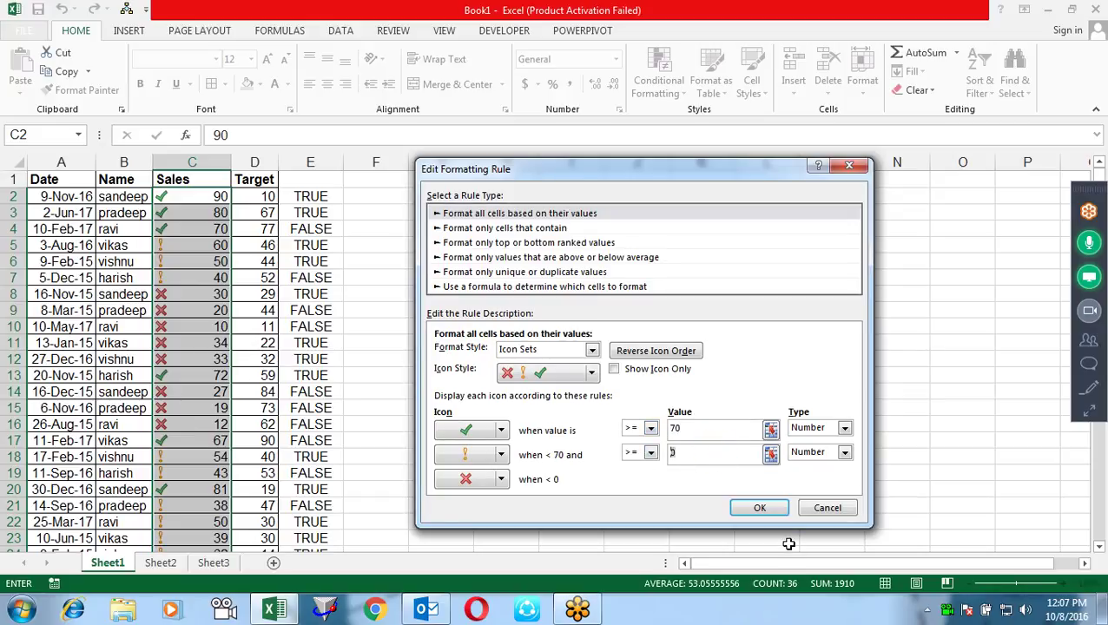
type("50")
key("Tab")
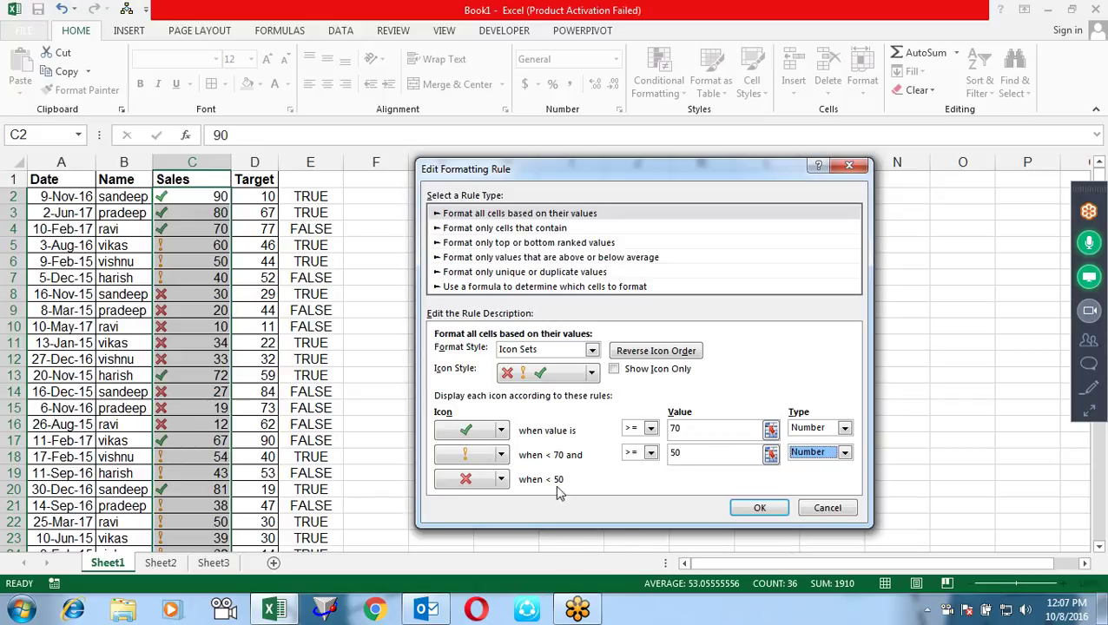
left_click(745, 508)
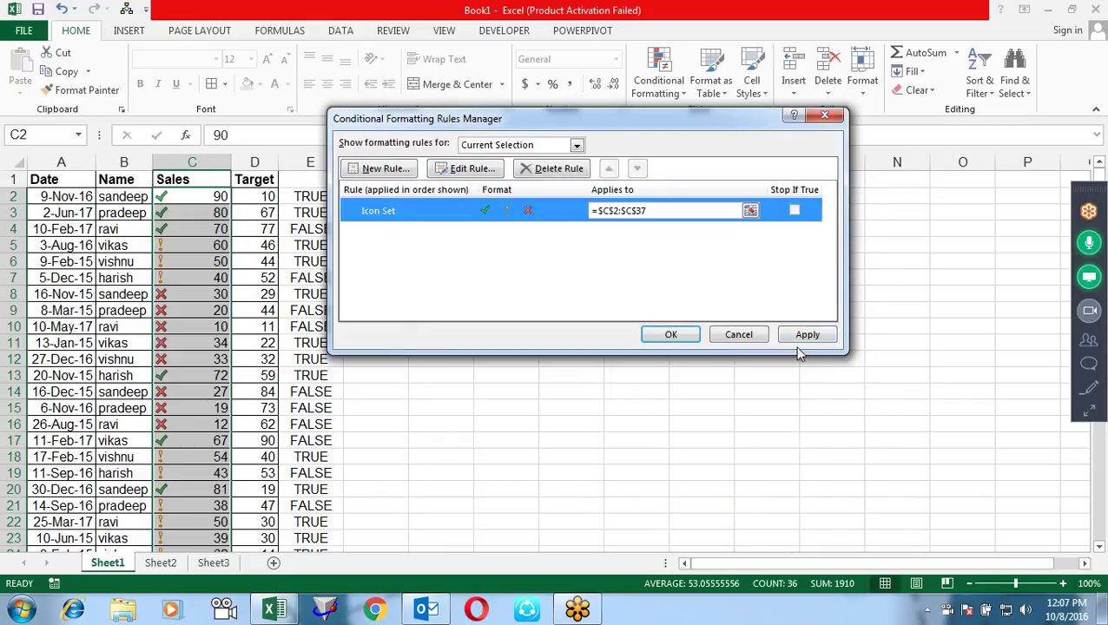
left_click(804, 336)
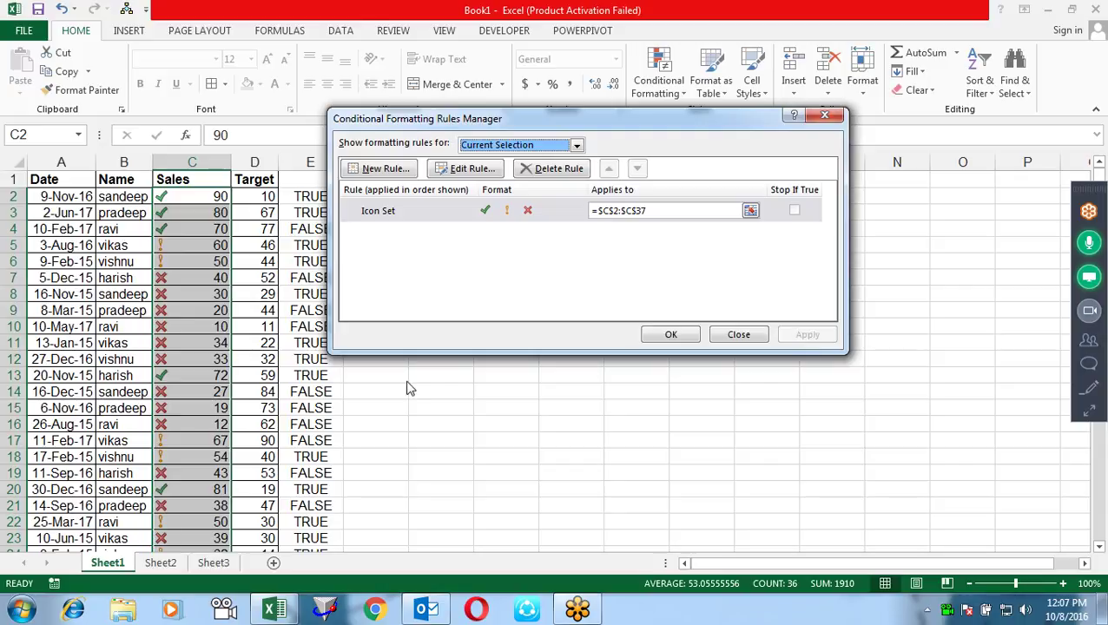
left_click(671, 335)
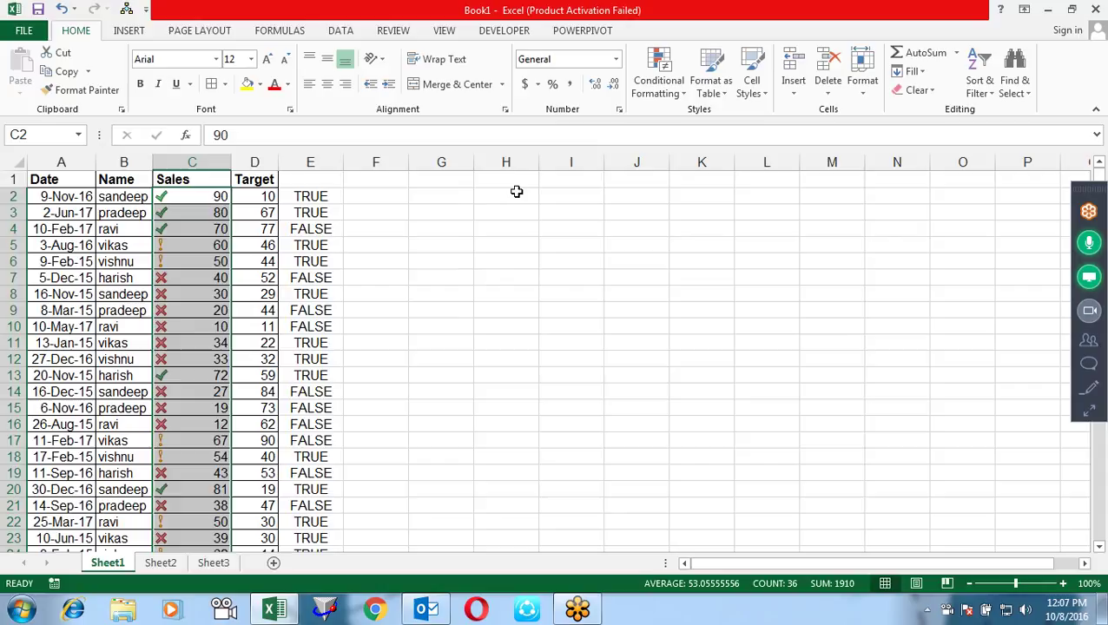
Give H2:H10 the 3 Symbols (Uncircled) check, exclamation and cross icons plus All Borders
left_click_drag(513, 193, 498, 334)
left_click(658, 83)
mouse_move(688, 263)
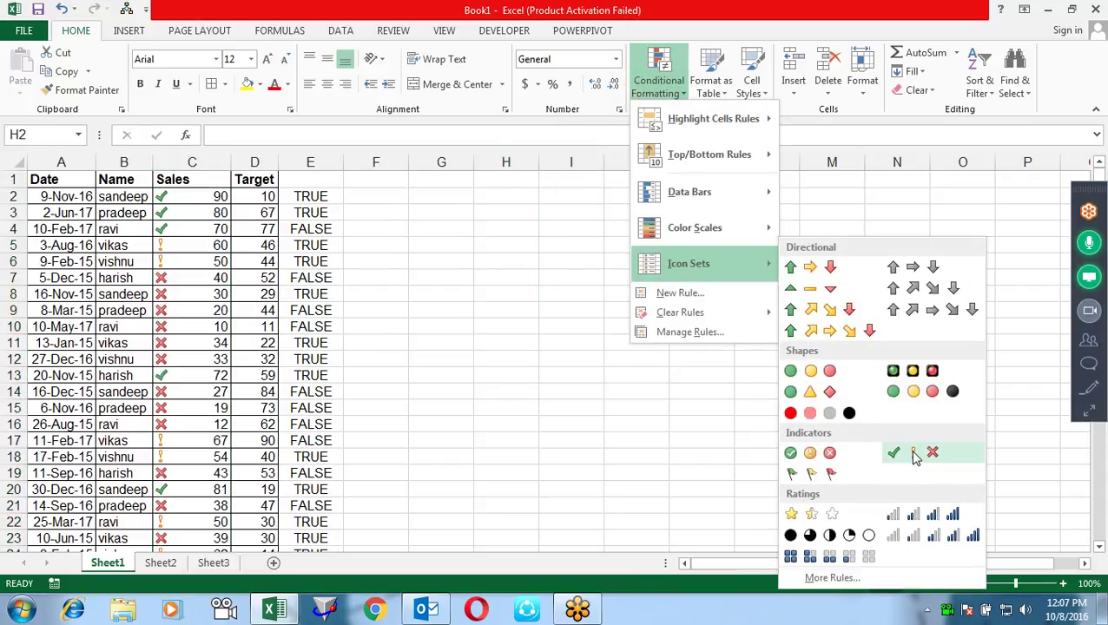
left_click(914, 452)
key("alt")
key("h")
key("b")
key("a")
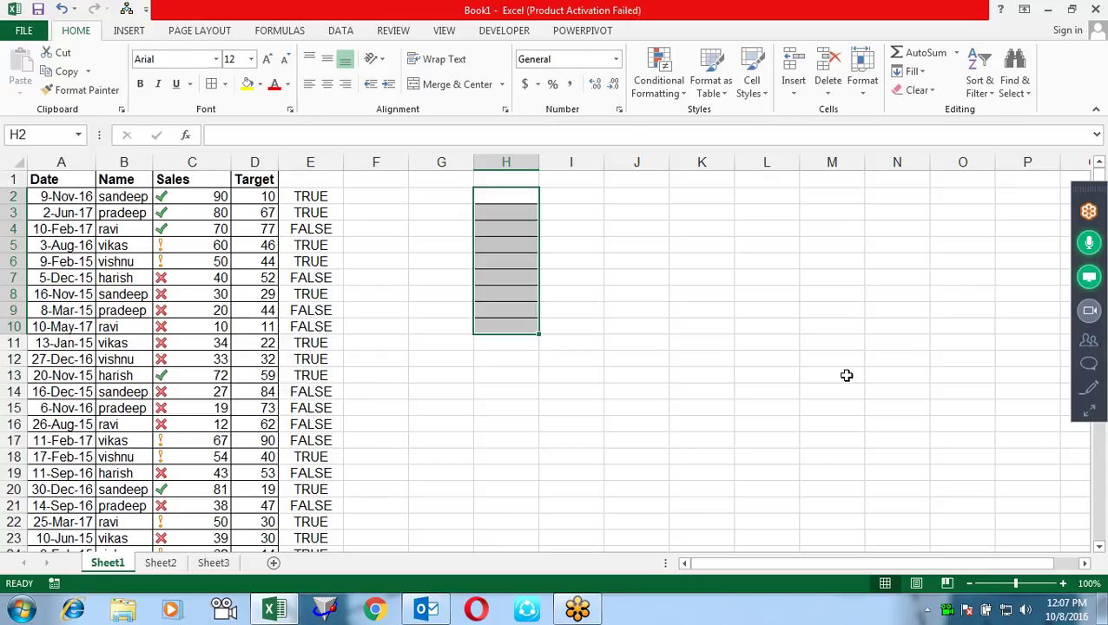
Enter test values 10, 20 and 30 in H2, H3 and H4
key("Down")
key("Up")
type("10")
key("Return")
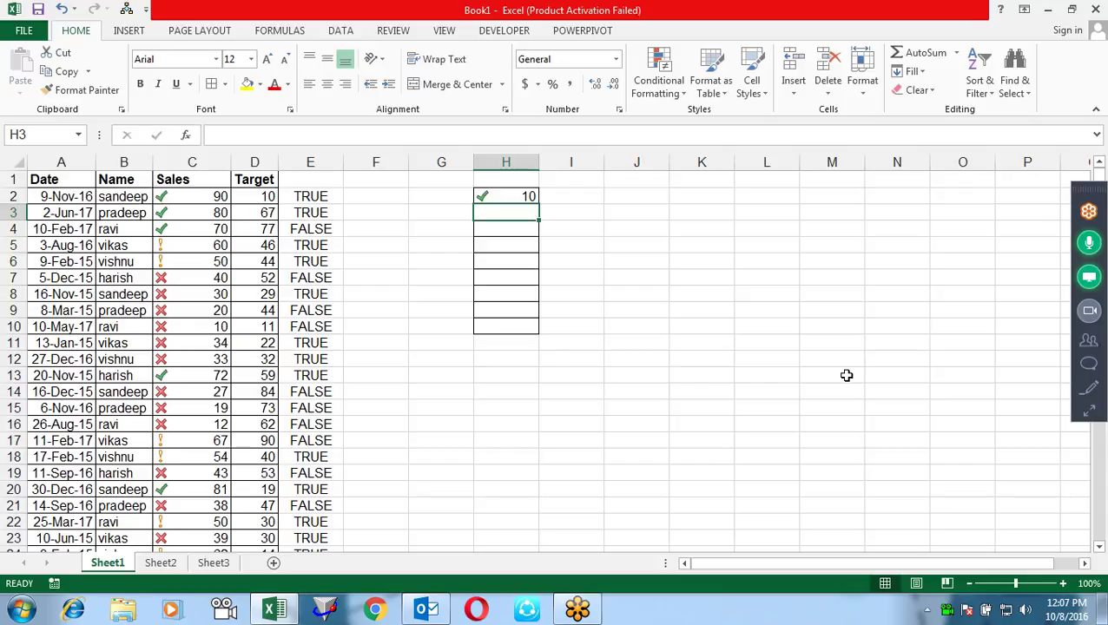
type("20")
key("Return")
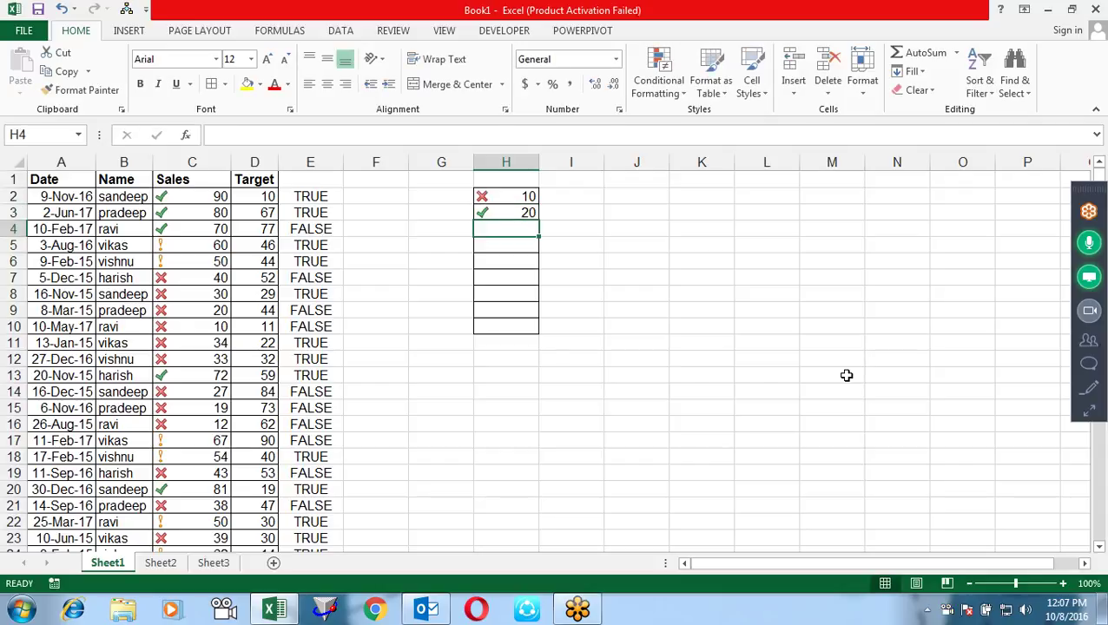
type("3")
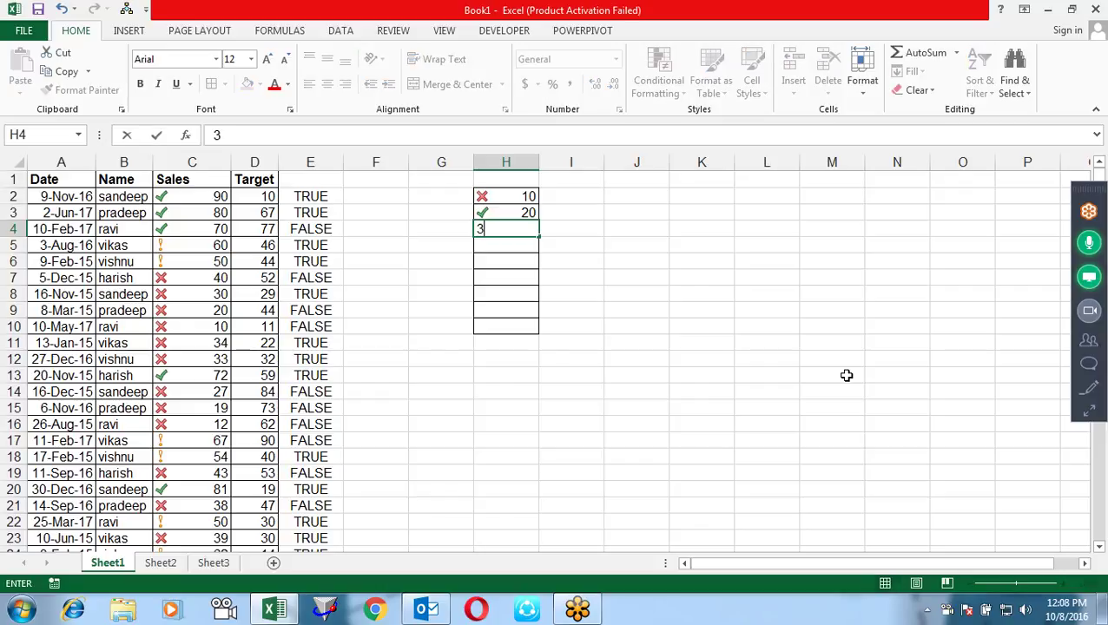
type("0")
key("Return")
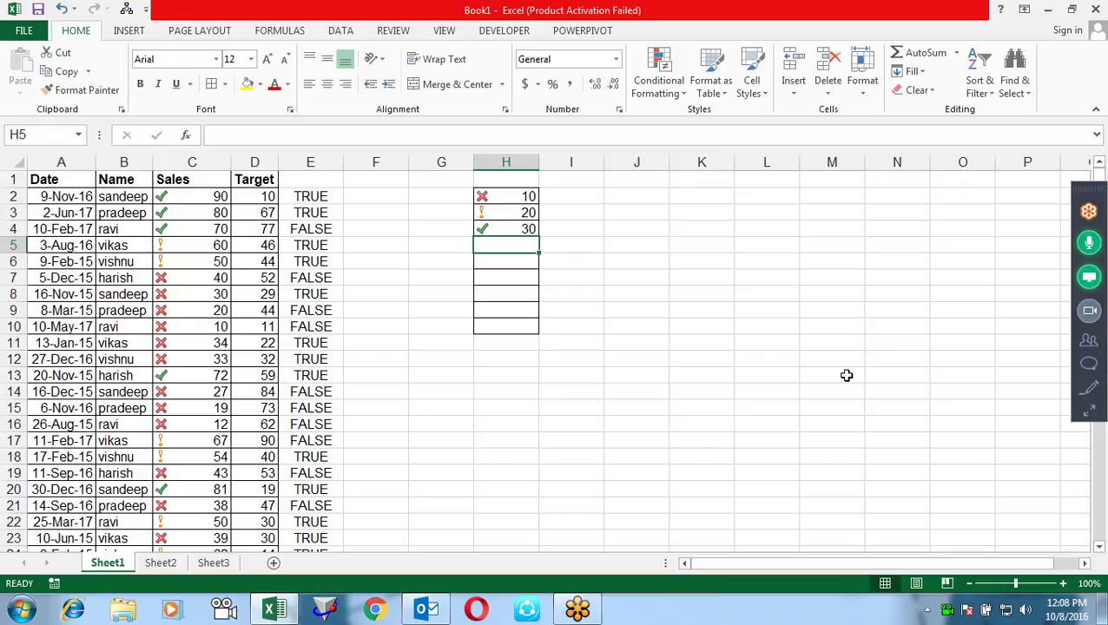
Clear the icon rule and the test values from H2:H10
left_click_drag(509, 194, 518, 324)
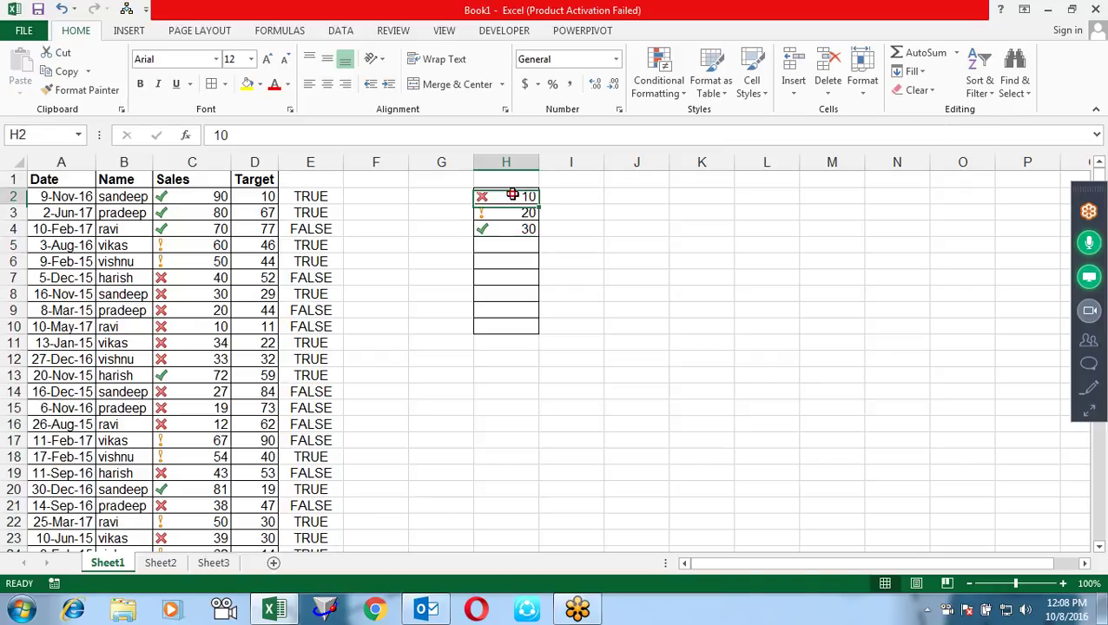
key("alt+e")
key("a")
key("f")
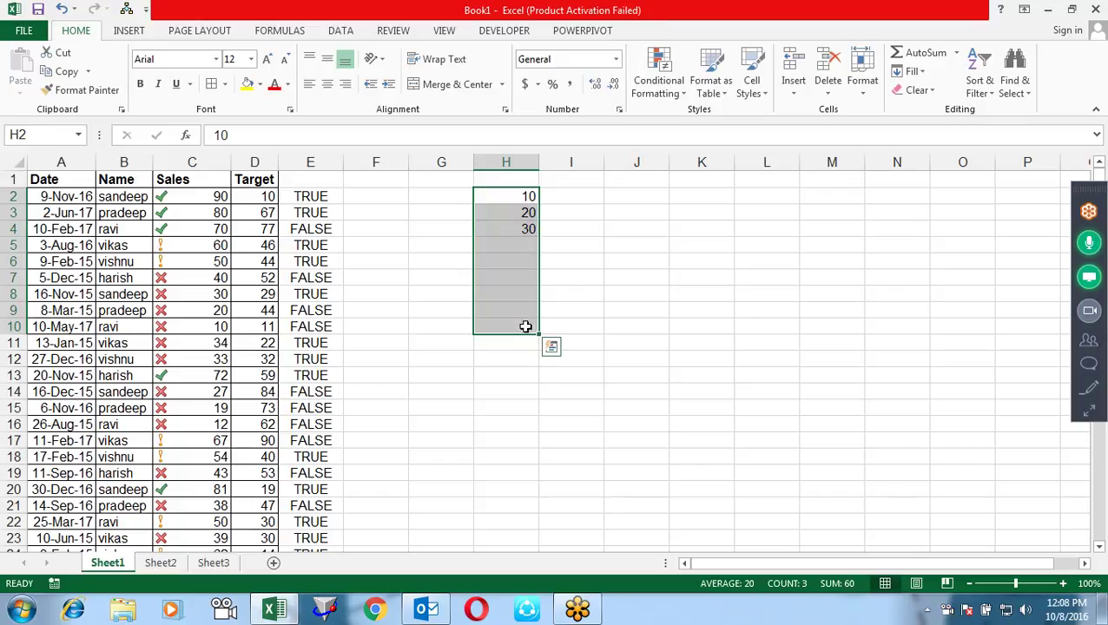
key("Delete")
left_click(546, 306)
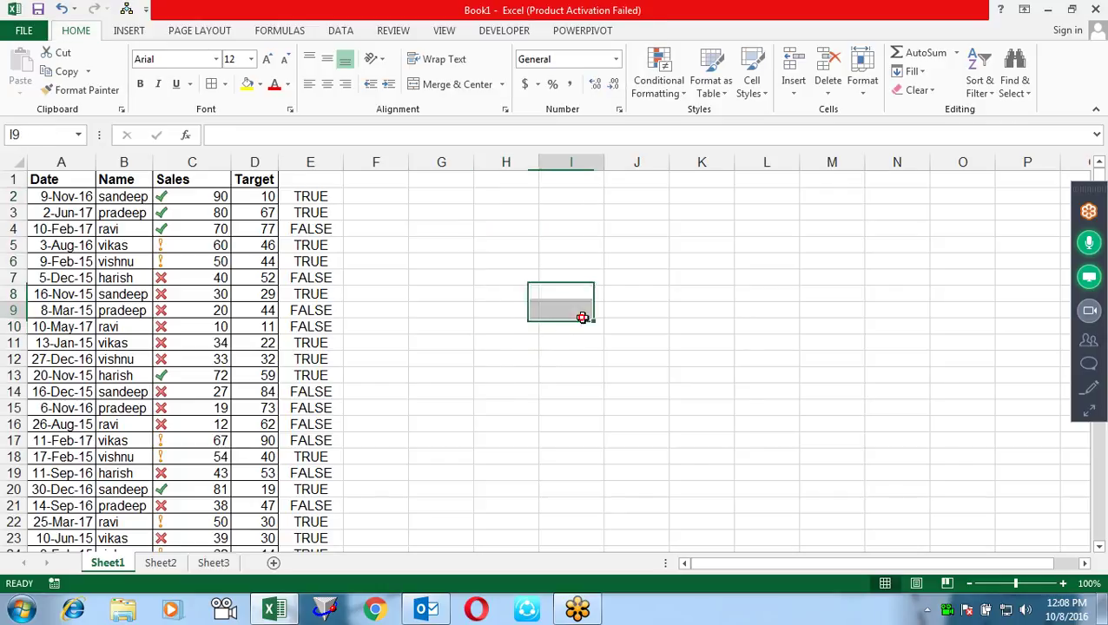
Enter the attendance headings P, A and L in H2, I2 and J2
left_click(504, 200)
type("P")
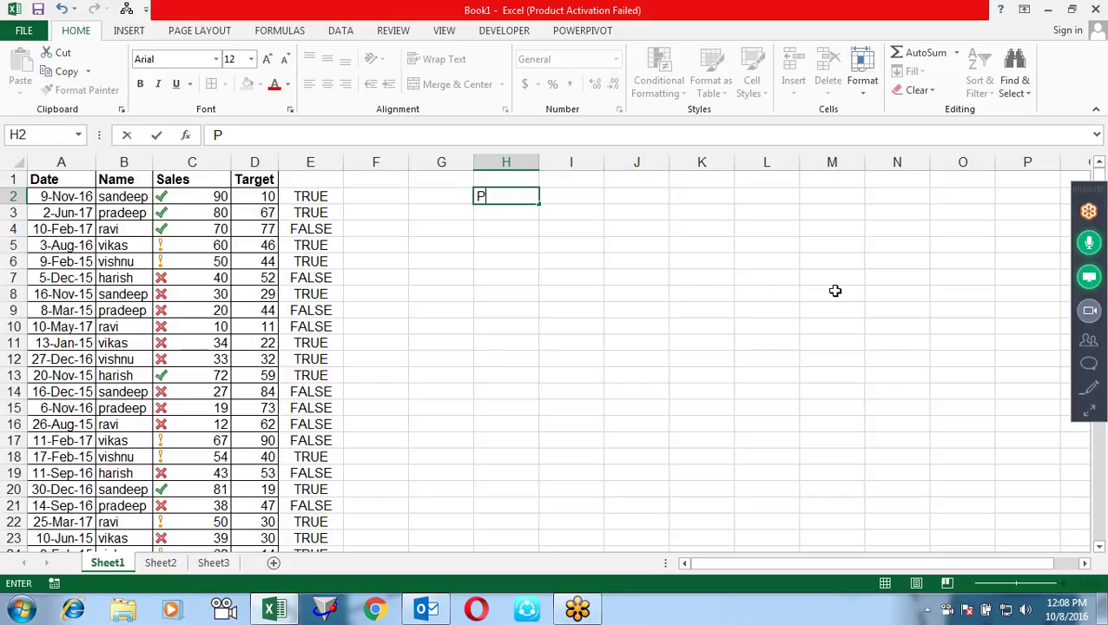
key("Tab")
type("A")
key("Tab")
type("L")
key("Return")
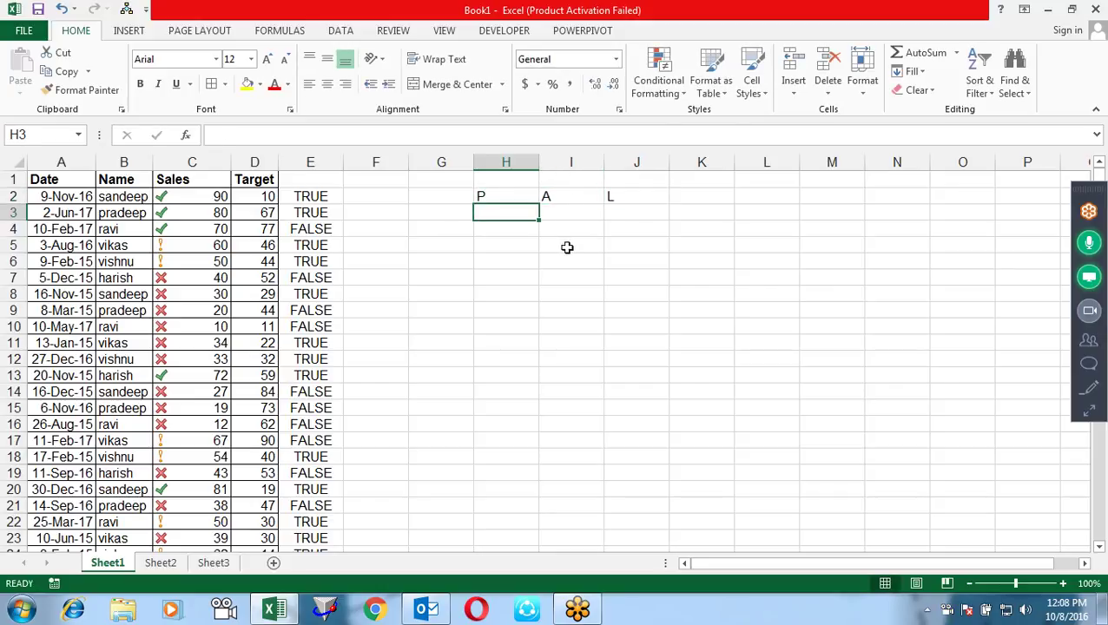
Apply All Borders to the attendance grid H4:J7
mouse_move(502, 231)
left_mouse_down()
mouse_move(649, 294)
mouse_move(640, 288)
left_mouse_up()
key("alt")
key("h")
key("b")
key("a")
left_click(576, 353)
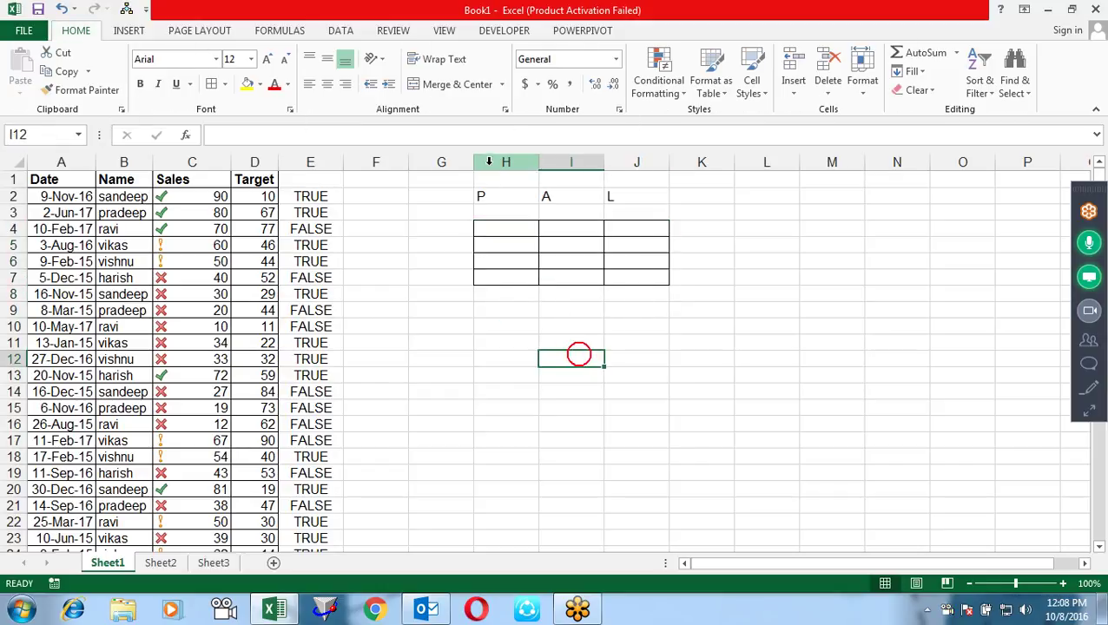
Fill H2 light green, I2 red and J2 yellow, then select the grid H4:J7
left_click(506, 189)
left_click(260, 85)
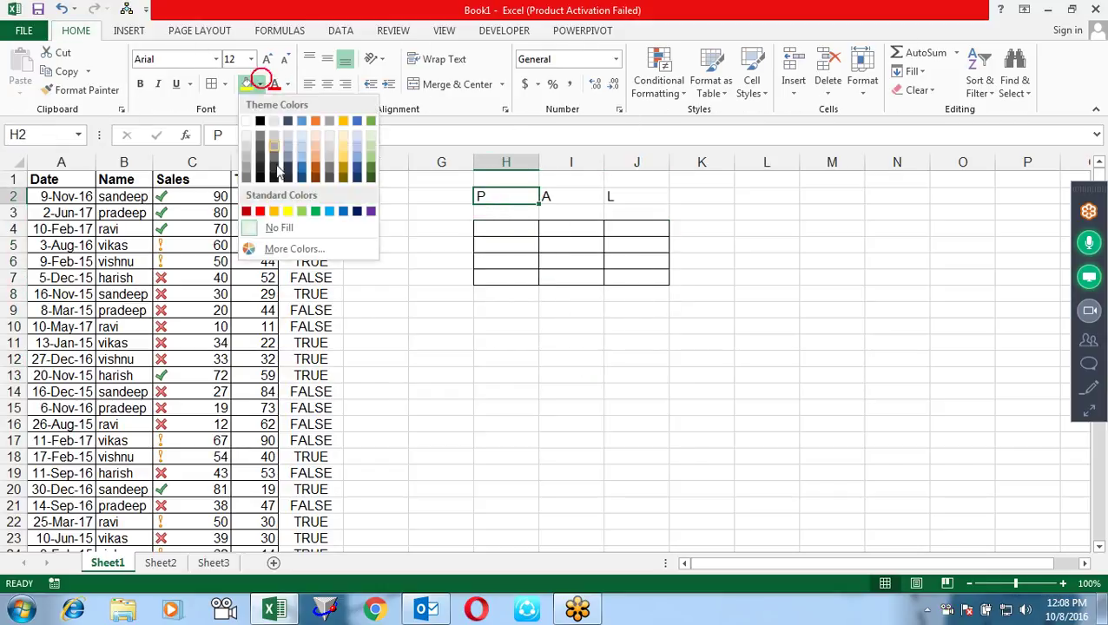
left_click(302, 211)
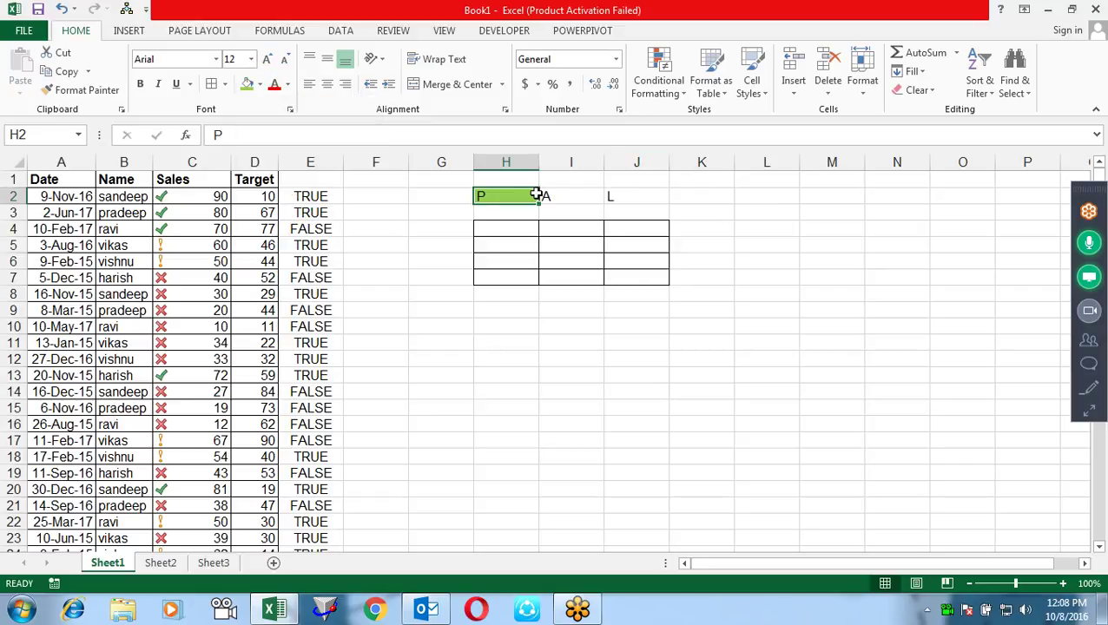
left_click(556, 196)
left_click(260, 84)
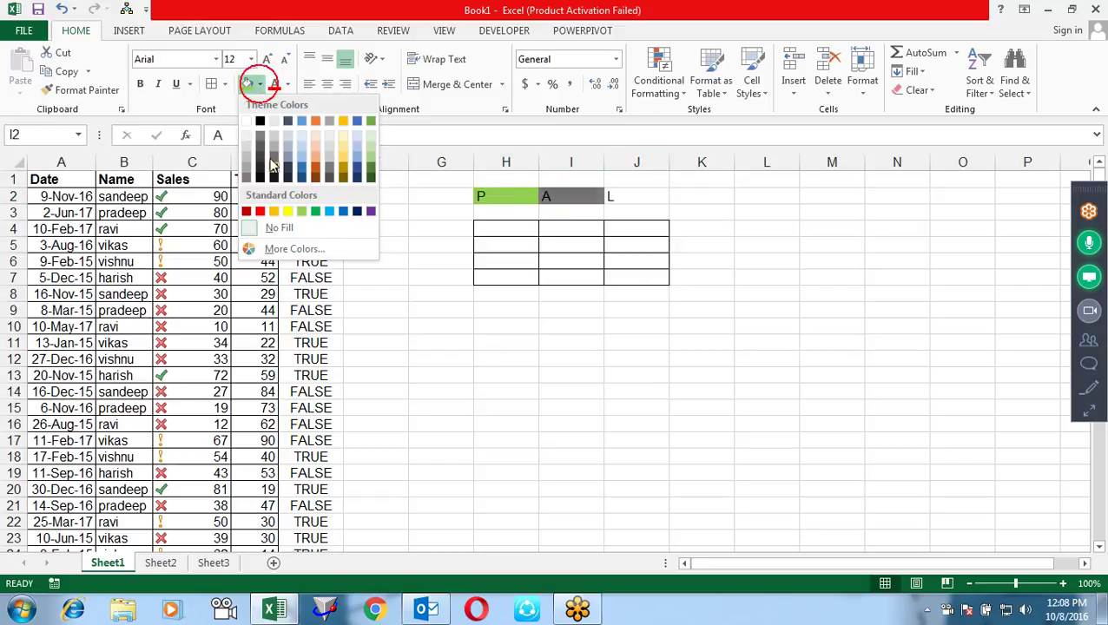
left_click(258, 213)
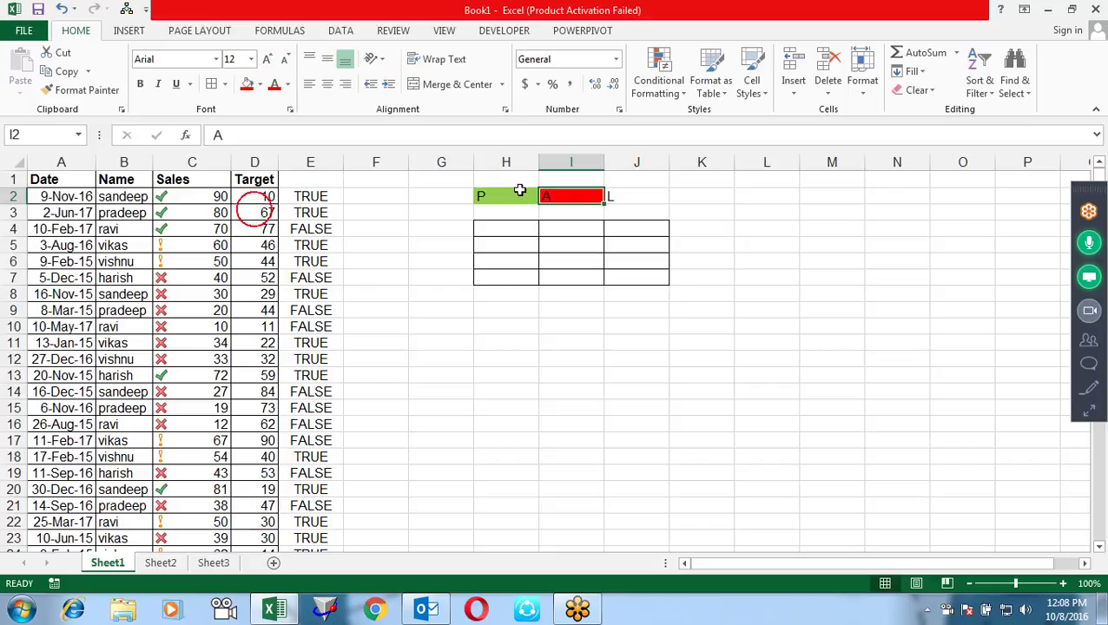
left_click(653, 194)
left_click(261, 85)
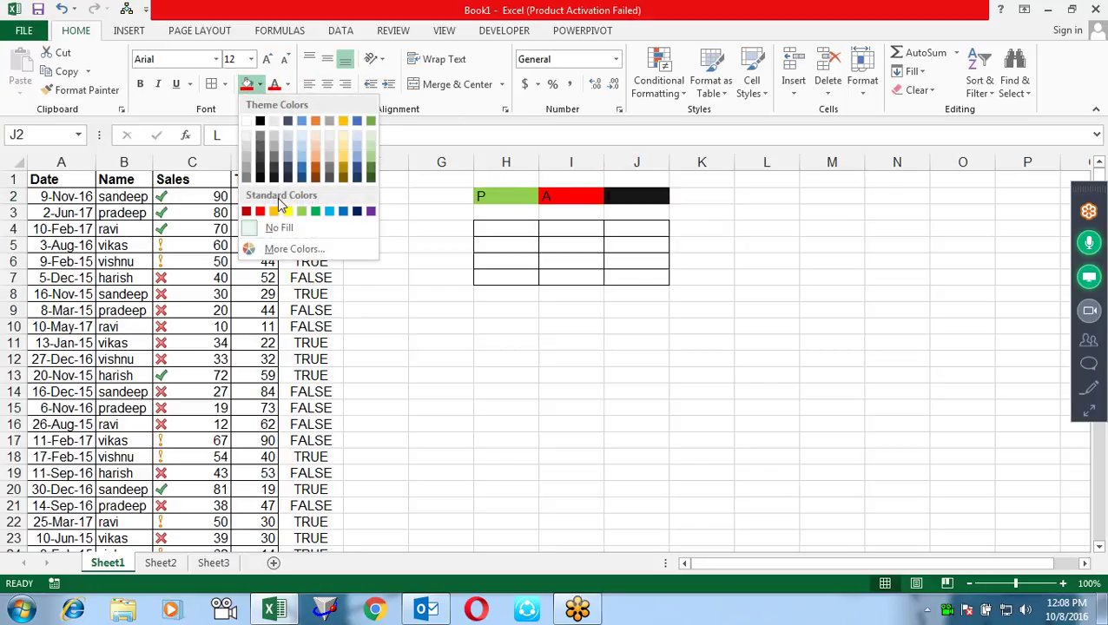
left_click(283, 211)
left_click(704, 261)
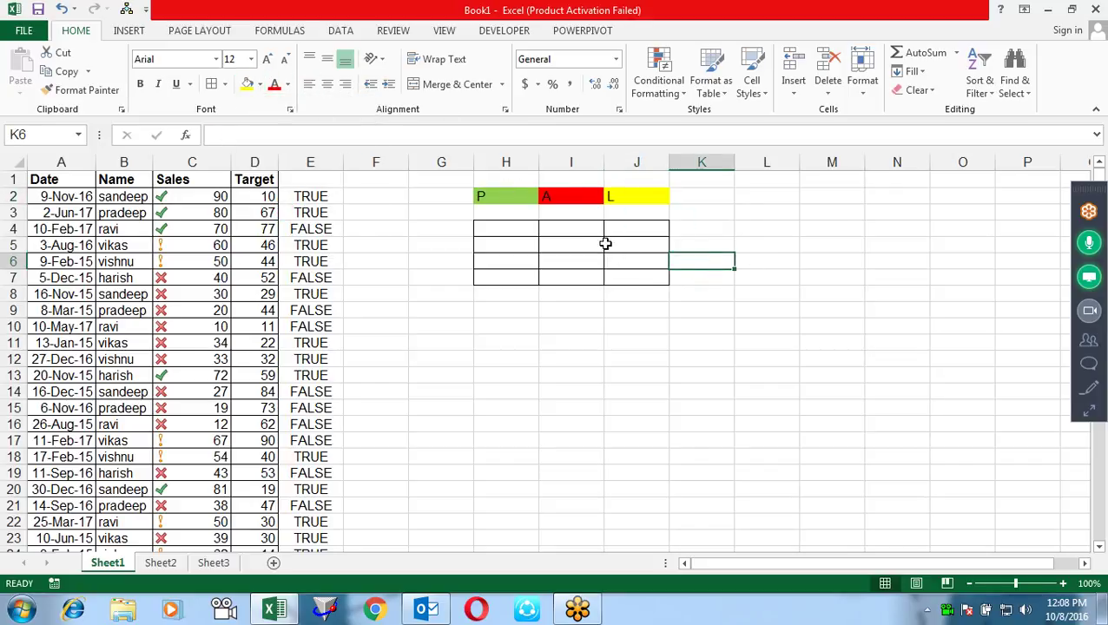
left_click_drag(498, 230, 650, 274)
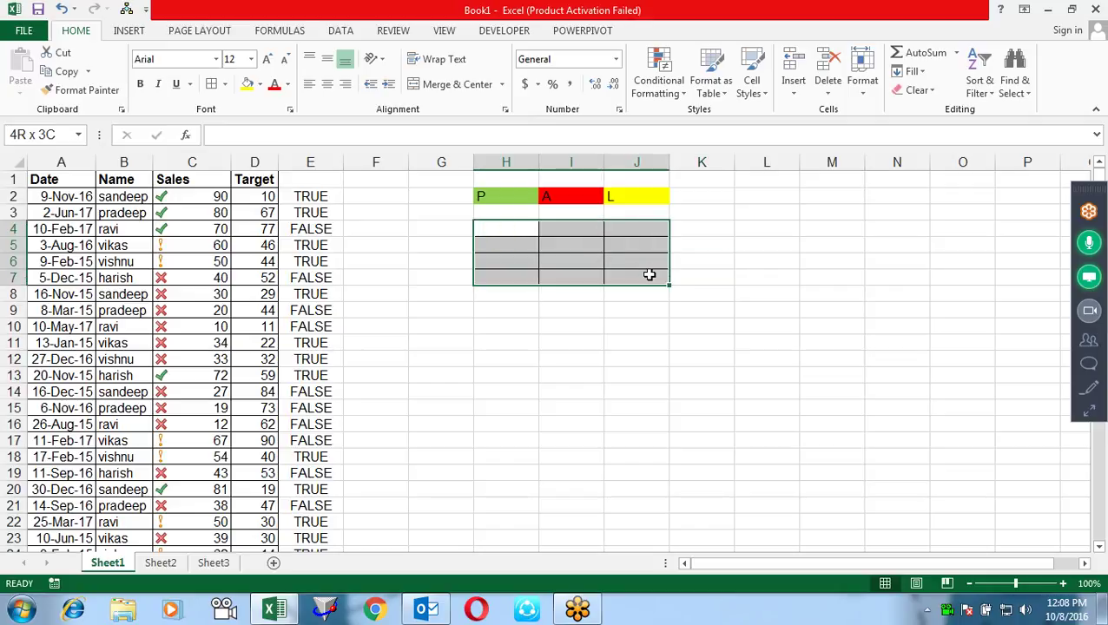
Add an Equal To rule on H4:J7 that gives cells containing P a light green custom fill
left_click(657, 98)
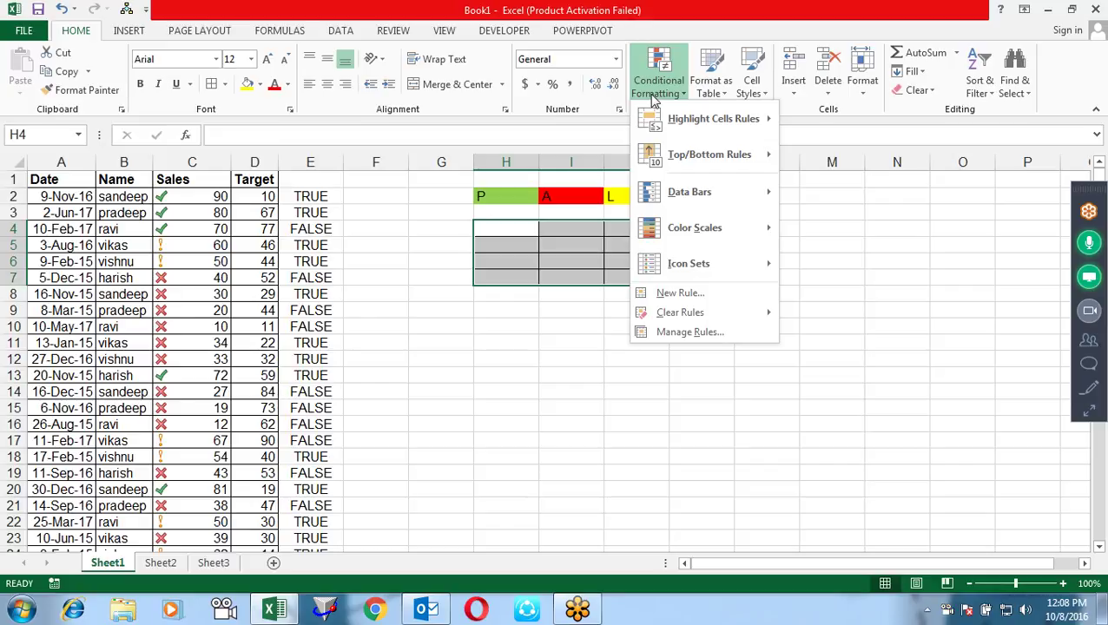
mouse_move(712, 119)
left_click(867, 239)
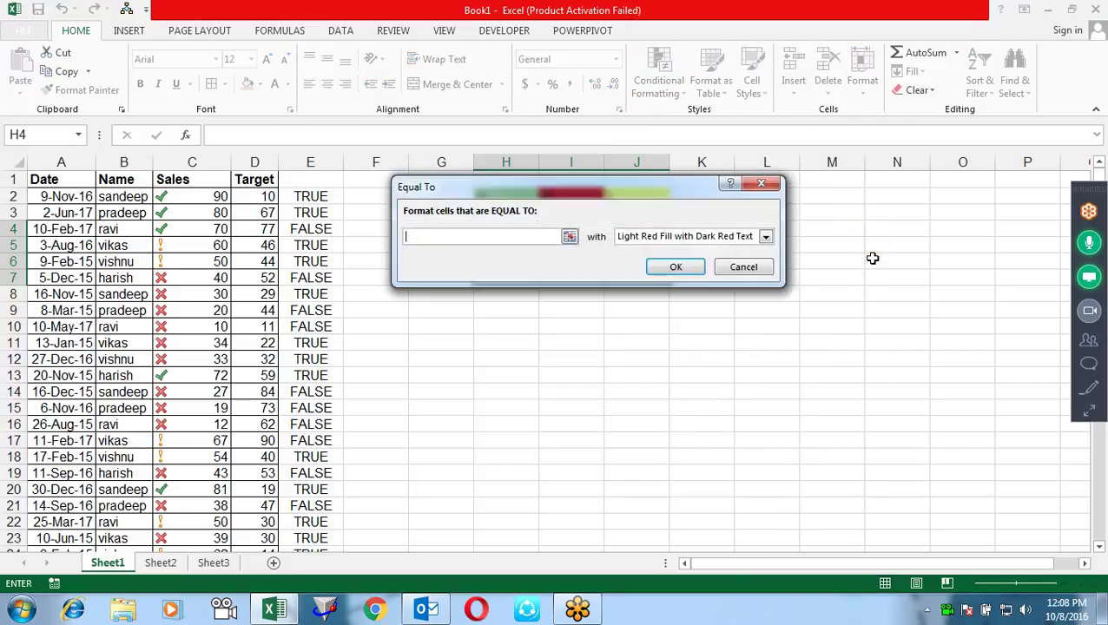
type("P")
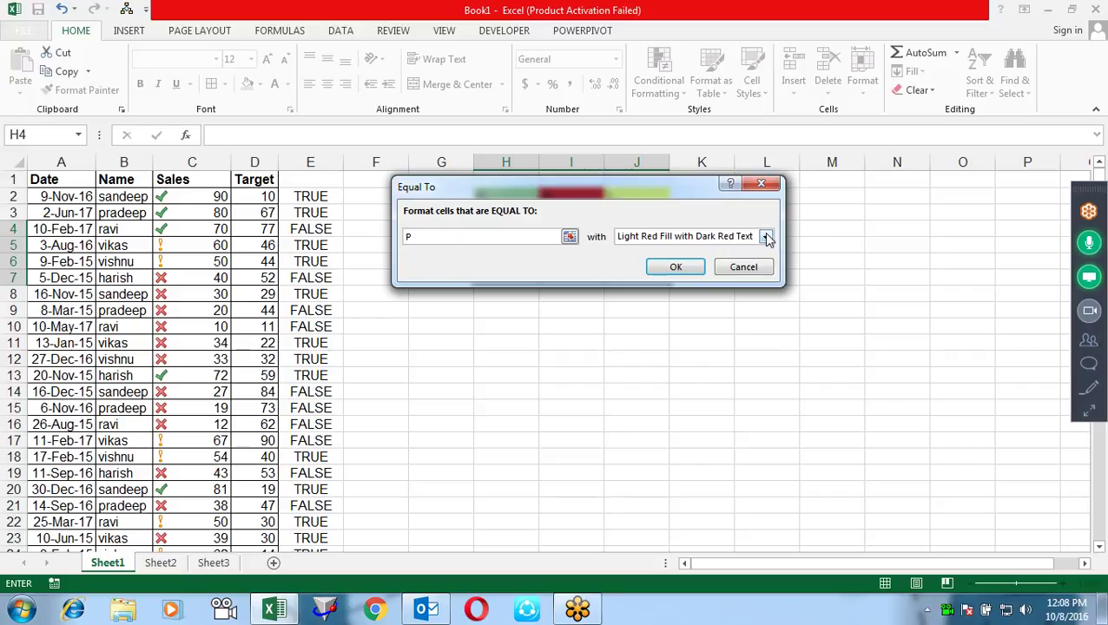
left_click_drag(623, 189, 597, 313)
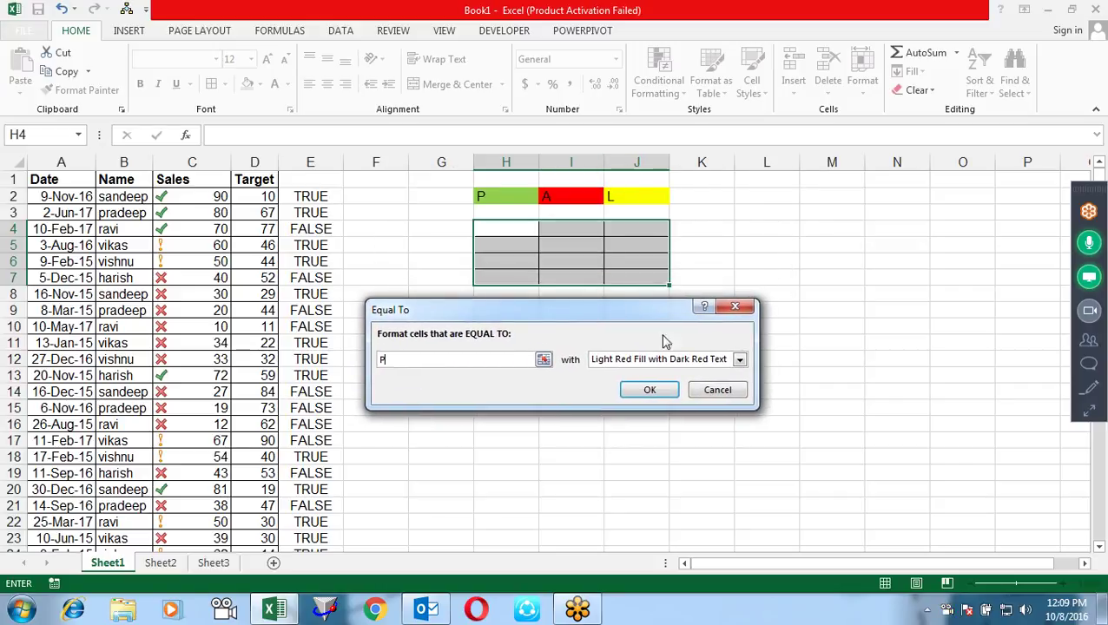
left_click(738, 359)
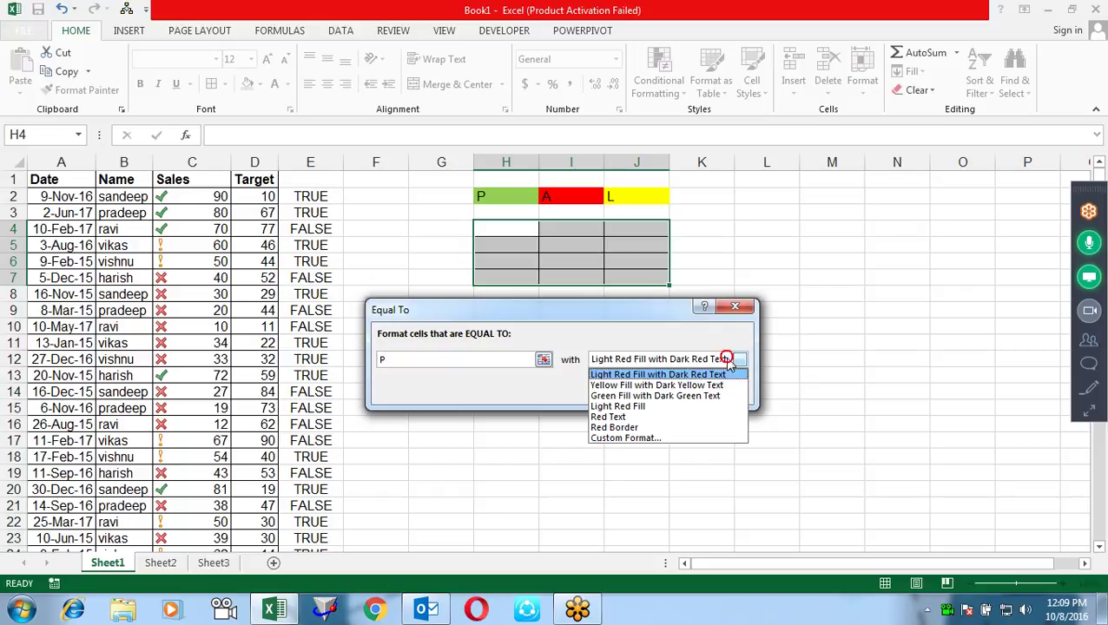
left_click(627, 439)
left_click(539, 38)
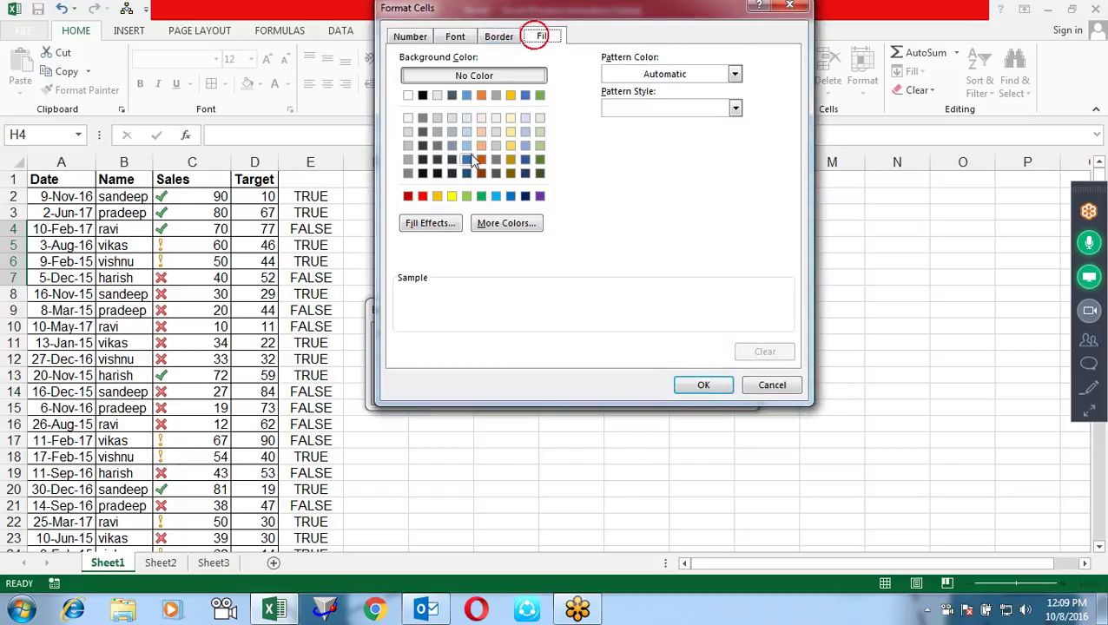
left_click(466, 196)
left_click(702, 386)
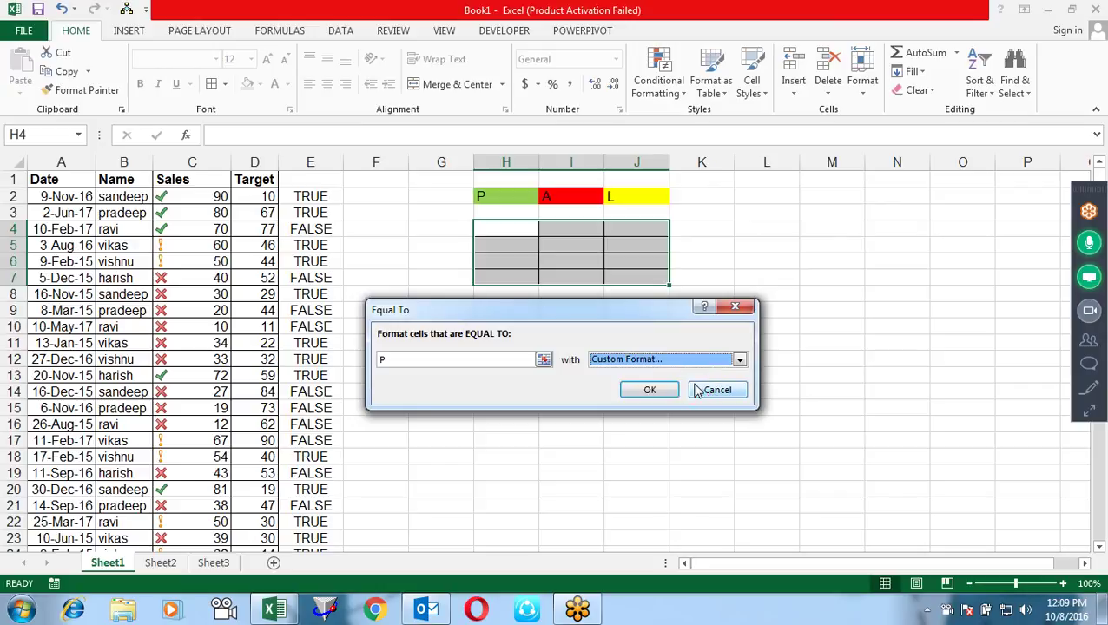
left_click(660, 388)
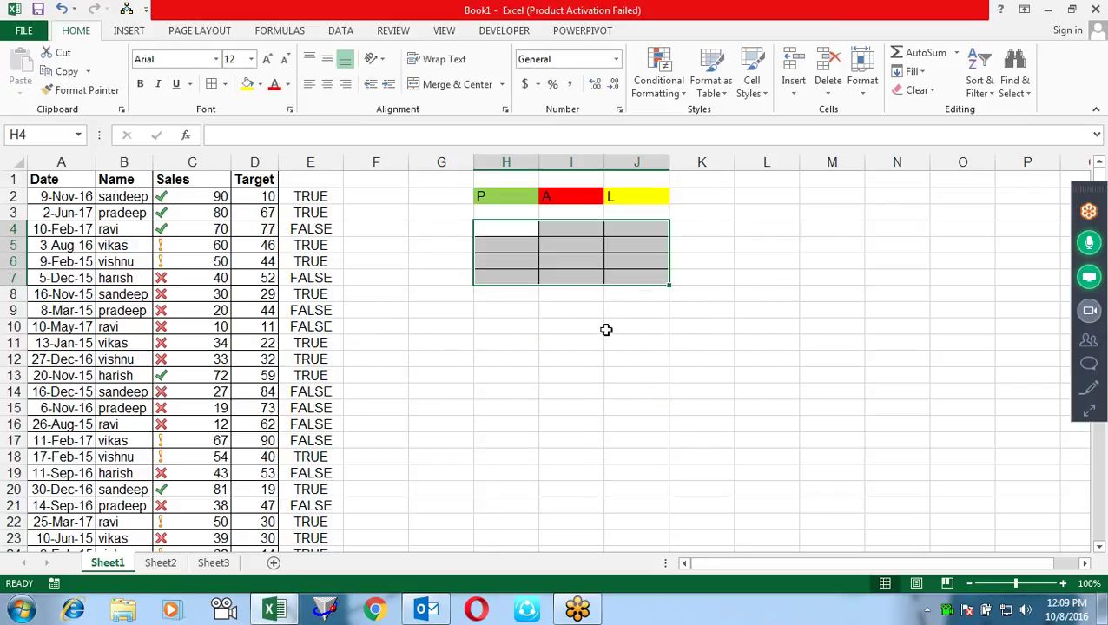
Add an Equal To rule giving grid cells containing A a red custom fill
left_click(660, 80)
mouse_move(713, 119)
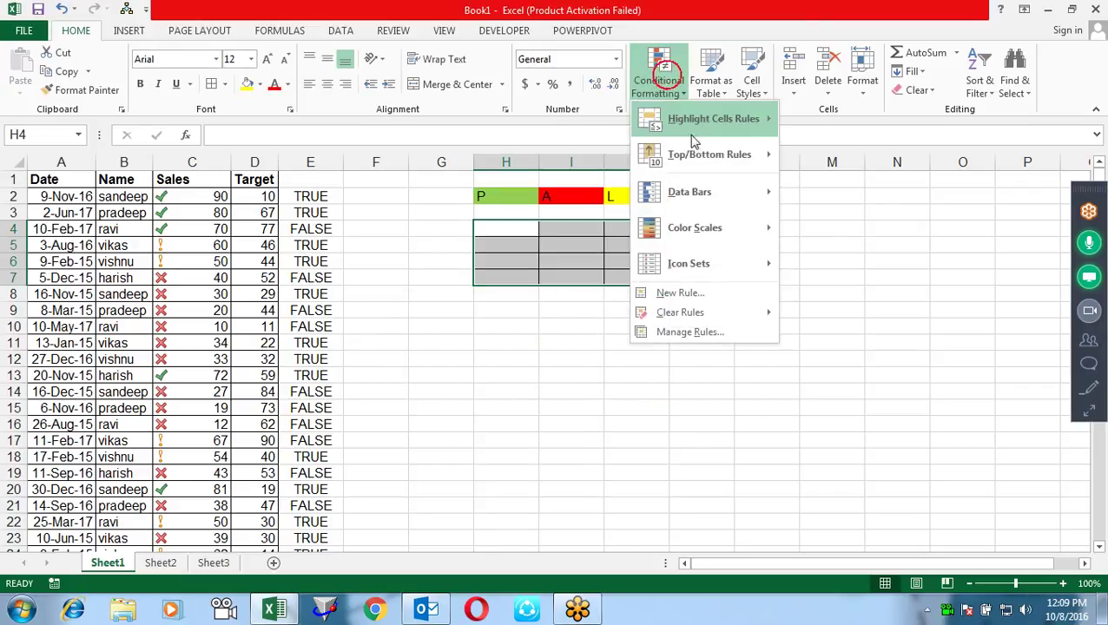
left_click(838, 227)
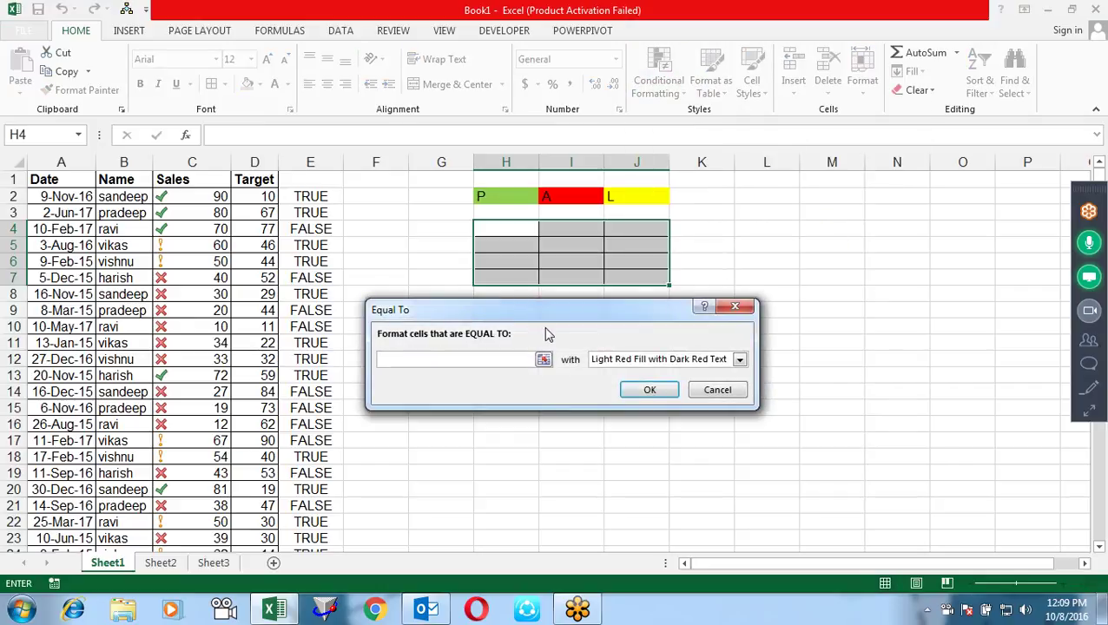
type("A")
left_click(739, 359)
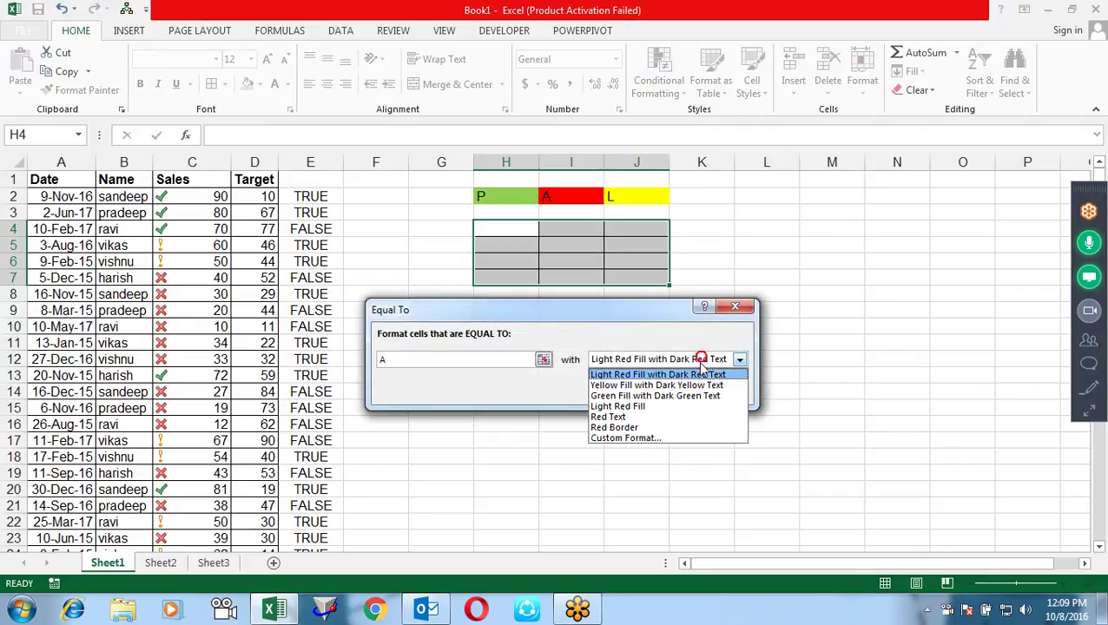
left_click(647, 438)
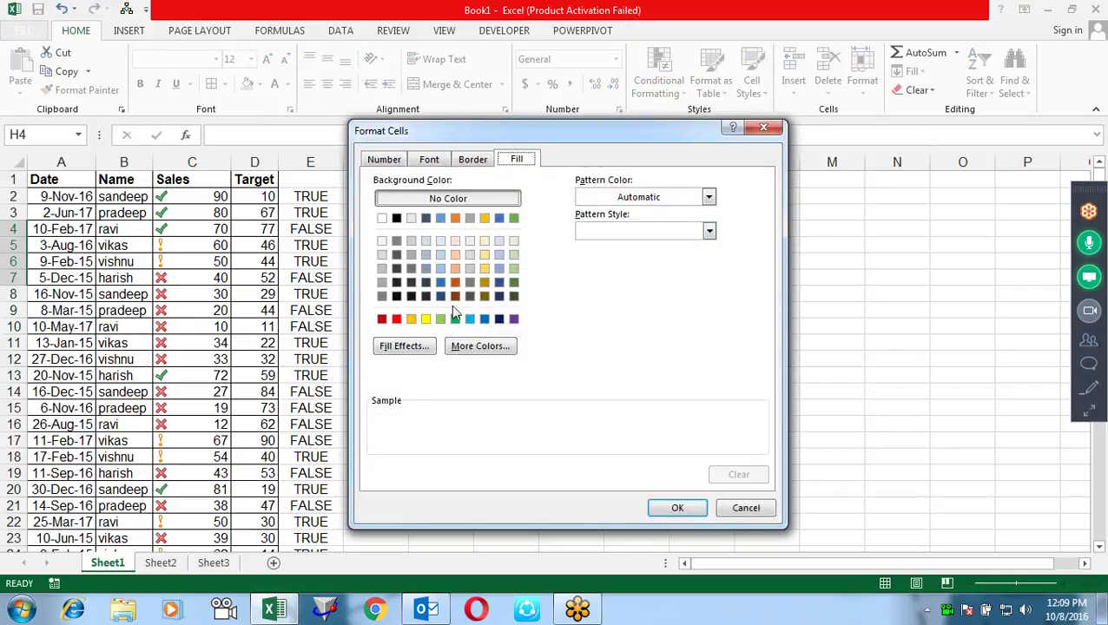
left_click(396, 319)
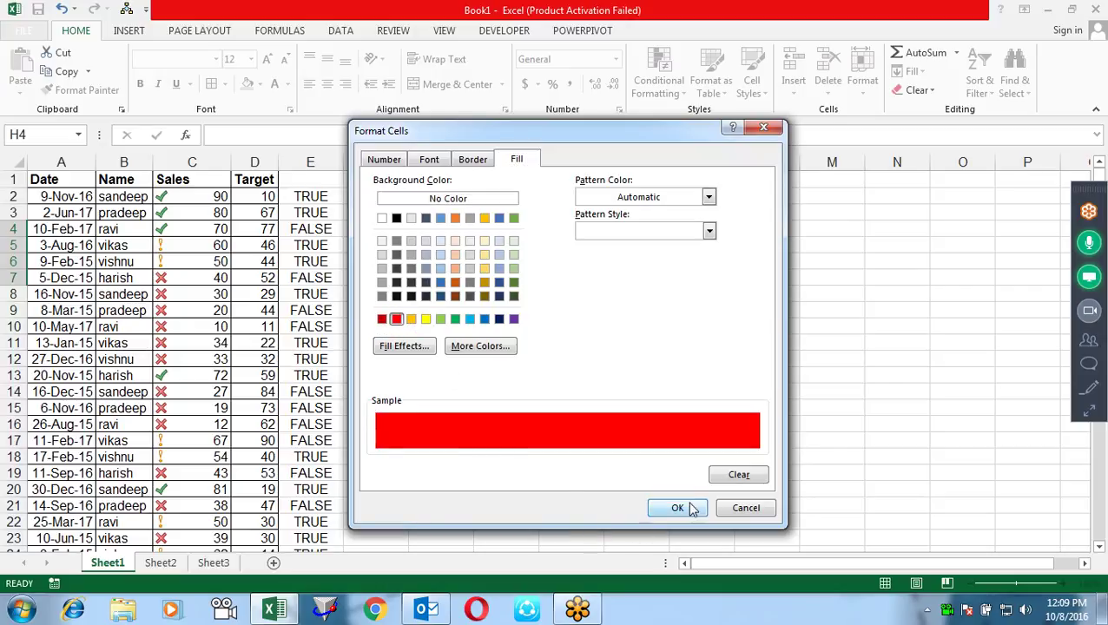
left_click(678, 508)
left_click(650, 390)
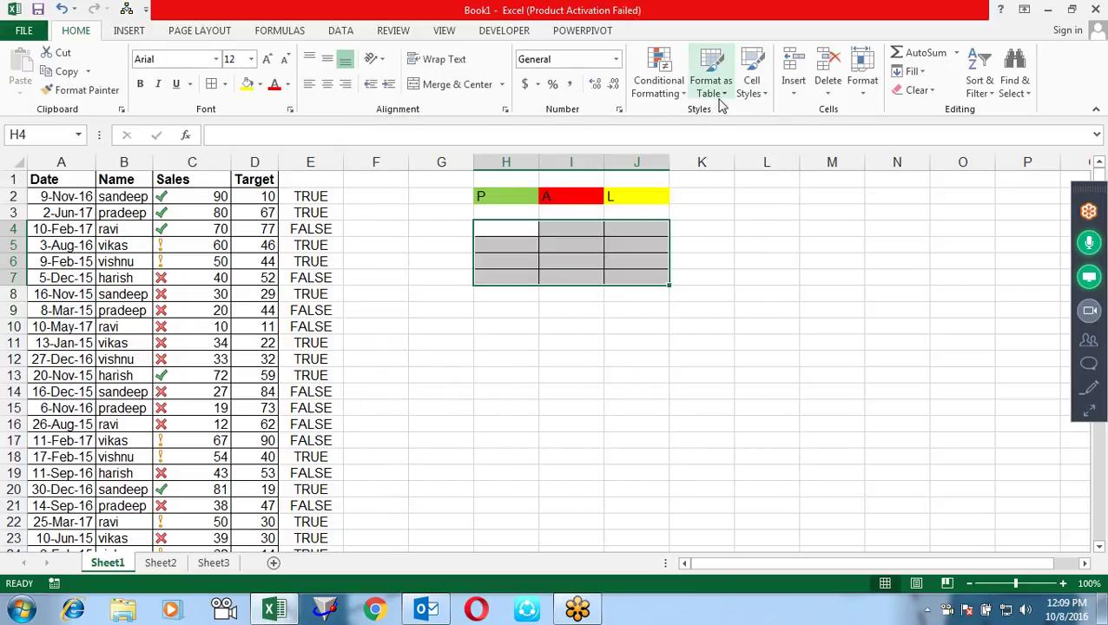
Add an Equal To rule giving grid cells containing L a yellow custom fill
left_click(681, 98)
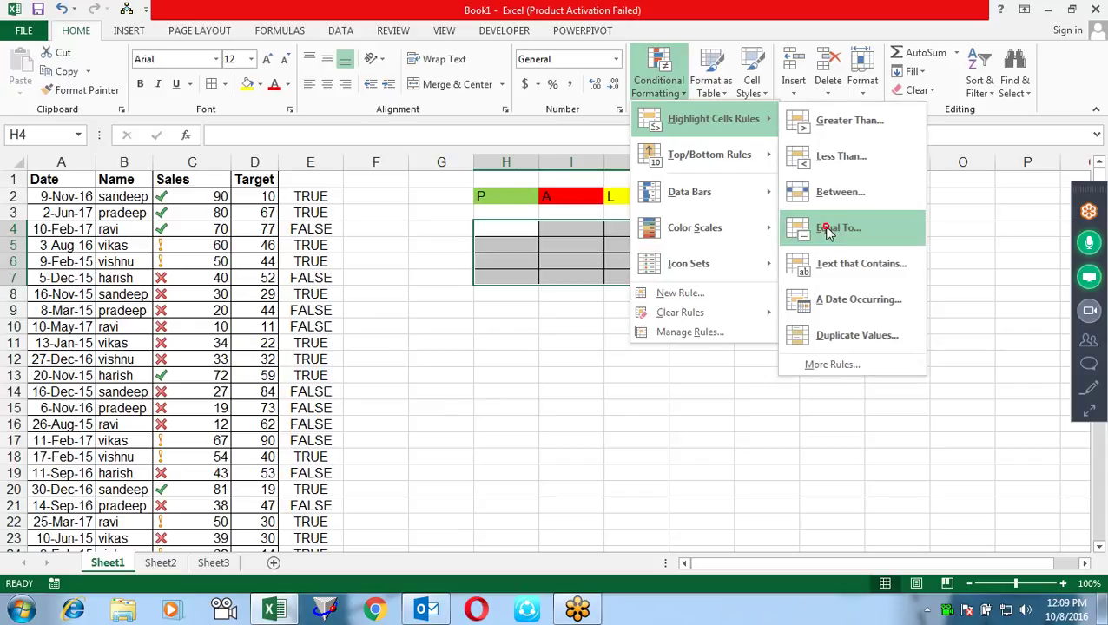
left_click(808, 227)
type("L")
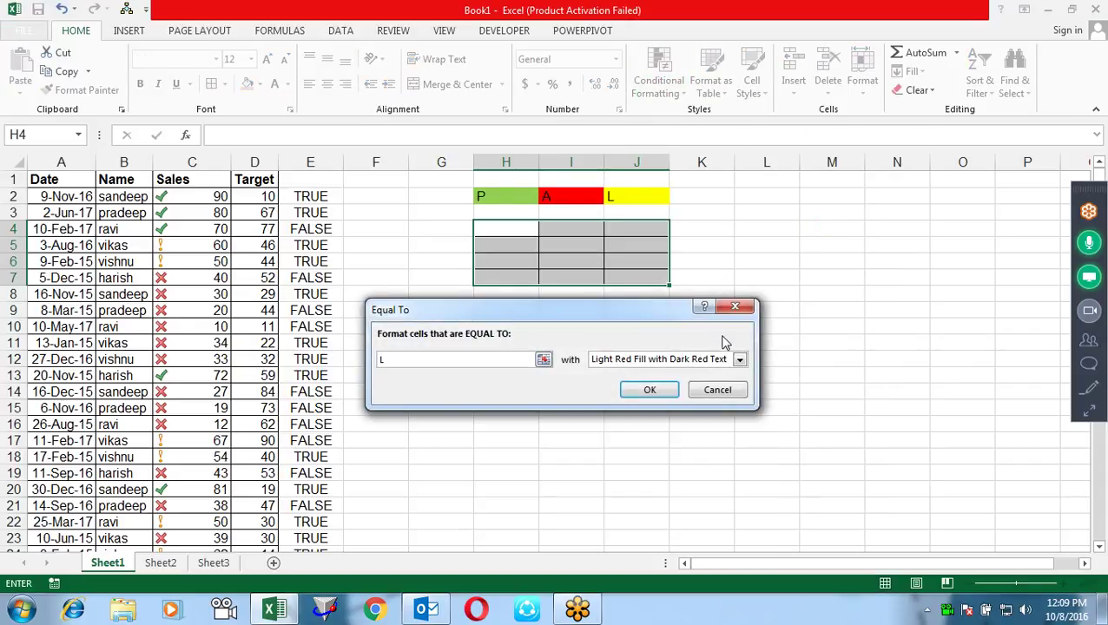
left_click(739, 358)
left_click(670, 434)
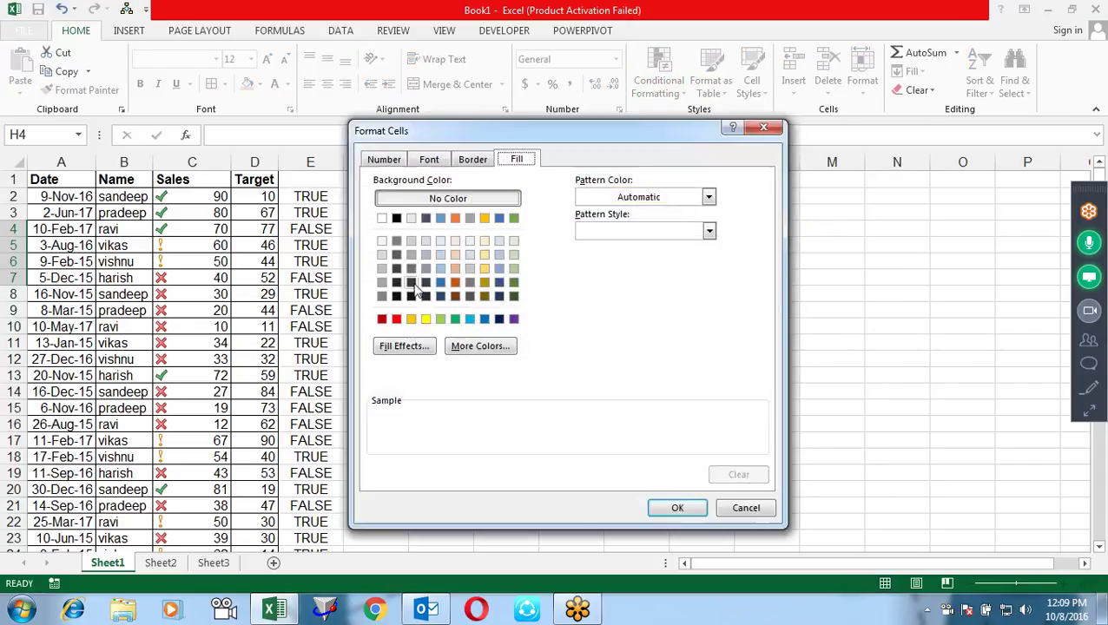
left_click(426, 318)
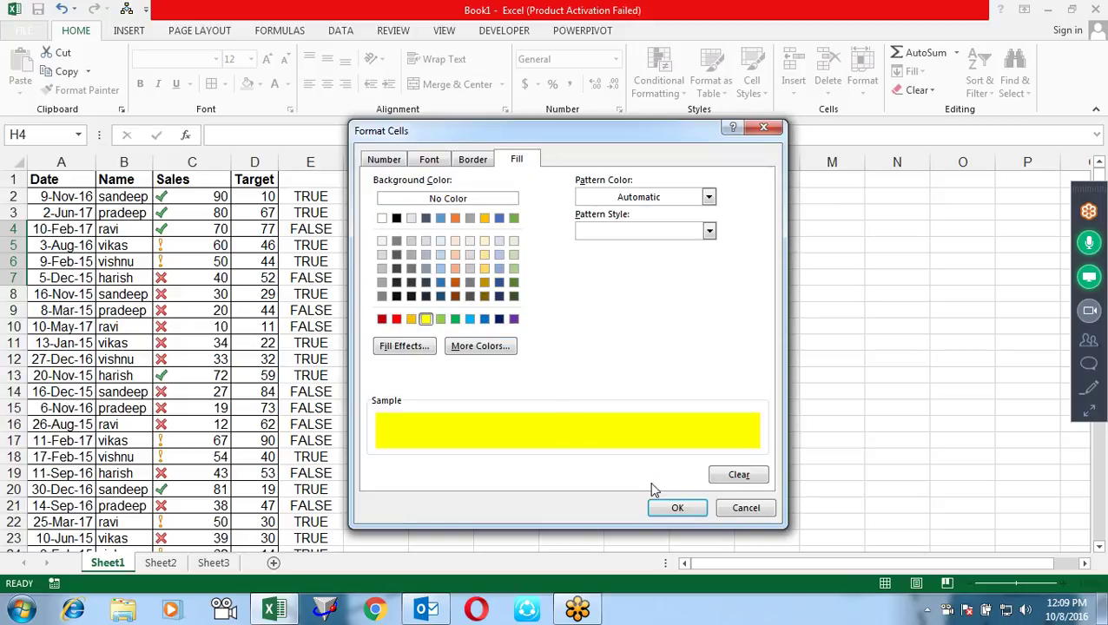
left_click(662, 507)
left_click(650, 390)
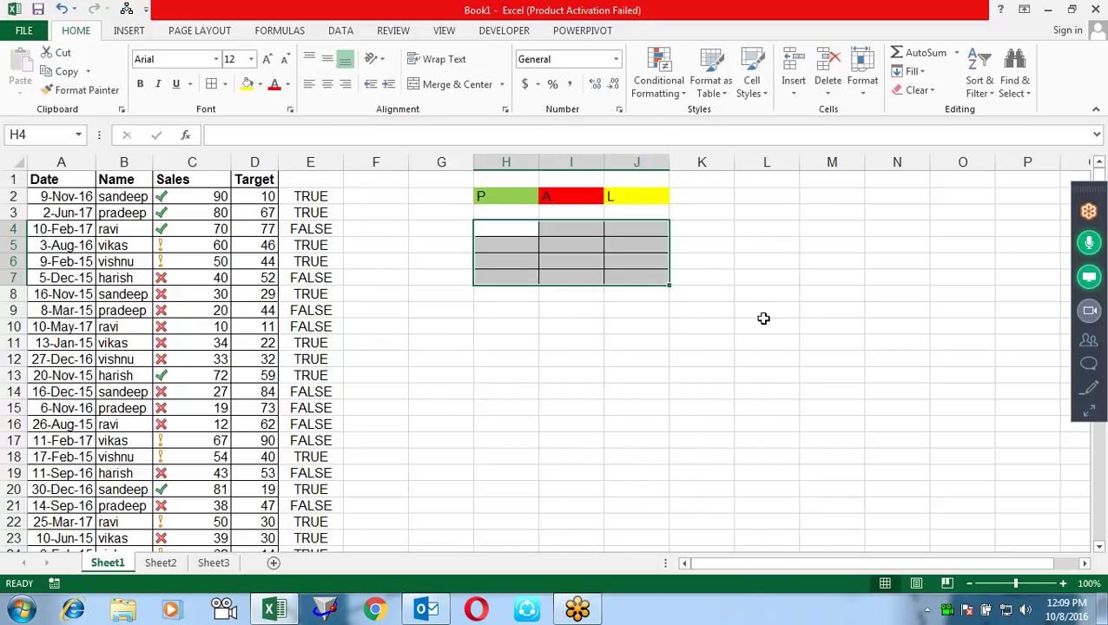
Enter test entries p, a, l and sdf down H4:H7 to check the colouring
type("po")
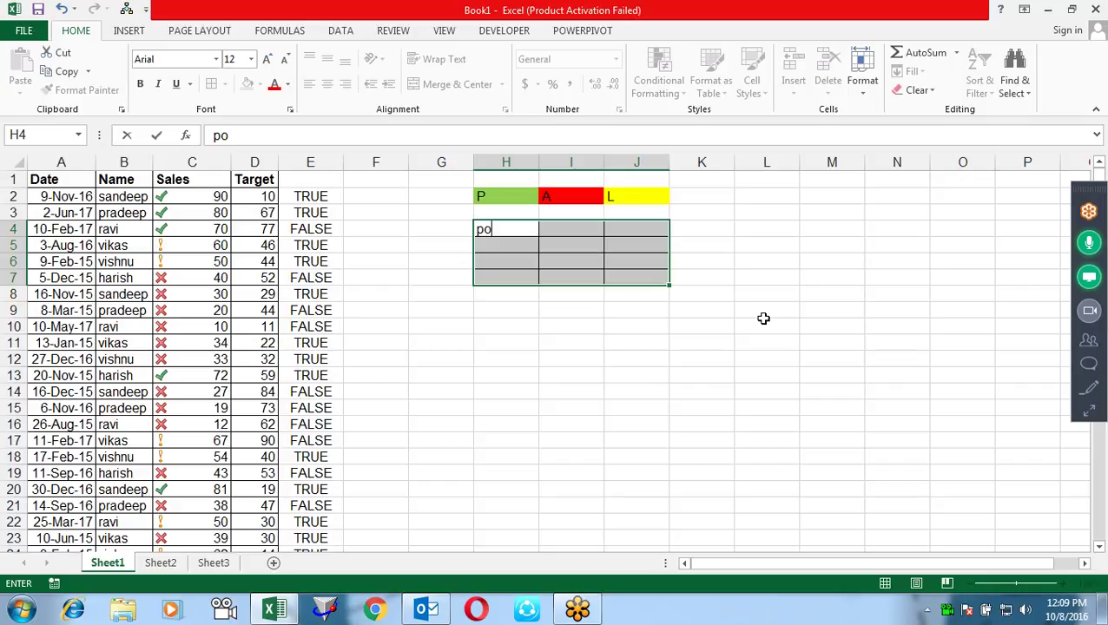
key("Return")
type("a")
key("Return")
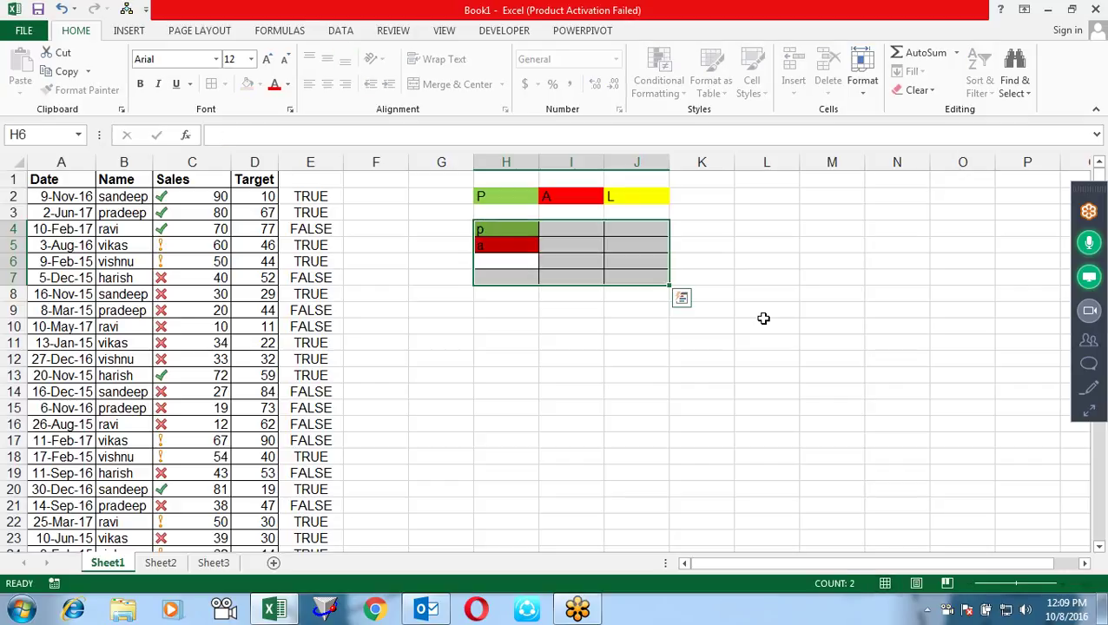
type("l")
key("Return")
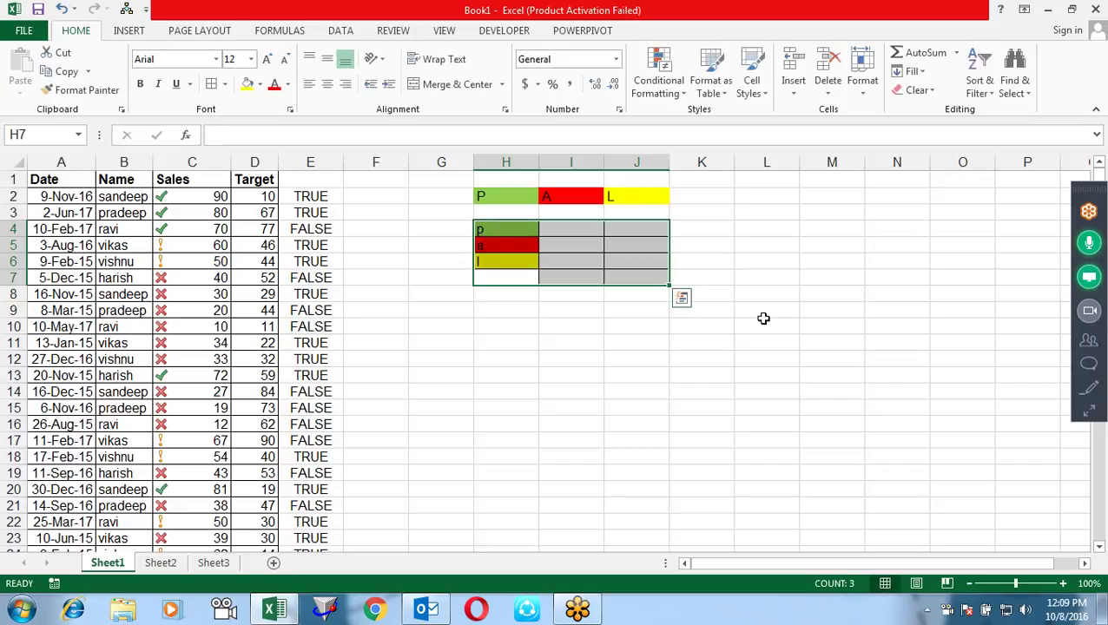
type("sdf")
key("Return")
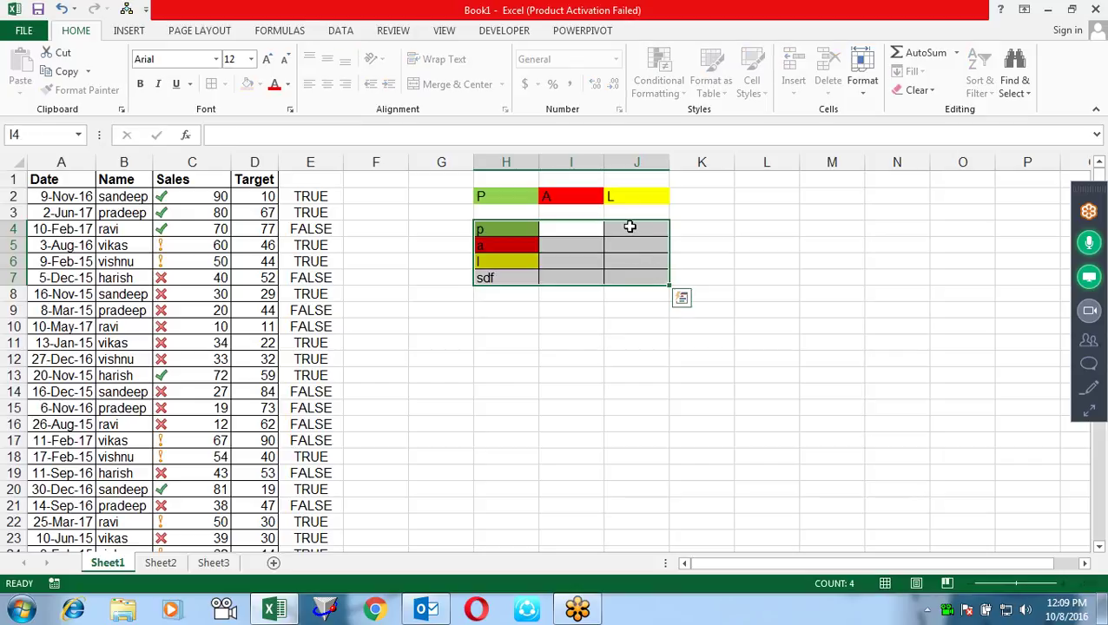
Review the three Cell Value rules for H4:J7 in Manage Rules and close it unchanged
left_click(662, 87)
mouse_move(680, 313)
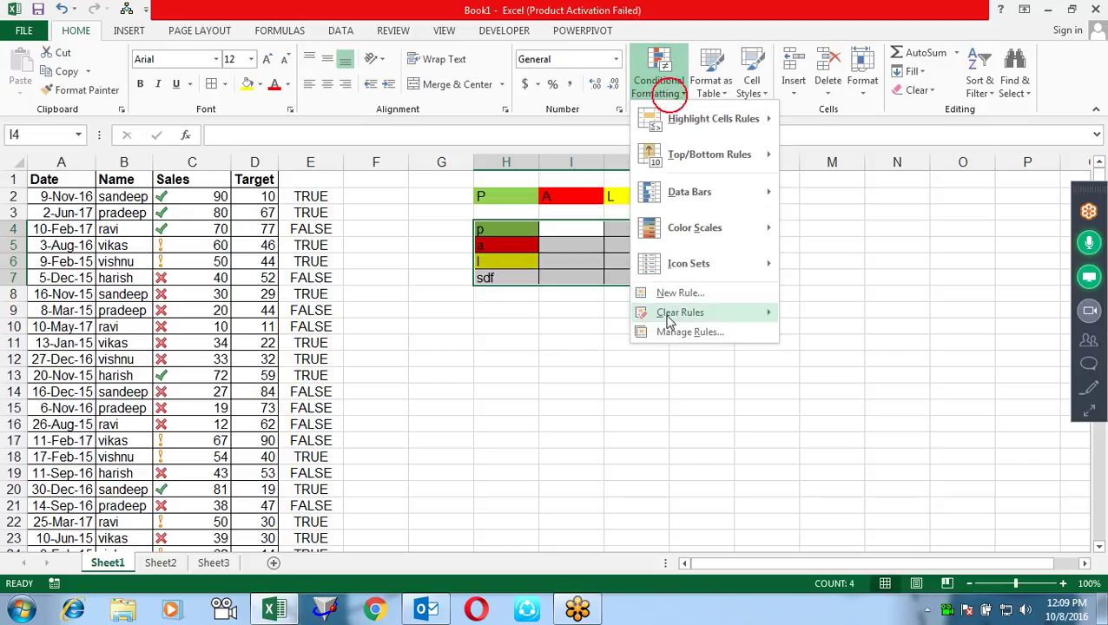
left_click(666, 329)
mouse_move(583, 237)
left_mouse_down()
mouse_move(561, 211)
mouse_move(567, 129)
left_mouse_up()
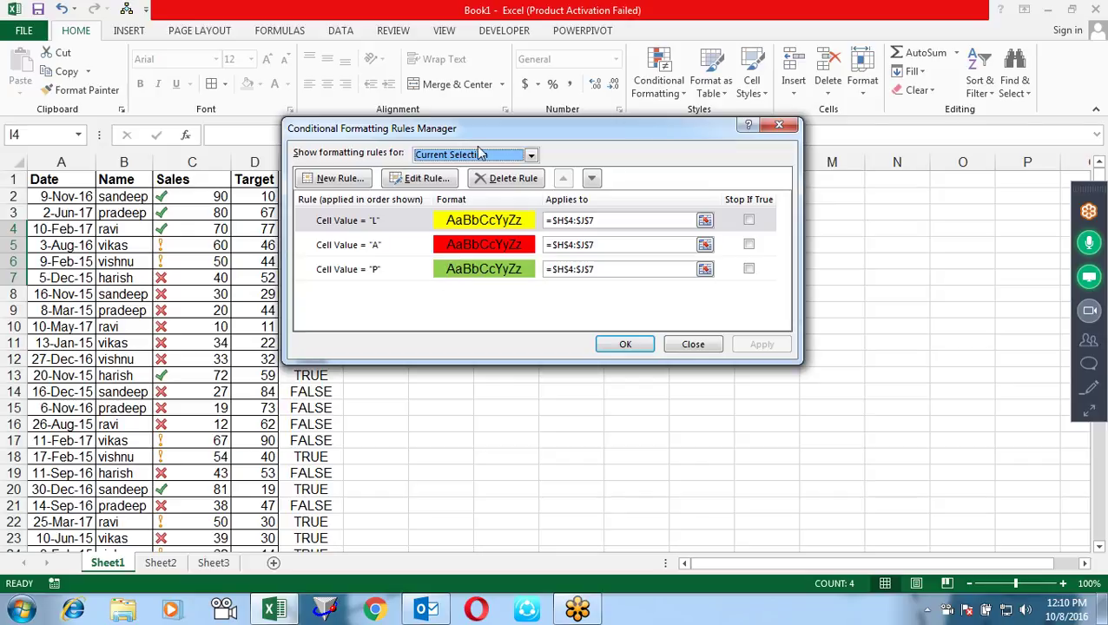
left_click(624, 344)
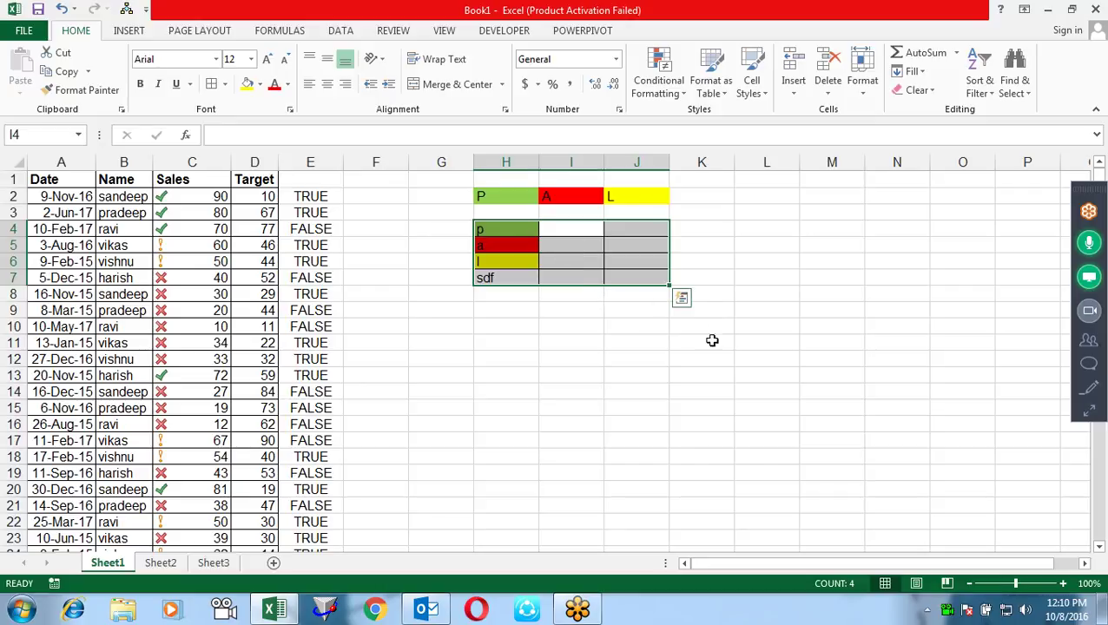
left_click(452, 323)
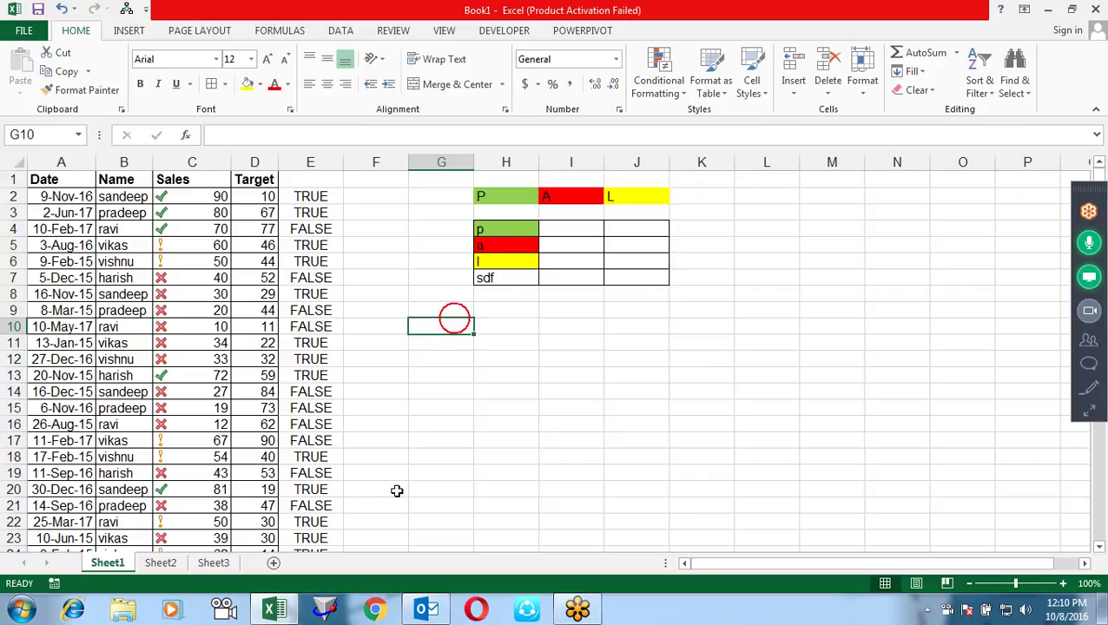
Select Sales C2:C37, clear rules from the entire sheet, and start a New Rule
left_click(227, 193)
key("ctrl+shift+Down")
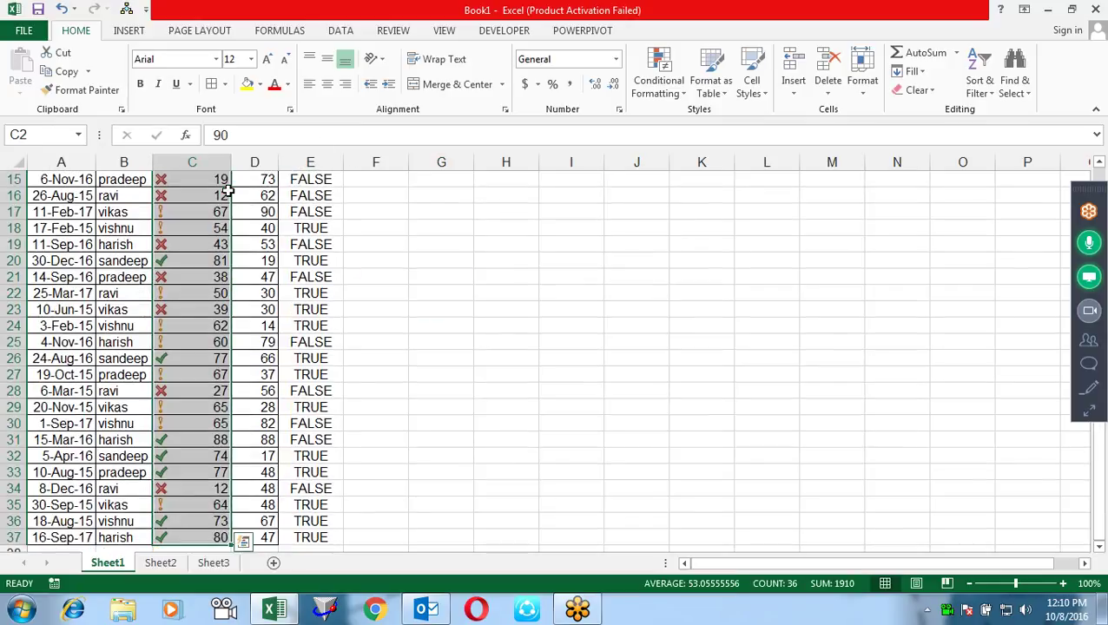
left_click(658, 74)
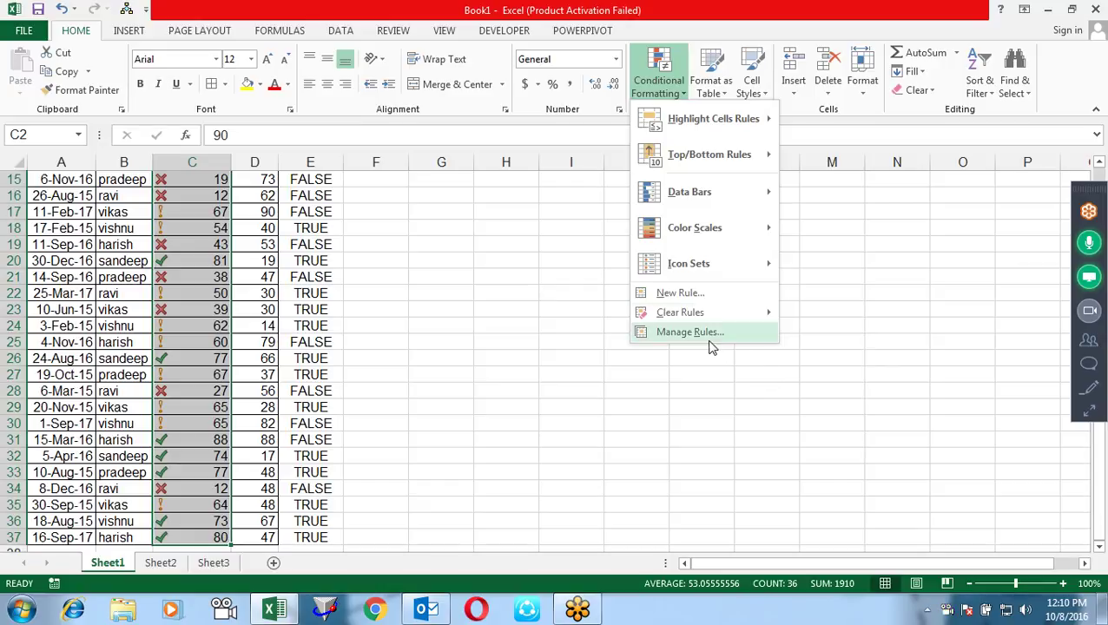
mouse_move(680, 313)
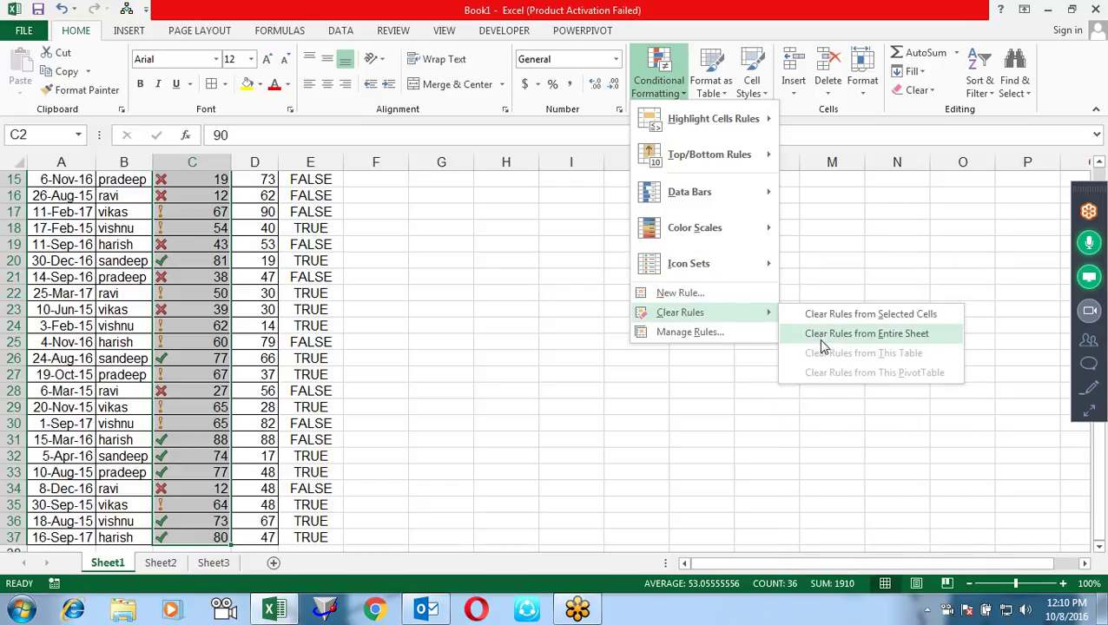
left_click(795, 337)
left_click(669, 94)
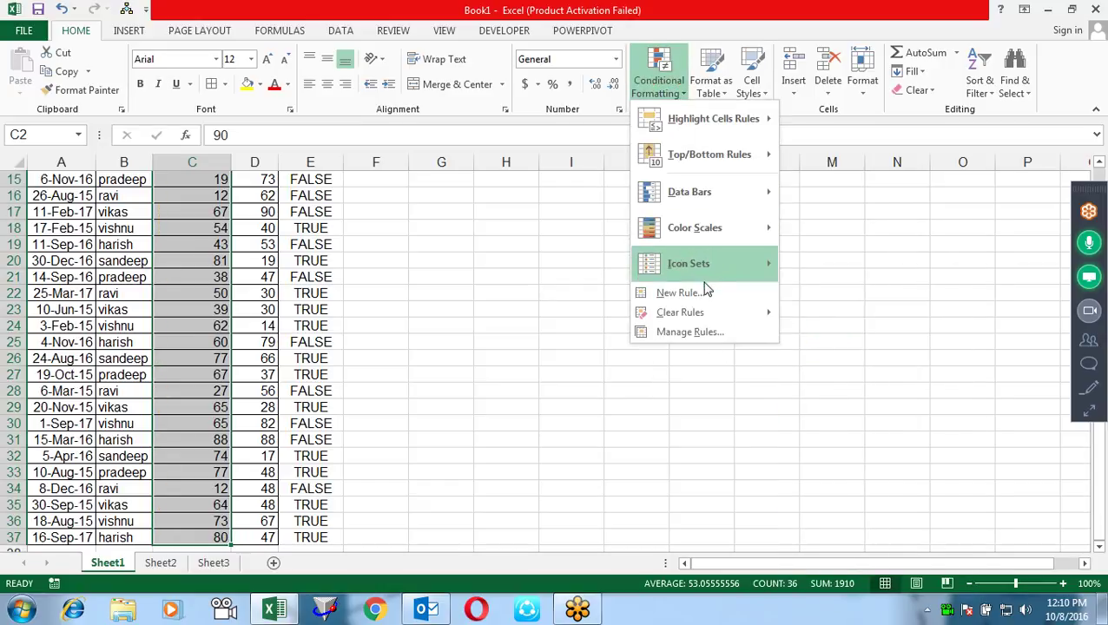
left_click(677, 292)
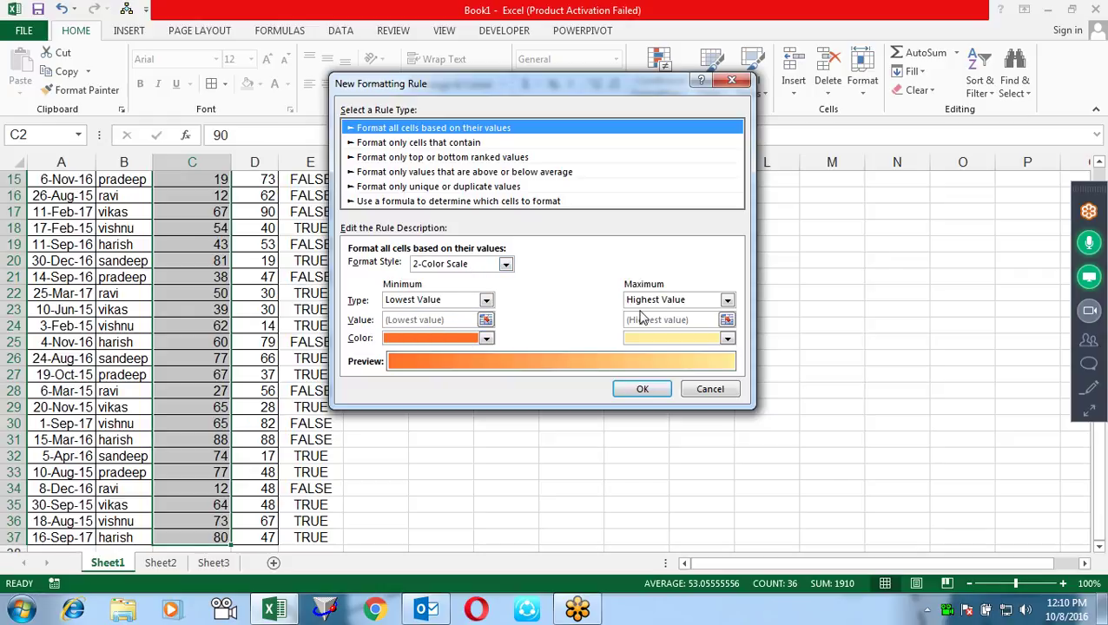
Set the new rule's format style to Data Bar with Show Bar Only ticked
left_click(485, 300)
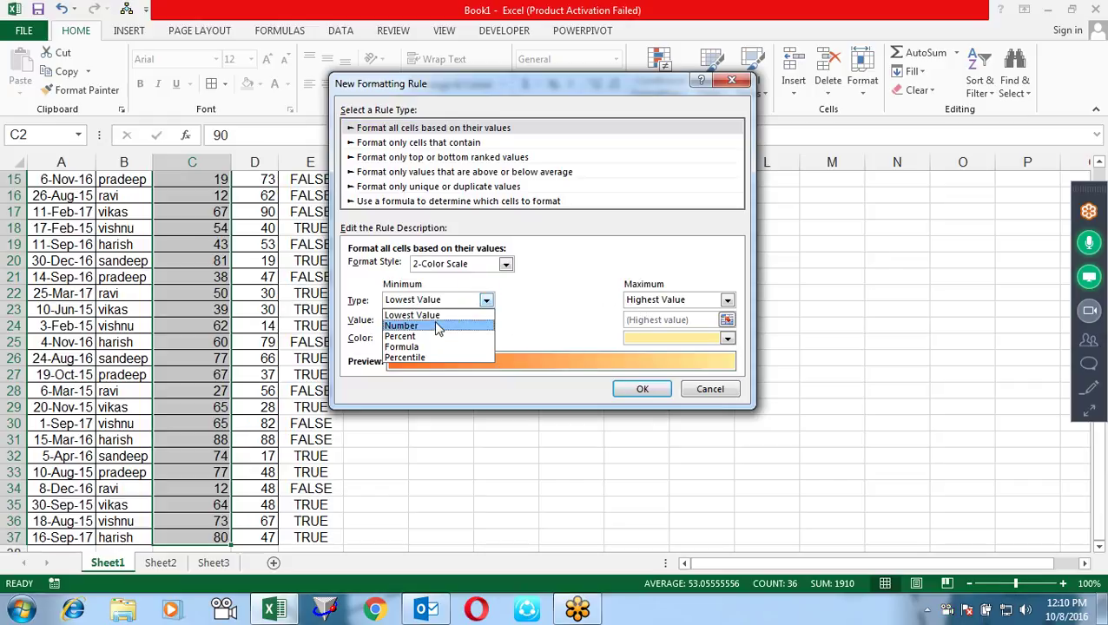
left_click(574, 311)
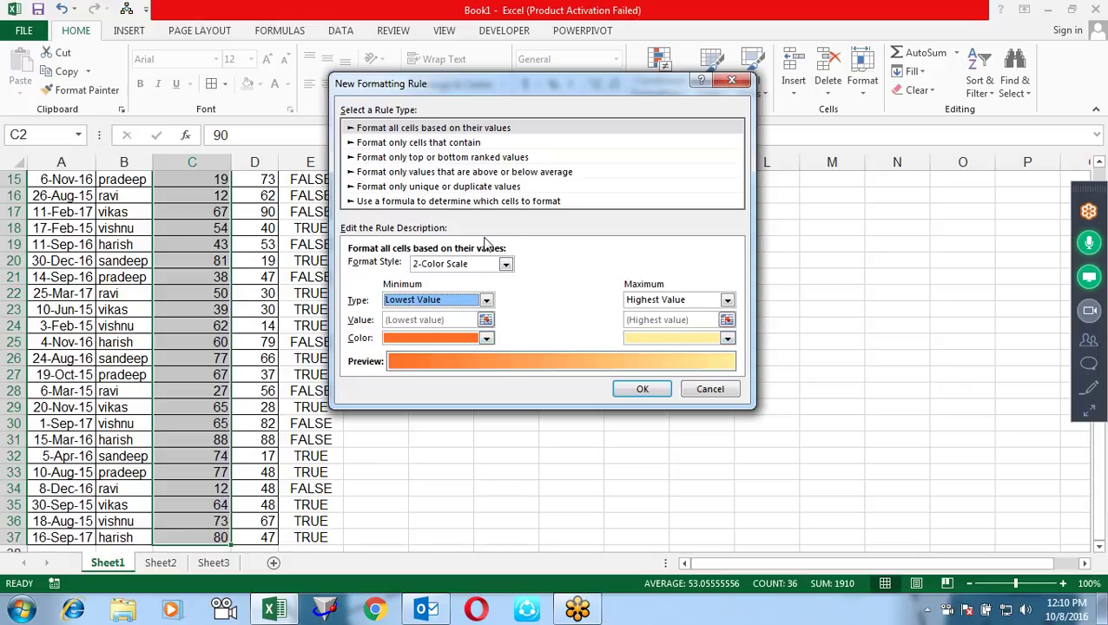
left_click(492, 264)
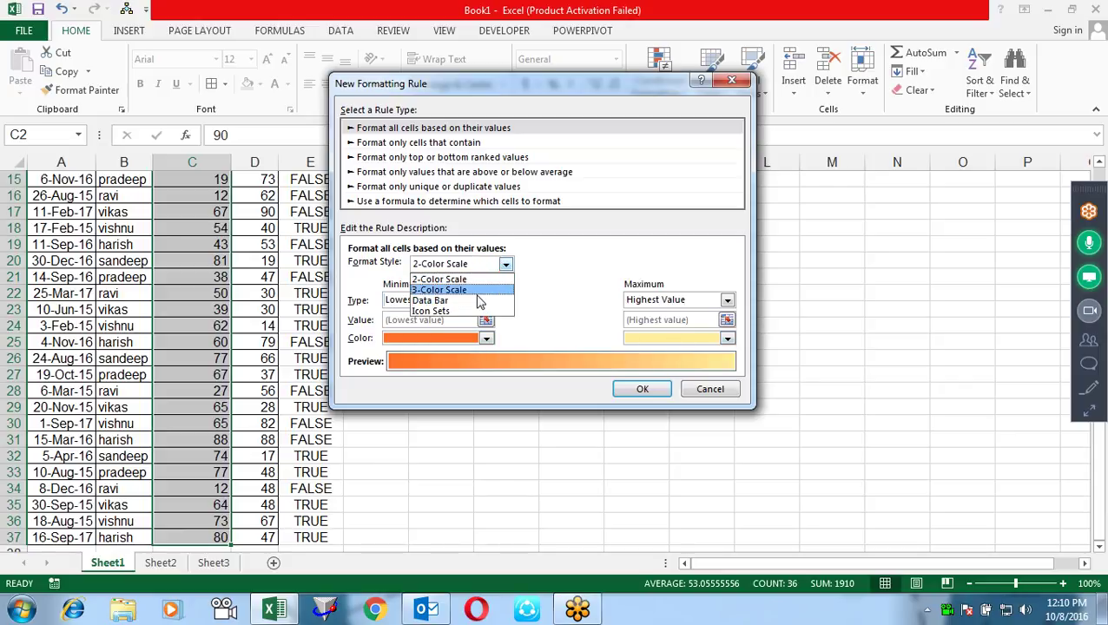
left_click(473, 287)
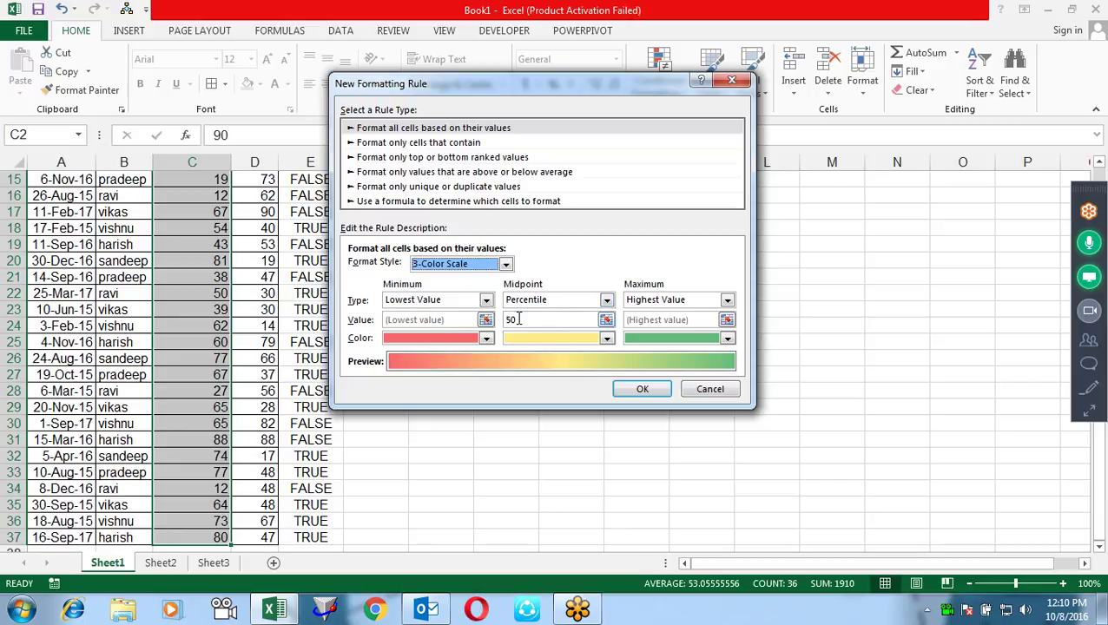
left_click(491, 263)
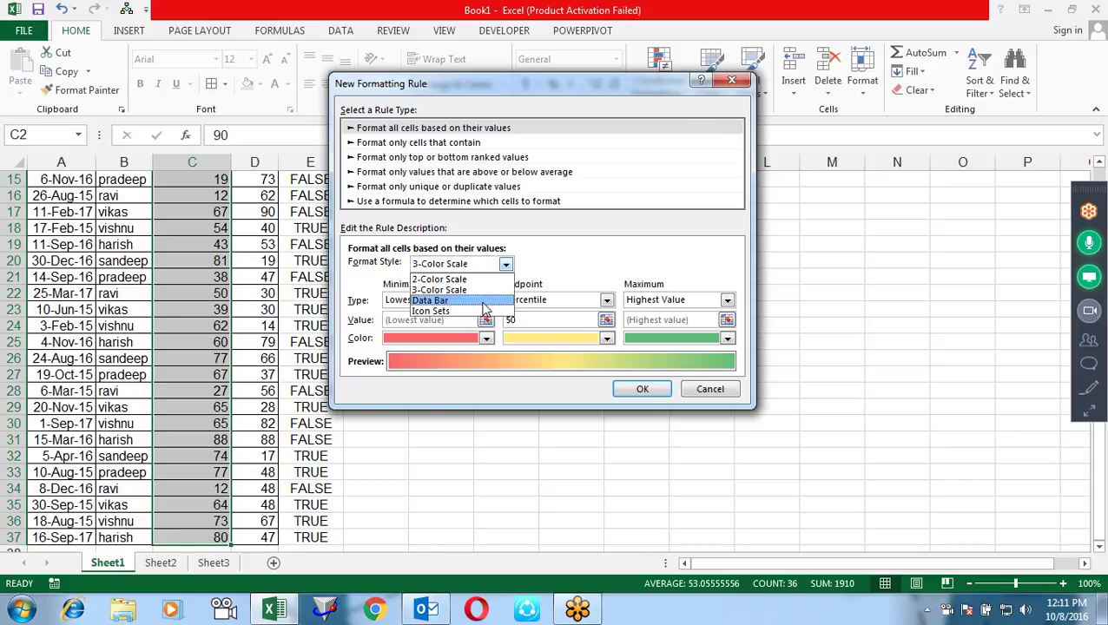
left_click(484, 303)
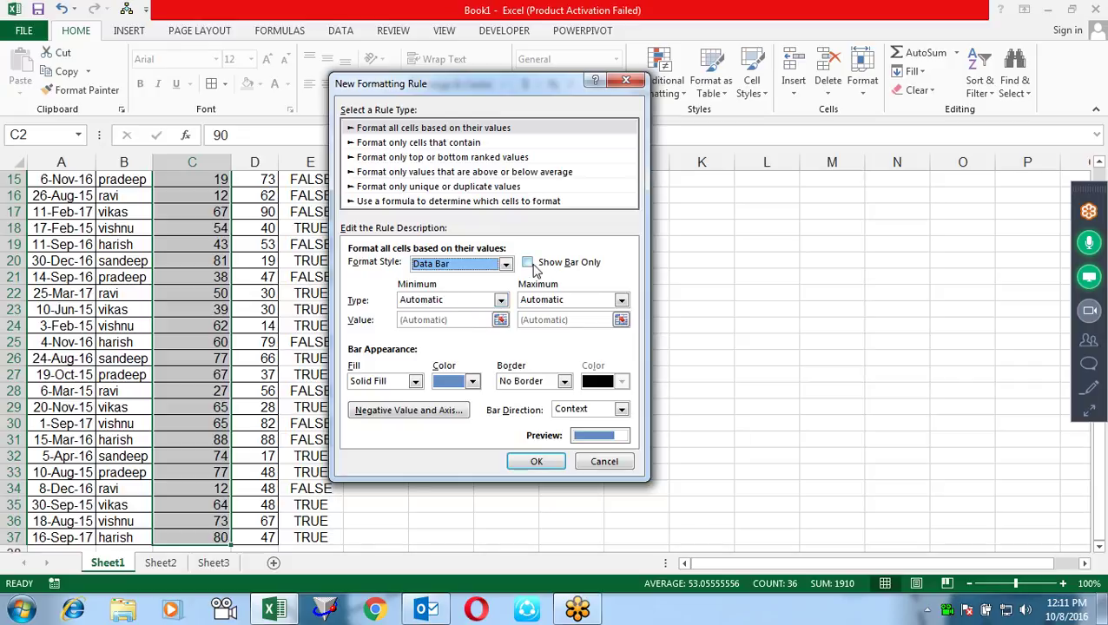
left_click(527, 262)
left_click(536, 461)
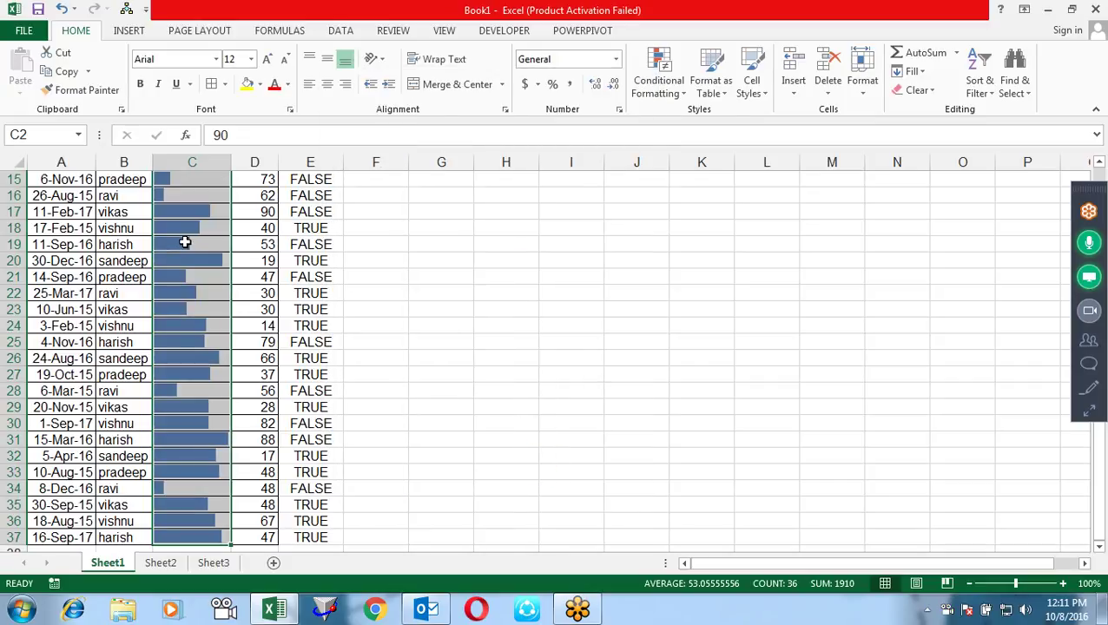
Edit the Sales Data Bar rule to show the numbers again, keeping the minimum Automatic
left_click(658, 82)
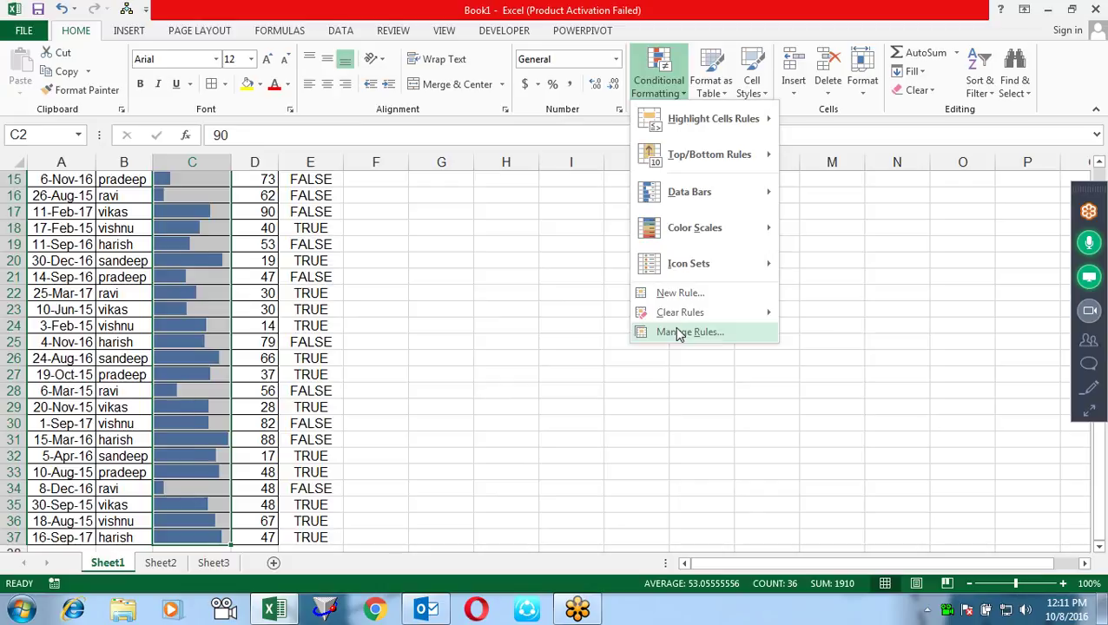
left_click(680, 333)
double_click(425, 265)
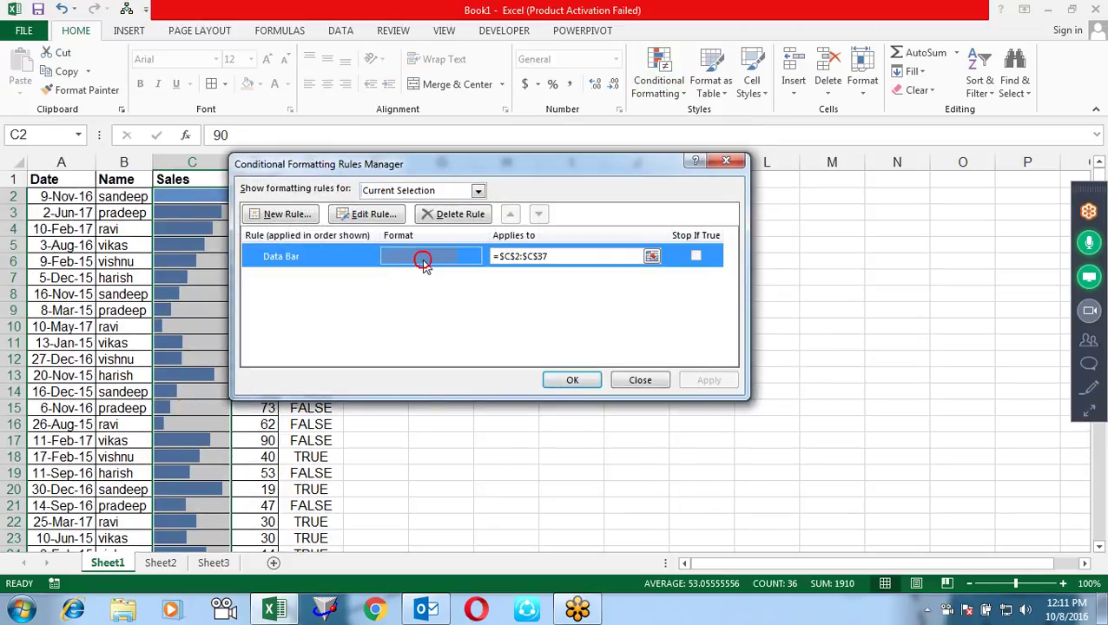
left_click(545, 260)
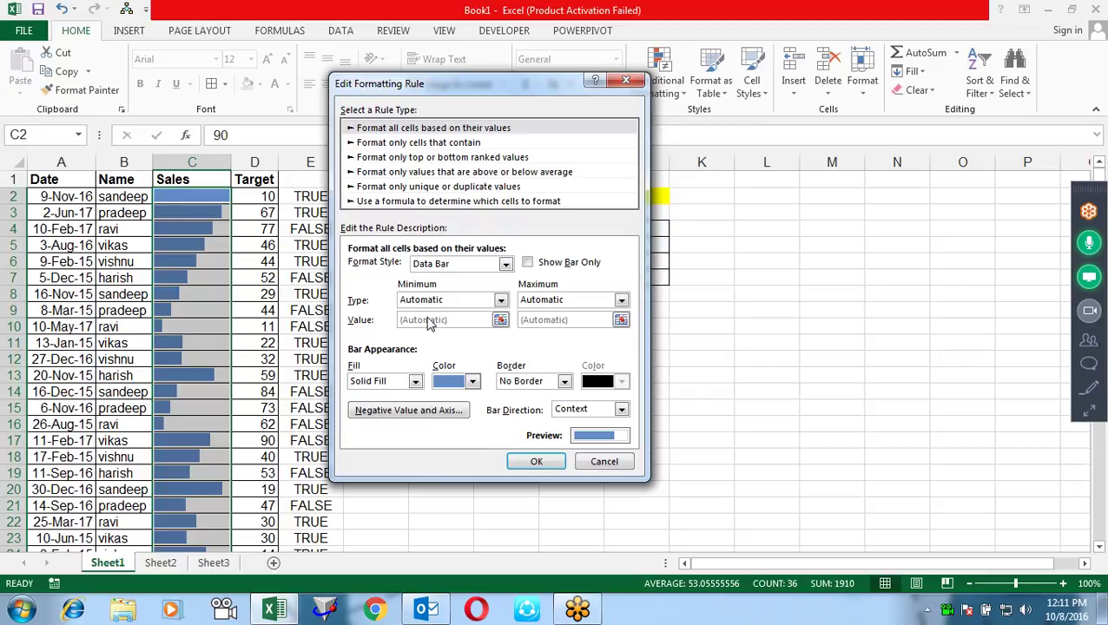
left_click(500, 301)
left_click(500, 300)
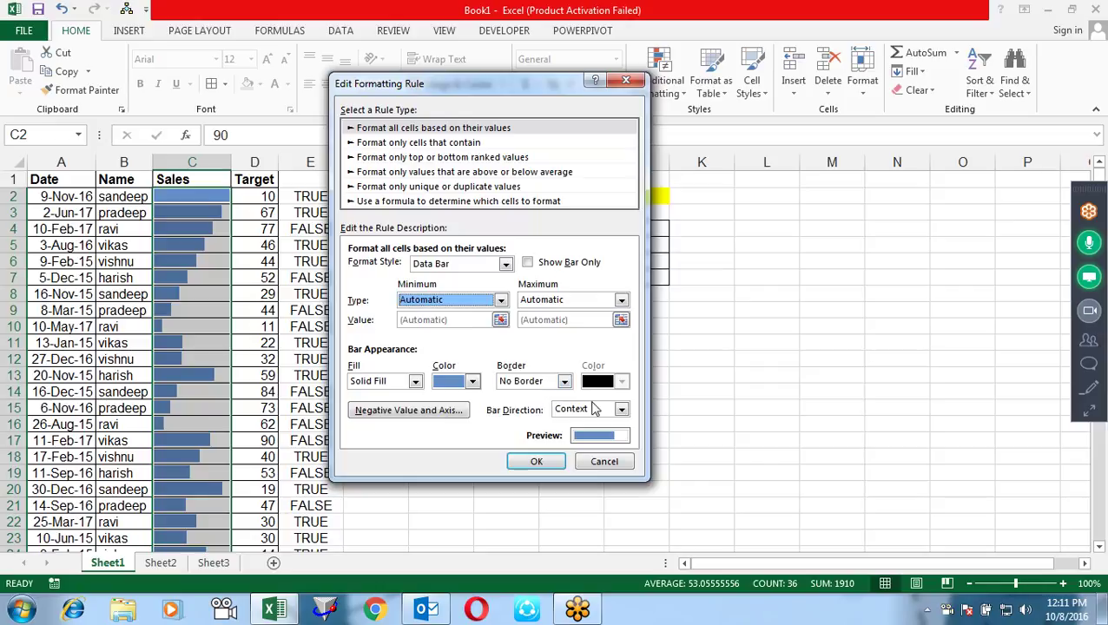
Set the bar direction to Right-to-Left and apply the edited rule
left_click(605, 414)
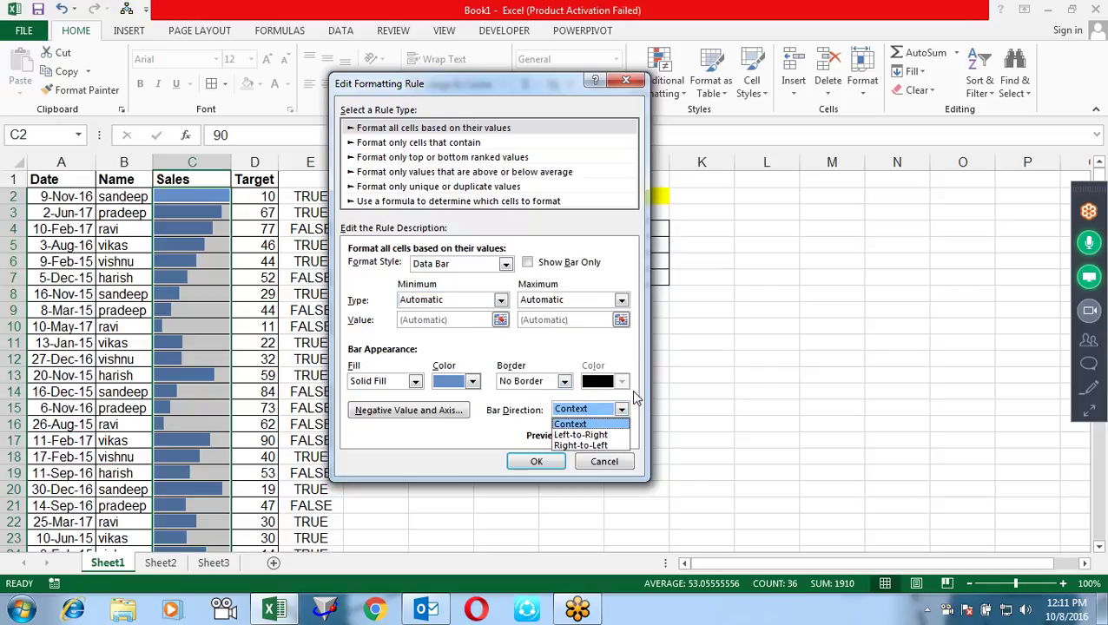
left_click(608, 421)
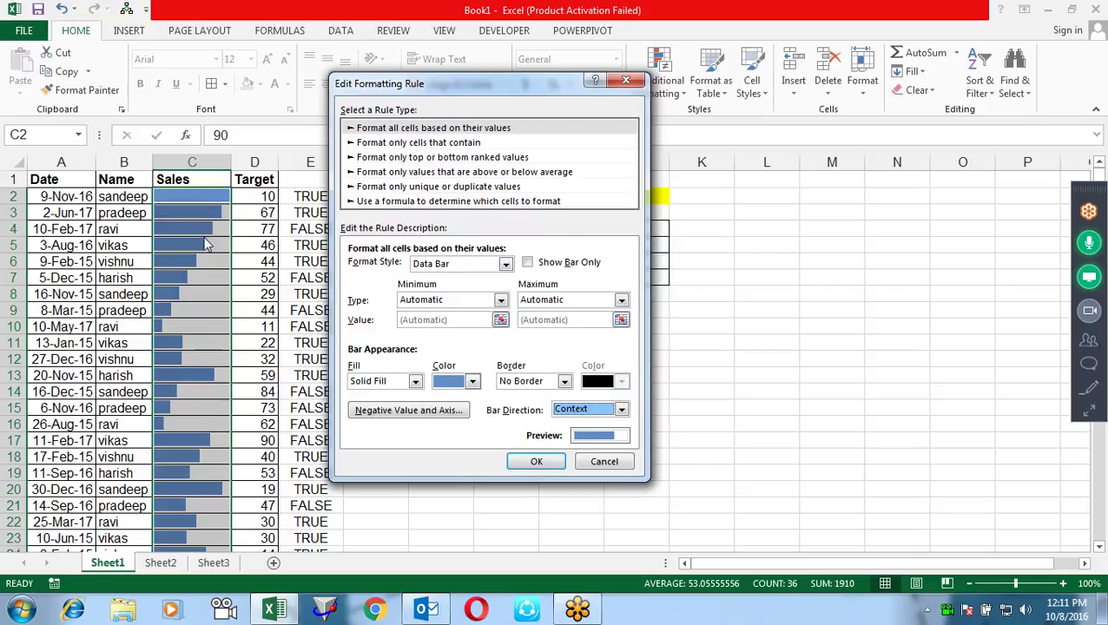
left_click(605, 410)
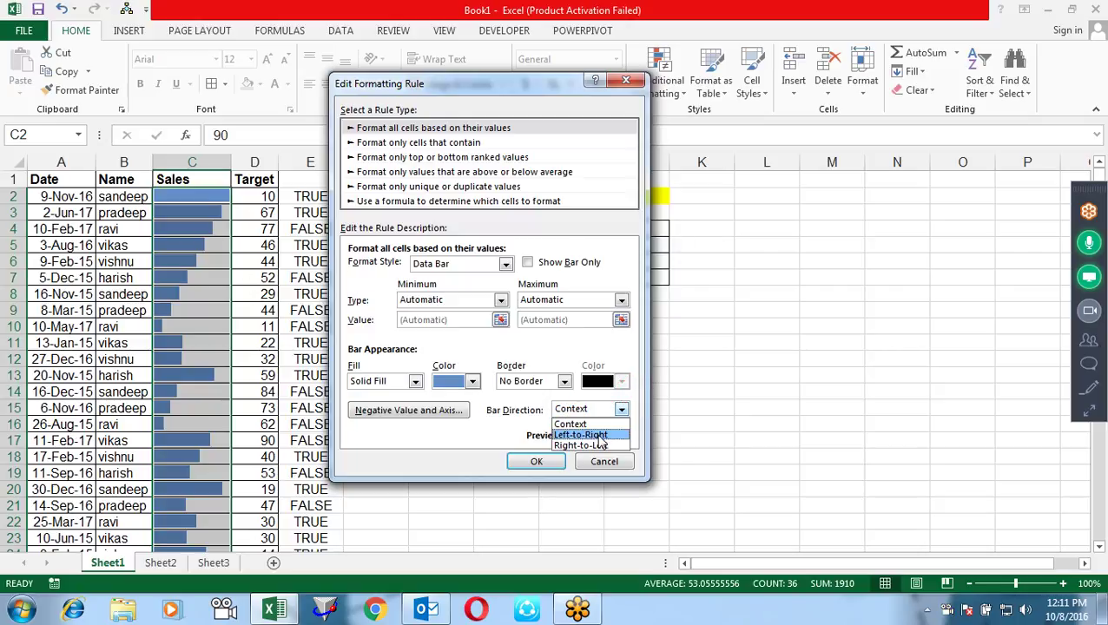
left_click(600, 435)
left_click(621, 409)
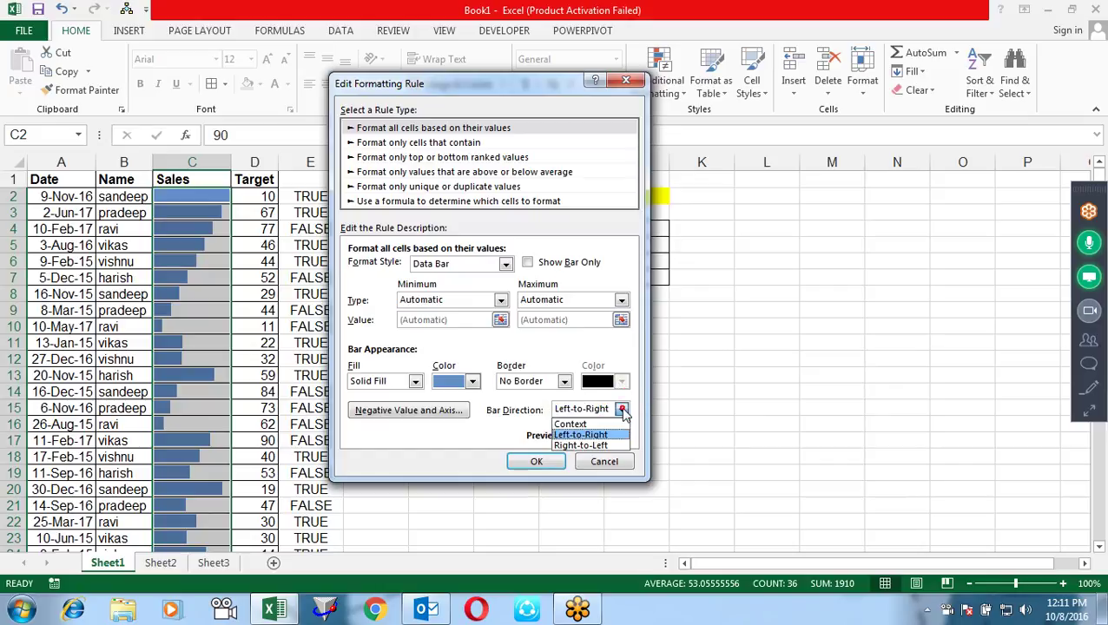
left_click(612, 445)
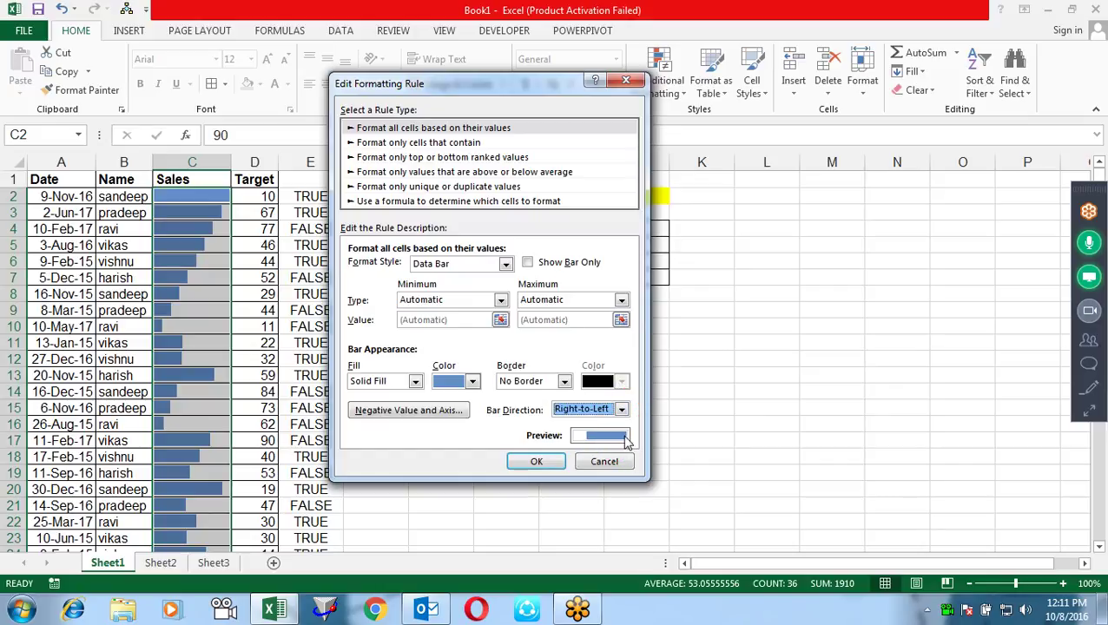
left_click(540, 462)
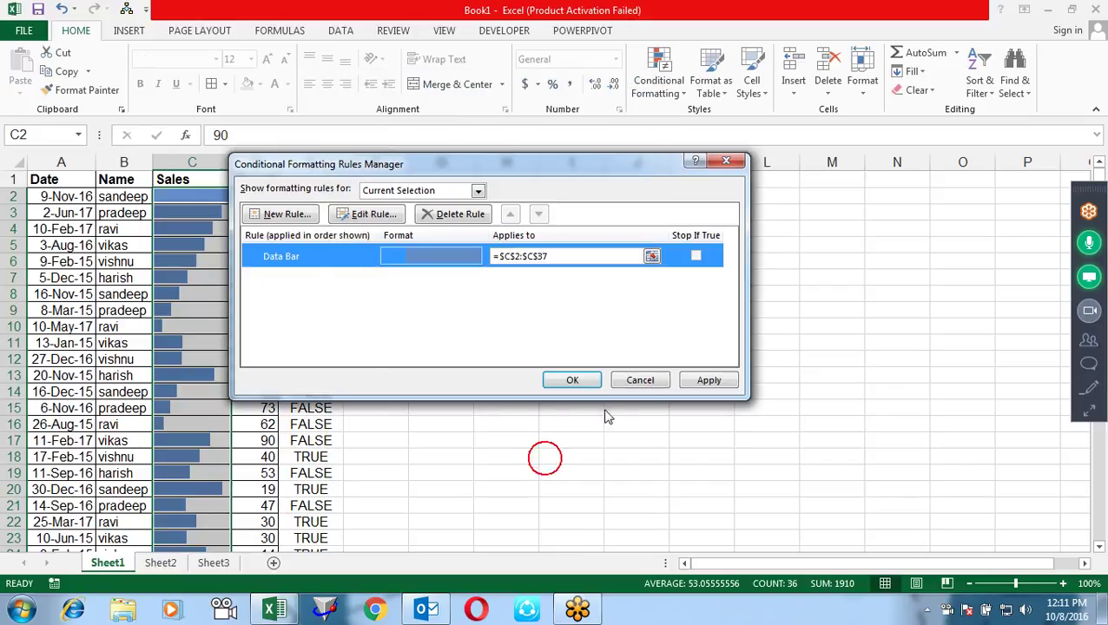
left_click(713, 379)
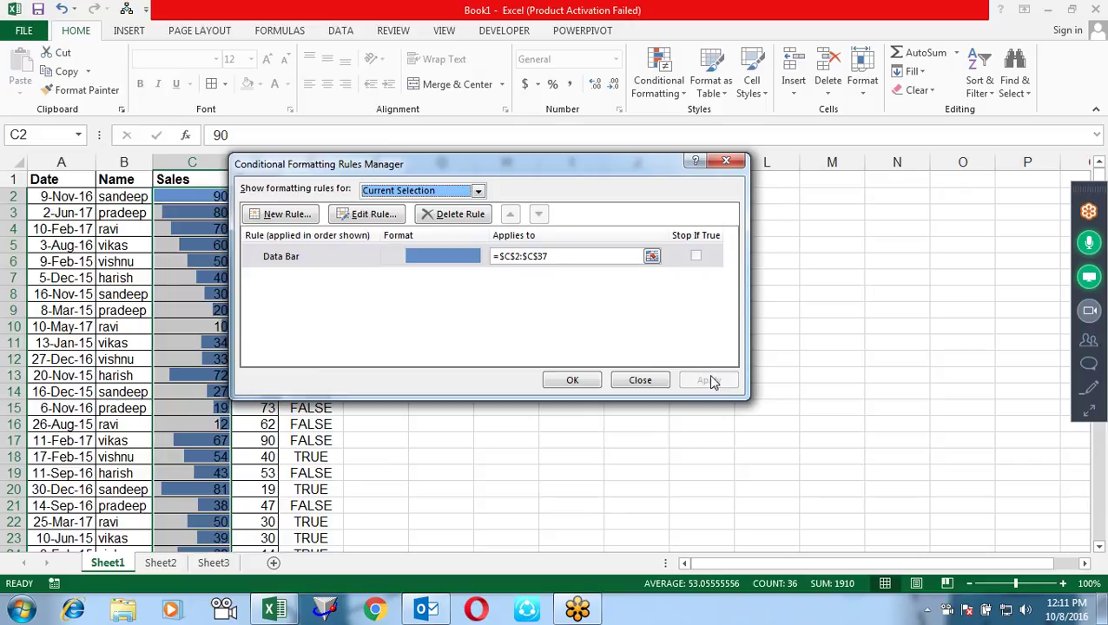
Change the Sales rule to the five-arrow Icon Set and inspect its 20 percent threshold
double_click(396, 257)
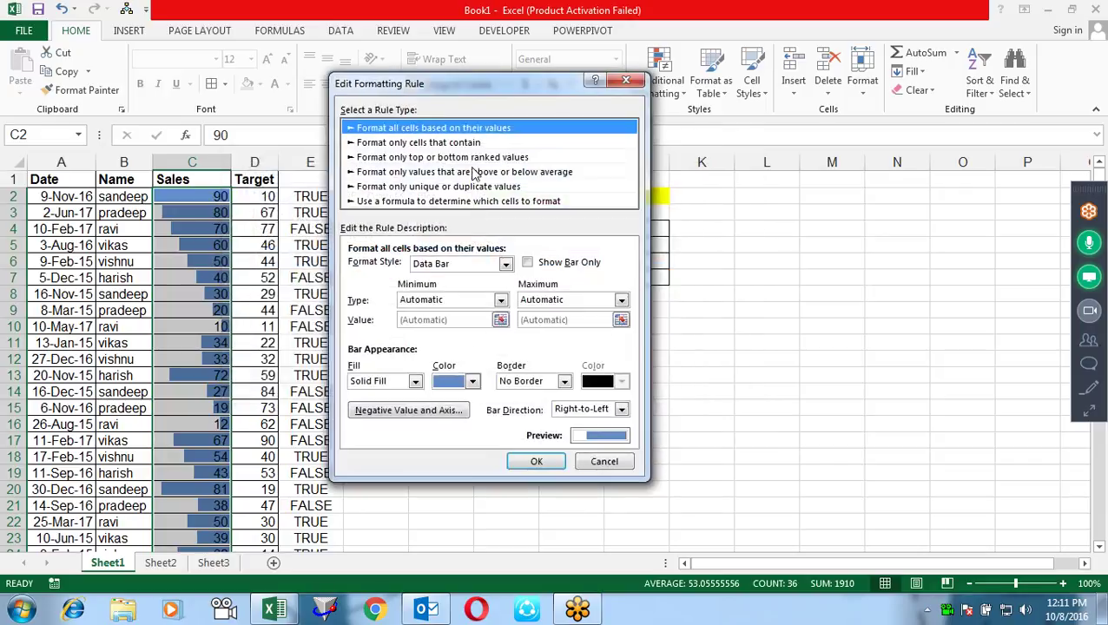
left_click(469, 264)
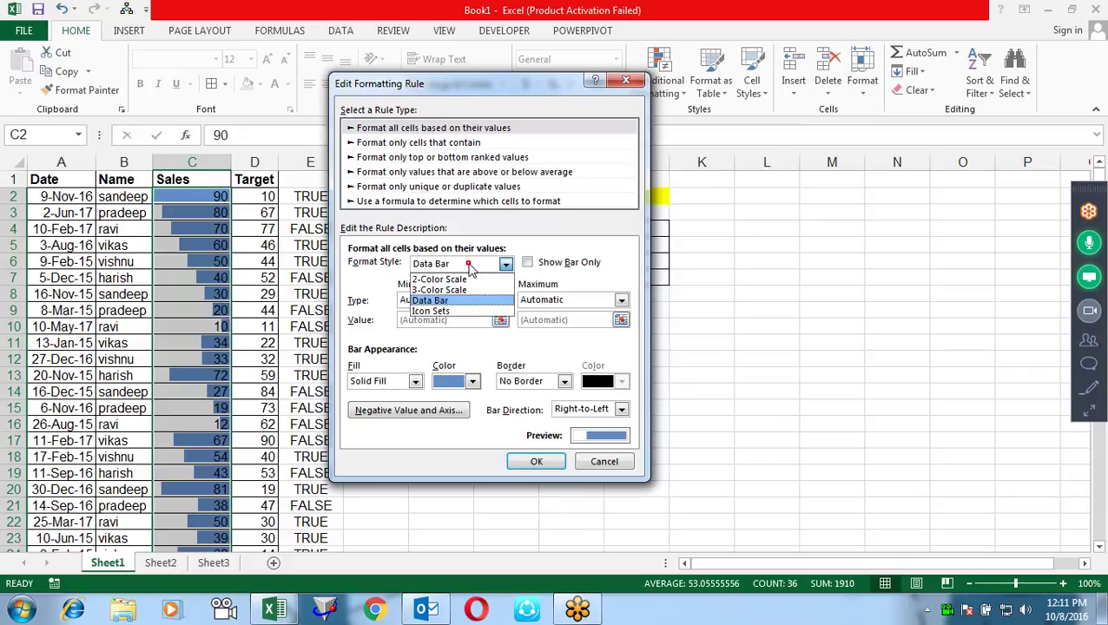
left_click(465, 312)
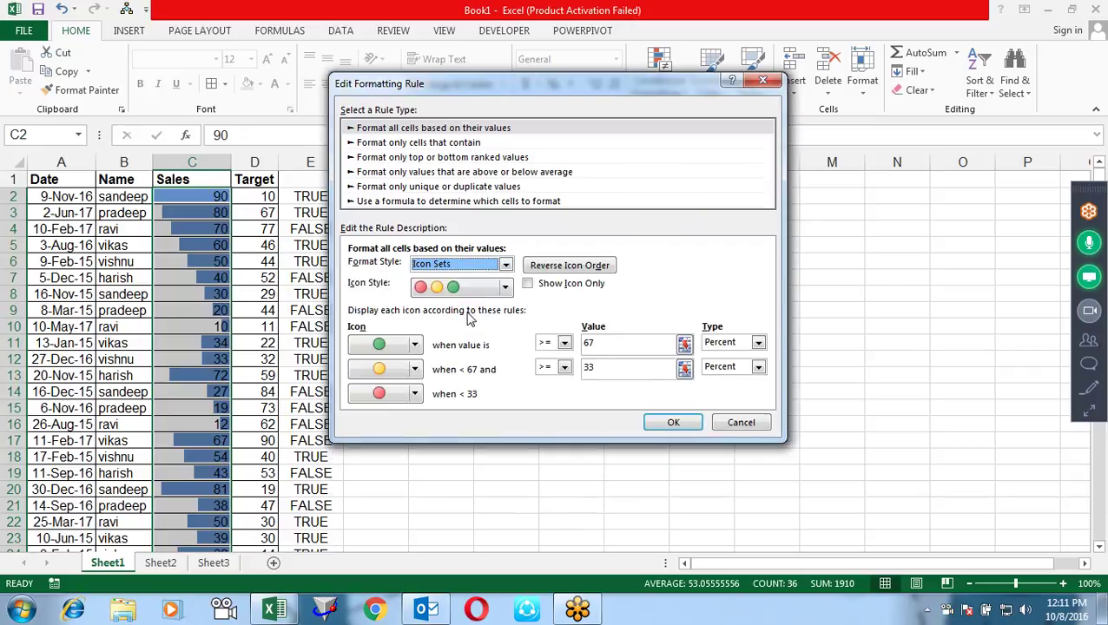
left_click(505, 287)
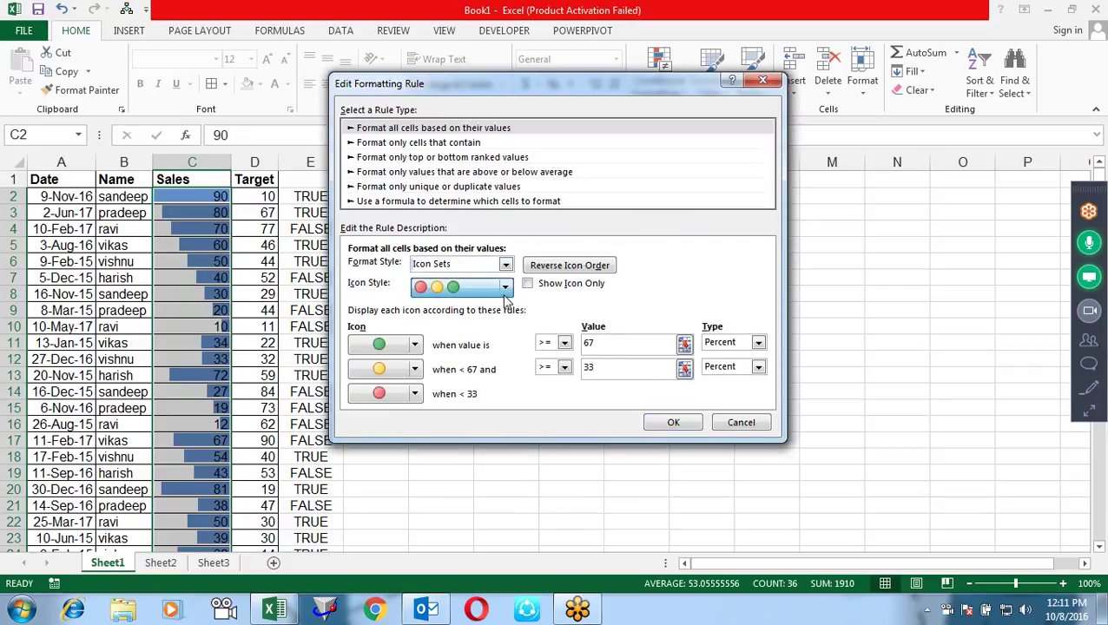
left_click_drag(507, 345, 511, 401)
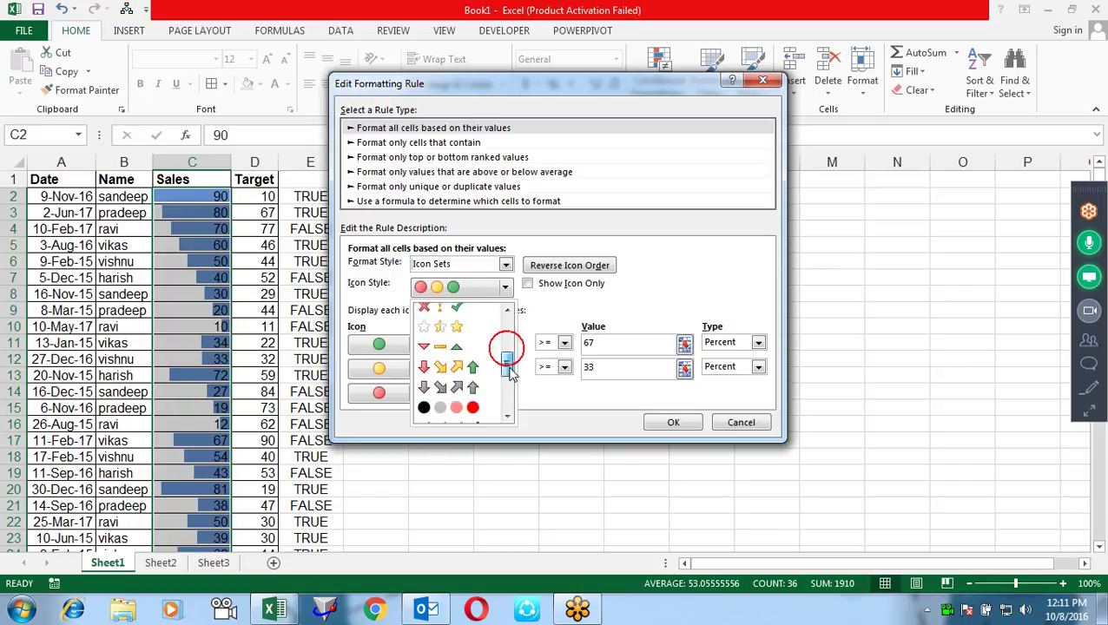
left_click(456, 355)
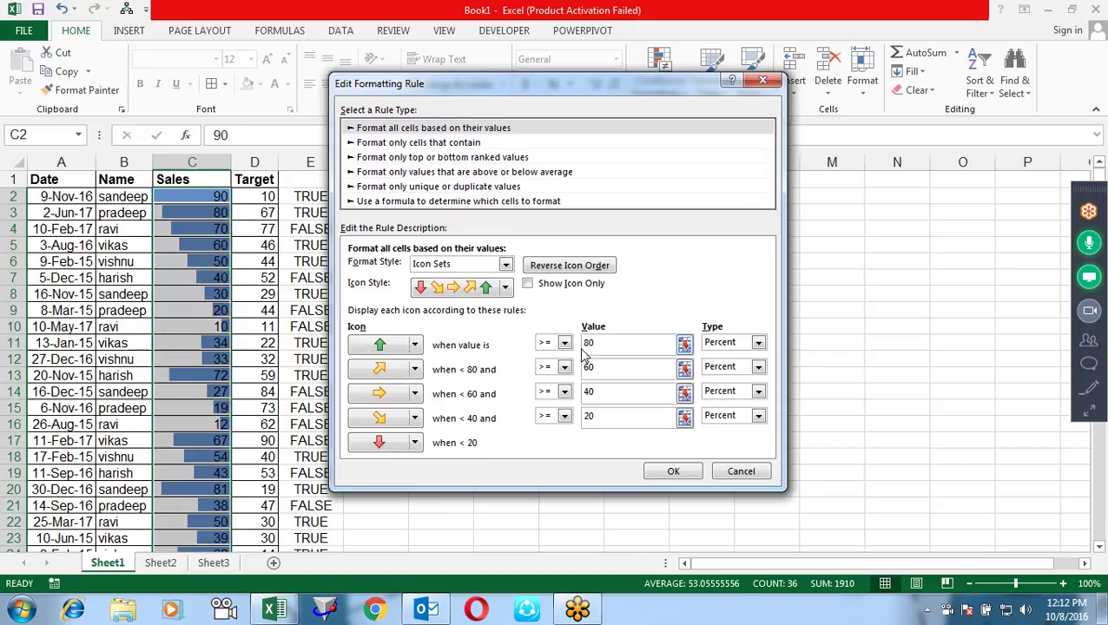
left_click(627, 388)
left_click(625, 415)
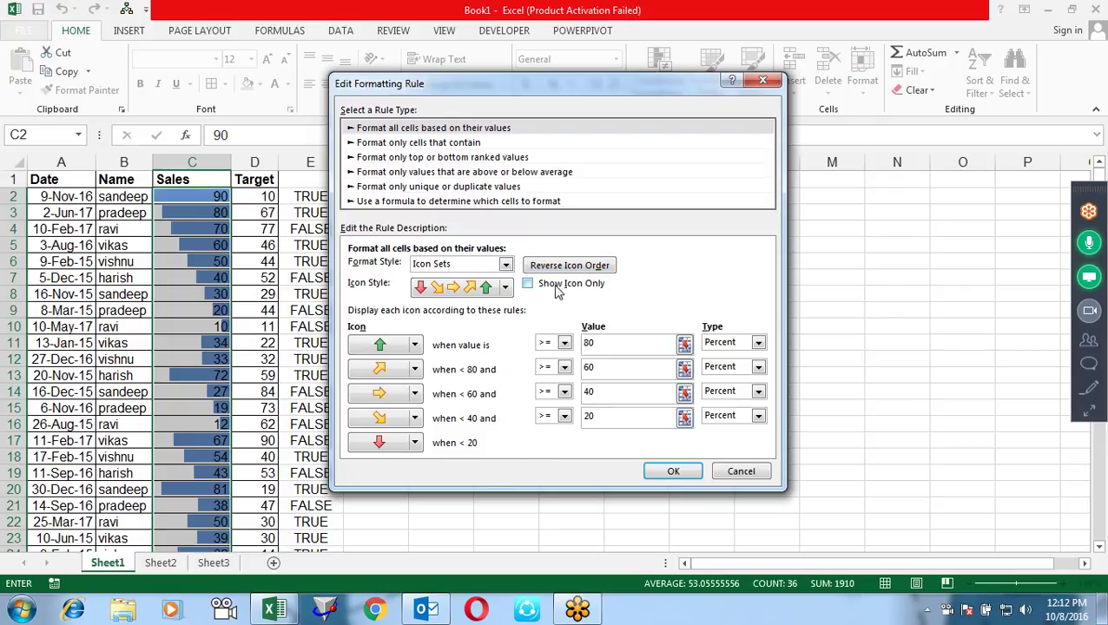
Reverse the arrow icon order, keeping the numbers visible beside the icons
left_click(550, 292)
left_click(549, 287)
left_click(572, 266)
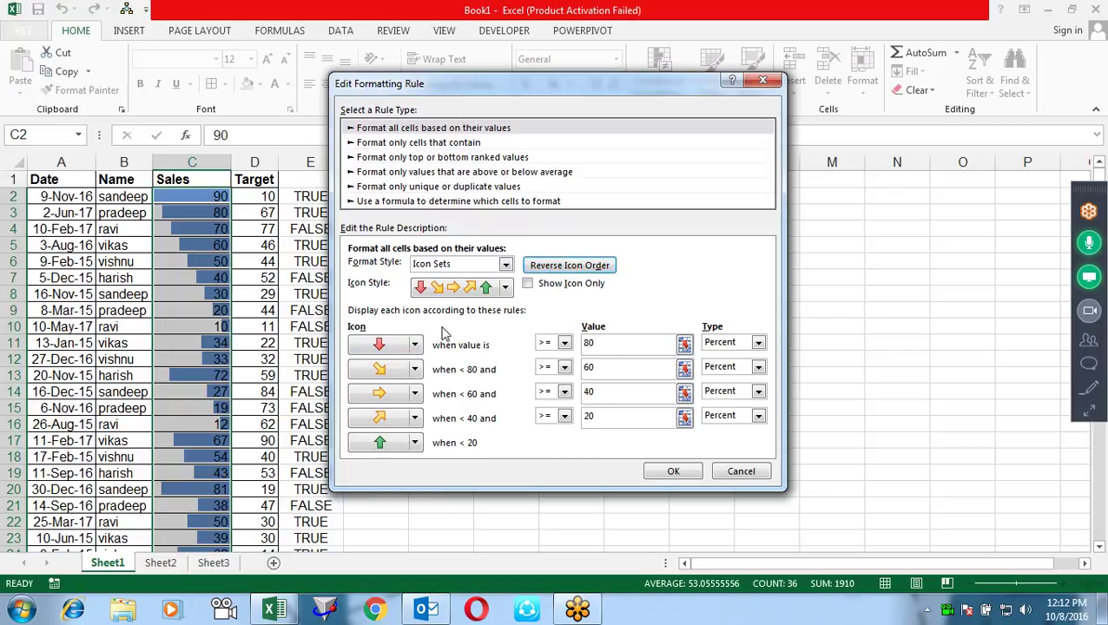
left_click(493, 266)
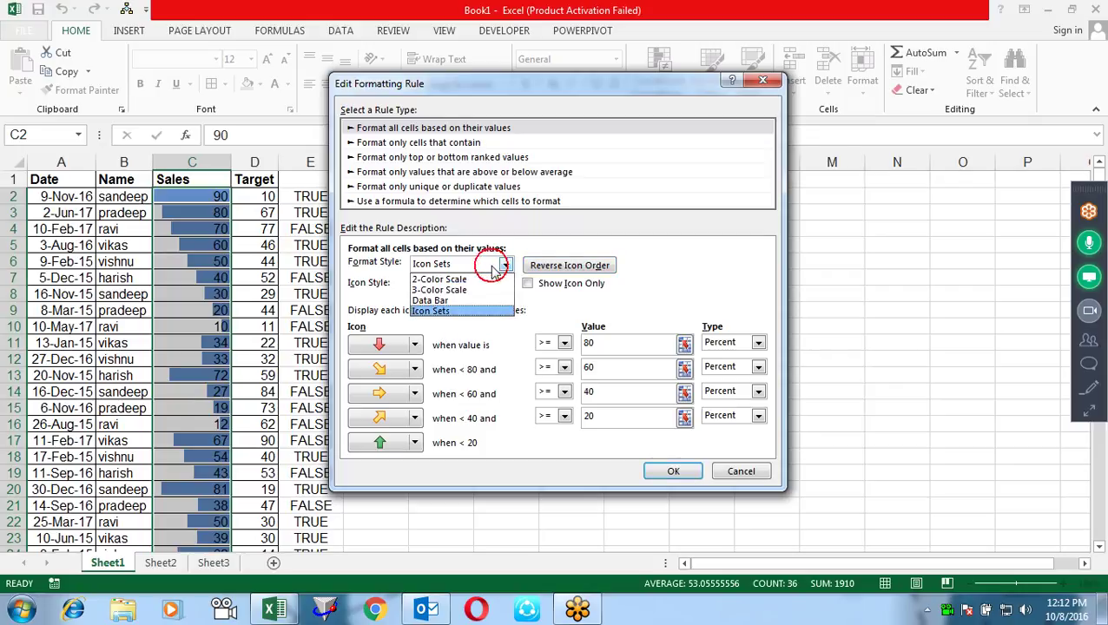
left_click(492, 265)
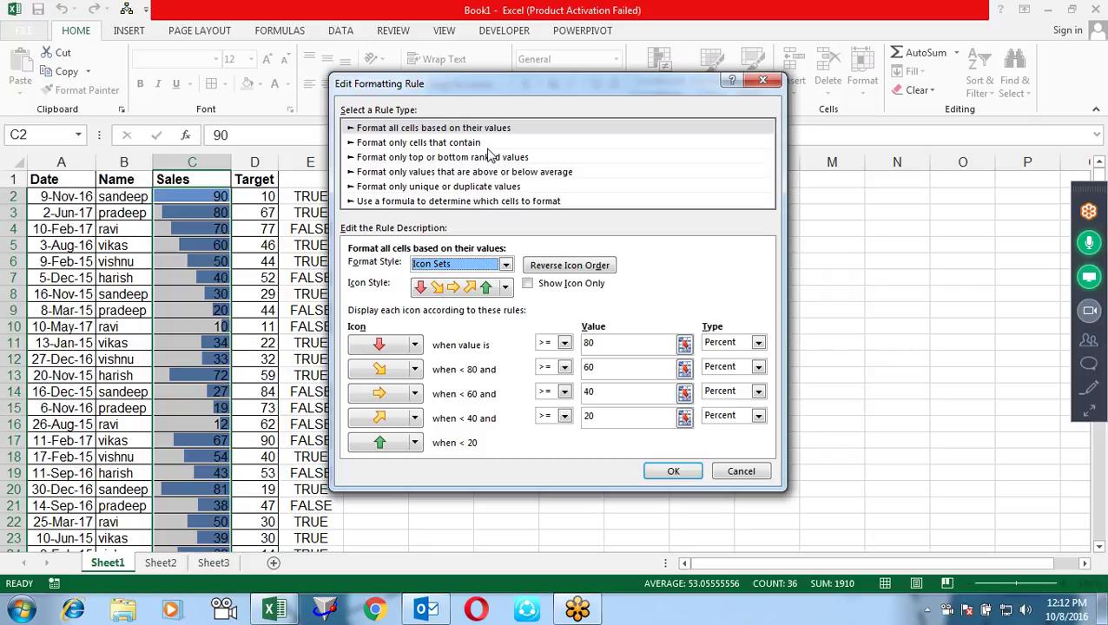
left_click(488, 144)
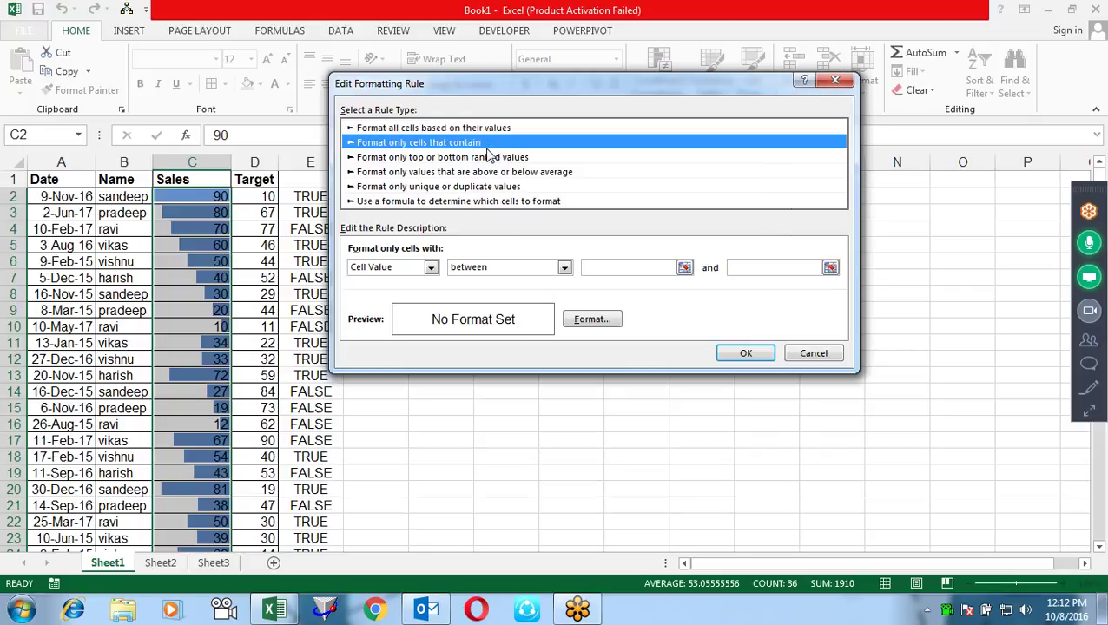
Try a Cell Value greater than or equal to condition, leaving the format unset
left_click(432, 269)
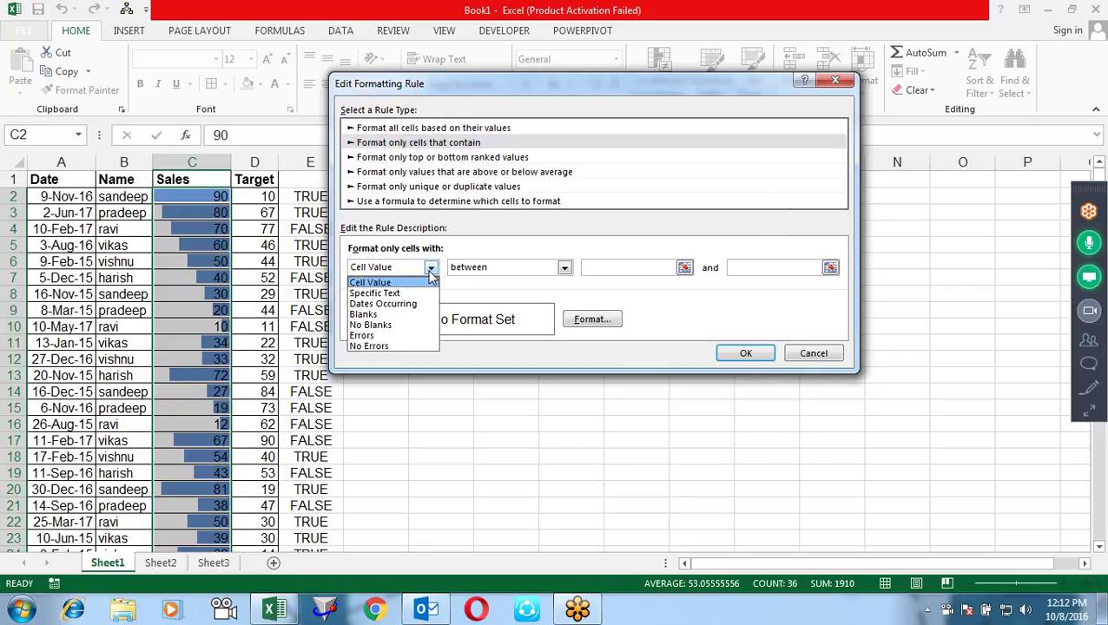
left_click(479, 268)
left_click(496, 267)
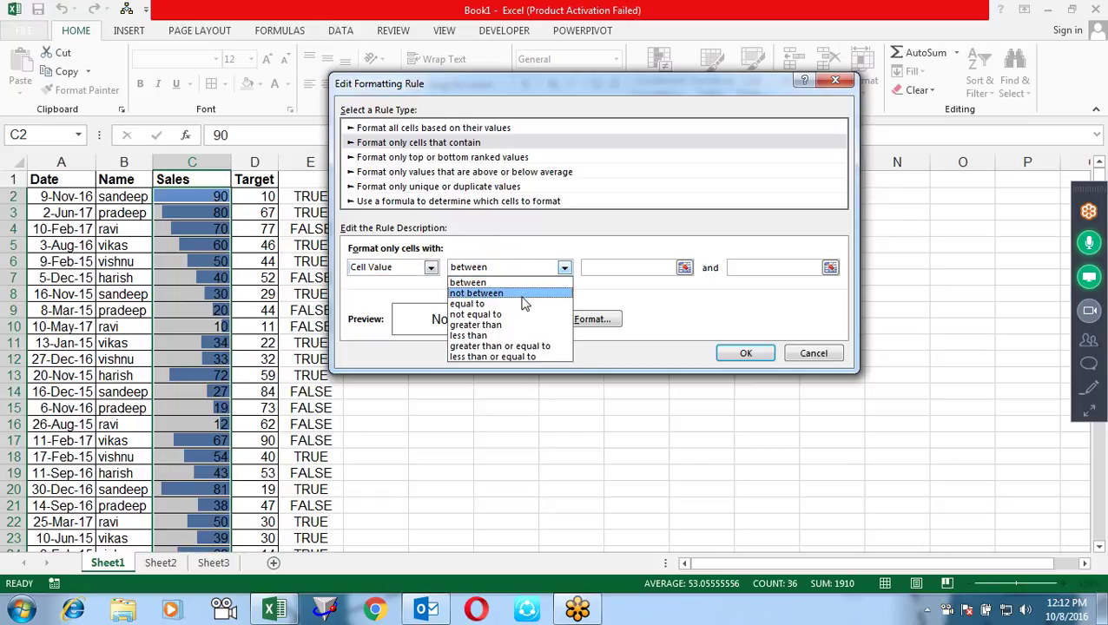
left_click(511, 345)
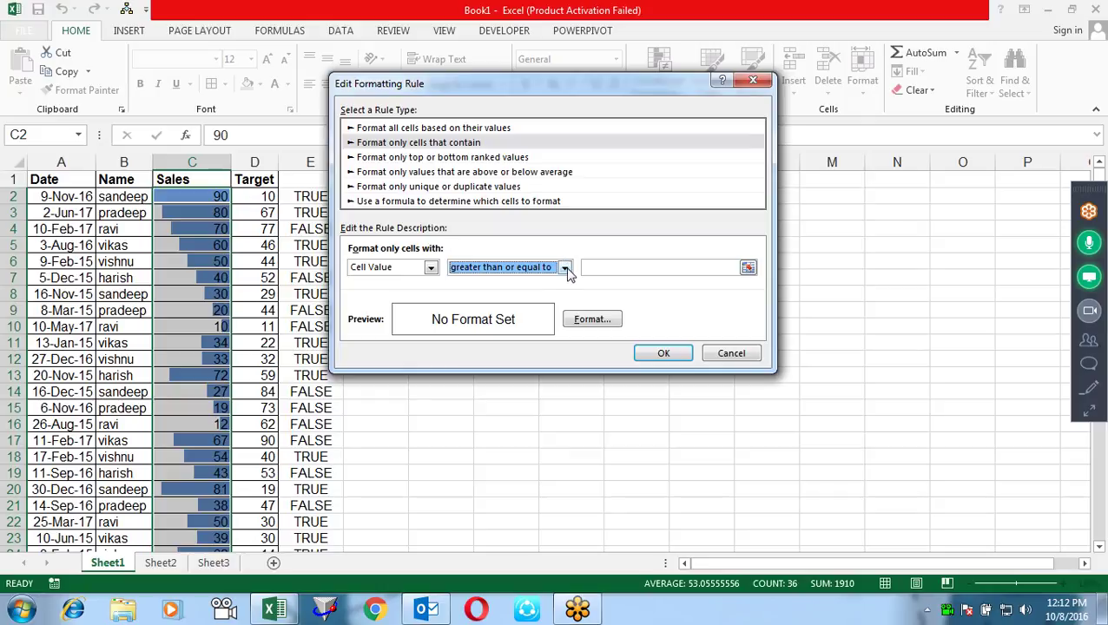
left_click(585, 323)
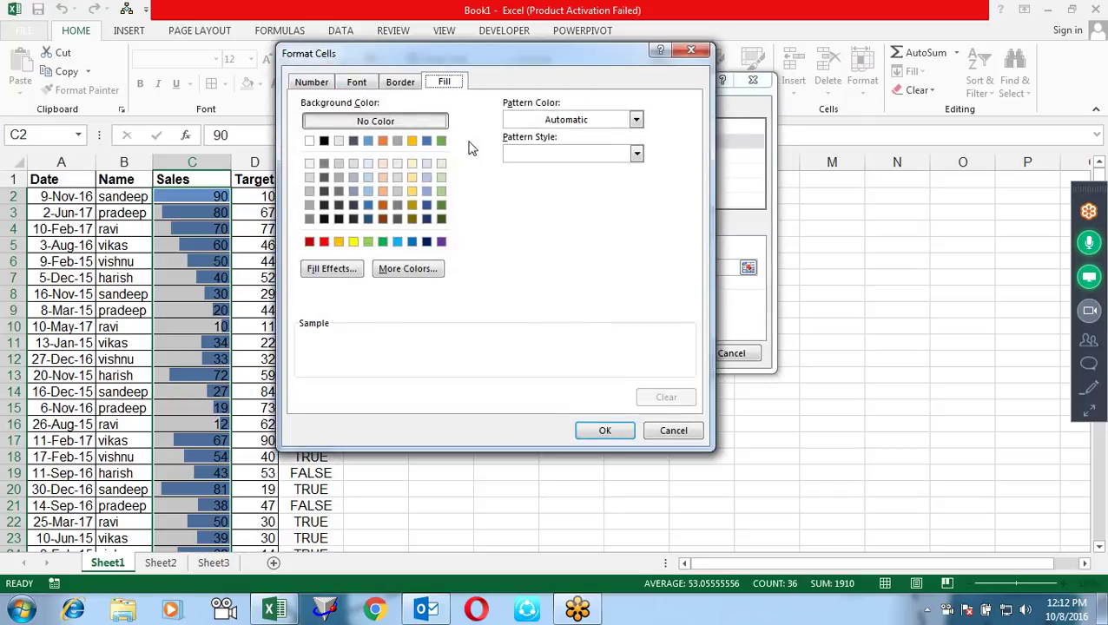
left_click(692, 49)
Switch the condition to Specific Text, containing
left_click(564, 268)
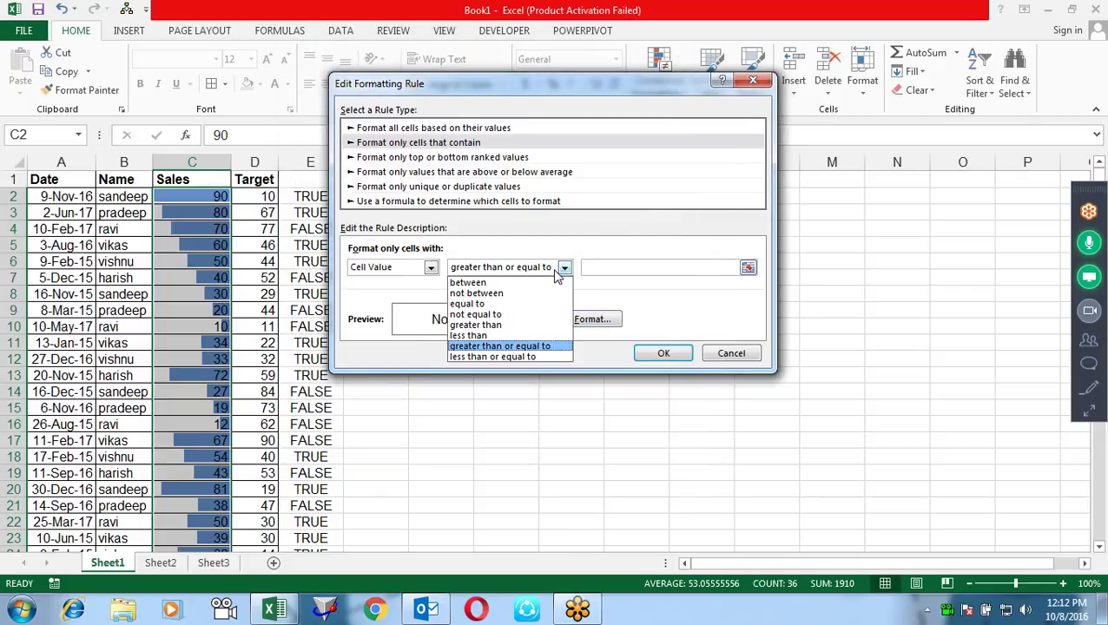
left_click(369, 266)
left_click(371, 266)
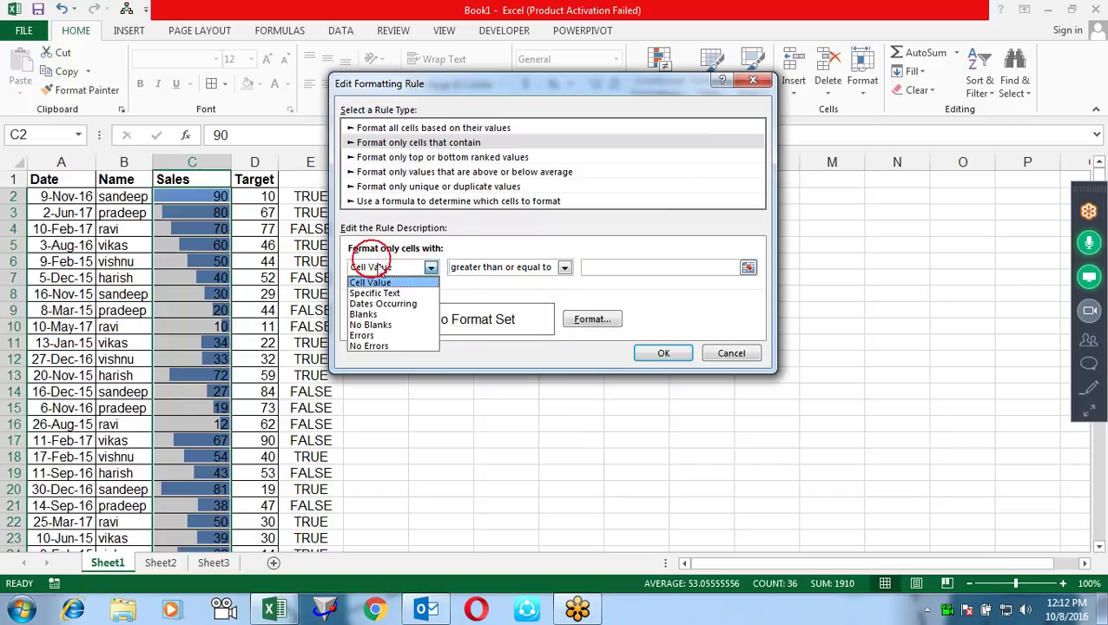
left_click(383, 294)
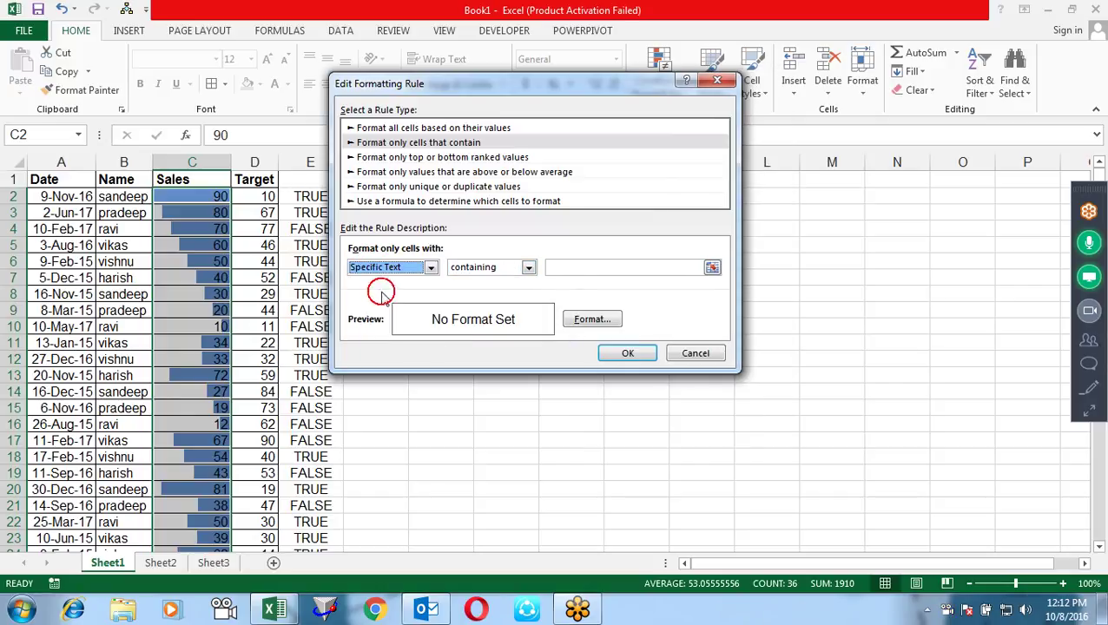
left_click(521, 268)
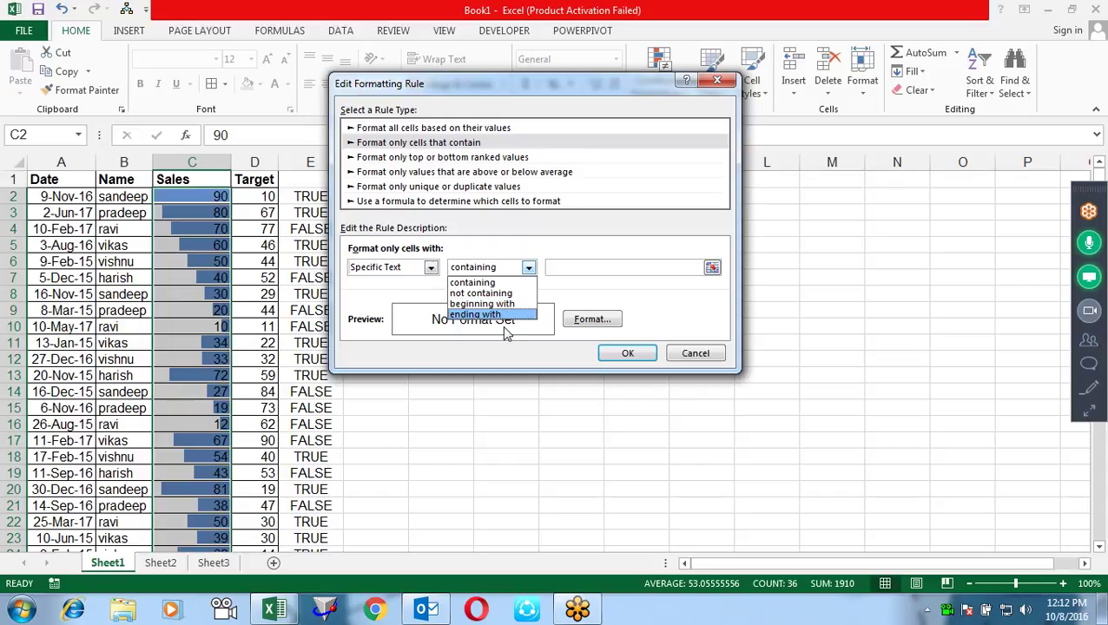
left_click(517, 232)
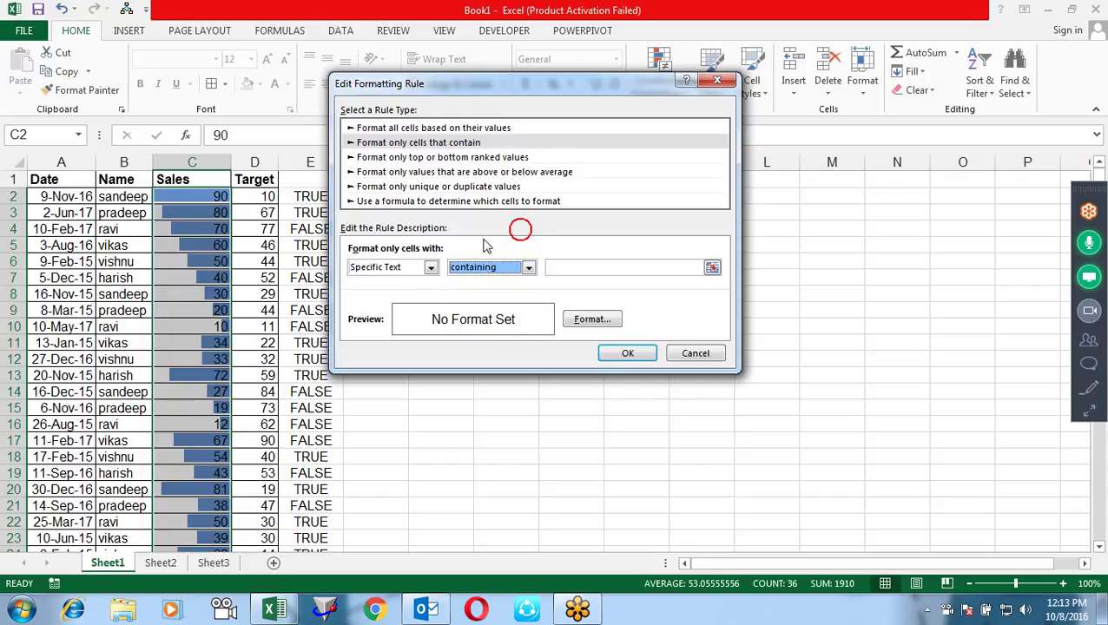
left_click(399, 266)
Try Dates Occurring, Blanks and Errors as the cell condition, leaving Errors selected
left_click(408, 304)
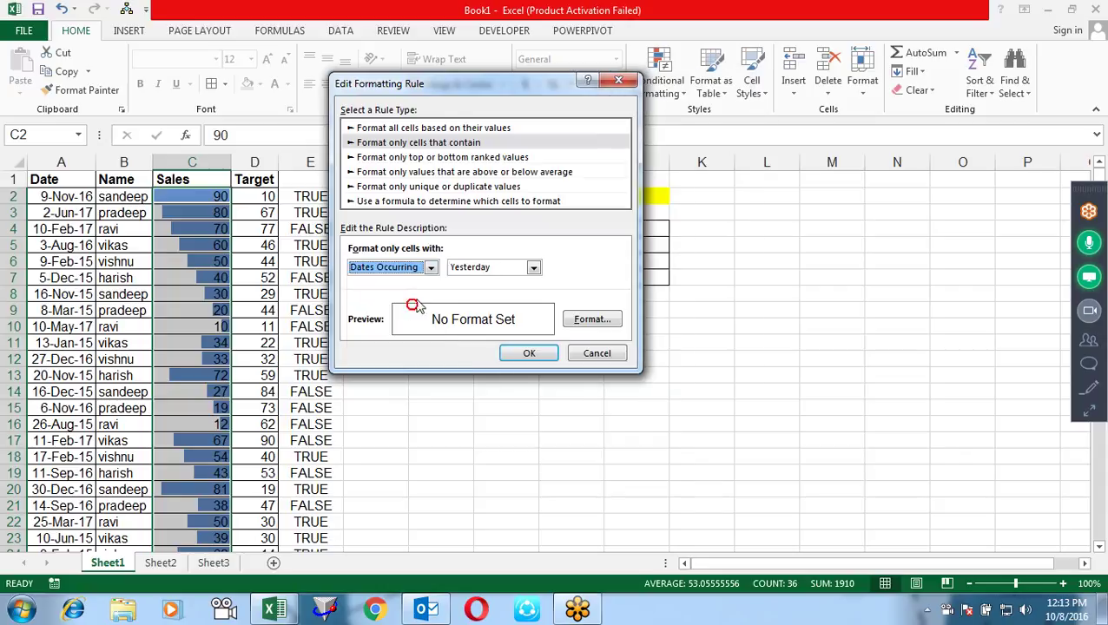
left_click(519, 266)
left_click(417, 273)
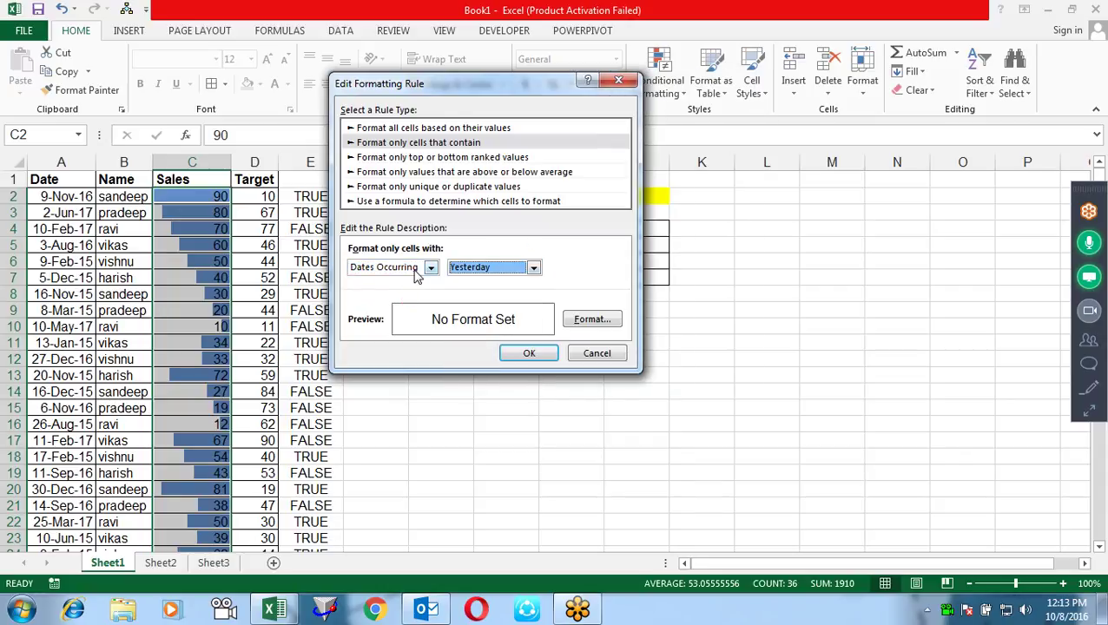
left_click(415, 271)
left_click(405, 313)
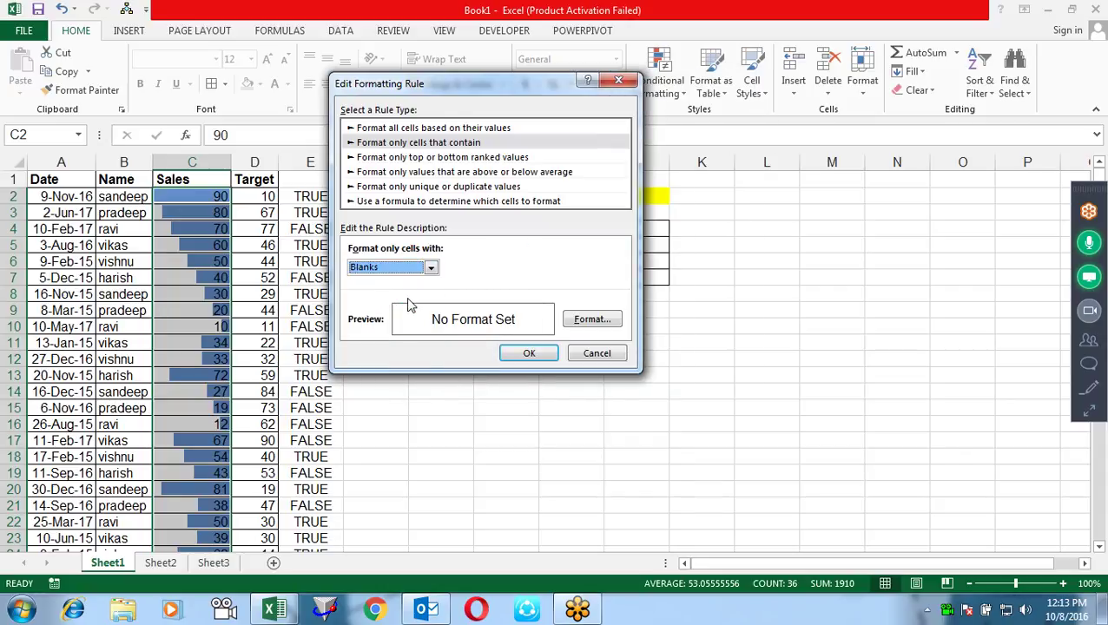
left_click(431, 267)
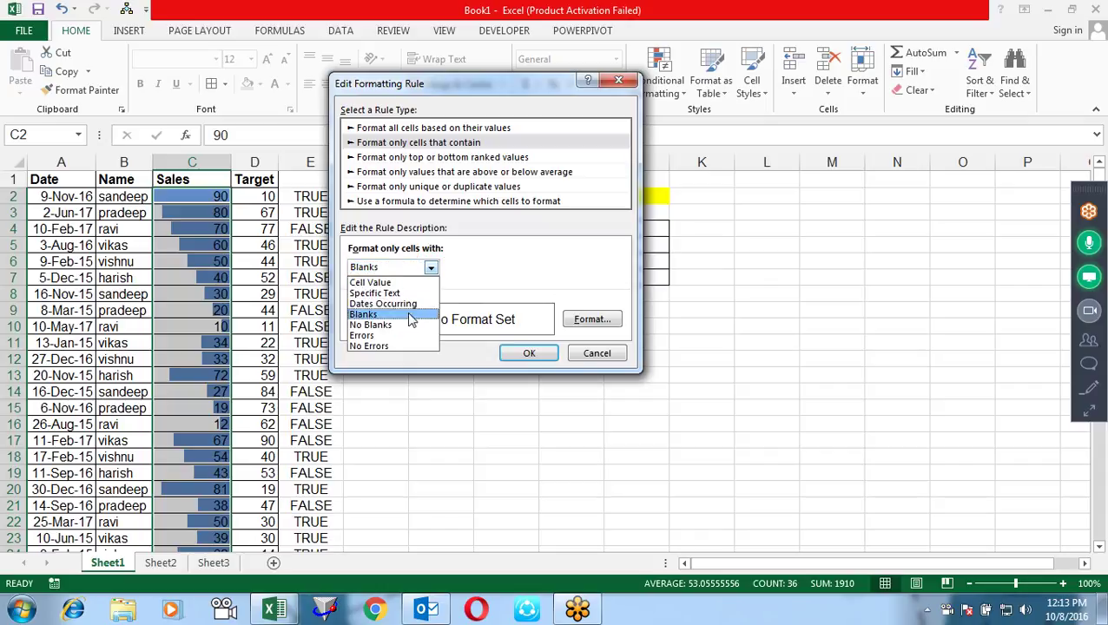
left_click(408, 330)
left_click(410, 267)
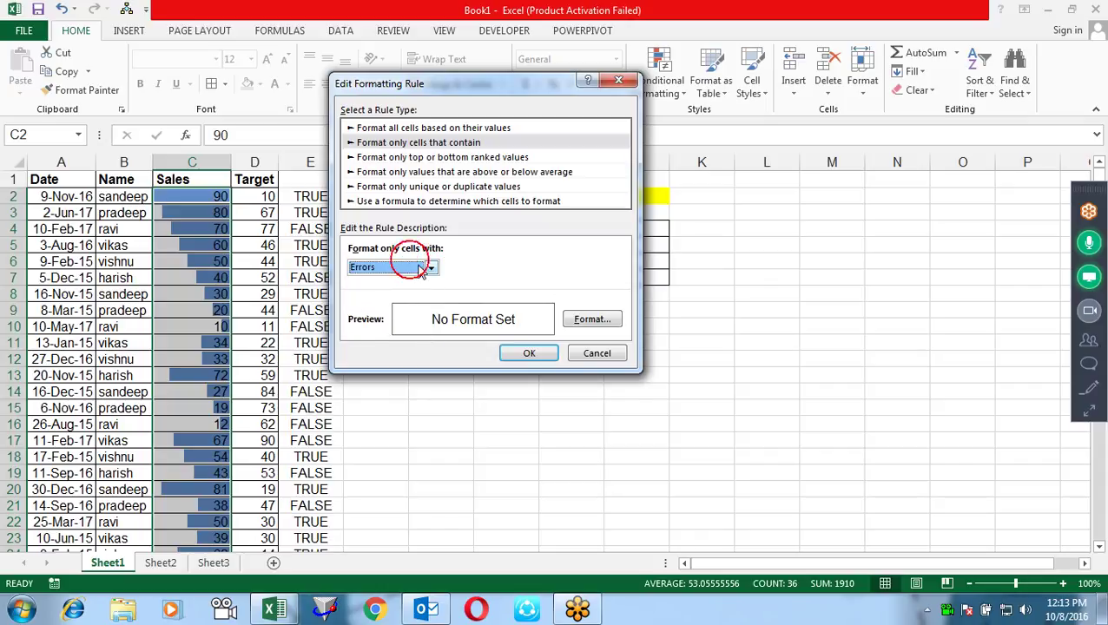
left_click(519, 282)
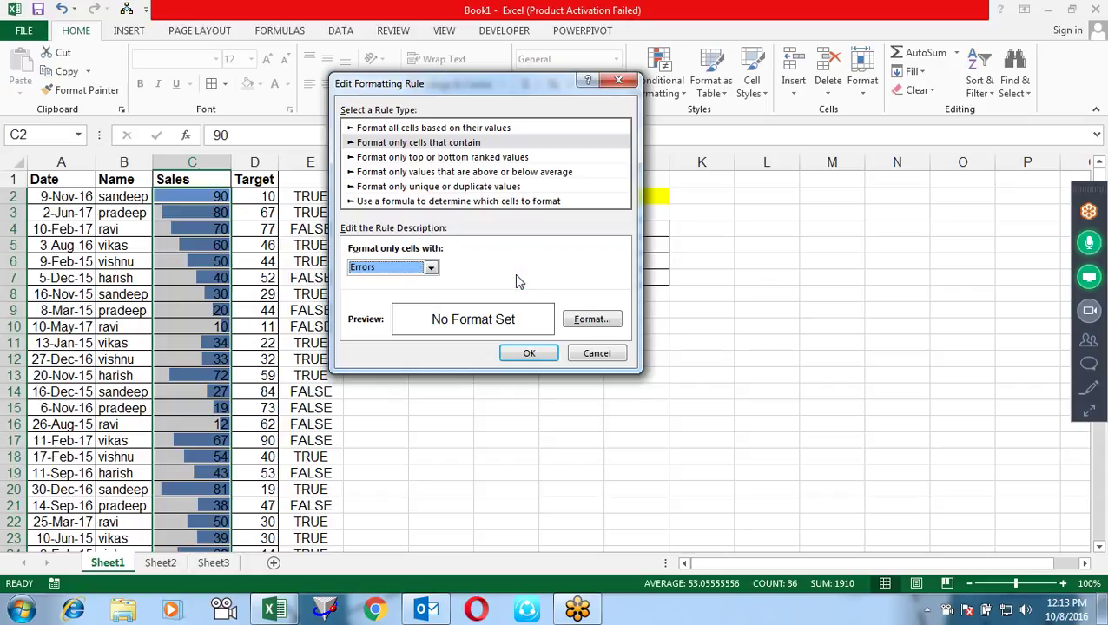
Change the rule type to format only top or bottom ranked values (Top 10)
left_click(387, 268)
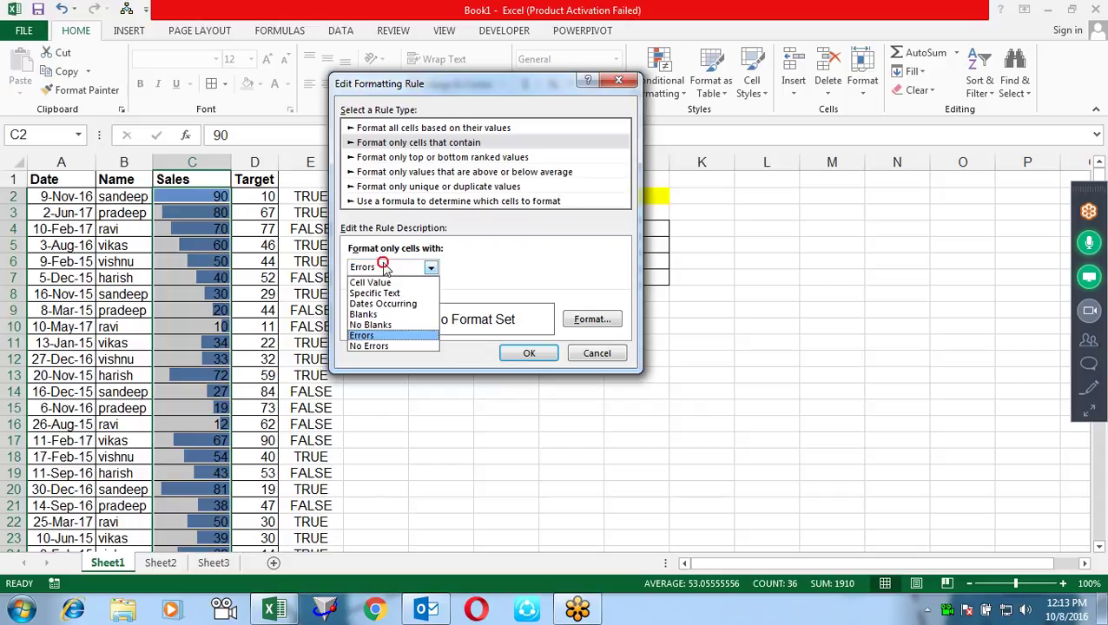
left_click(429, 155)
left_click(421, 159)
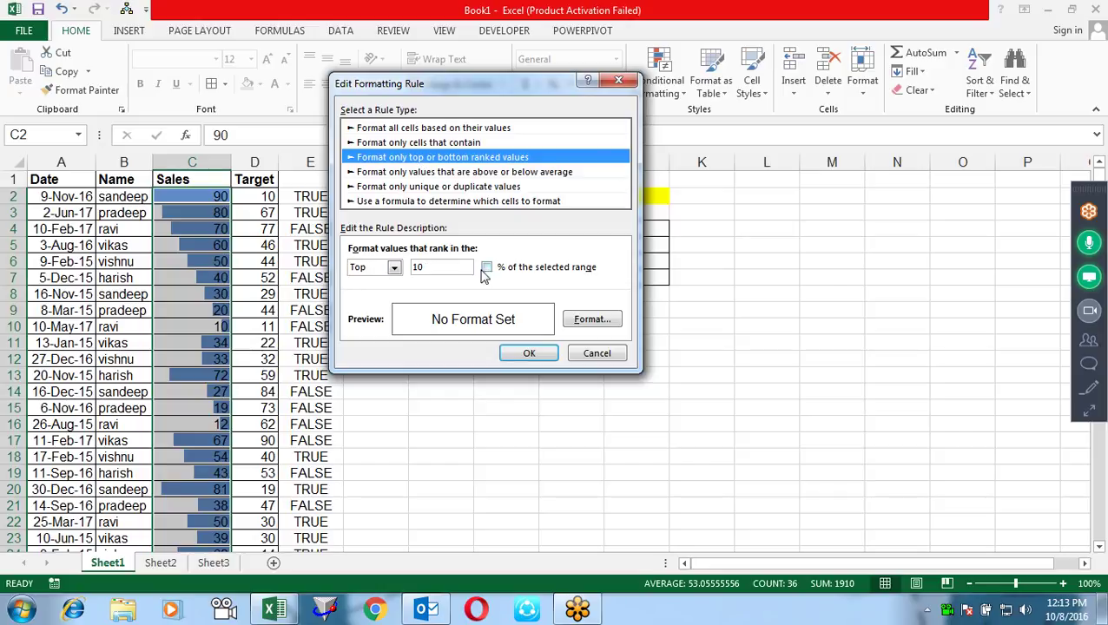
Toggle '% of the selected range' on and off, keeping the ranking from the Top
left_click(487, 268)
left_click(486, 269)
left_click(358, 268)
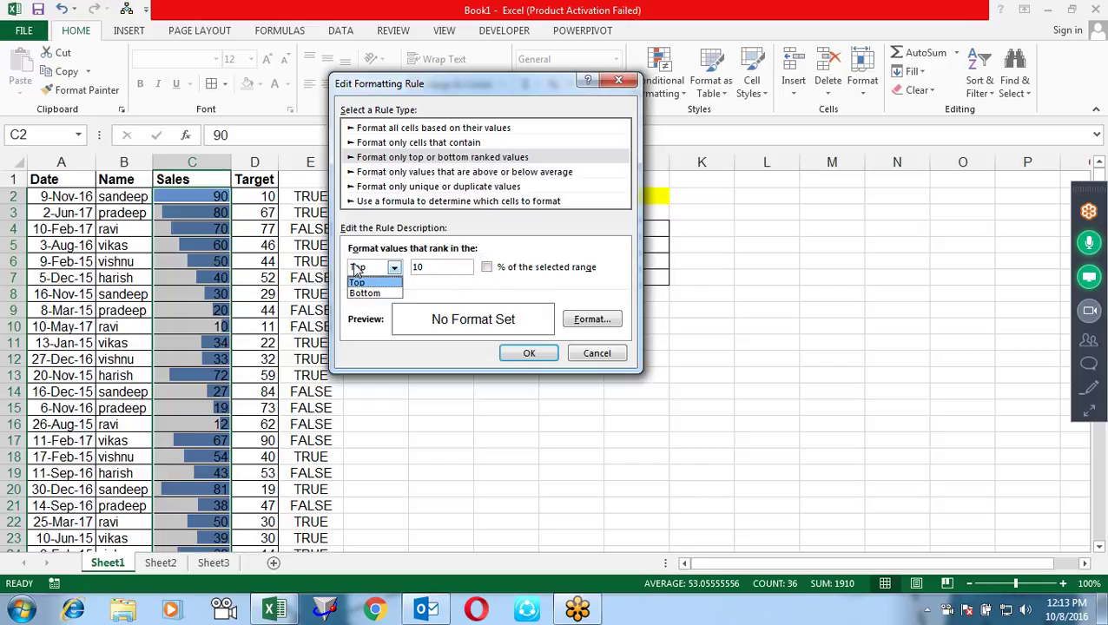
left_click(355, 265)
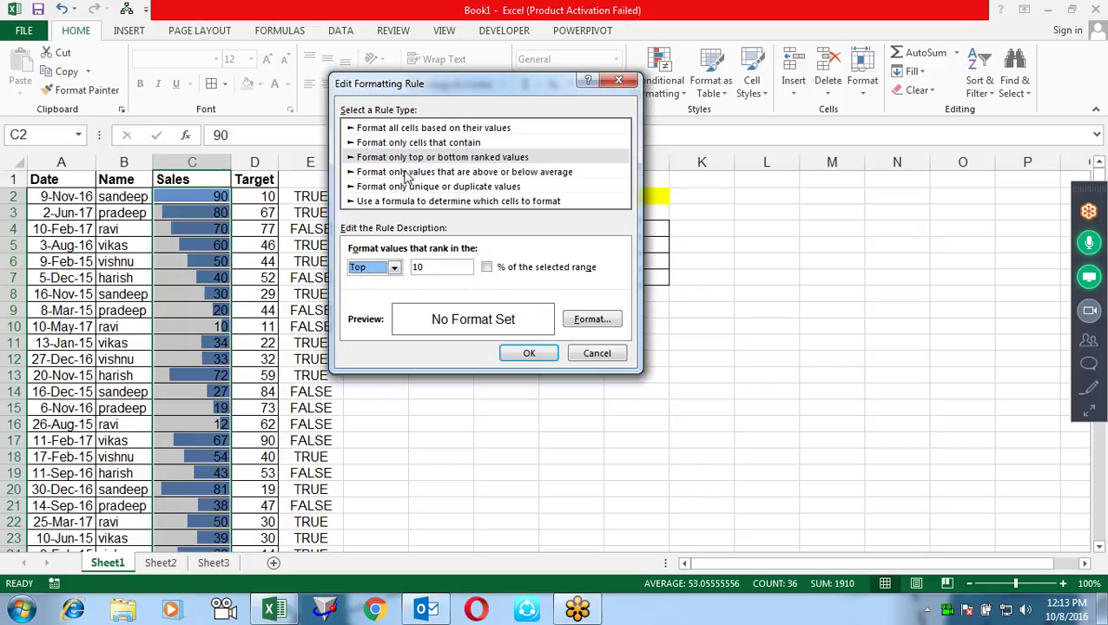
Try the above-or-below-average rule type and view its comparison options
left_click(406, 173)
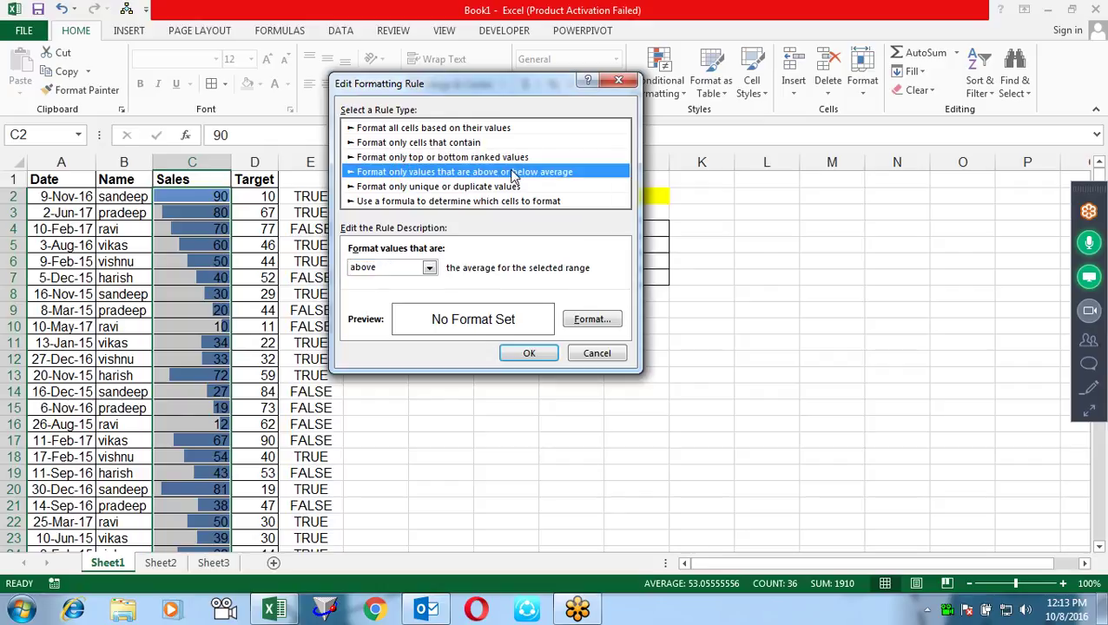
left_click(360, 269)
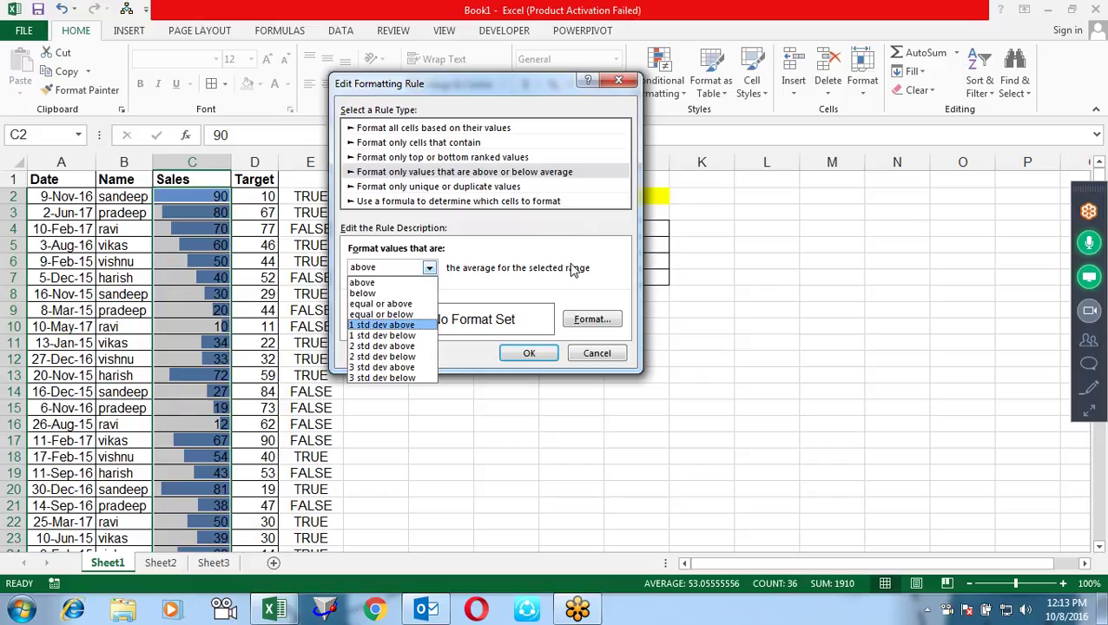
left_click(573, 268)
Try the duplicate values rule type, then switch to a formula-based rule
left_click(426, 186)
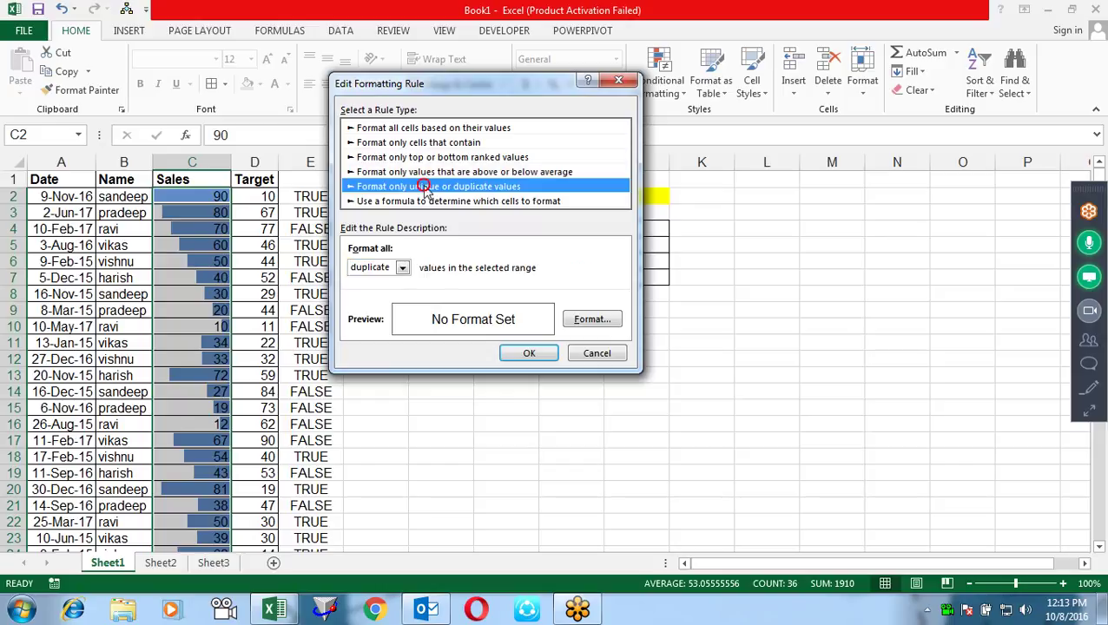
left_click(372, 269)
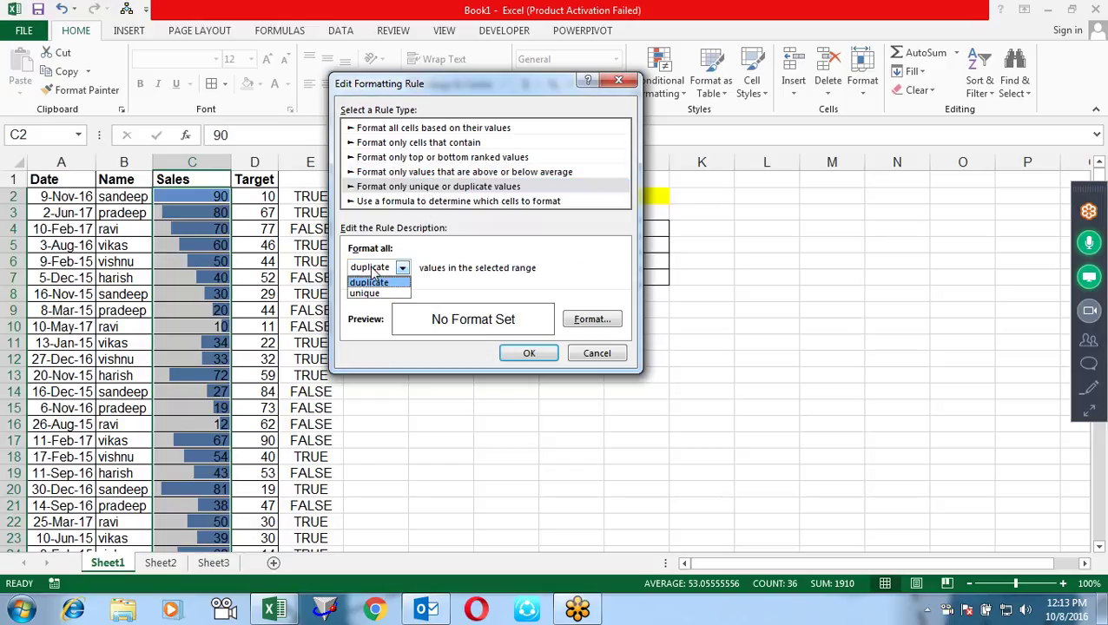
left_click(370, 267)
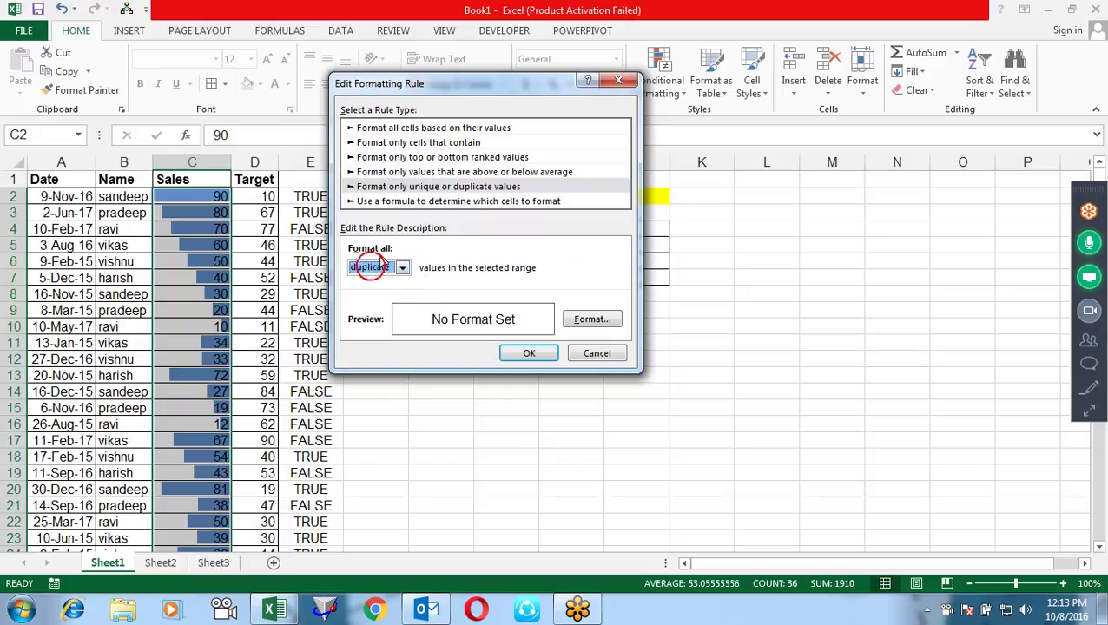
left_click(404, 202)
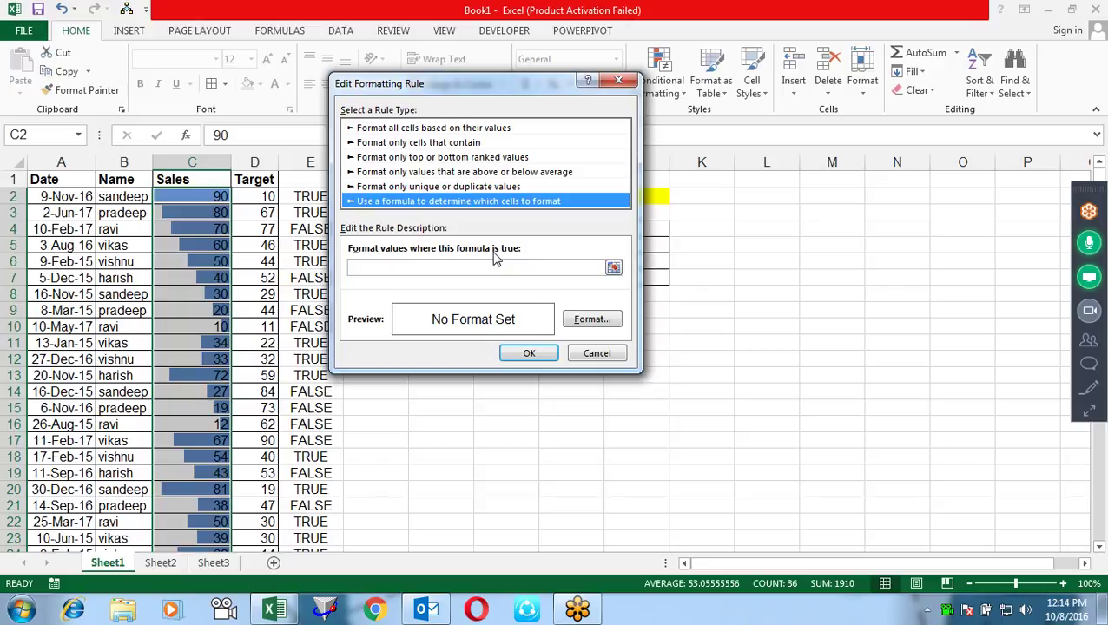
Close the formatting rule dialogs unchanged and select the Date-to-Target table on Sheet1
left_click(596, 353)
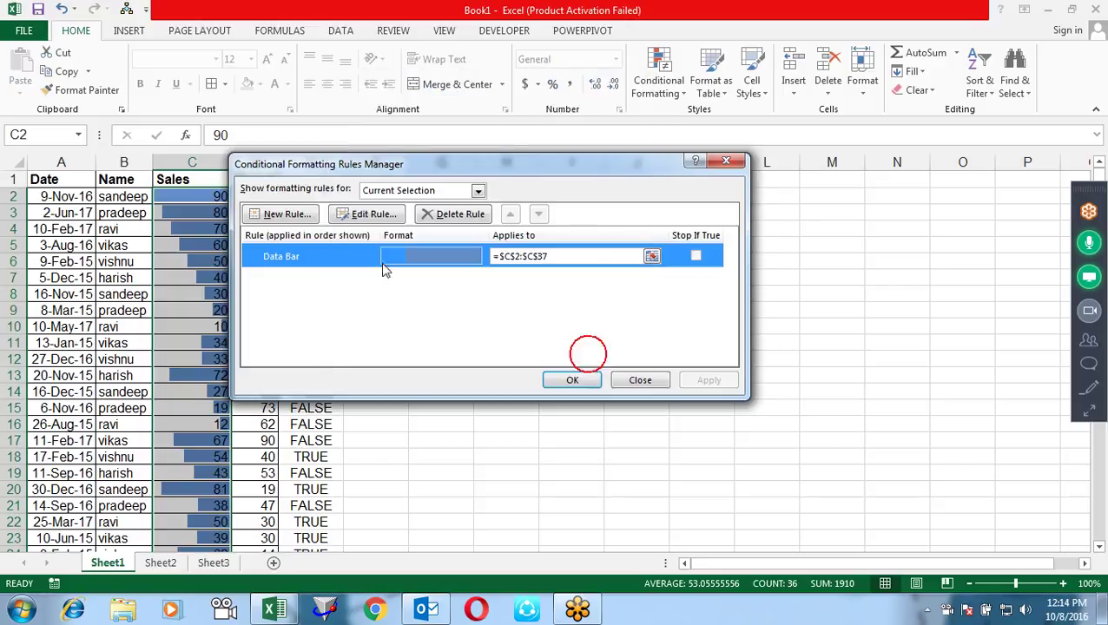
left_click(640, 381)
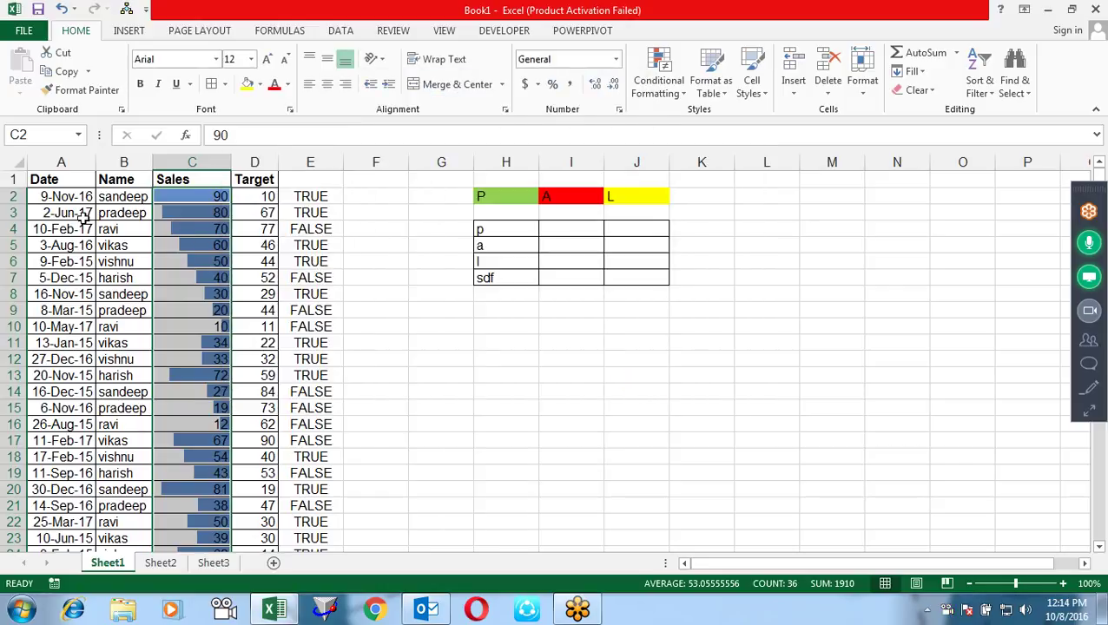
left_click(53, 180)
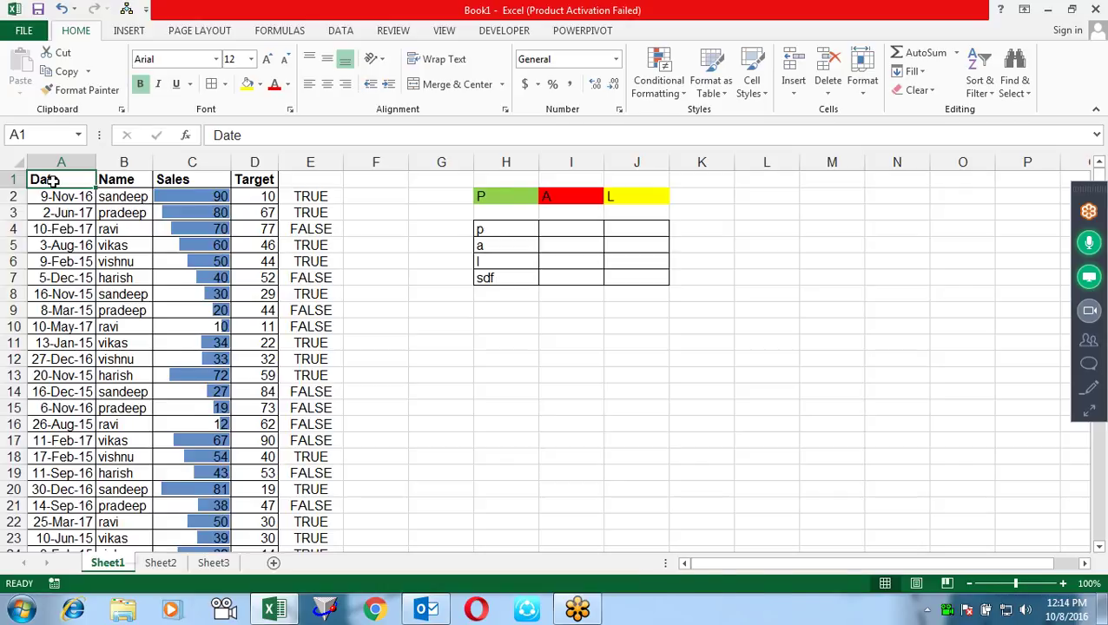
key("ctrl+shift+Down")
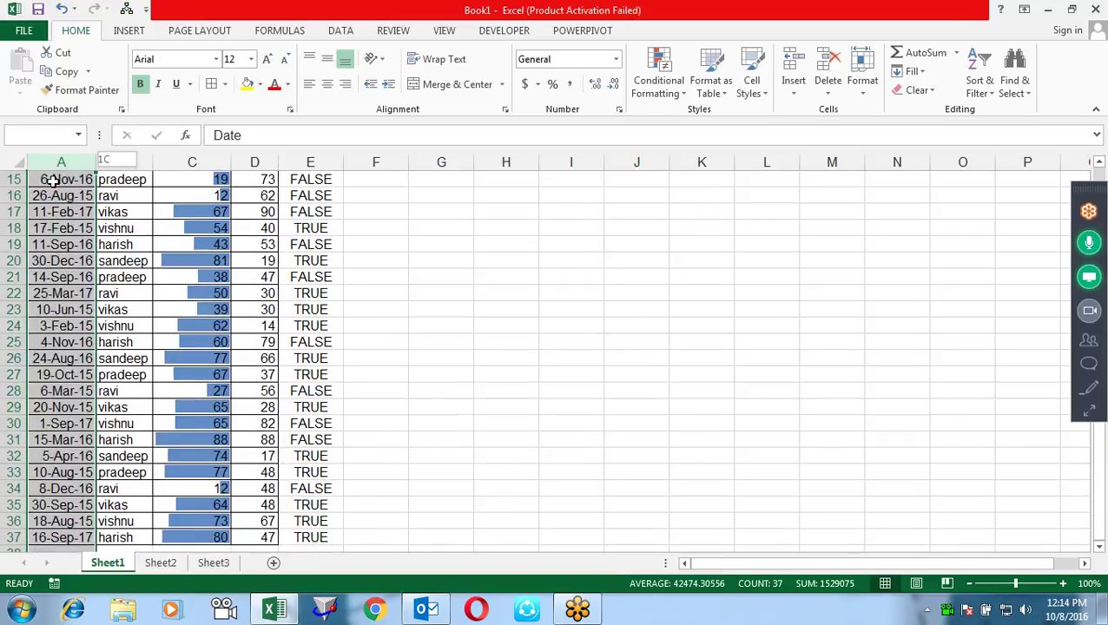
key("ctrl+Home")
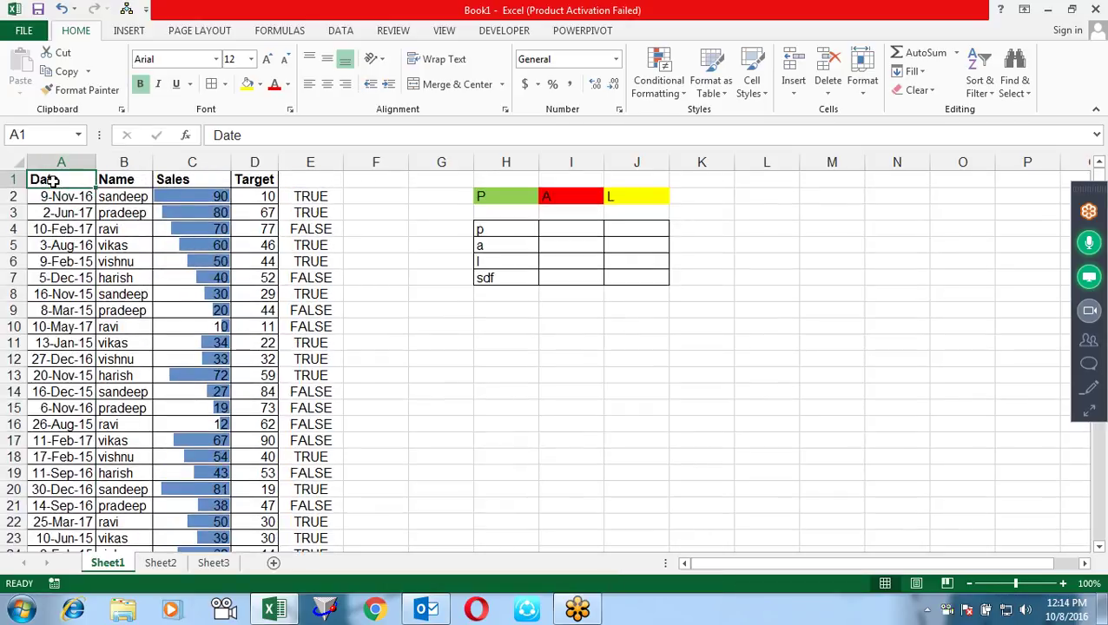
key("ctrl+shift+Right")
key("ctrl+shift+Down")
key("ctrl+q")
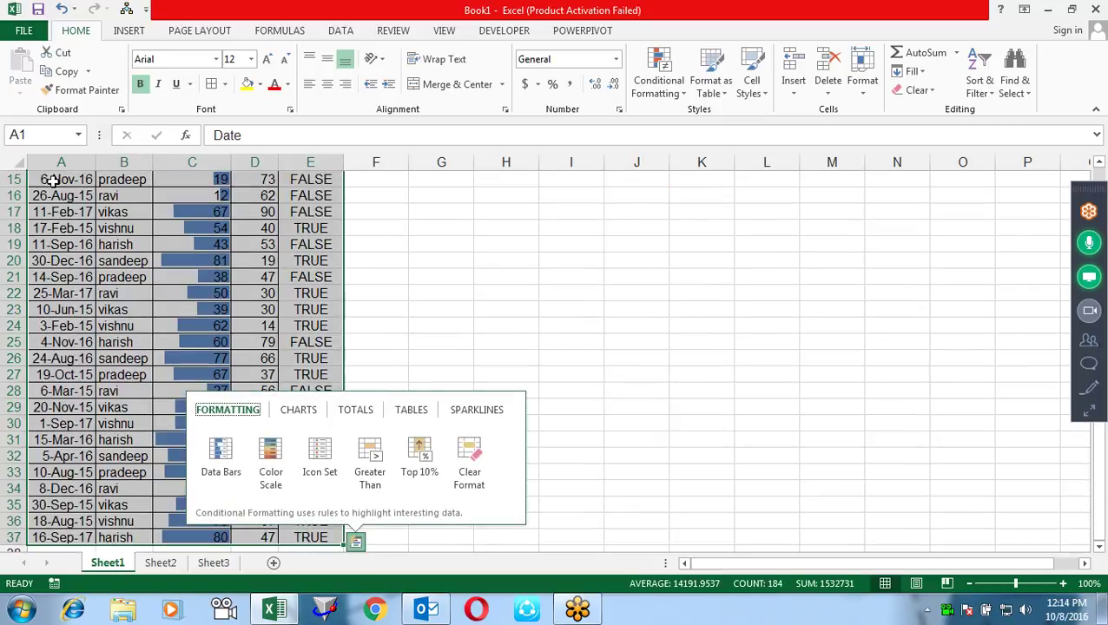
key("Escape")
key("ctrl+q")
key("Escape")
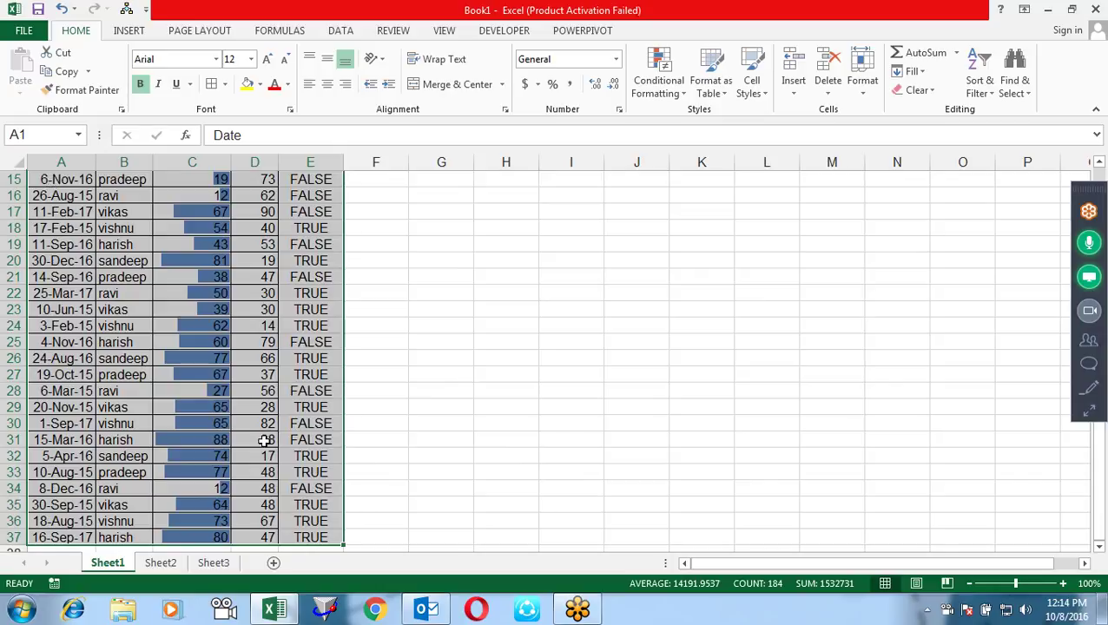
Reselect A1:D37 and copy the Date-to-Target table
left_click(258, 539)
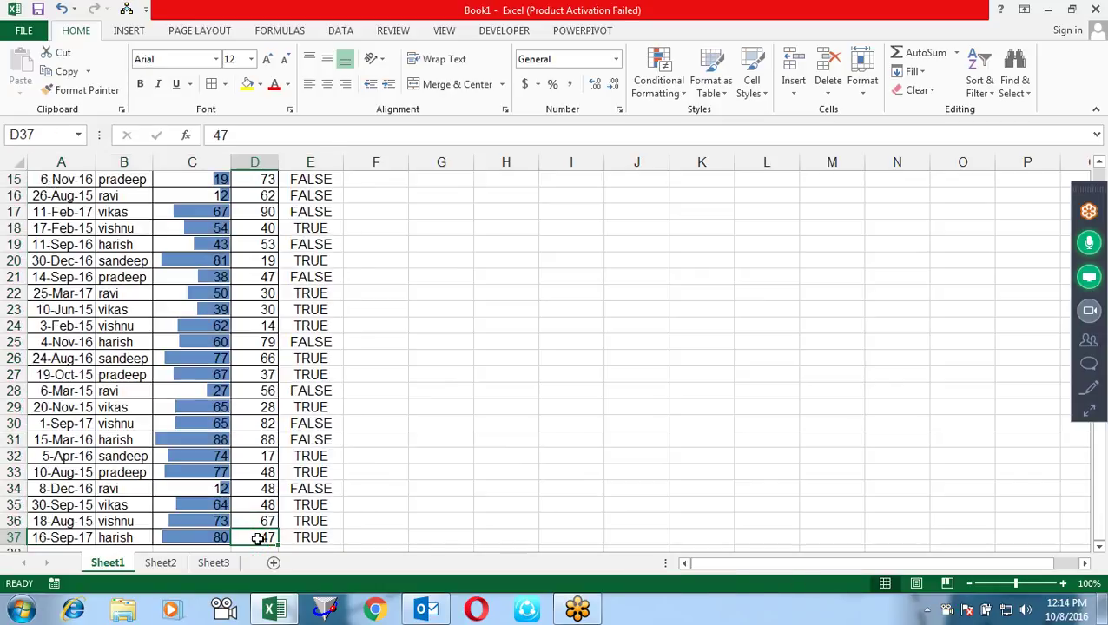
key("ctrl+shift+Left")
key("ctrl+shift+Up")
key("ctrl+c")
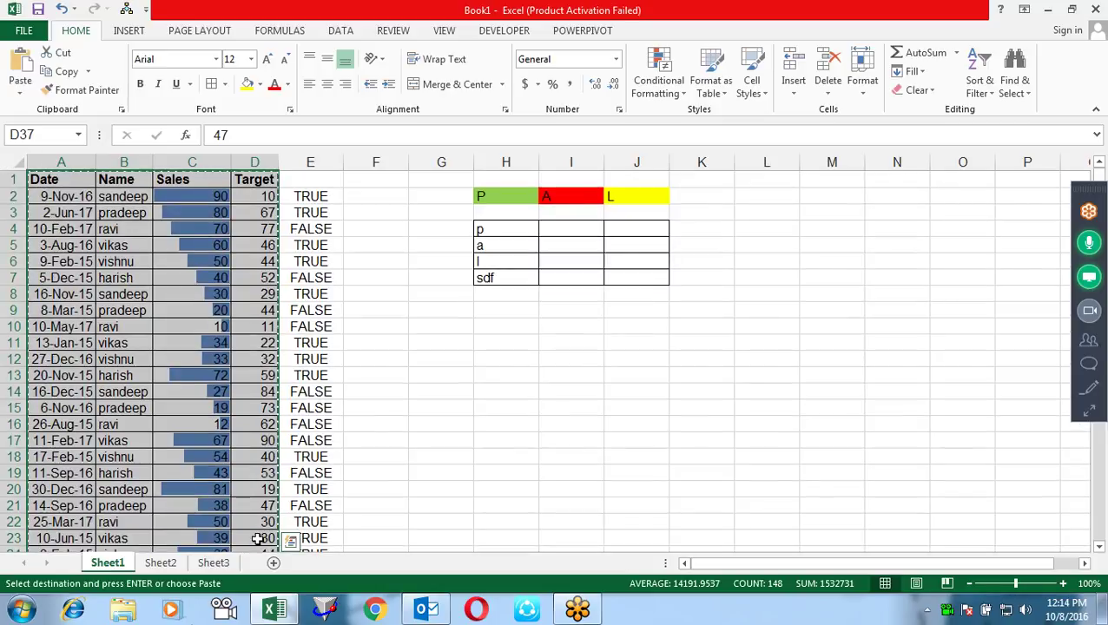
Paste the copied table into Sheet2 and auto-fit the columns so the dates show
left_click(163, 561)
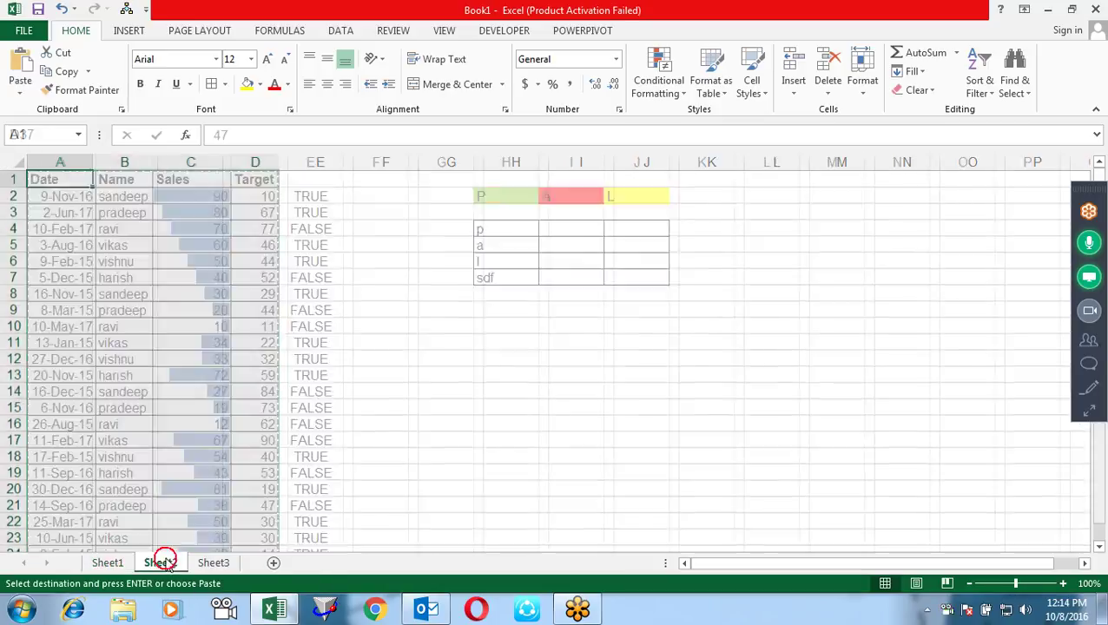
key("ctrl+v")
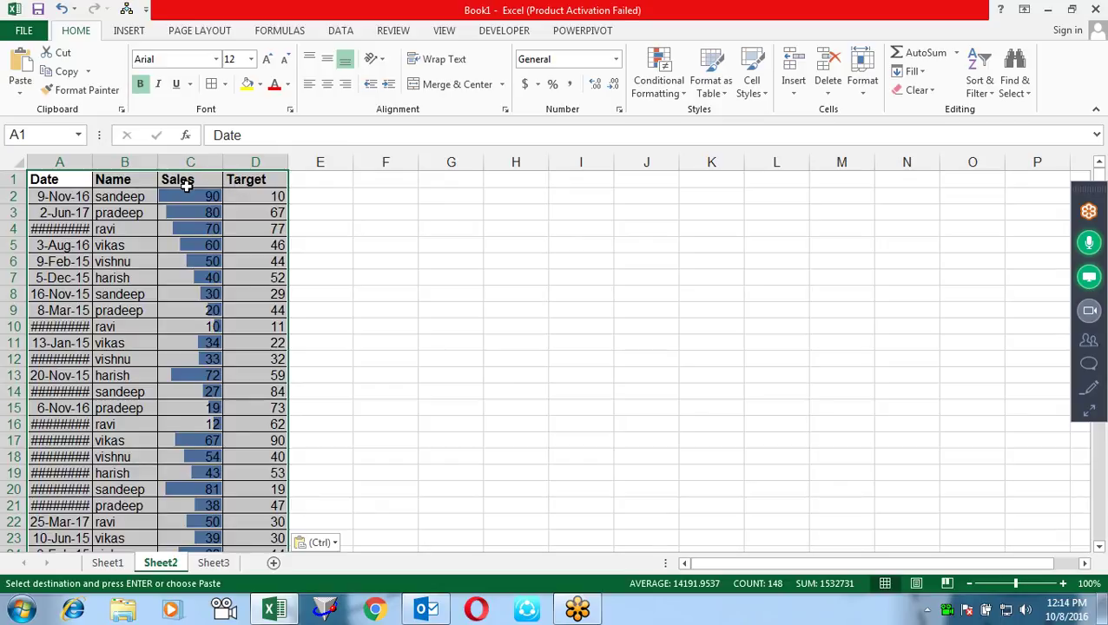
double_click(287, 161)
left_click(218, 213)
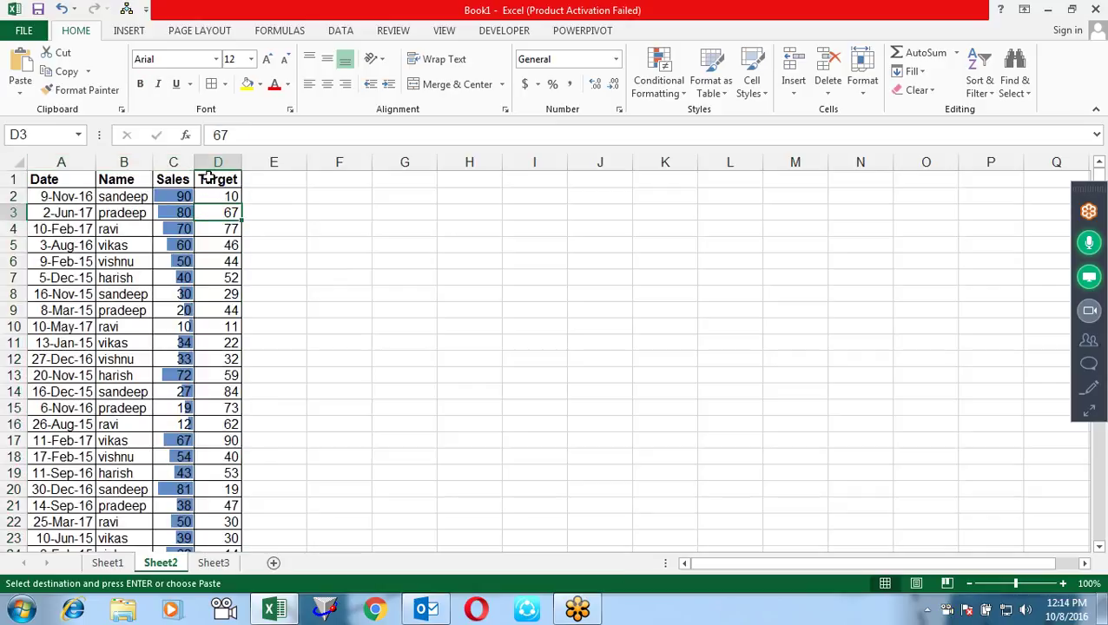
Rename the Sales header to Sales1 and extend the headers to Sales6 in H1
left_click(172, 179)
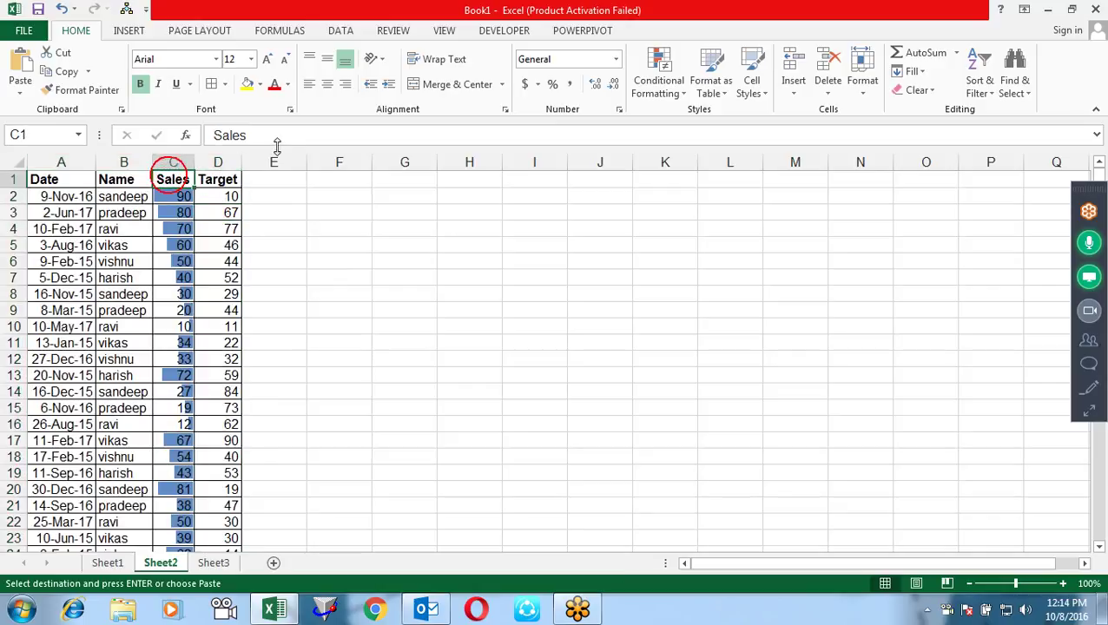
left_click(272, 136)
type("1")
key("Return")
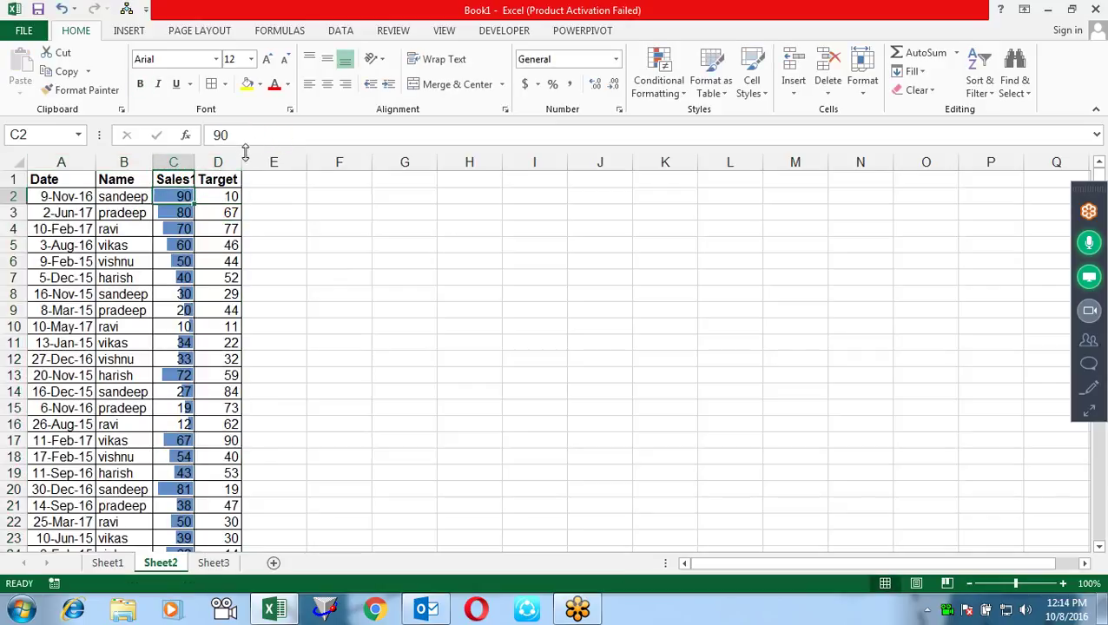
double_click(191, 165)
left_click(191, 179)
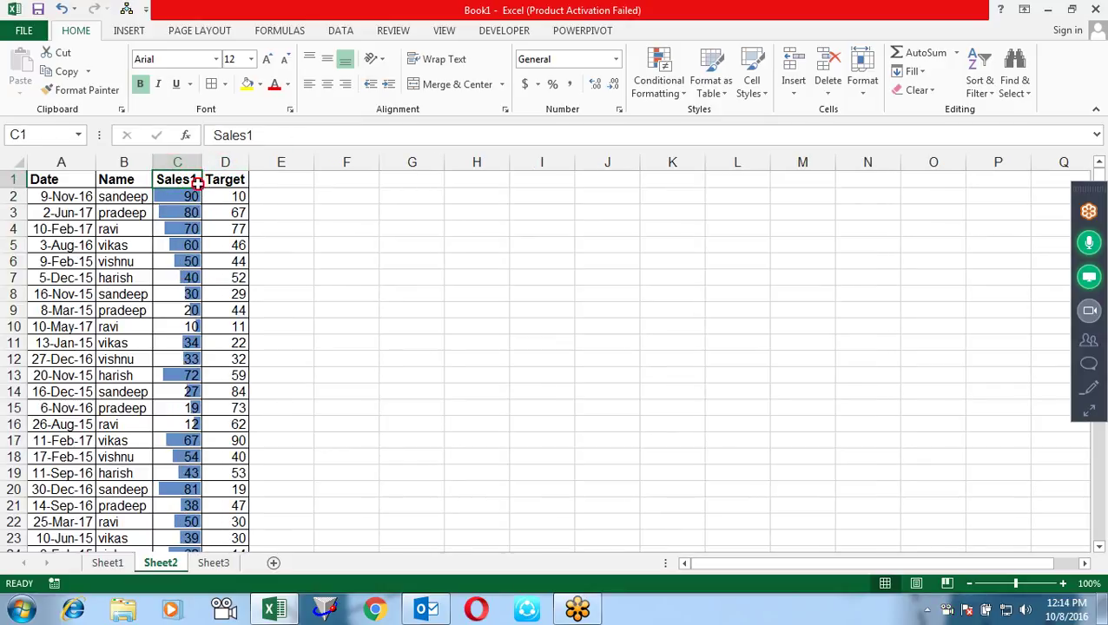
left_click_drag(206, 186, 489, 188)
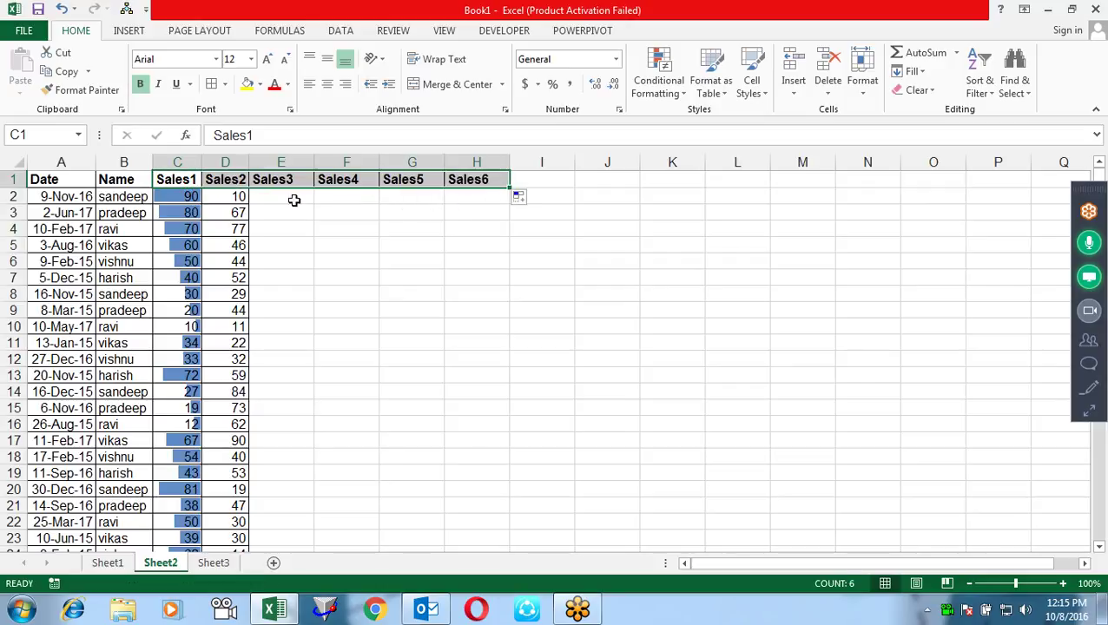
Fill C2:H37 with the formula =RANDBETWEEN(10,90)
left_click(192, 197)
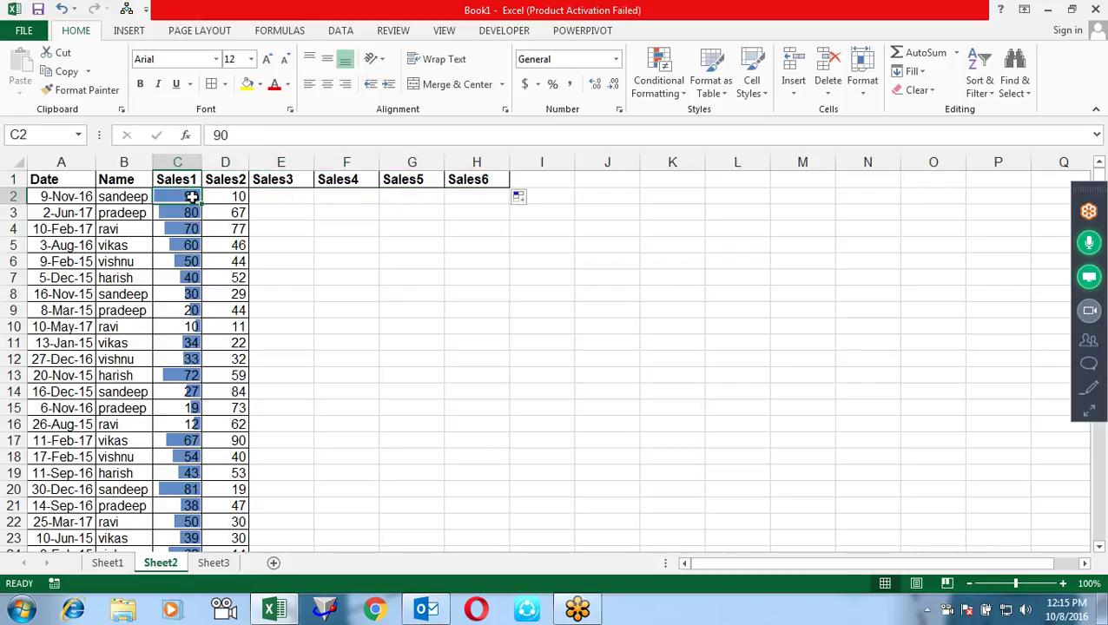
key("shift+Right")
key("shift+Right")
key("shift+Right")
key("shift+Right")
key("shift+Right")
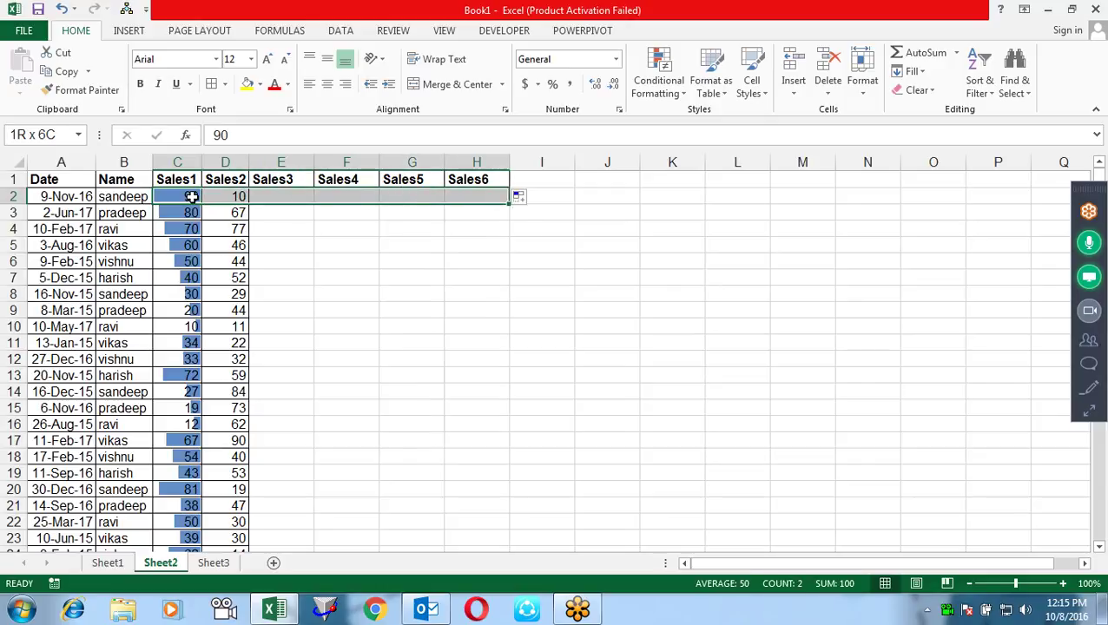
key("ctrl+shift+Down")
type("=ra")
key("Down")
key("Down")
key("Tab")
type("10,90)")
key("ctrl+Return")
key("ctrl+Return")
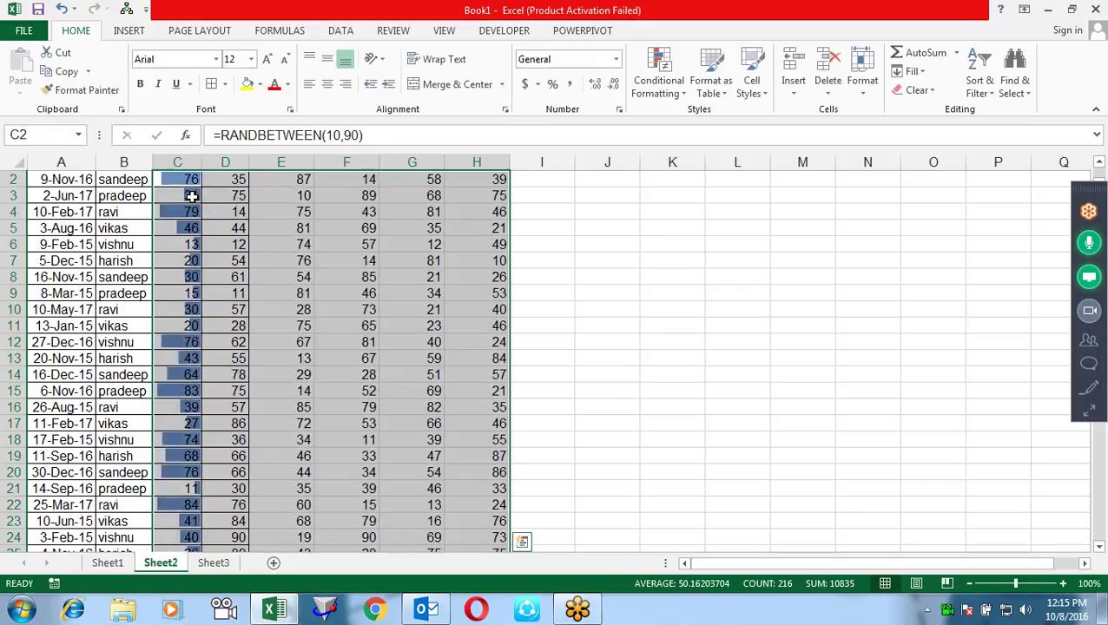
Paste the random numbers over themselves as values so they stay fixed
key("ctrl+c")
key("ctrl+alt+v")
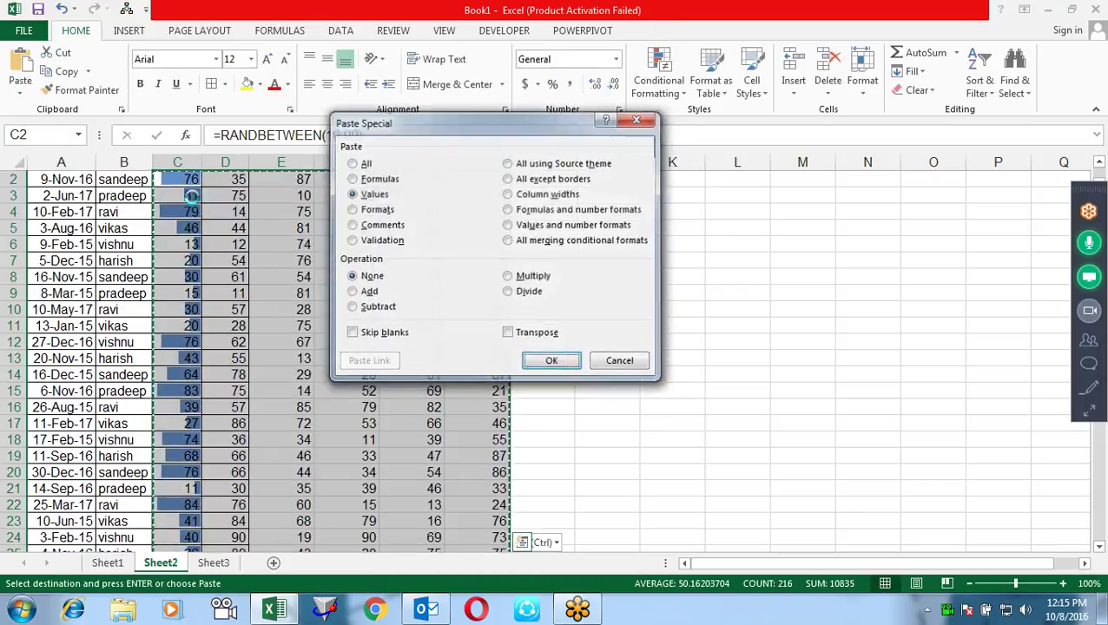
key("v")
key("Return")
key("alt+e")
key("Escape")
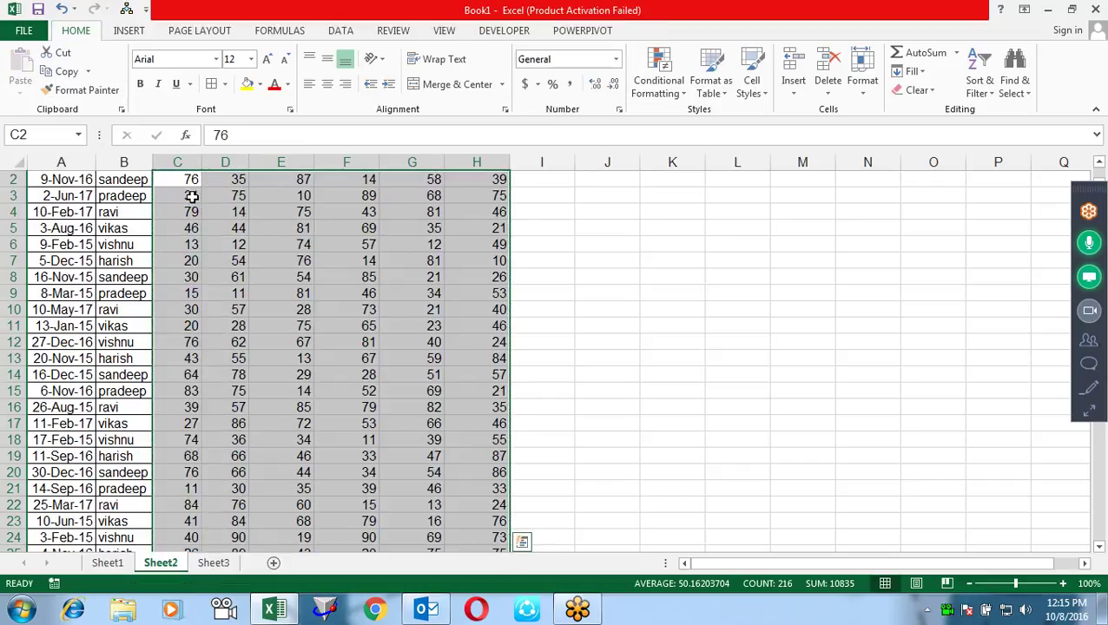
Apply All Borders to the sales number range
key("alt")
key("h")
key("b")
key("a")
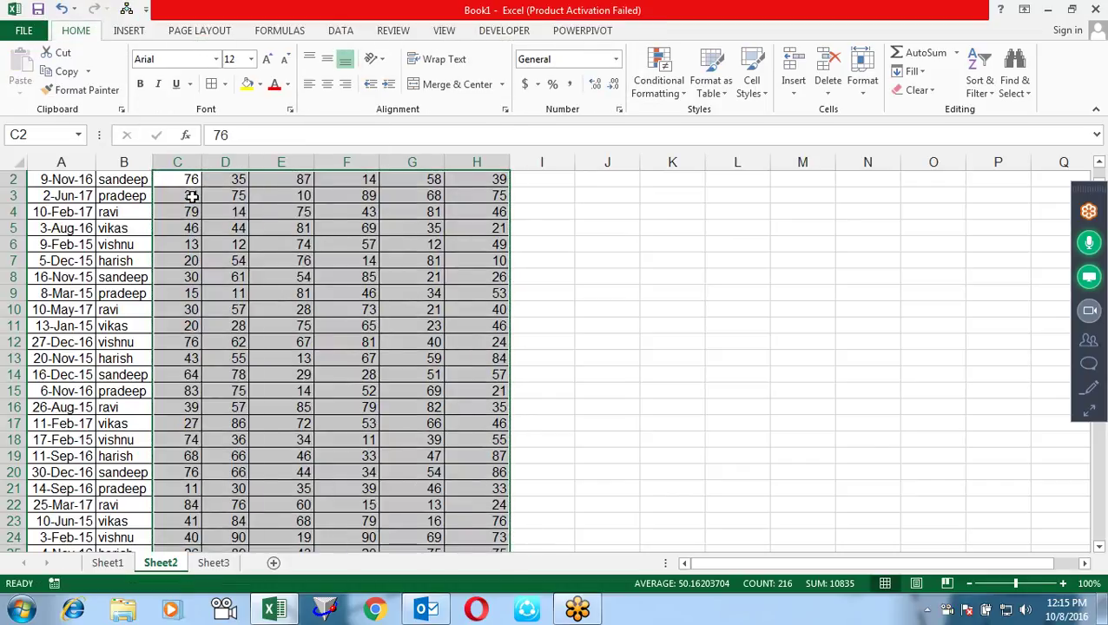
scroll(192, 197, "up", 1)
left_click(491, 227)
Auto-fit columns C through H to their contents, then select the first data row A2:H2
mouse_move(477, 162)
left_mouse_down()
mouse_move(180, 148)
mouse_move(199, 164)
left_mouse_up()
left_click(478, 278)
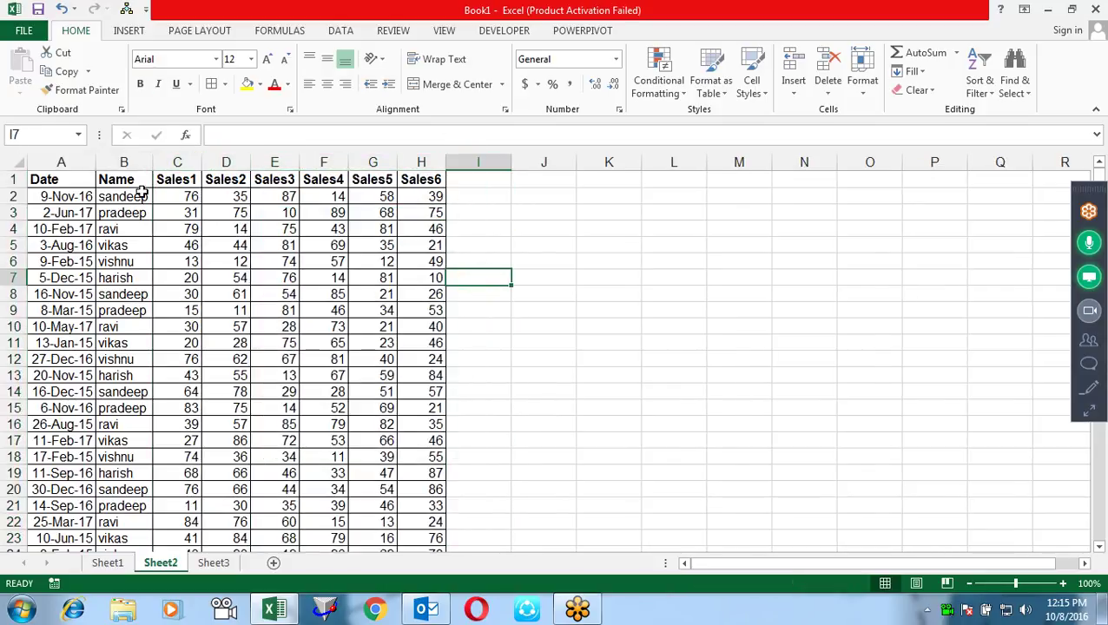
right_click(5, 180)
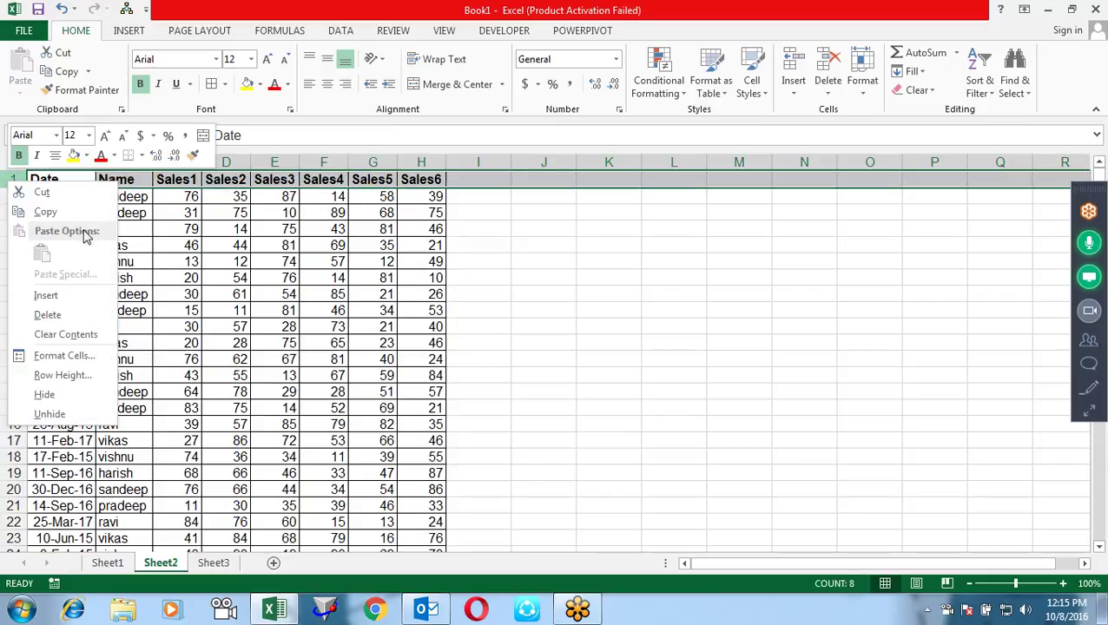
key("Escape")
left_click(600, 273)
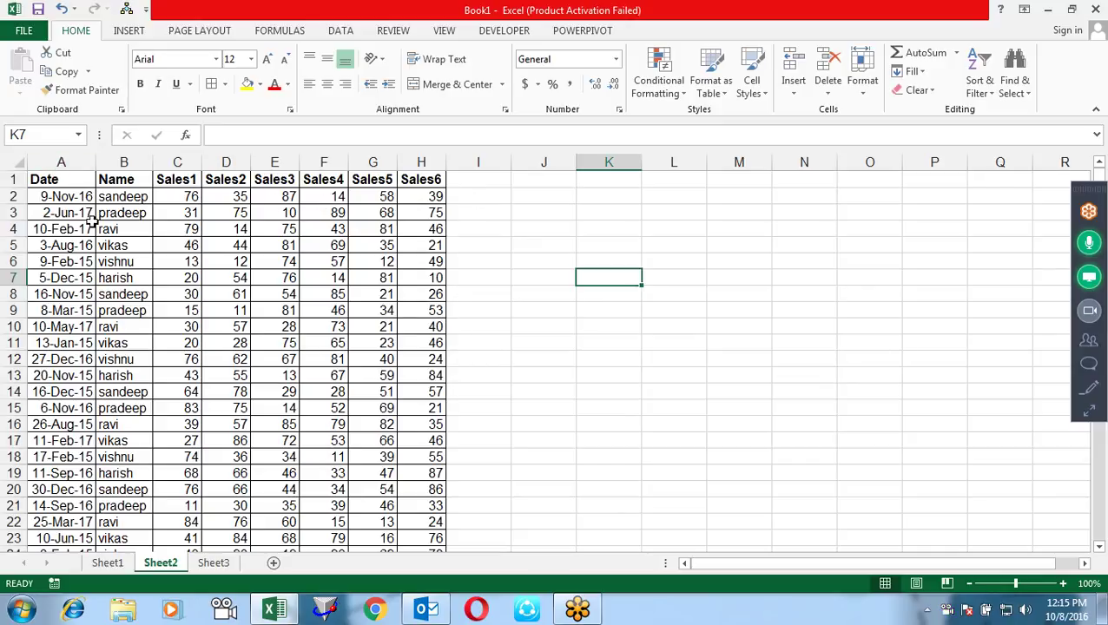
mouse_move(62, 196)
left_mouse_down()
mouse_move(352, 177)
mouse_move(418, 191)
left_mouse_up()
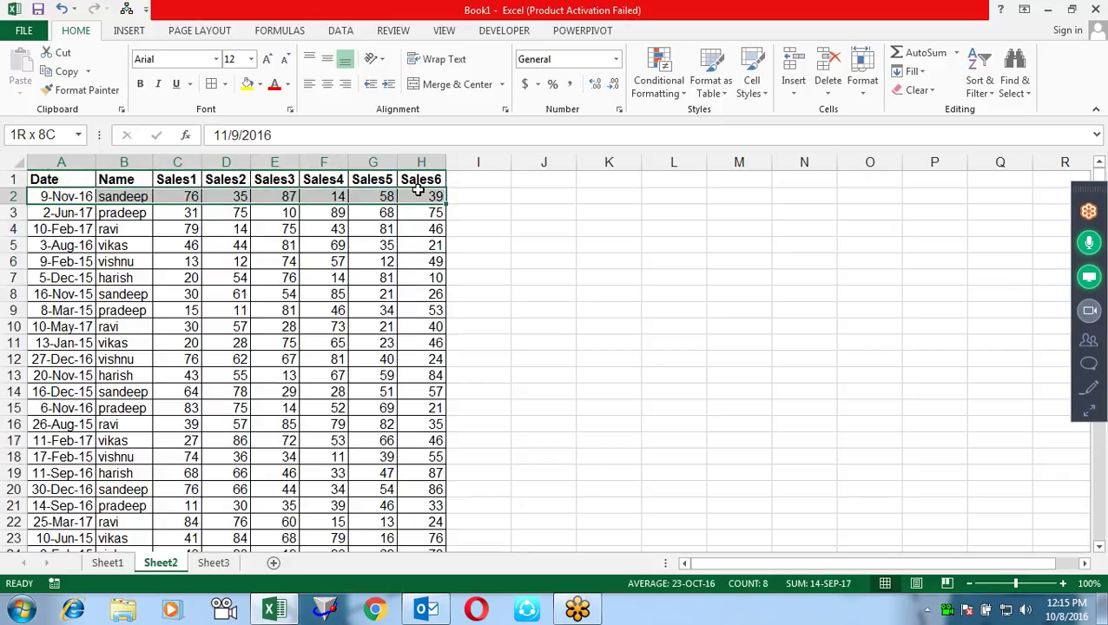
Check the =$C5>D5 comparison formula in Sheet1's E5, then return to Sheet2
left_click(461, 196)
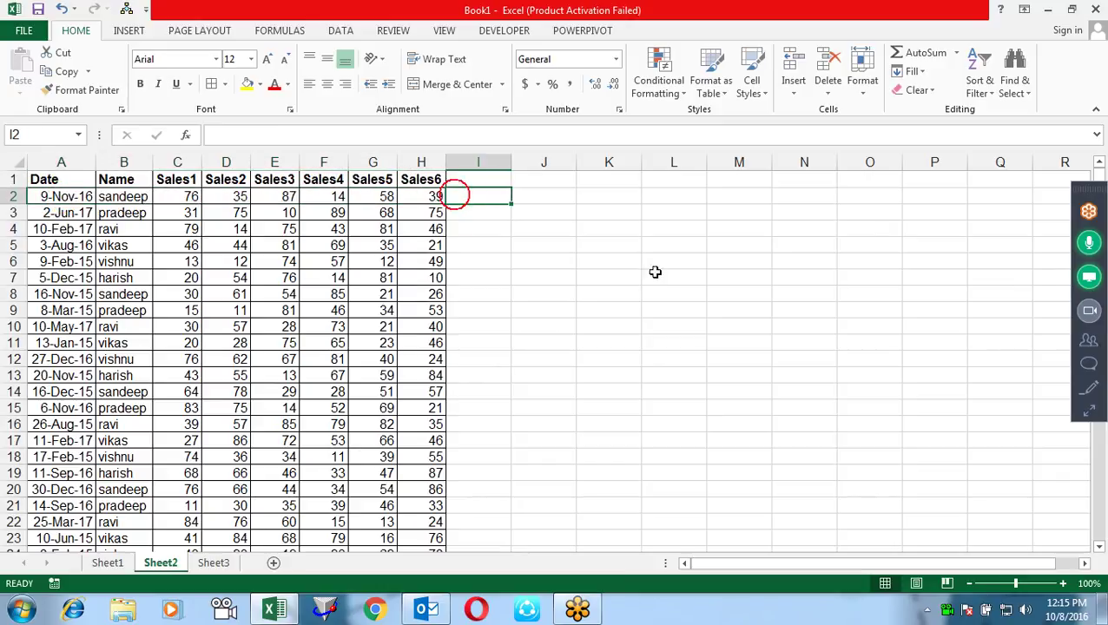
type("=")
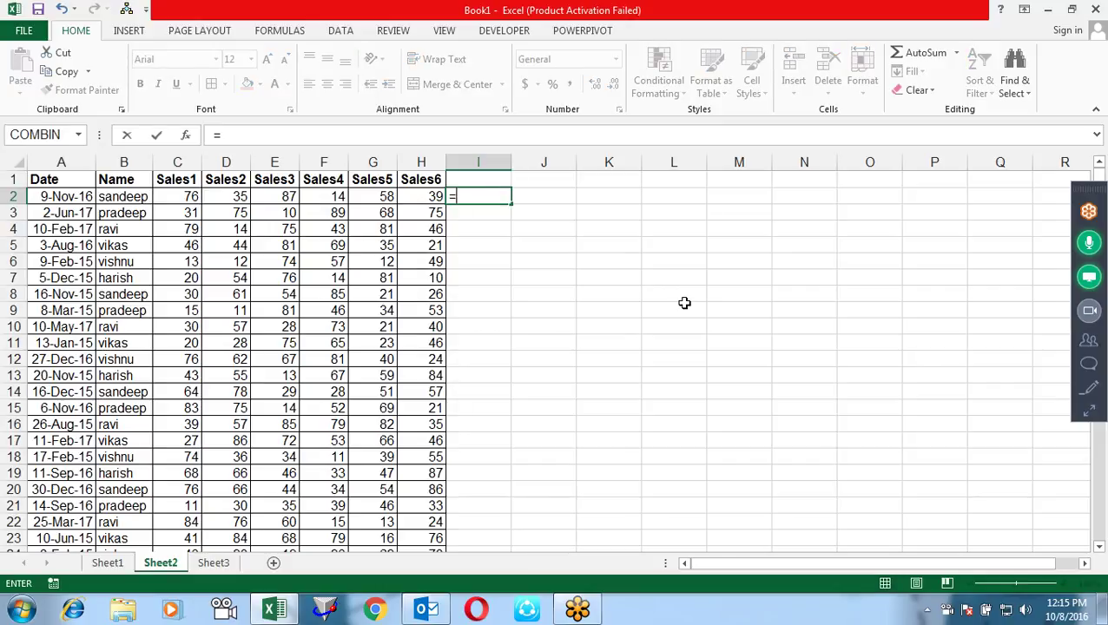
key("Escape")
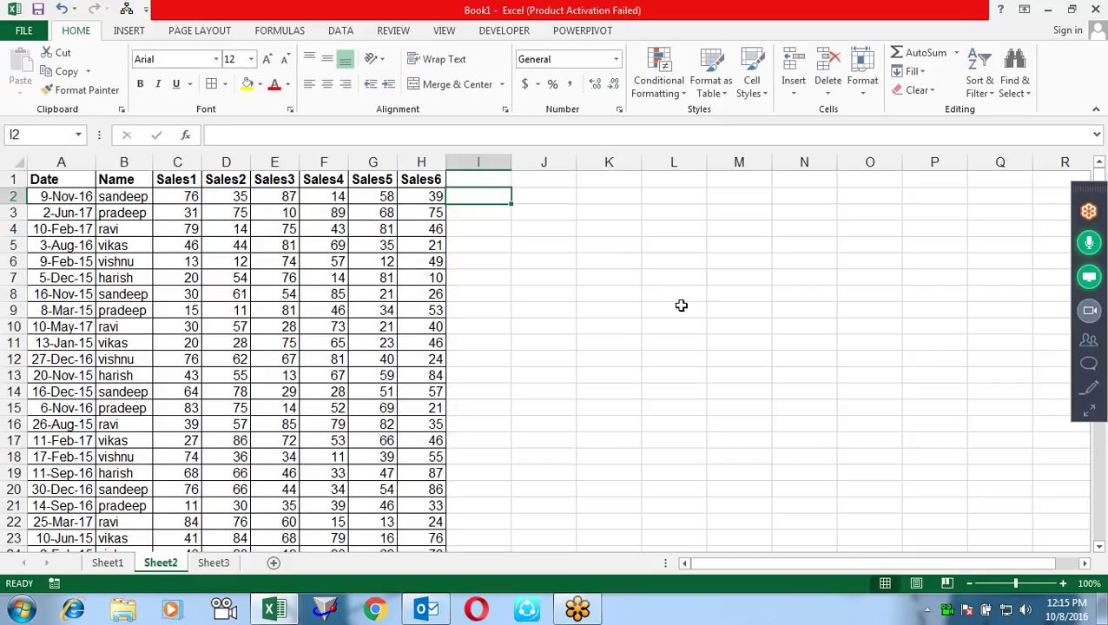
left_click(107, 563)
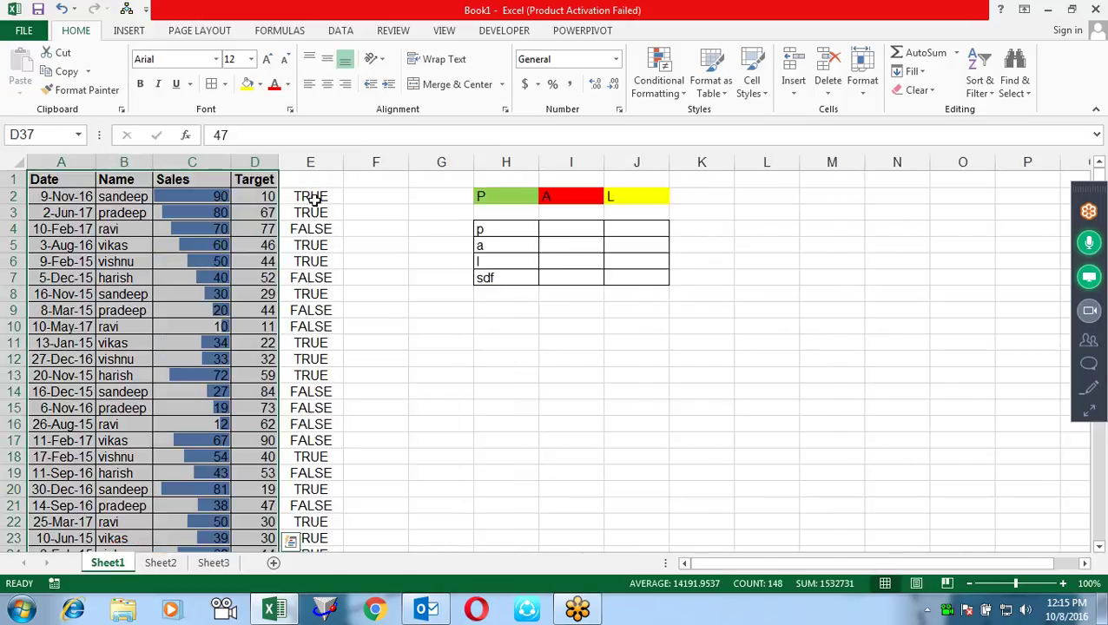
left_click(314, 198)
left_click(319, 243)
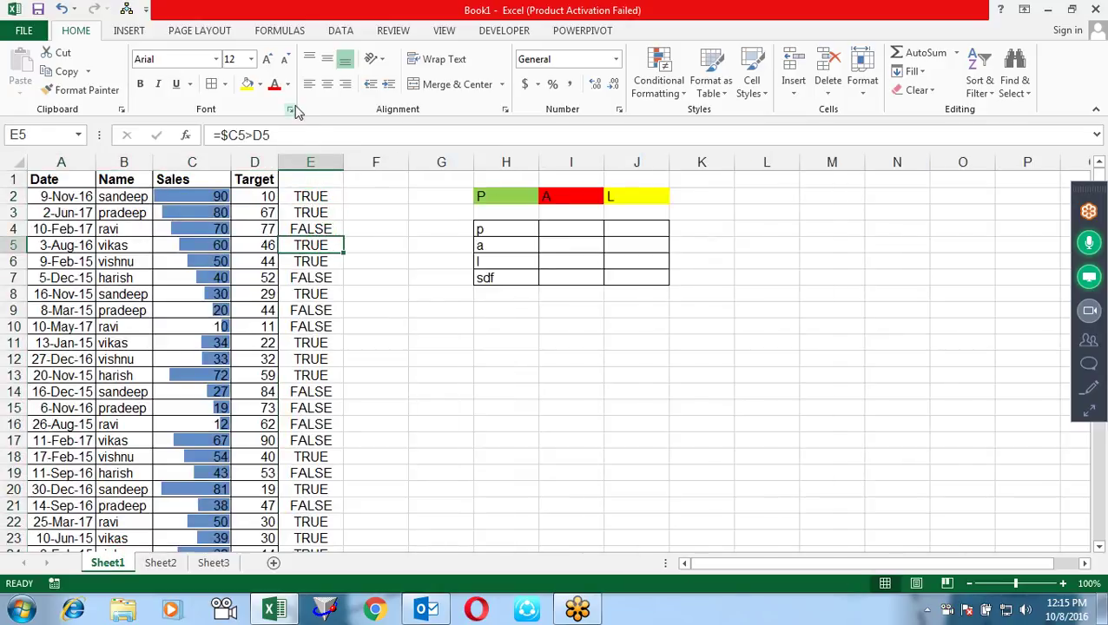
left_click(161, 562)
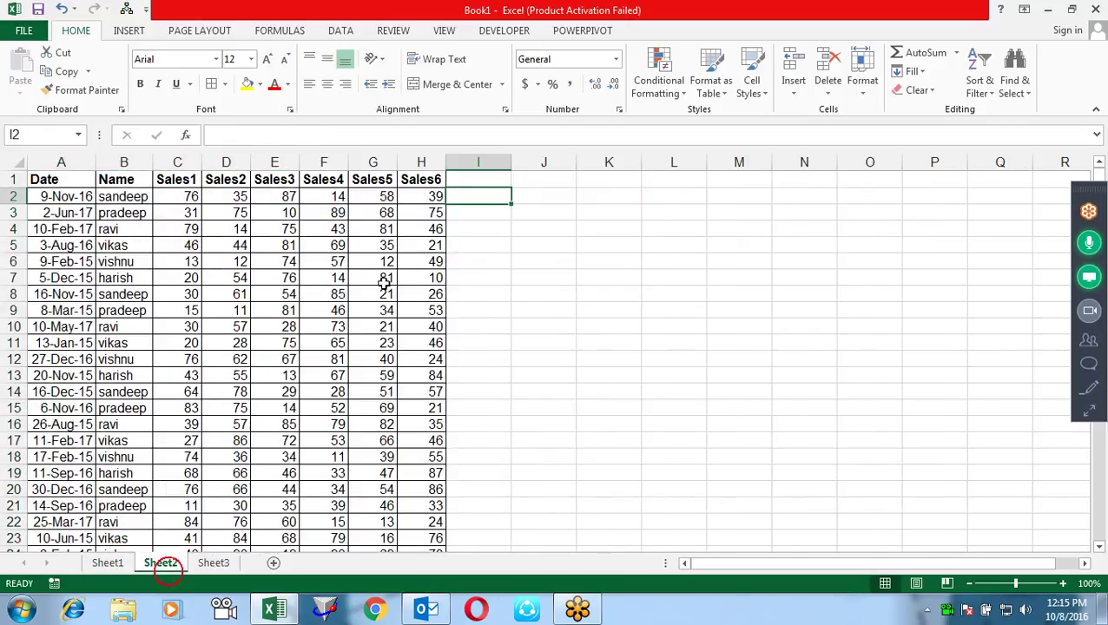
Enter =SUM(C2:H2)>400 in cell I2
type("=")
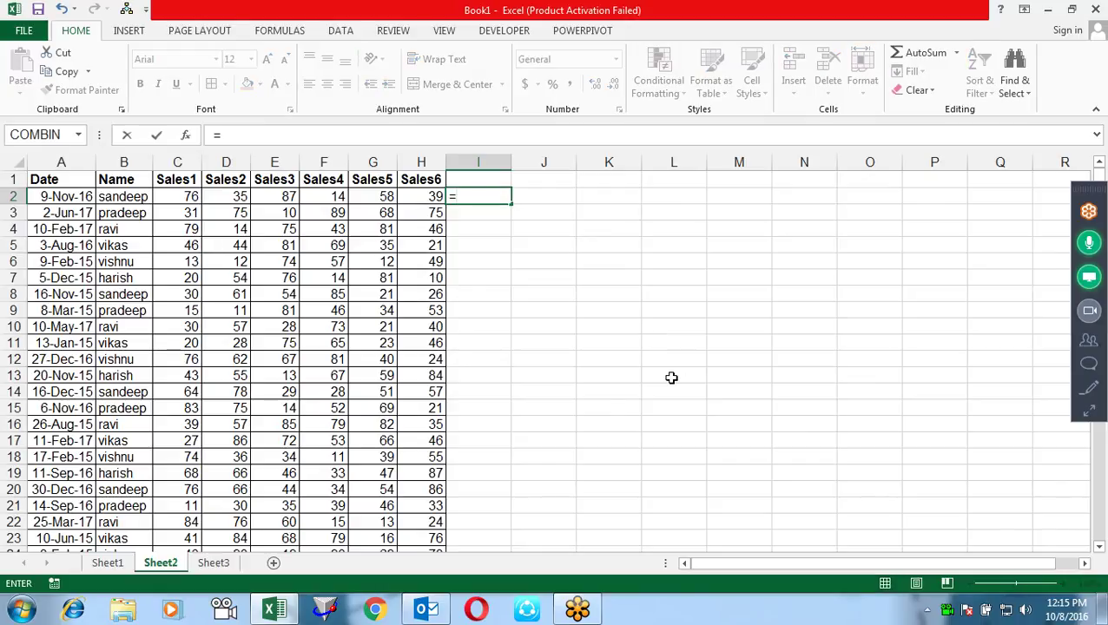
type("sum")
key("Tab")
key("Left")
key("shift+Left")
key("shift+Left")
key("shift+Left")
key("shift+Left")
key("shift+Left")
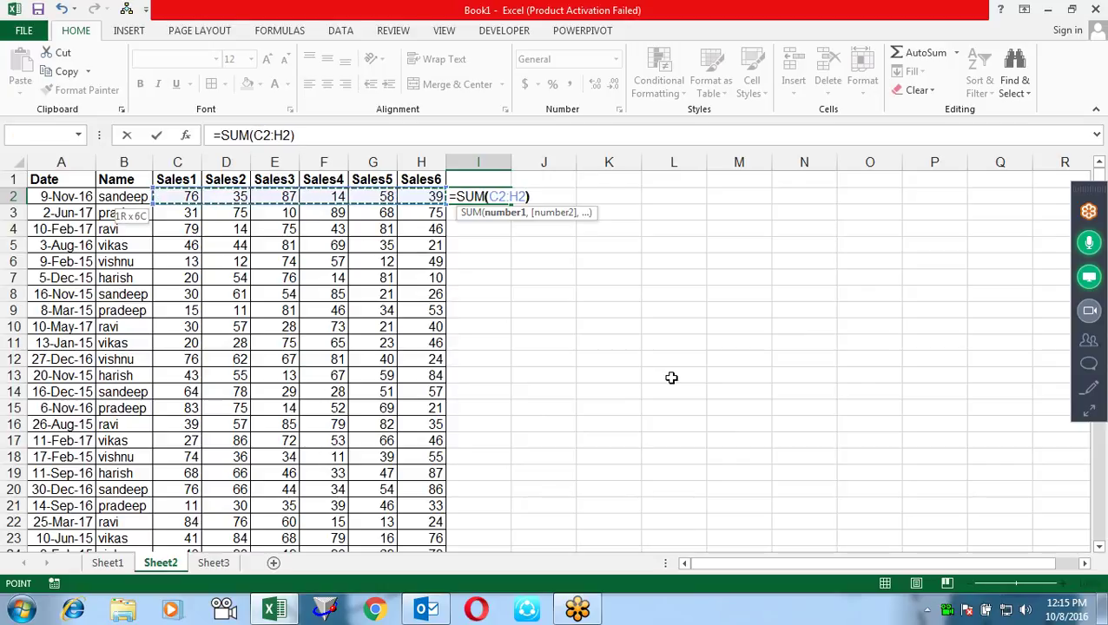
type(")>400")
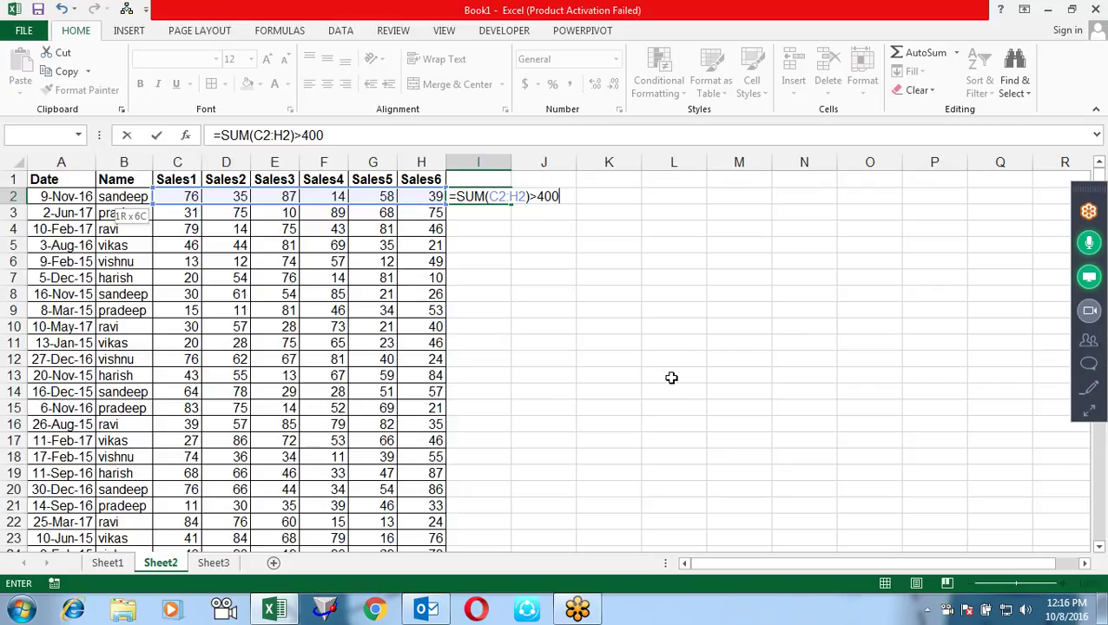
key("Return")
key("Up")
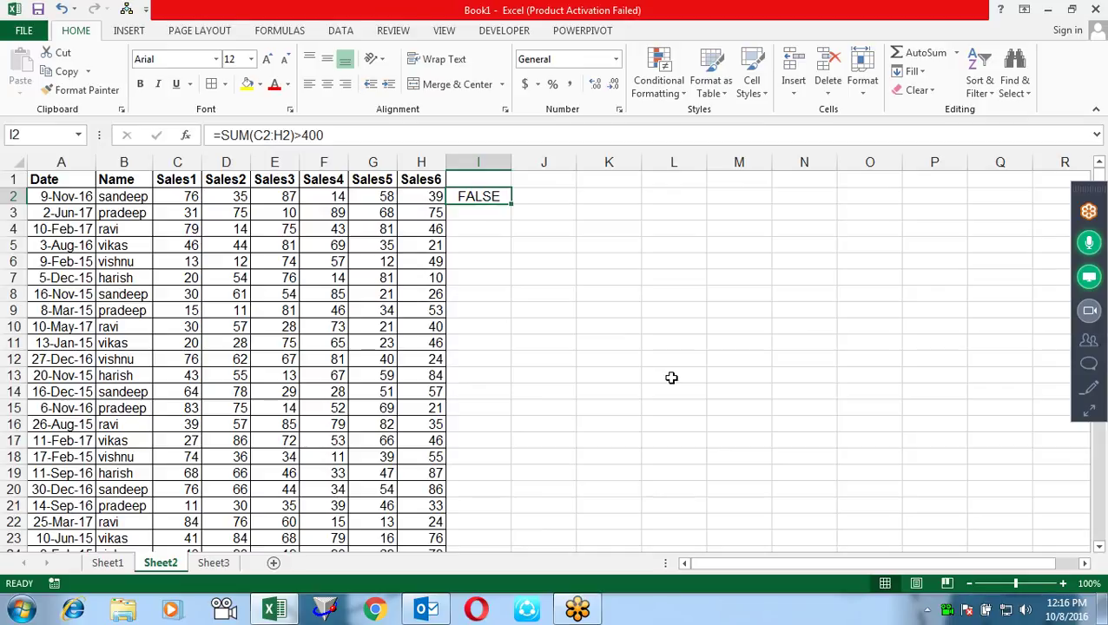
Fill I2's test down to row 37, lower its threshold to 300, and refill column I
double_click(510, 205)
scroll(543, 258, "down", 5)
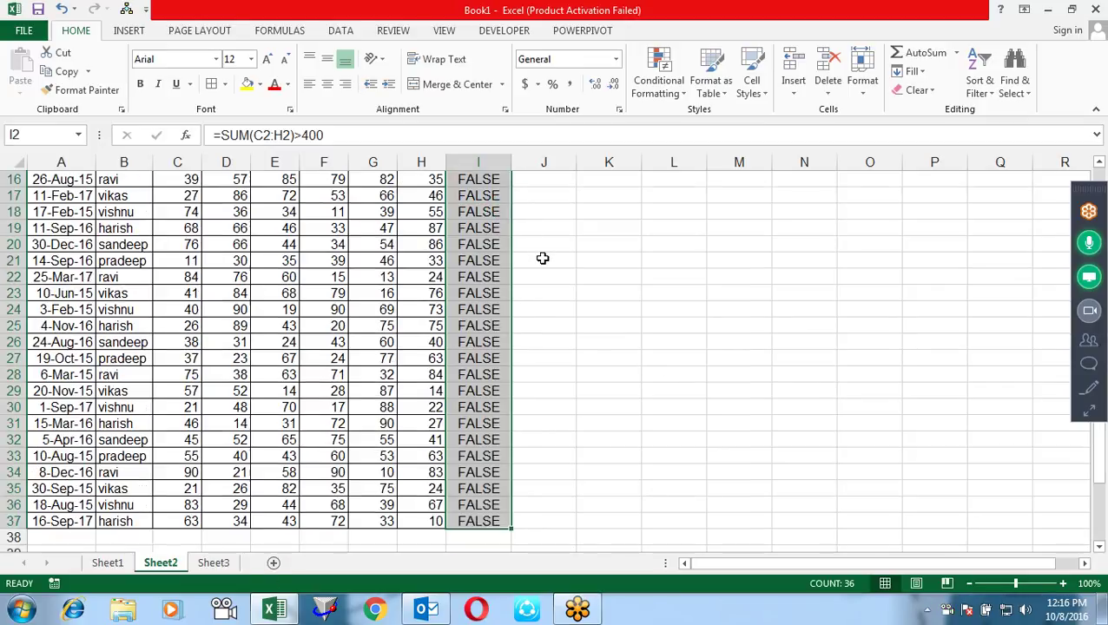
scroll(543, 258, "up", 5)
left_click(497, 195)
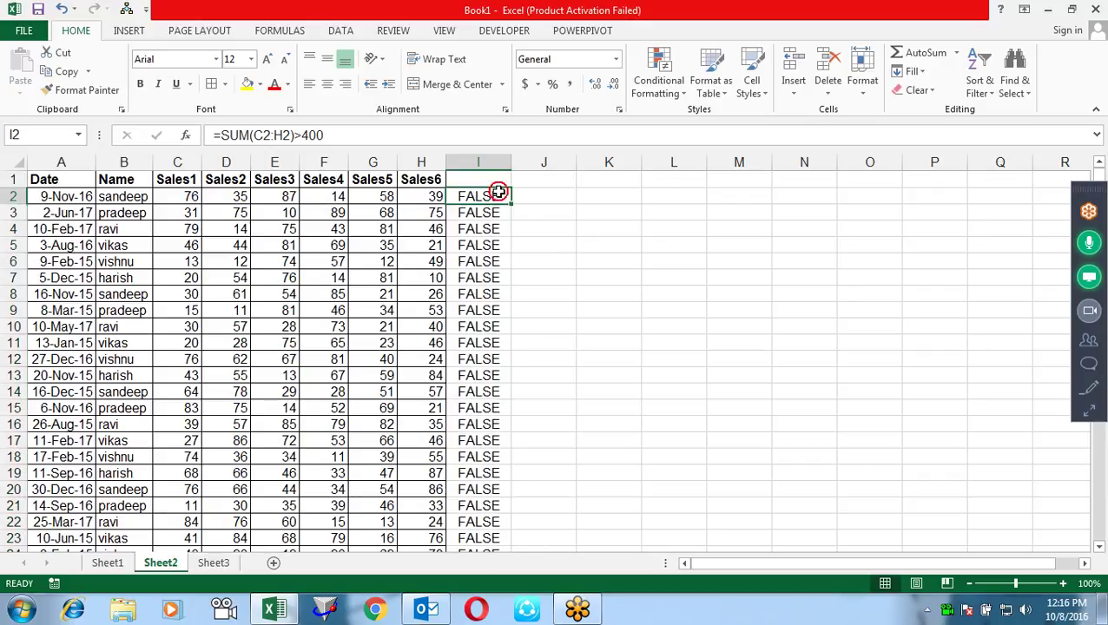
left_click(344, 133)
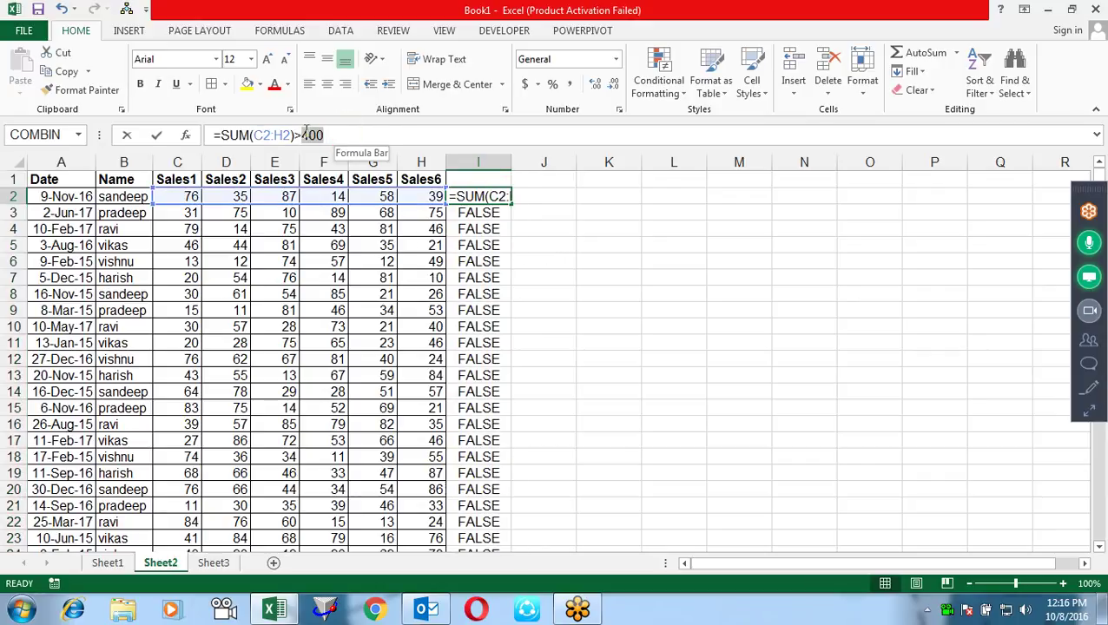
key("BackSpace")
key("BackSpace")
key("BackSpace")
type("300")
key("Return")
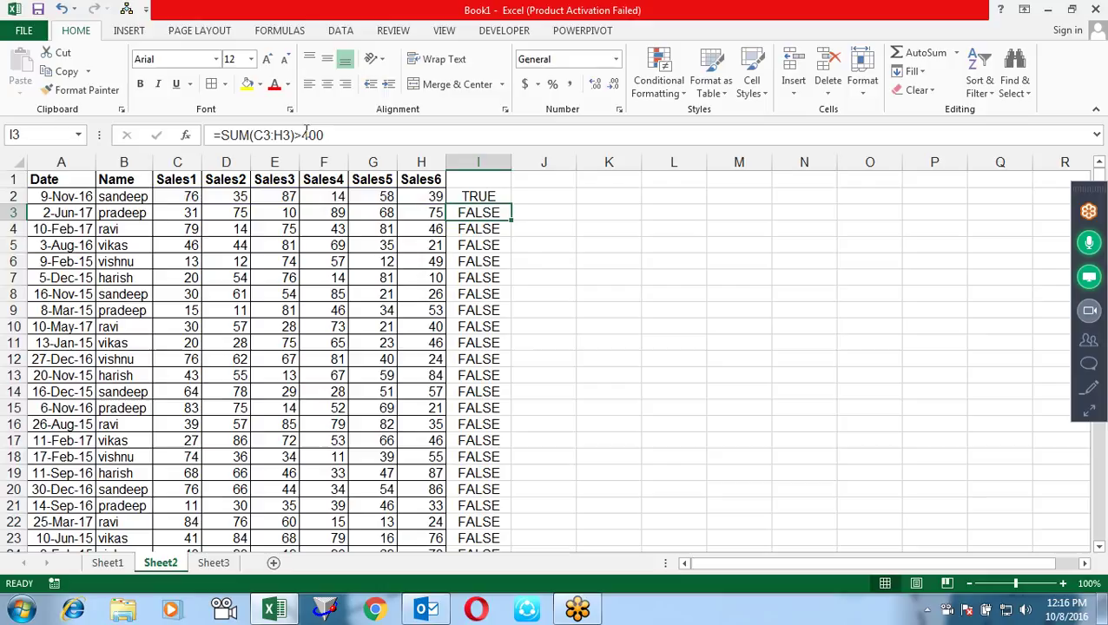
left_click(495, 196)
double_click(511, 204)
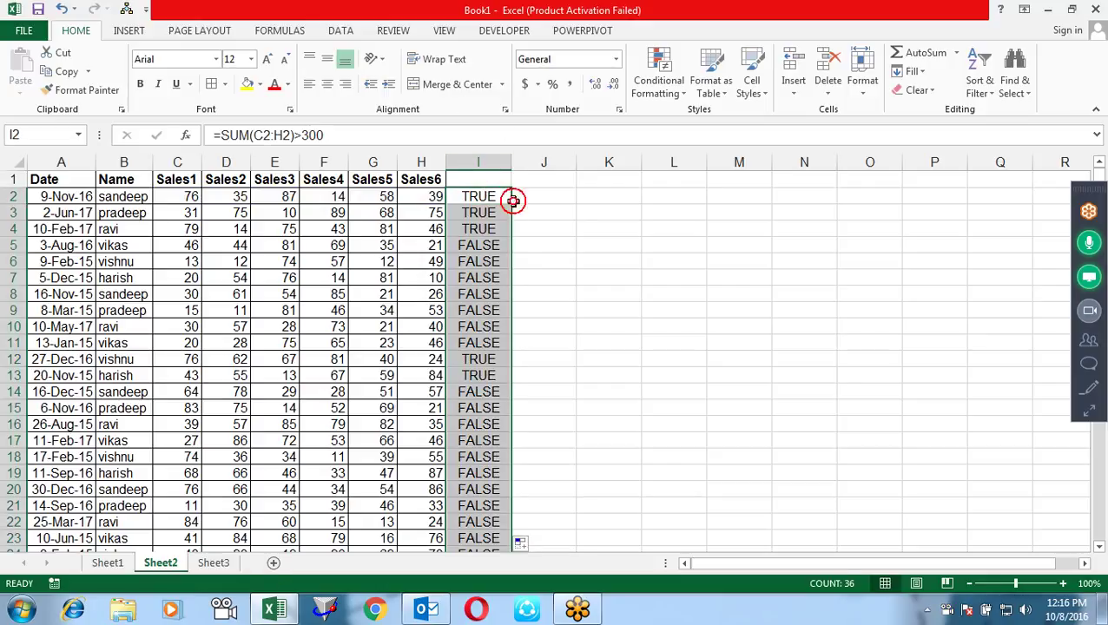
left_click(606, 212)
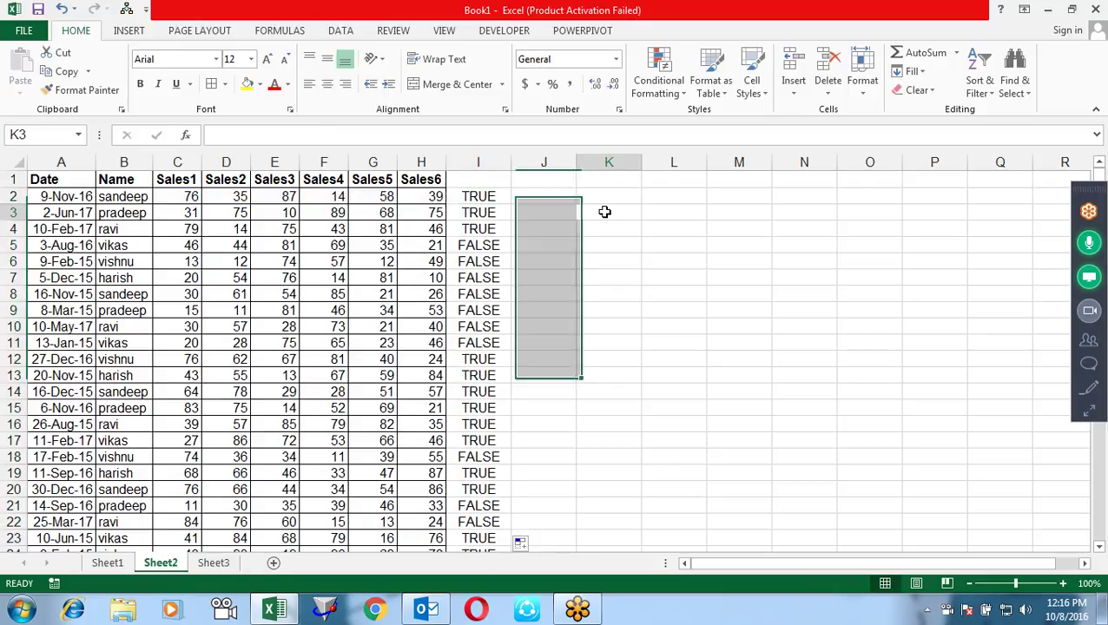
Review I2's formula references, then start selecting the table from A2 across row 2
left_click(496, 196)
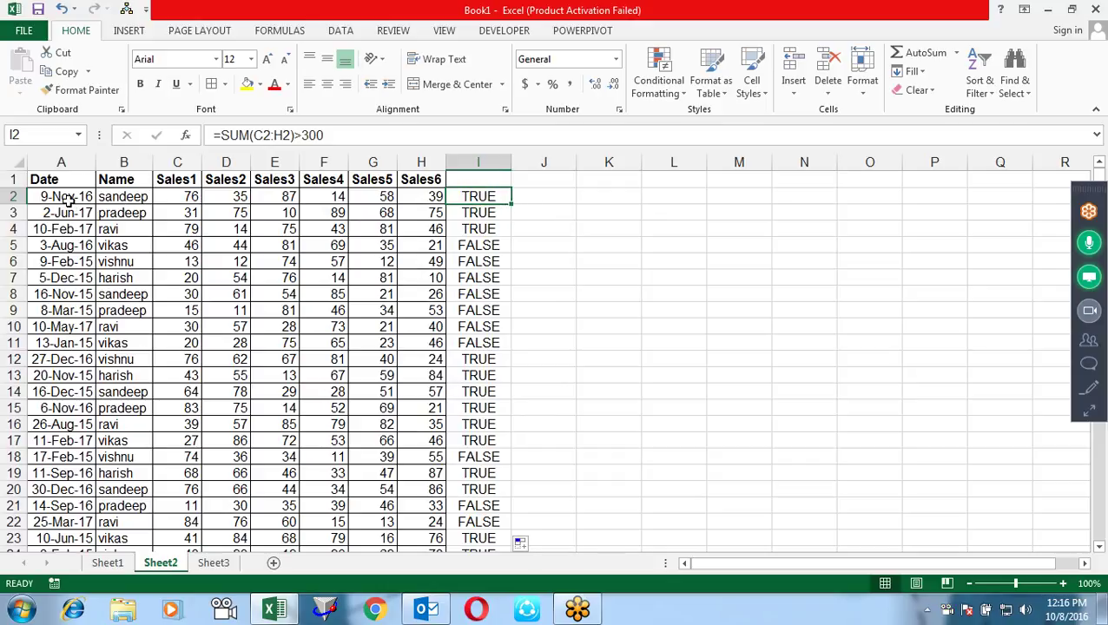
left_click_drag(68, 198, 423, 476)
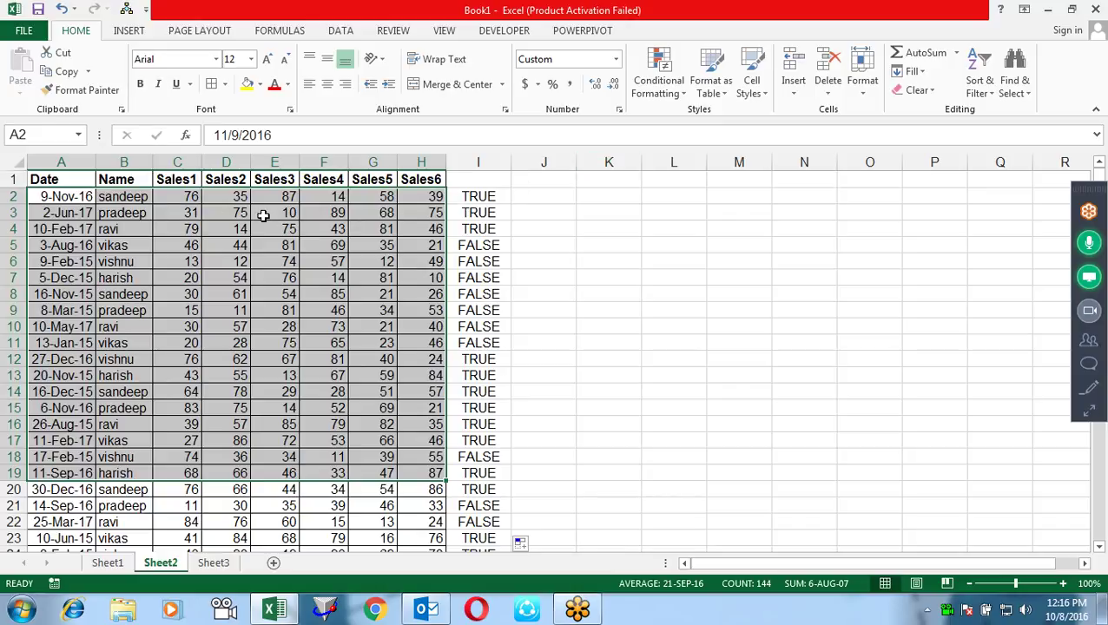
left_click(486, 198)
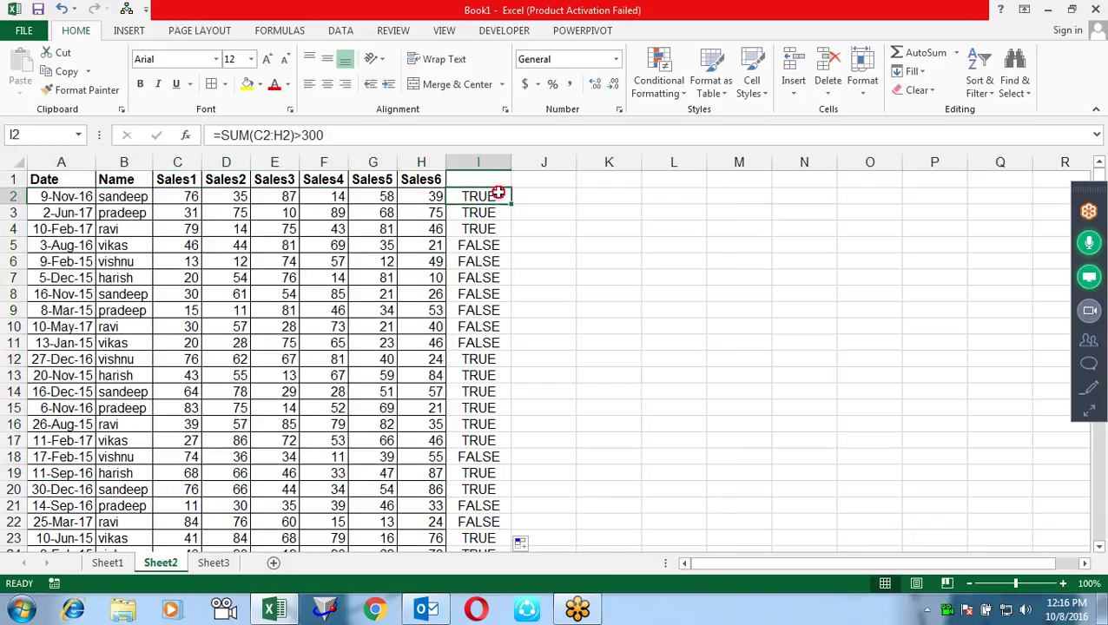
double_click(500, 192)
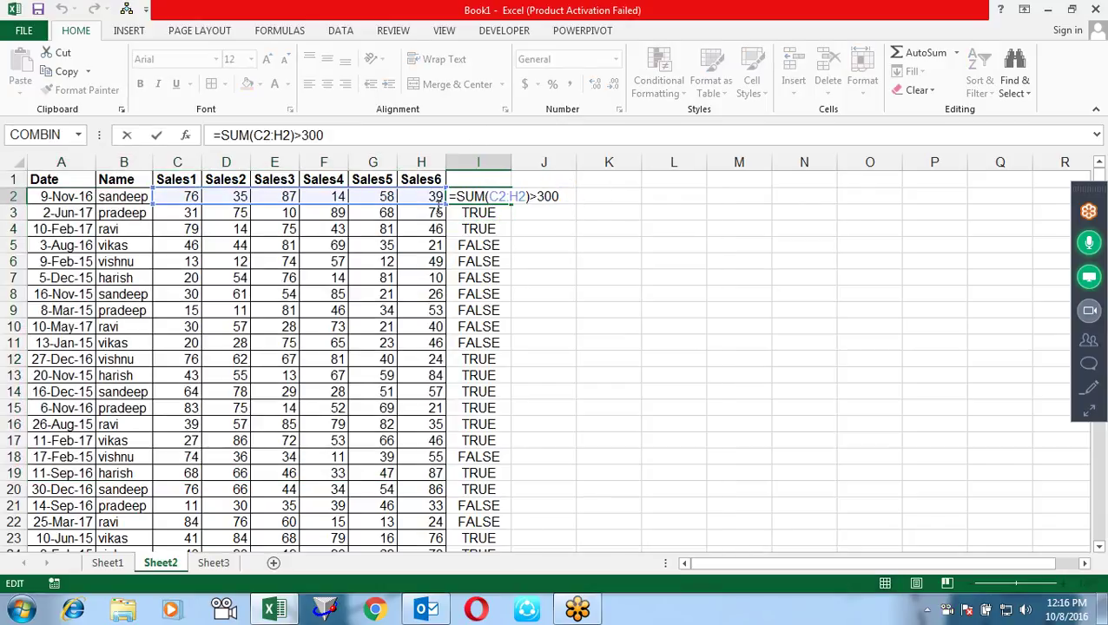
key("ctrl+Return")
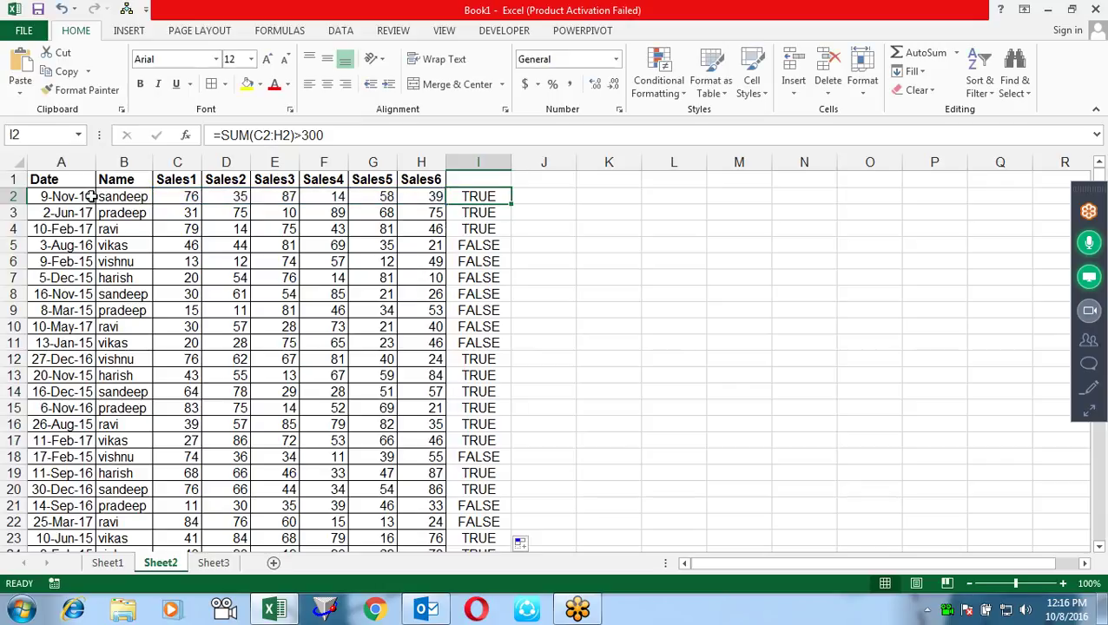
left_click(83, 195)
key("shift+Right")
Select A2:H37 and start a new formula-based conditional formatting rule
key("shift+Right")
key("shift+Right")
key("shift+Right")
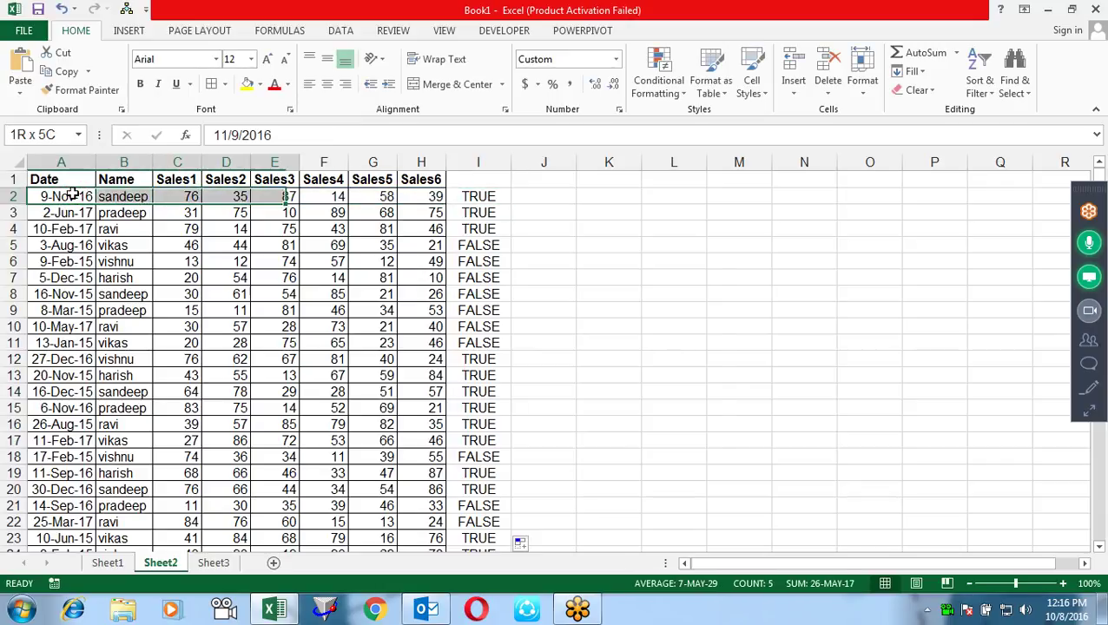
key("shift+Right")
key("shift+Right")
key("shift+Right")
key("ctrl+shift+Down")
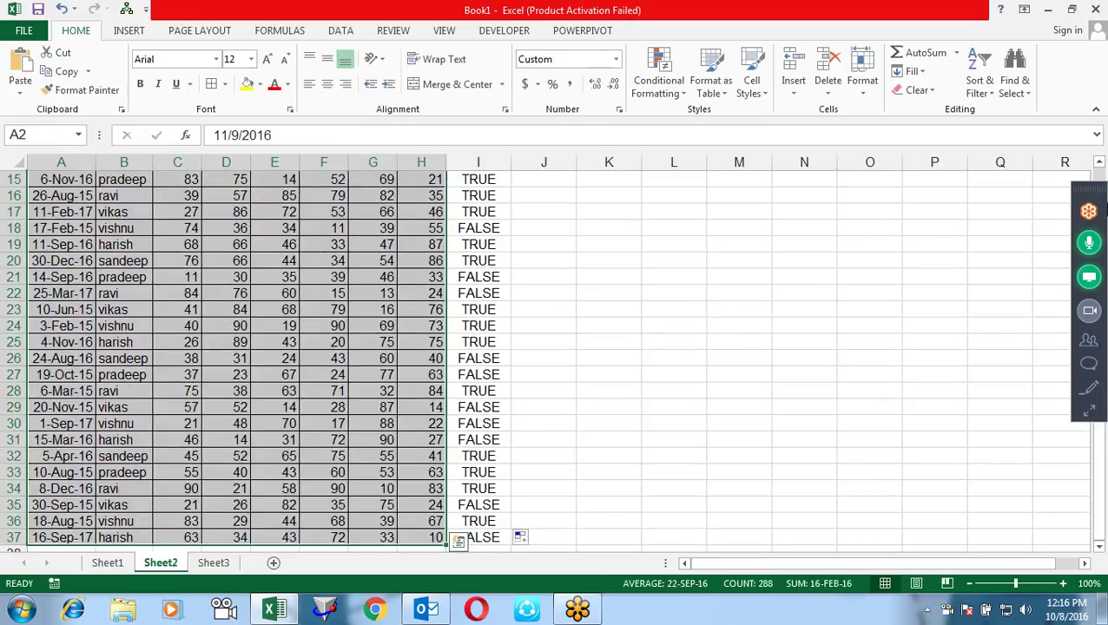
left_click_drag(1098, 469, 1097, 448)
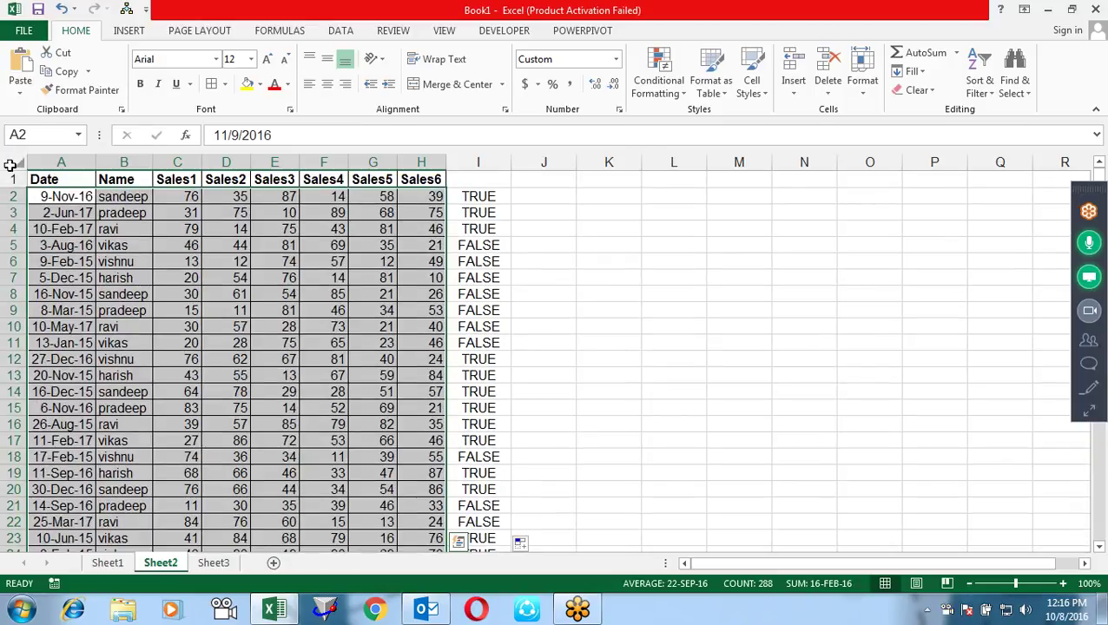
left_click(659, 82)
left_click(673, 292)
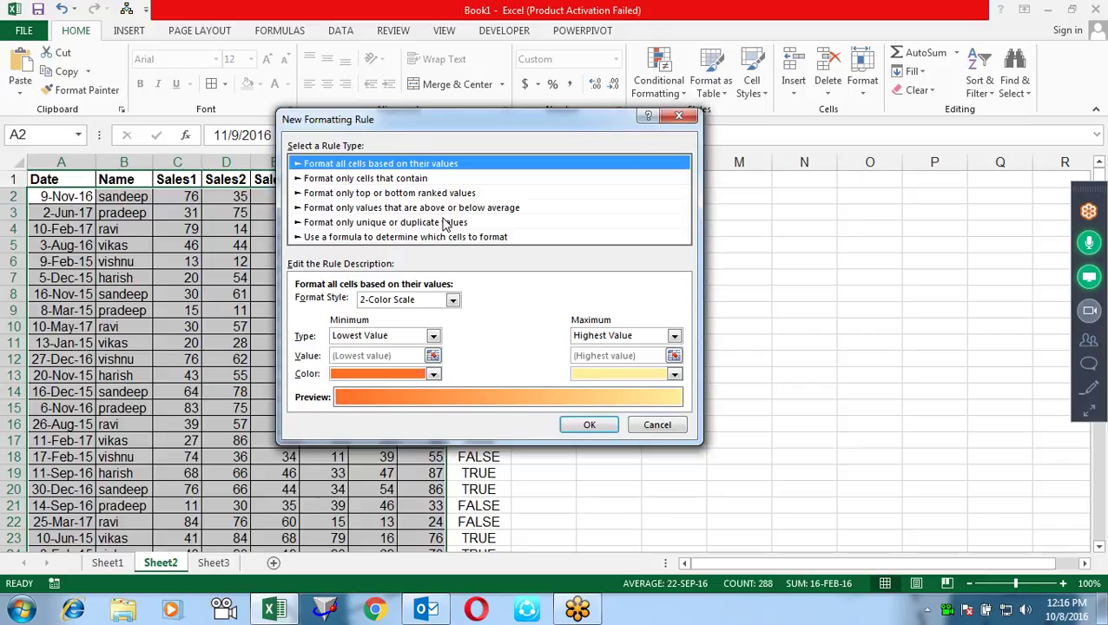
left_click(450, 238)
left_click(472, 304)
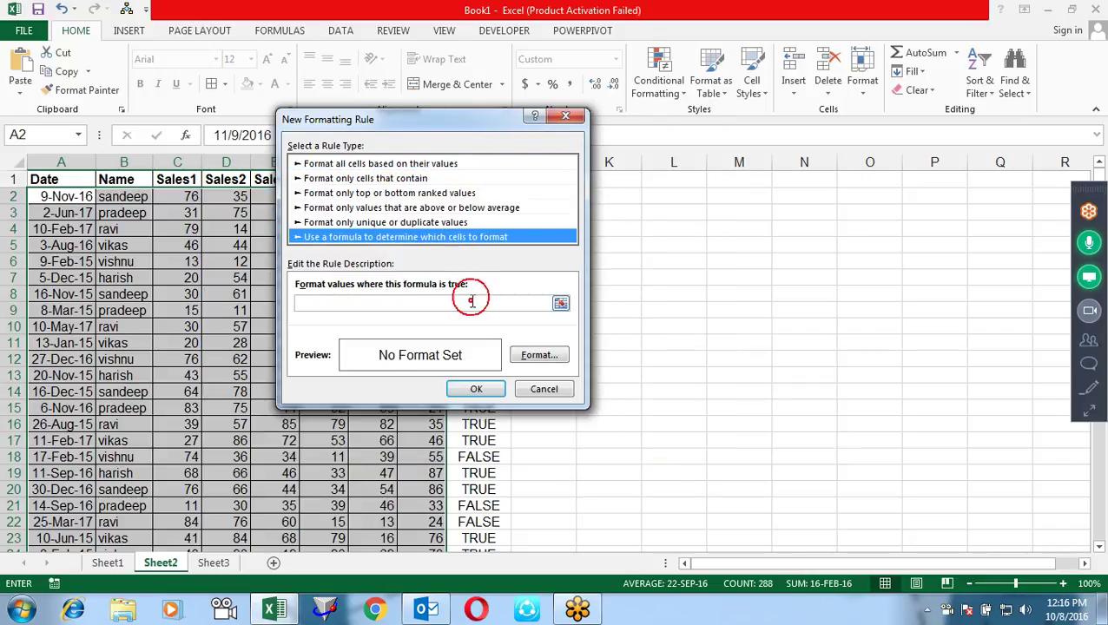
Enter the condition =SUM(C2:H2)>300 and give the rule a yellow fill
type("=SUM(C2:H2)>300")
left_click(539, 356)
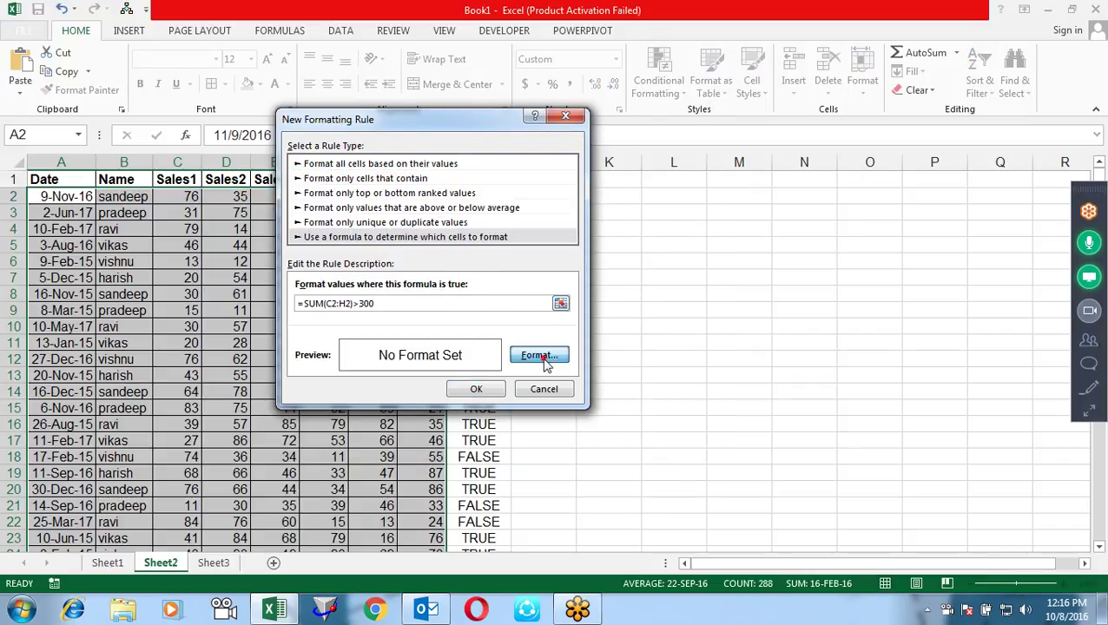
left_click(354, 241)
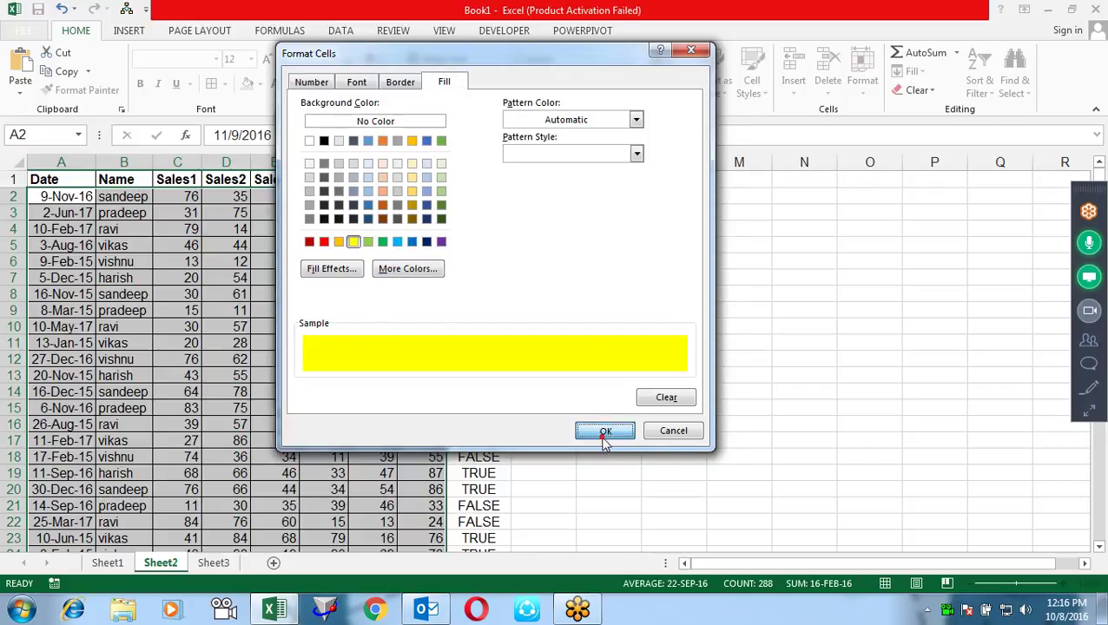
left_click(605, 431)
left_click(491, 402)
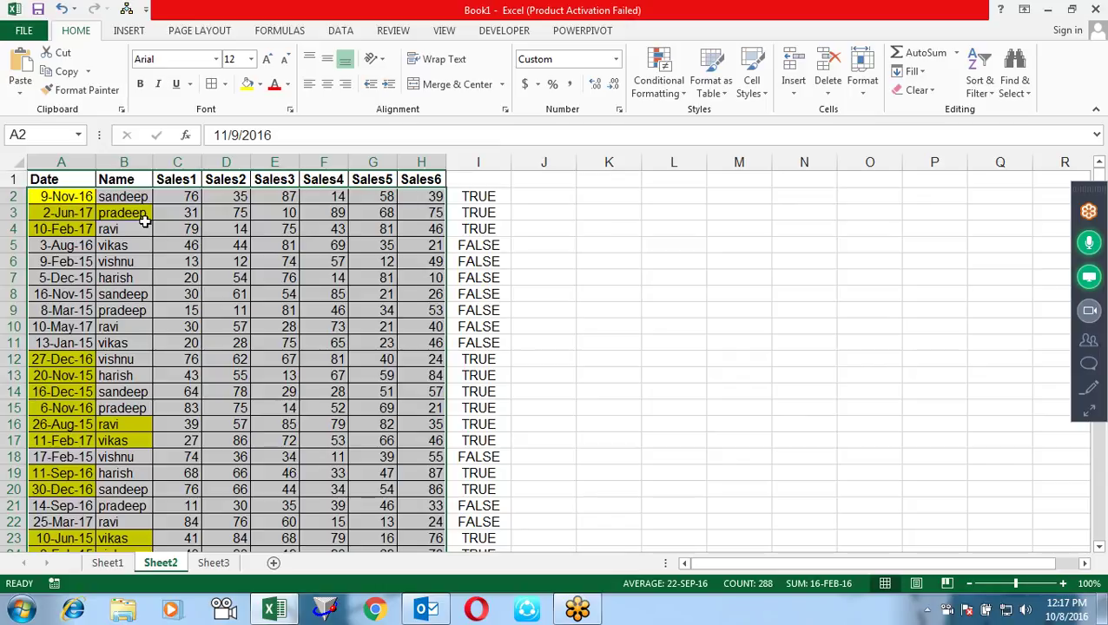
Fill I2's sum test across to M2 and down to row 22, then inspect the shifted formulas
left_click(490, 192)
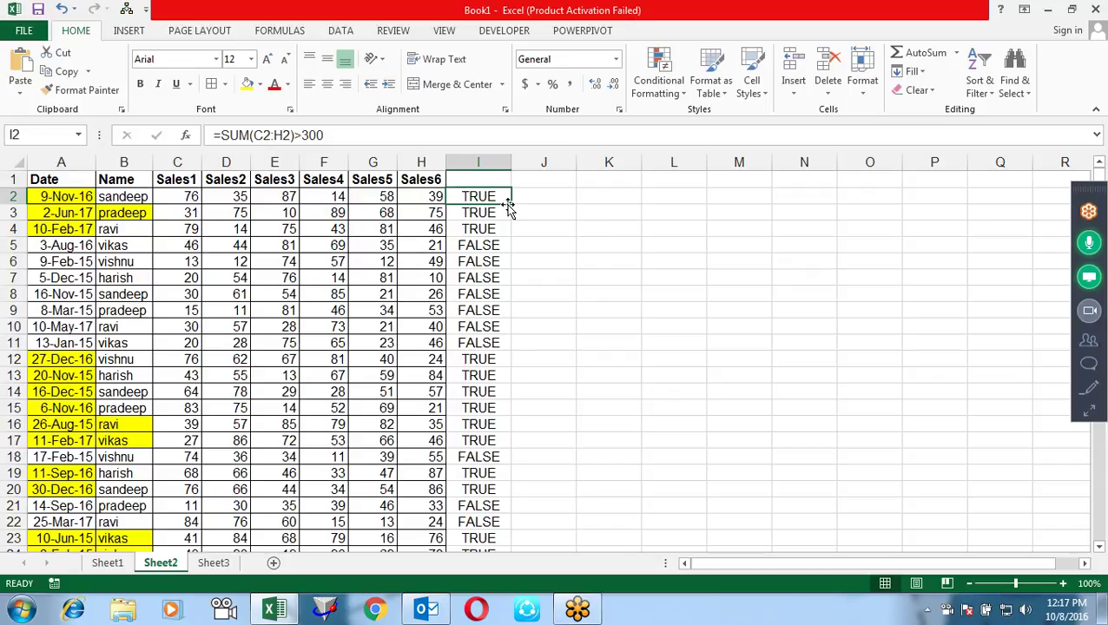
left_click_drag(512, 205, 786, 212)
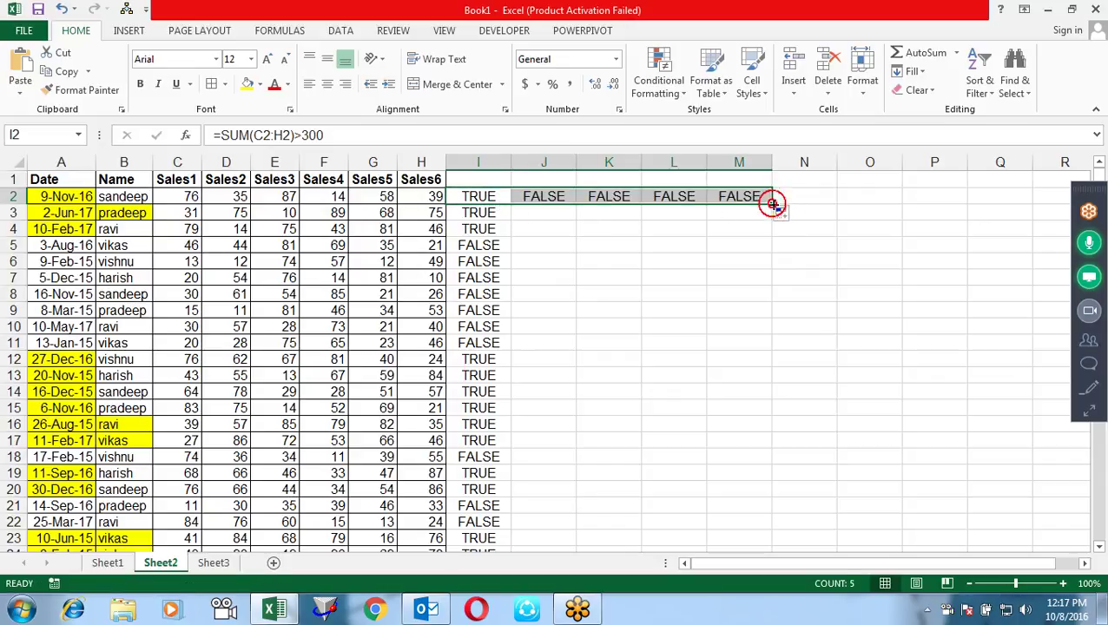
mouse_move(772, 206)
left_mouse_down()
mouse_move(816, 514)
mouse_move(829, 527)
left_mouse_up()
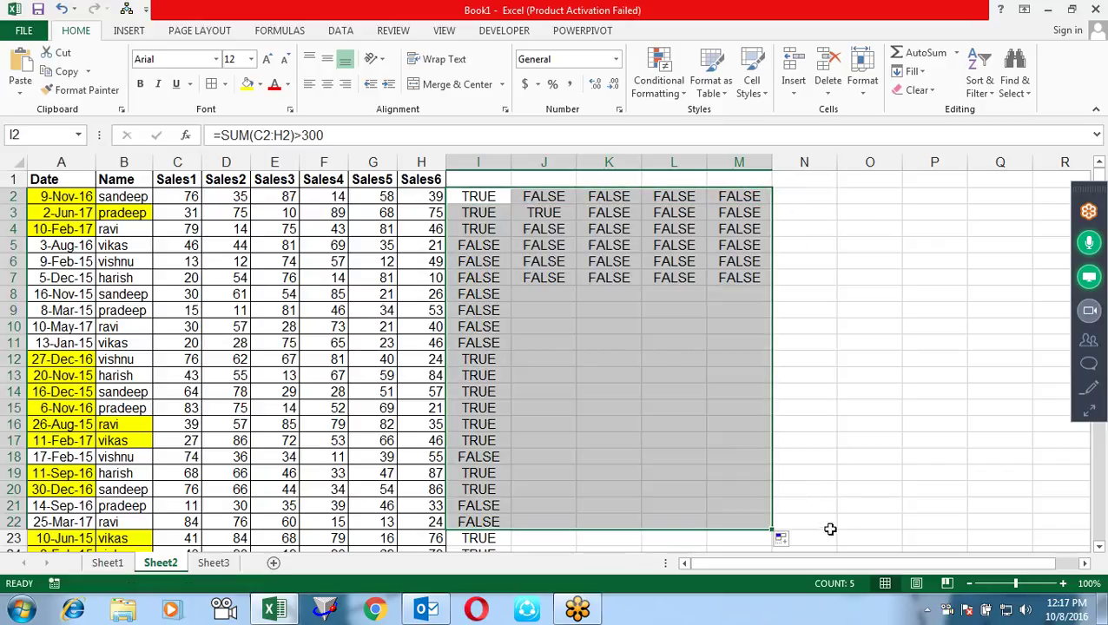
left_click(646, 229)
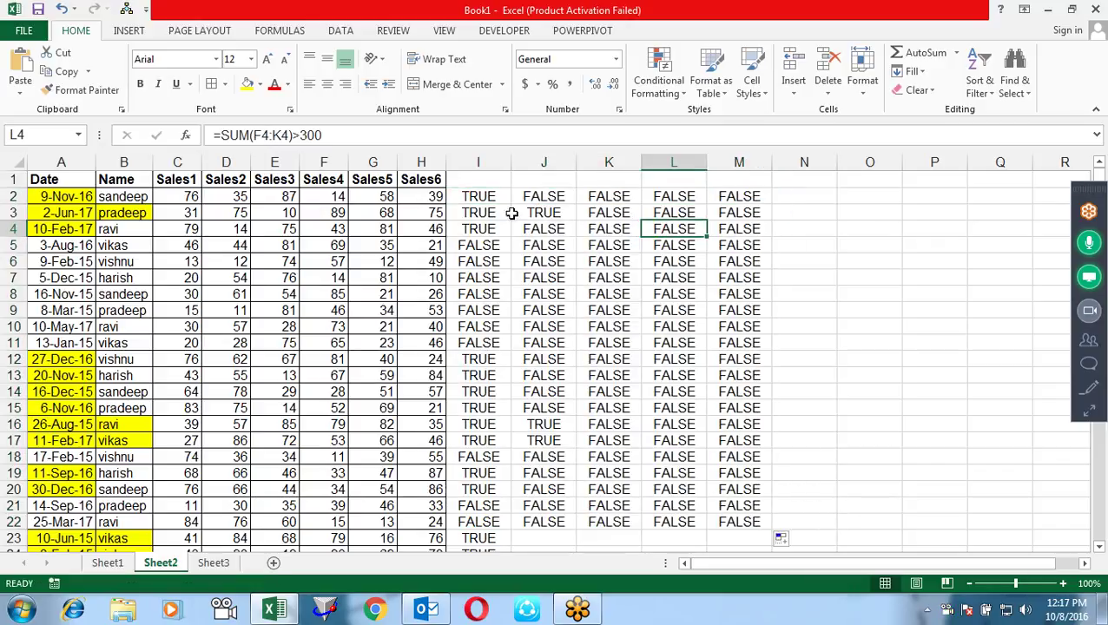
left_click_drag(479, 212, 532, 212)
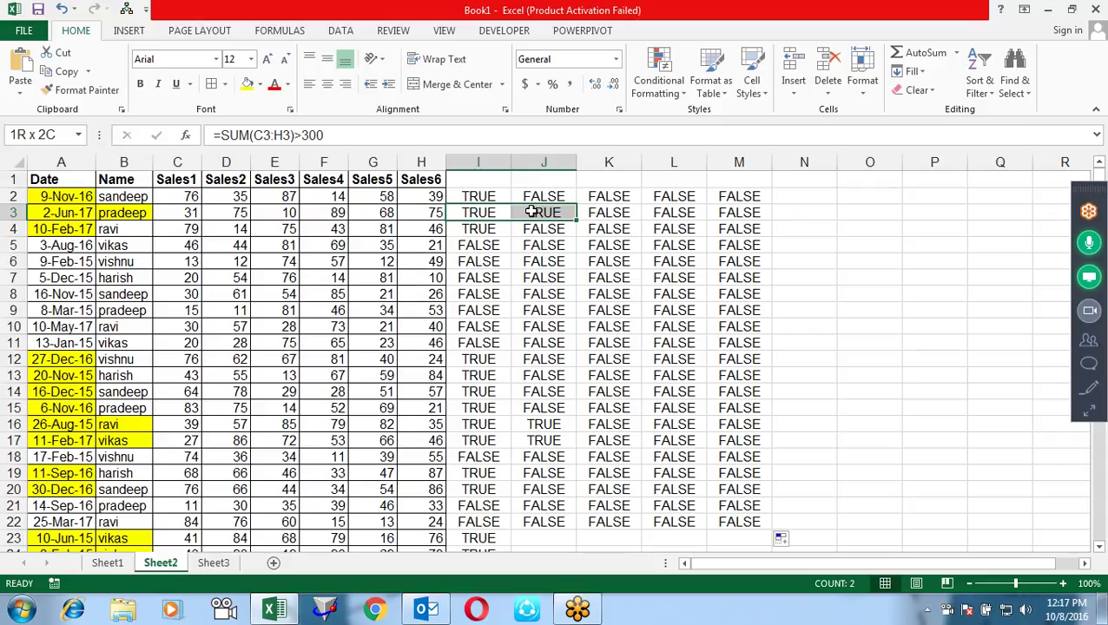
left_click(485, 229)
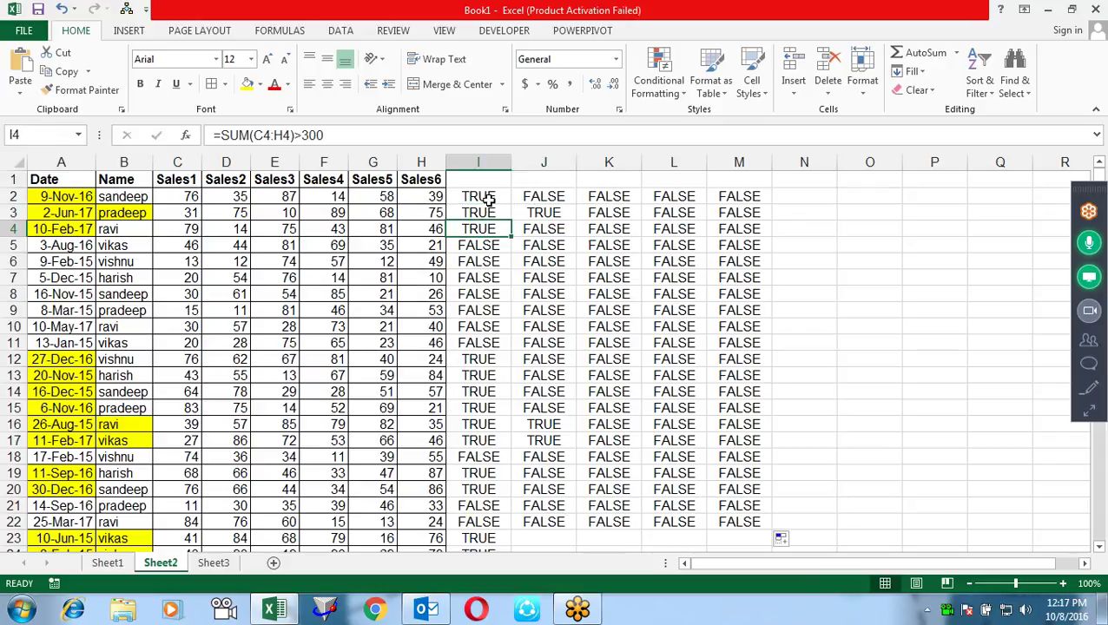
Lock the columns in I2's test so it reads =SUM($C2:$H2)>300
double_click(489, 200)
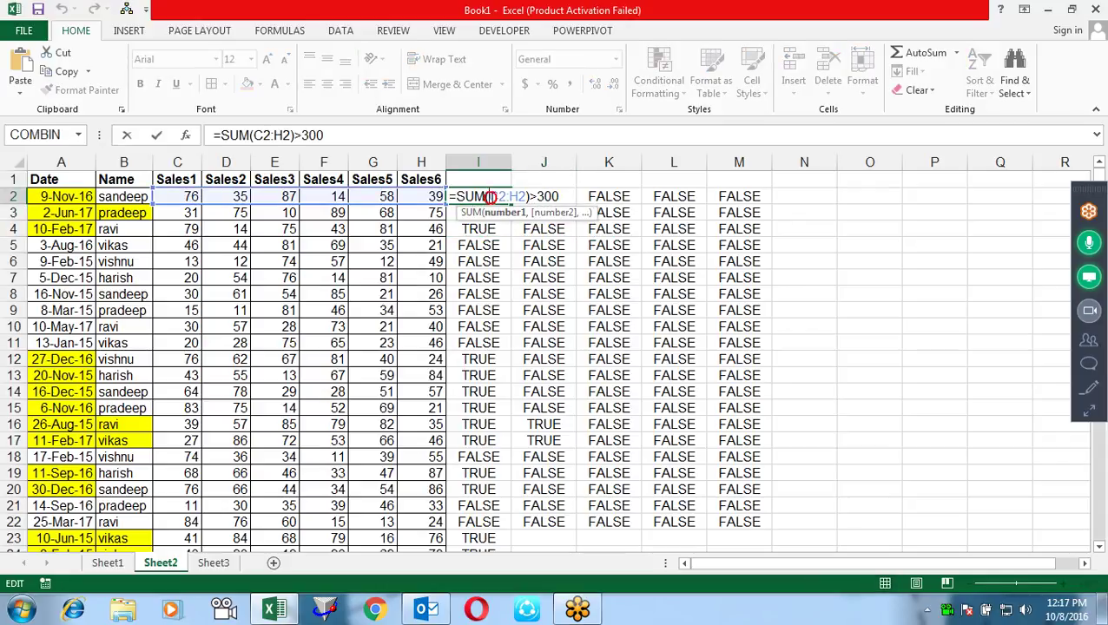
type("$C2:")
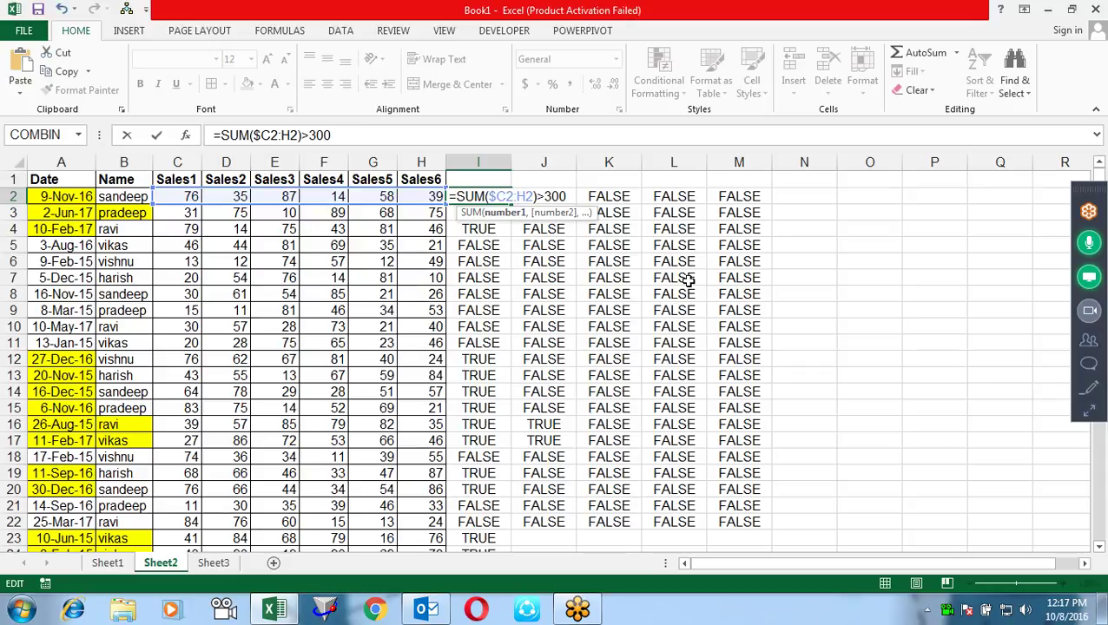
type("$")
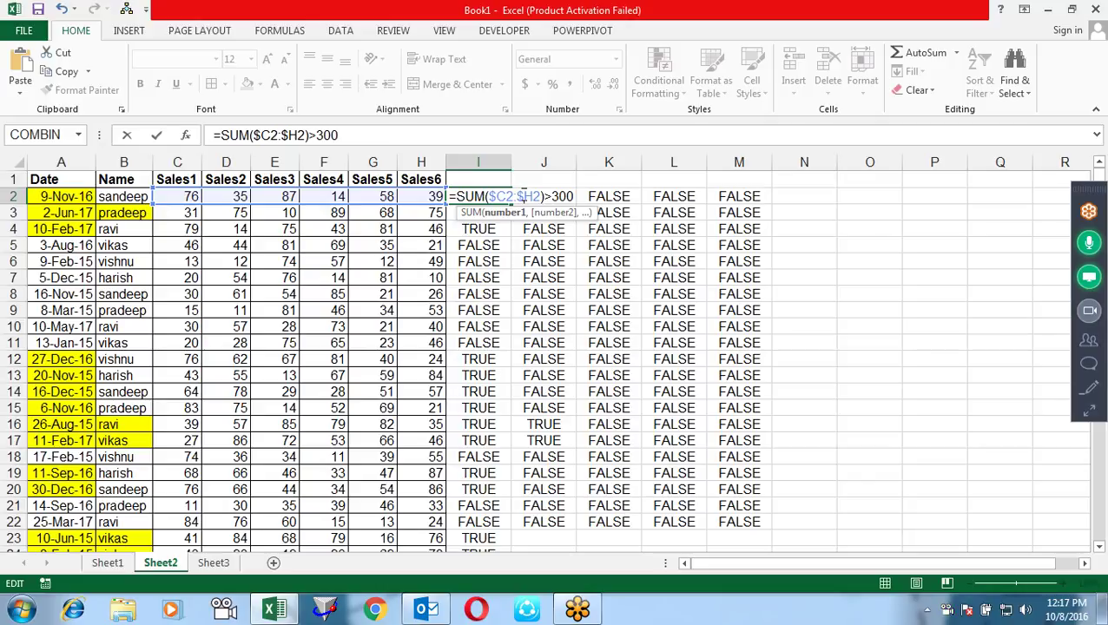
key("Return")
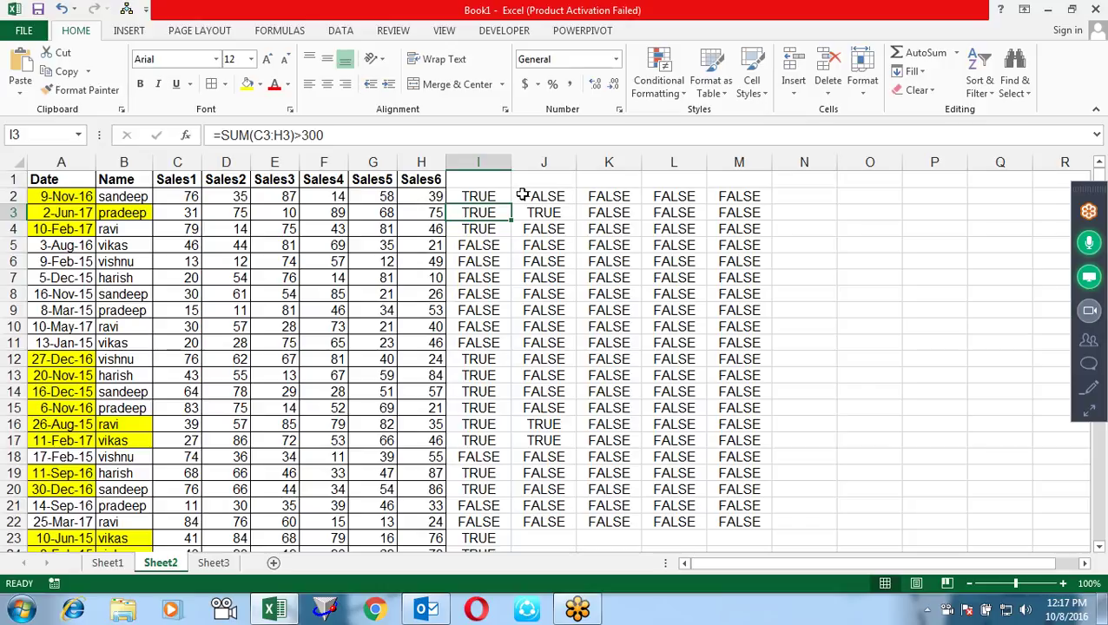
key("Up")
Paste I2's locked formula over I2:M37 and confirm that J2 matches I2
key("ctrl+c")
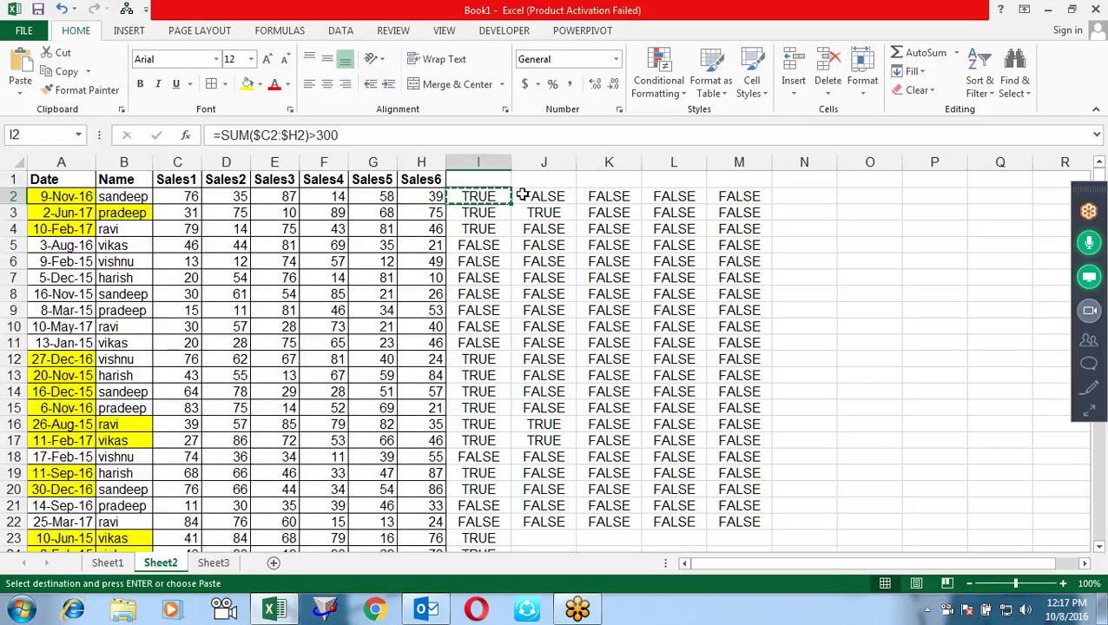
key("ctrl+shift+Right")
key("ctrl+shift+Down")
key("ctrl+v")
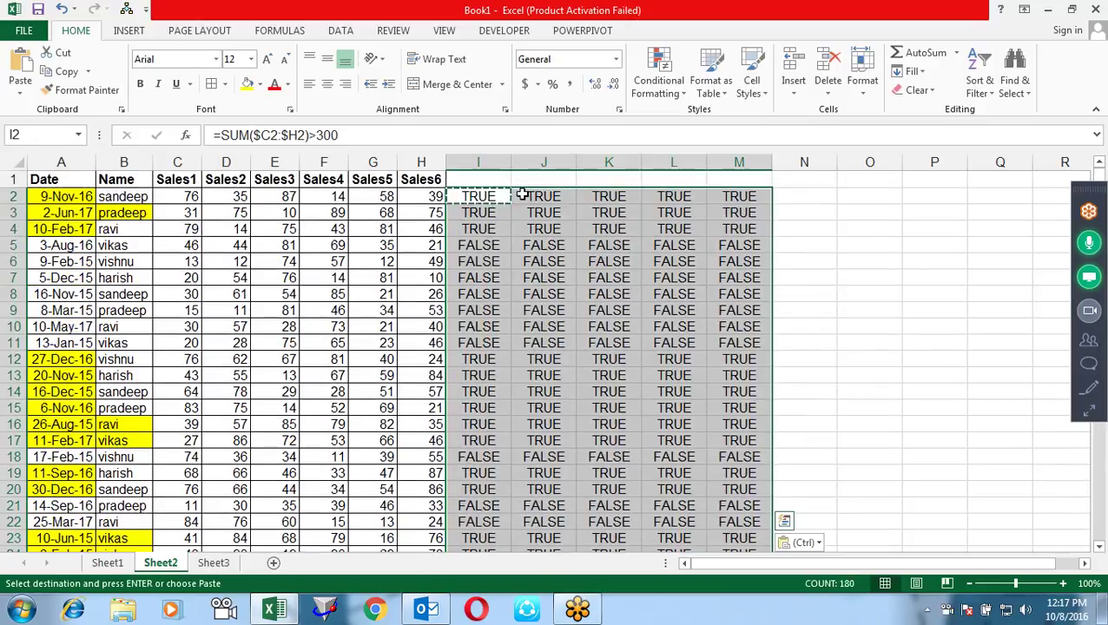
key("Up")
key("Down")
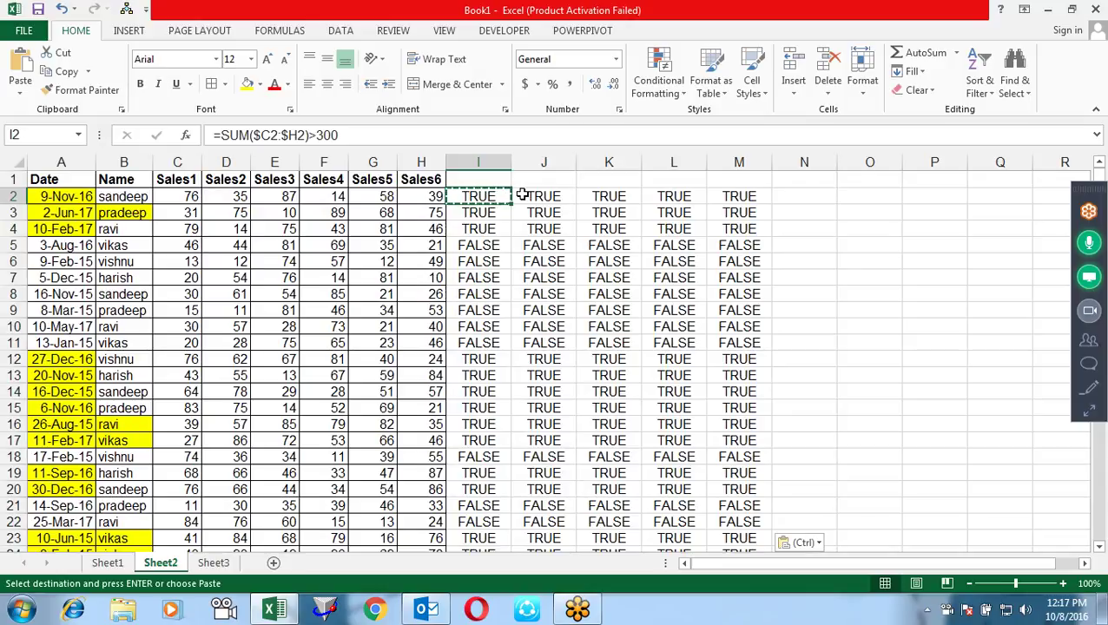
key("Right")
key("Right")
key("Escape")
key("Left")
key("Left")
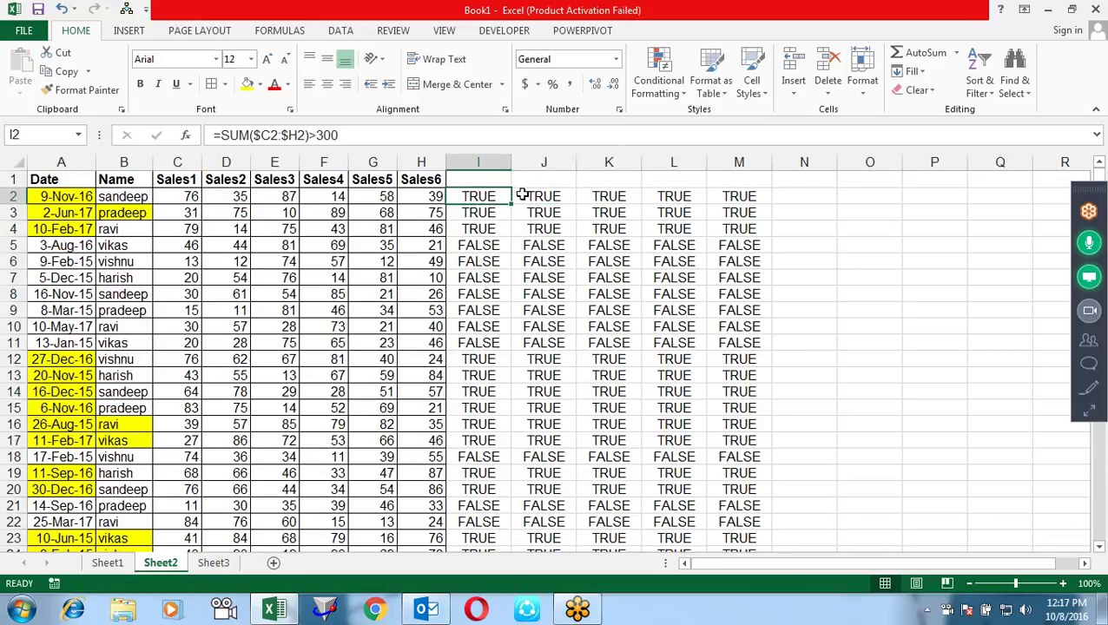
Select the table and open the yellow rule from the Conditional Formatting Rules Manager
left_click(156, 199)
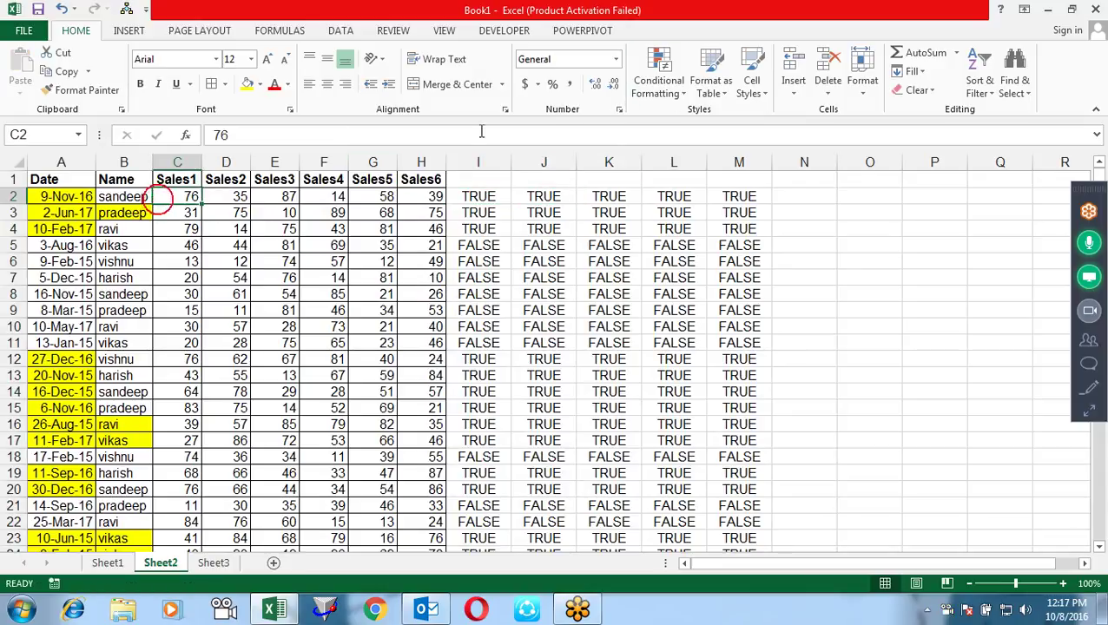
left_click(75, 201)
left_click(659, 74)
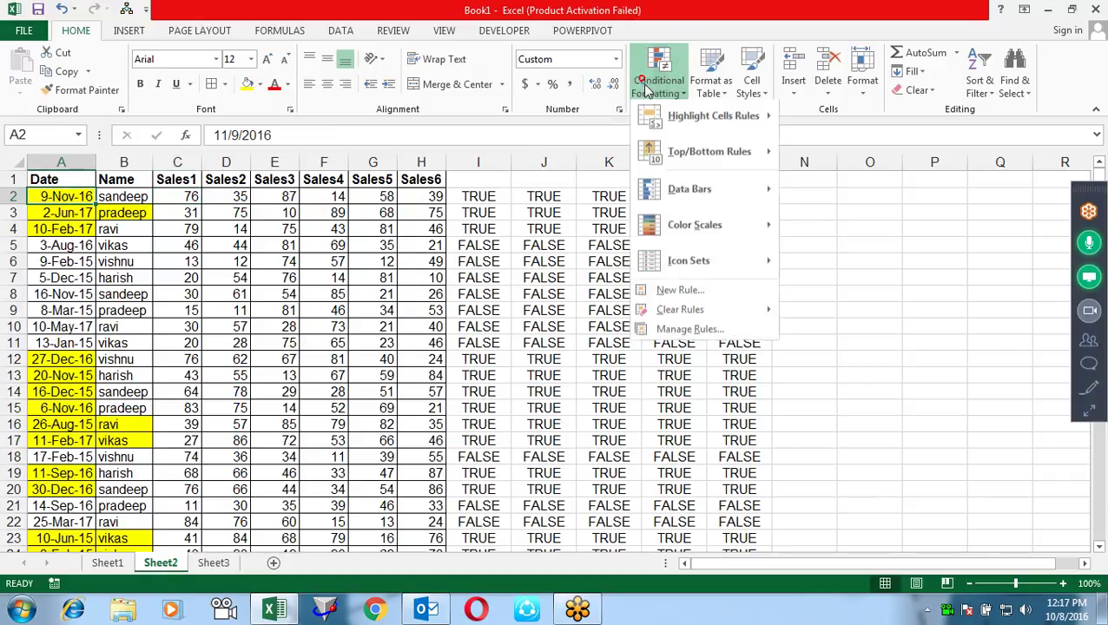
left_click(690, 331)
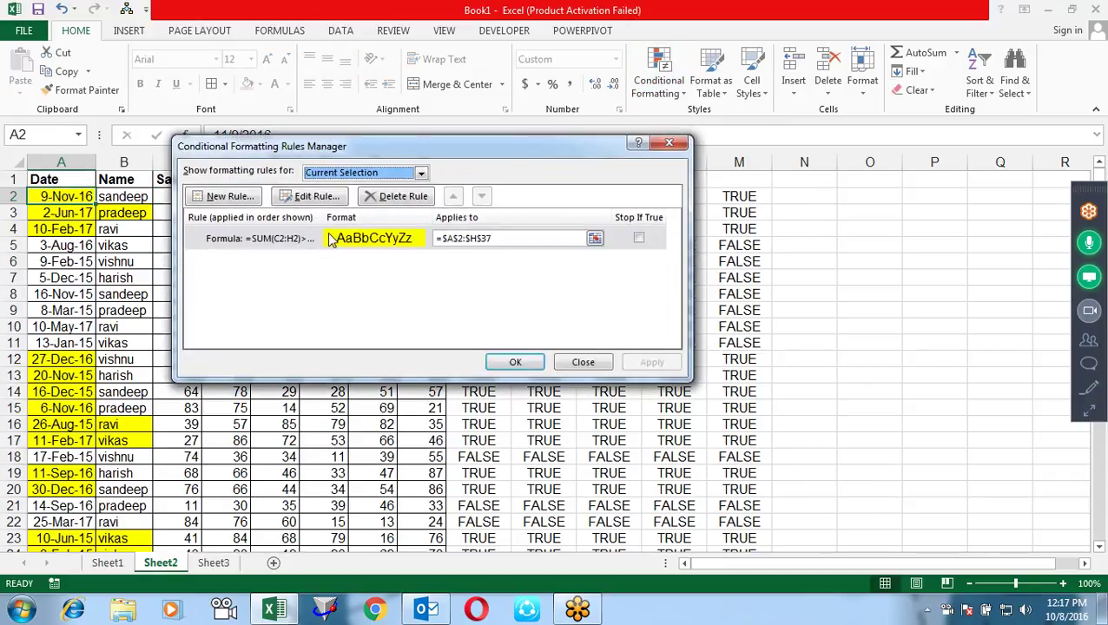
double_click(331, 240)
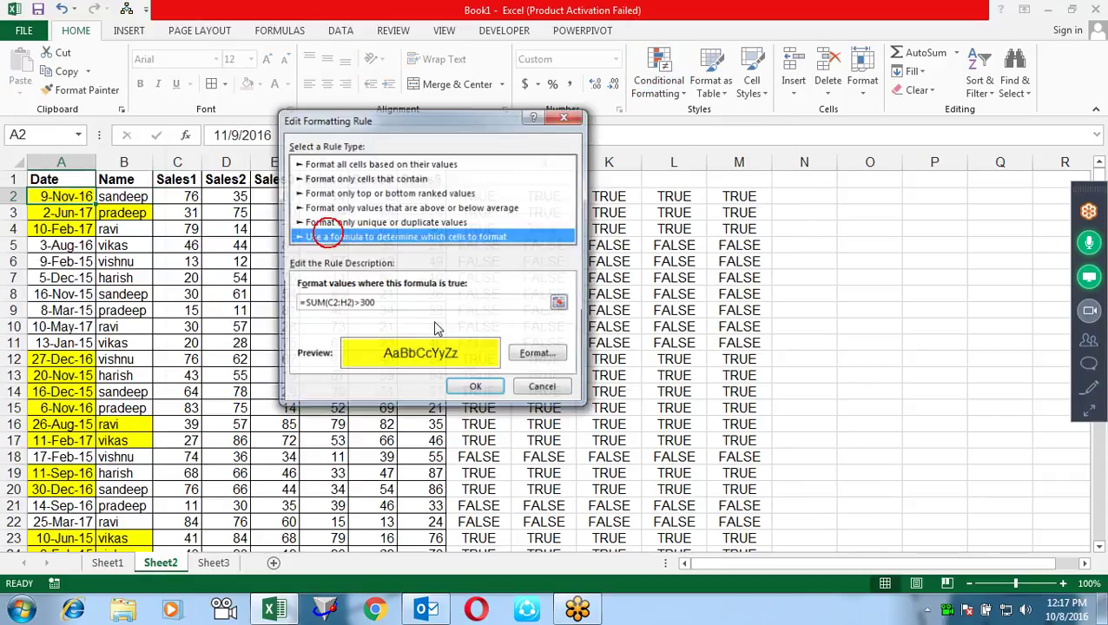
Change the rule formula to =SUM($C2:$H2)>300 and apply it
left_click(328, 303)
type("$")
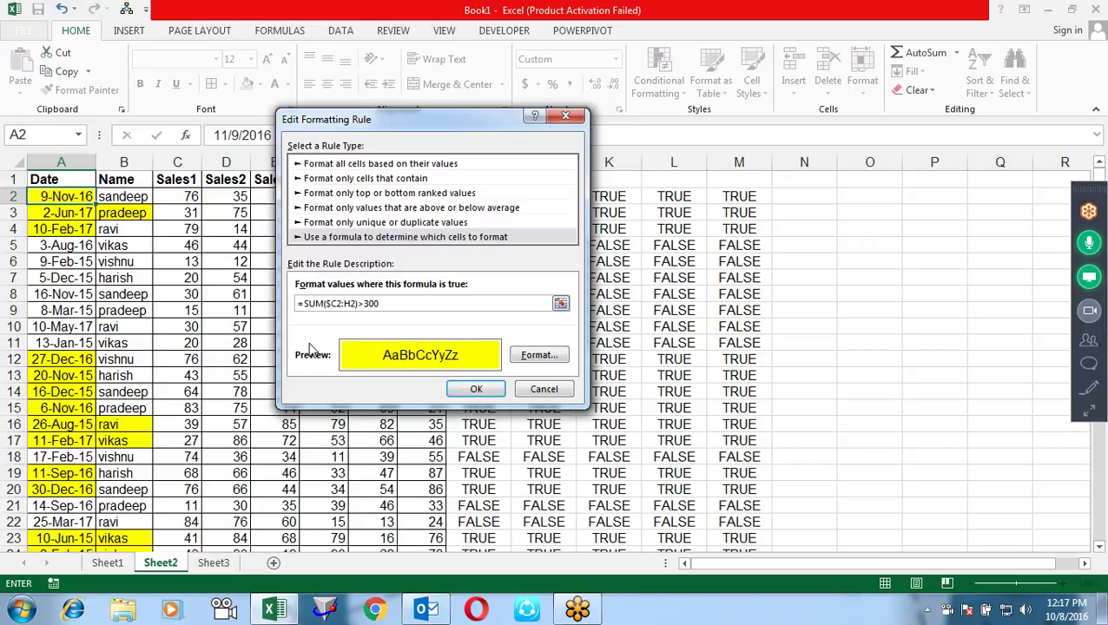
left_click(345, 303)
type("$")
left_click(491, 395)
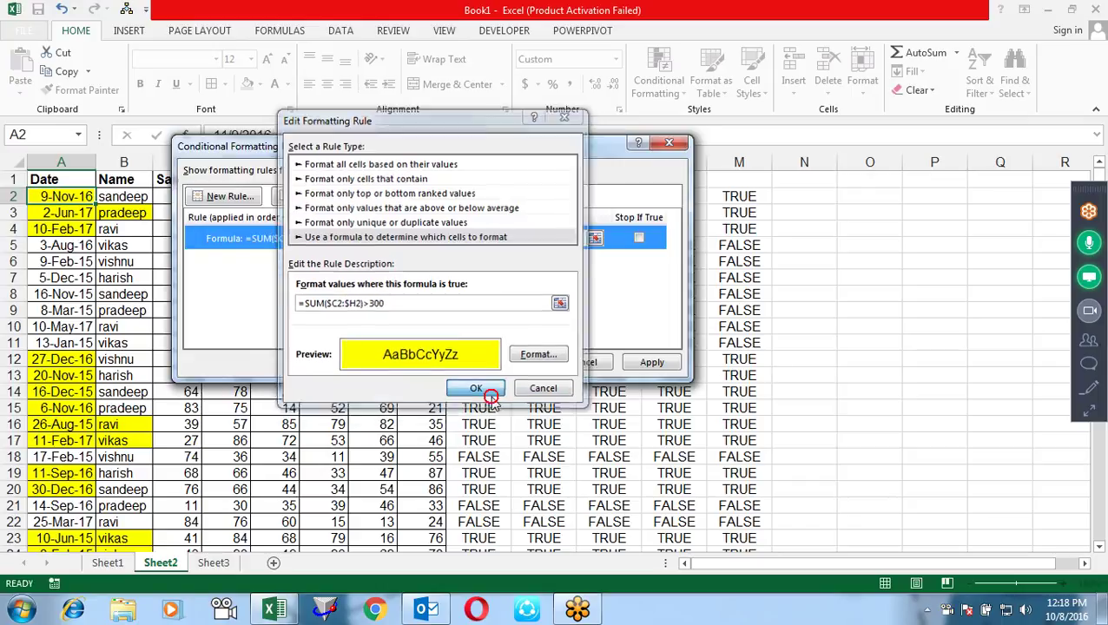
left_click(653, 369)
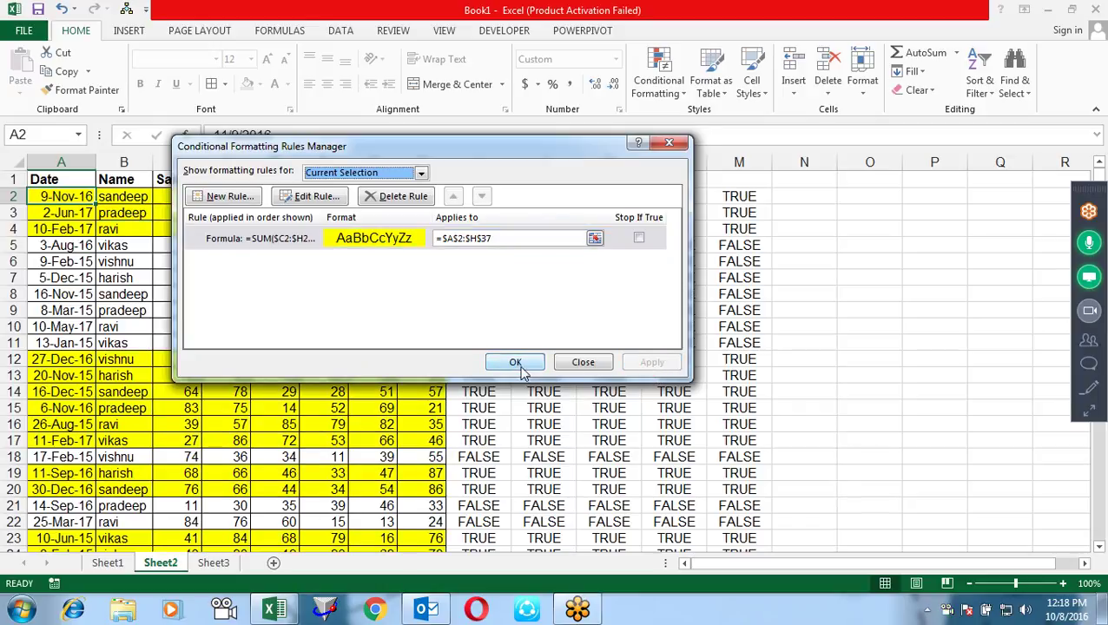
left_click(516, 363)
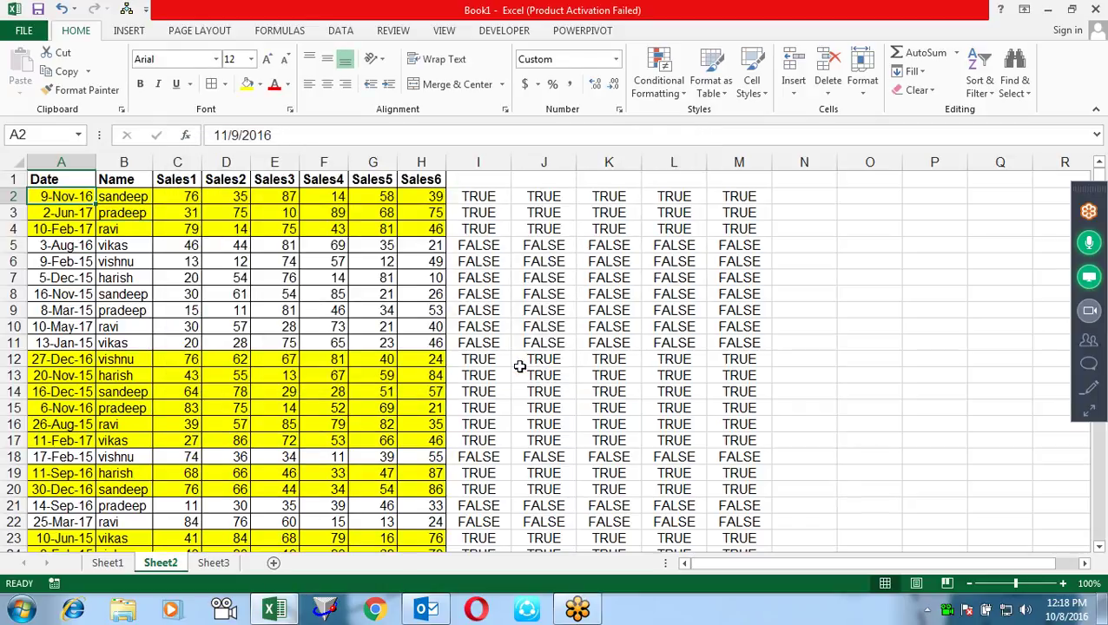
Check the row-2 formula and value, then change the I2 test threshold to >250
left_click(469, 196)
left_click(383, 196)
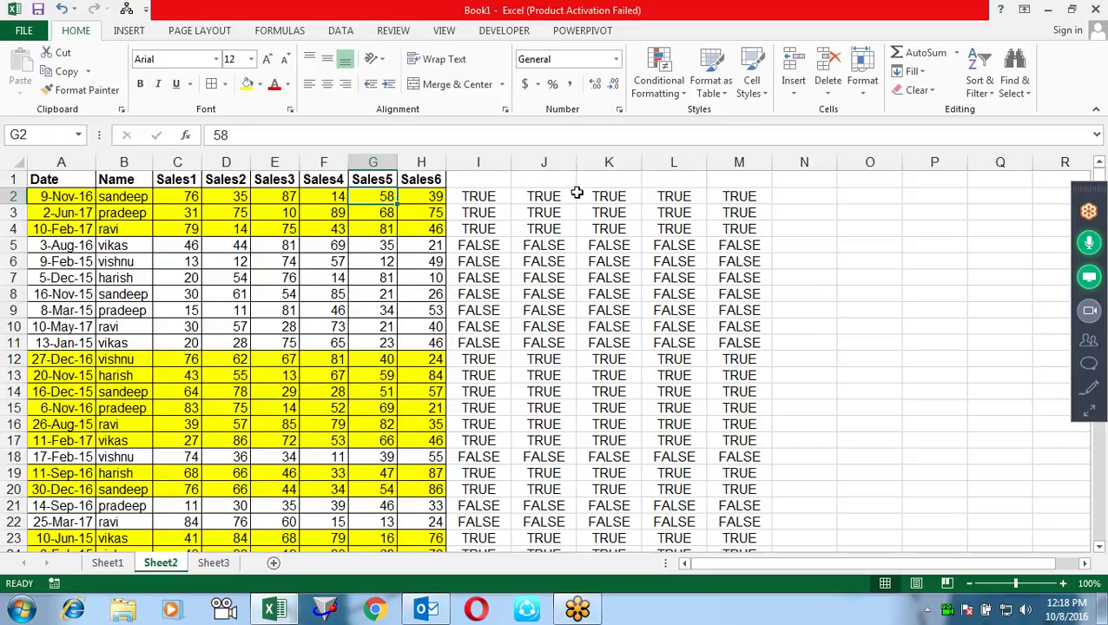
left_click(496, 196)
key("F2")
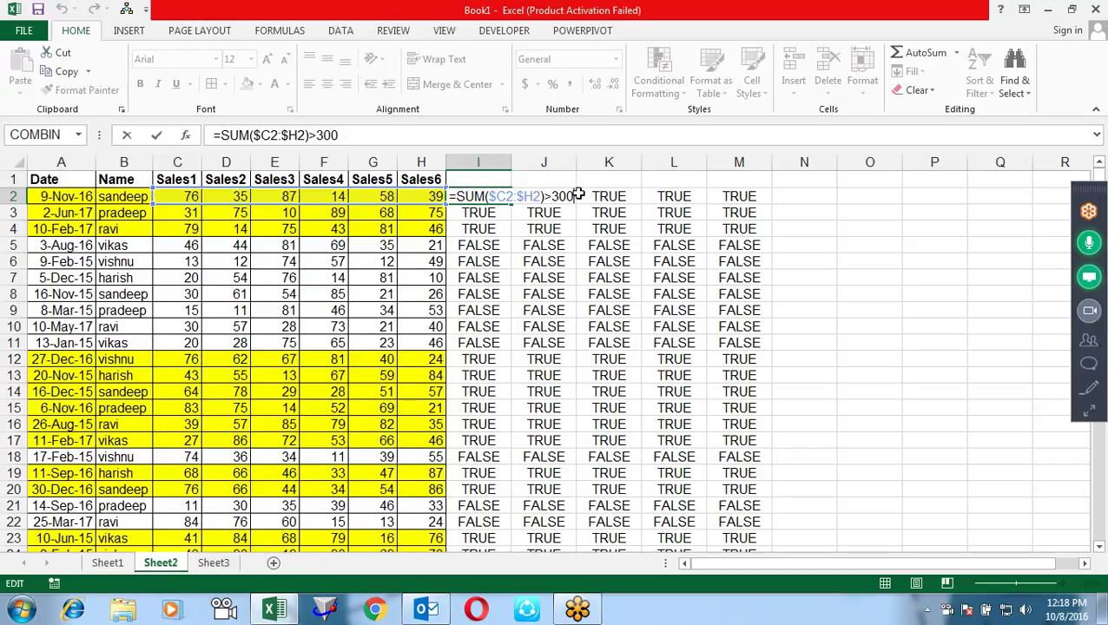
key("BackSpace")
left_click_drag(578, 197, 546, 197)
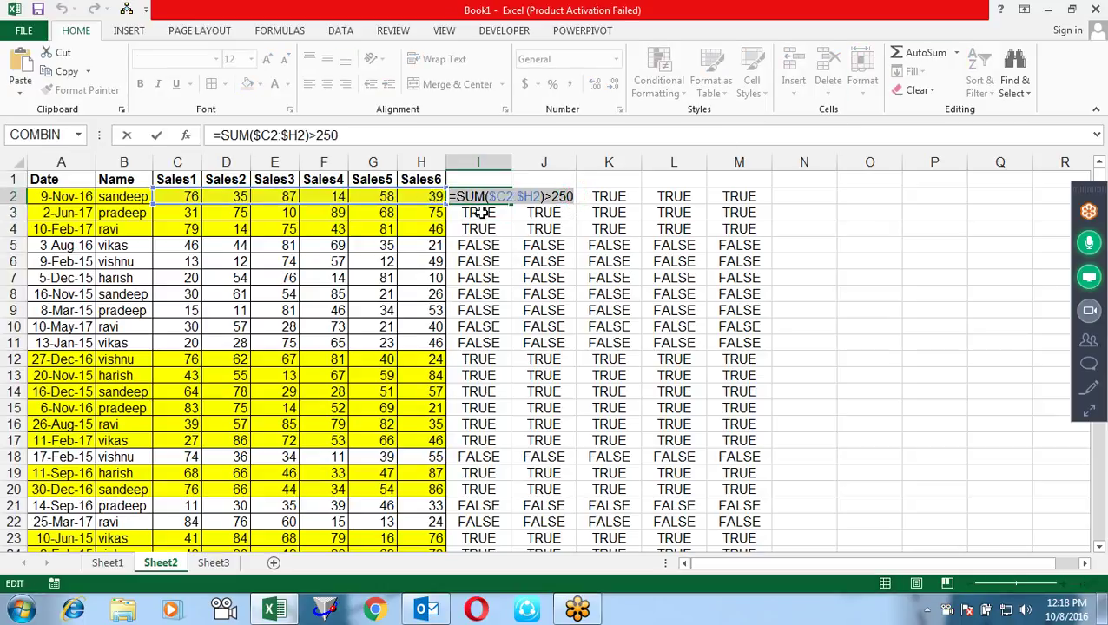
key("Return")
Select the sales data range A2:H37, starting over from A2 after a partial selection
left_click(410, 194)
key("Left")
key("Left")
key("Left")
key("Left")
key("Left")
key("Left")
key("shift+Right")
key("shift+Right")
key("shift+Right")
key("shift+Right")
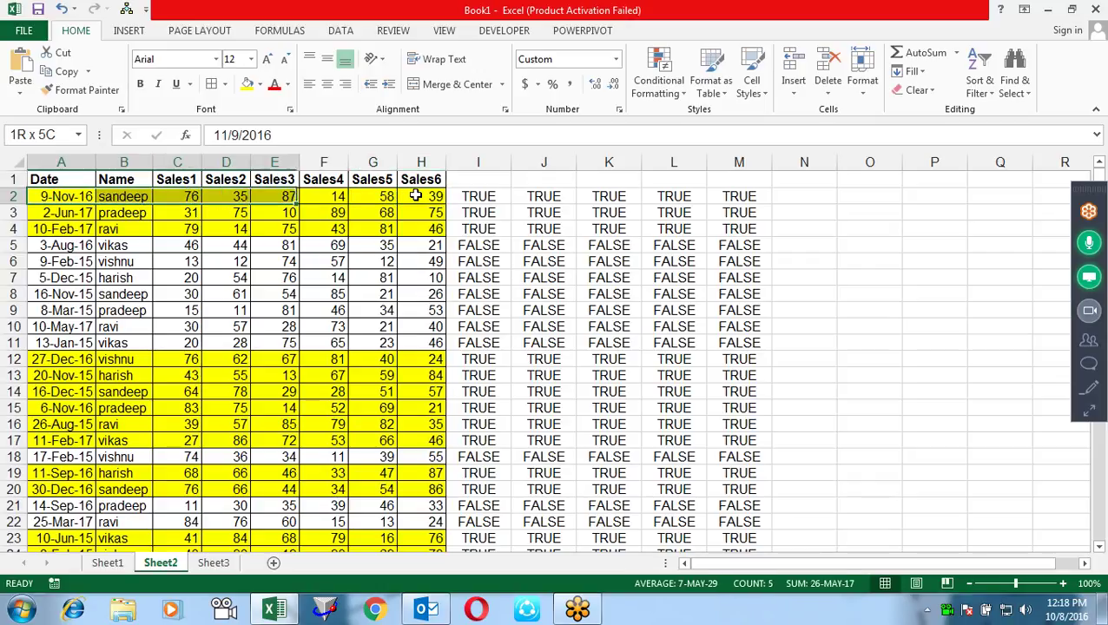
key("shift+Right")
key("shift+Right")
key("shift+Right")
key("shift+Down")
key("shift+Down")
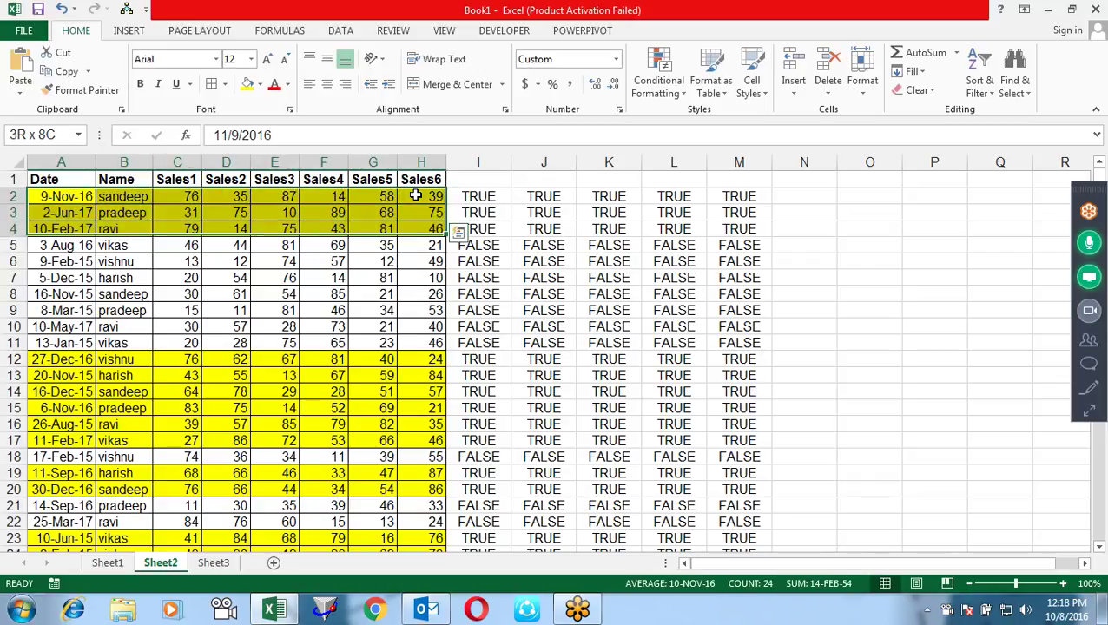
key("shift+Down")
key("shift+Down")
key("shift+Down")
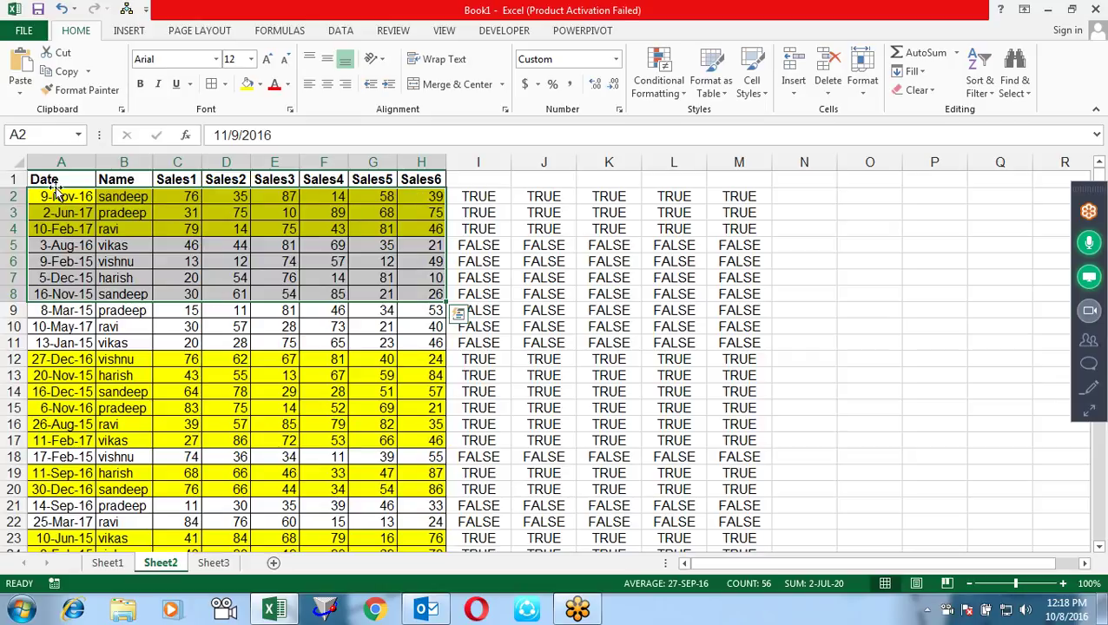
key("Tab")
key("Tab")
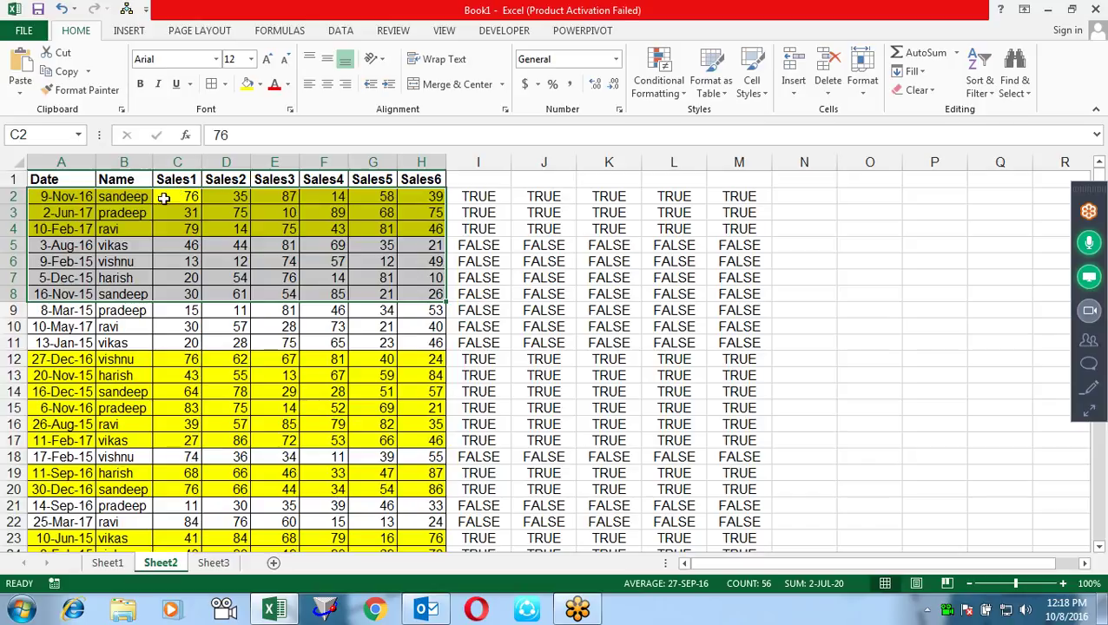
left_click(67, 199)
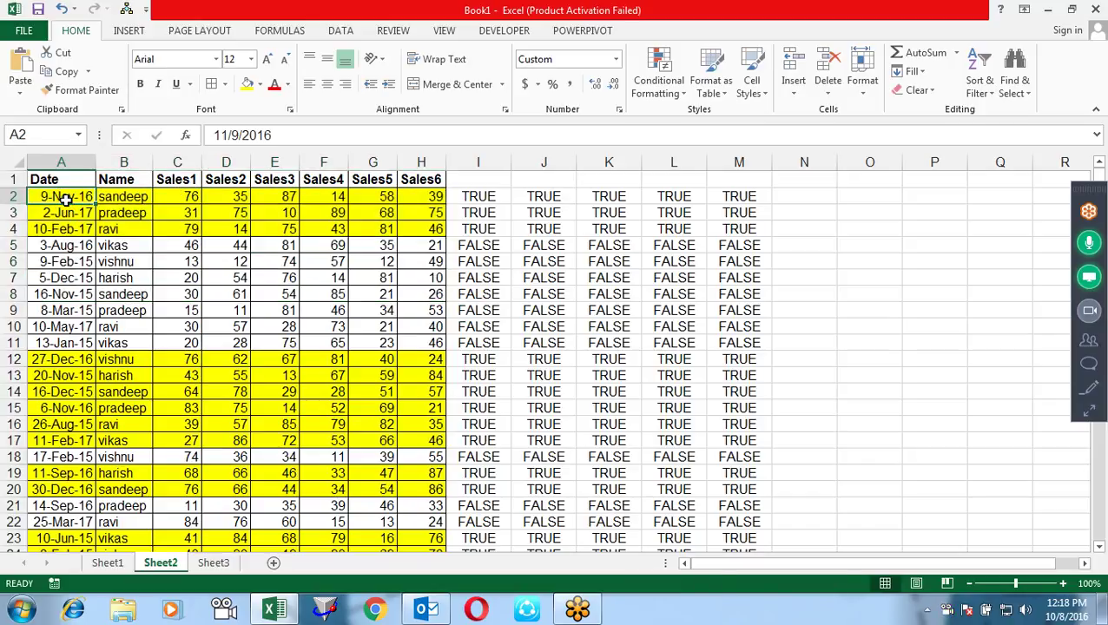
key("shift+Right")
key("shift+Right")
key("shift+Right")
key("shift+Right")
key("shift+Right")
key("shift+Right")
key("shift+Right")
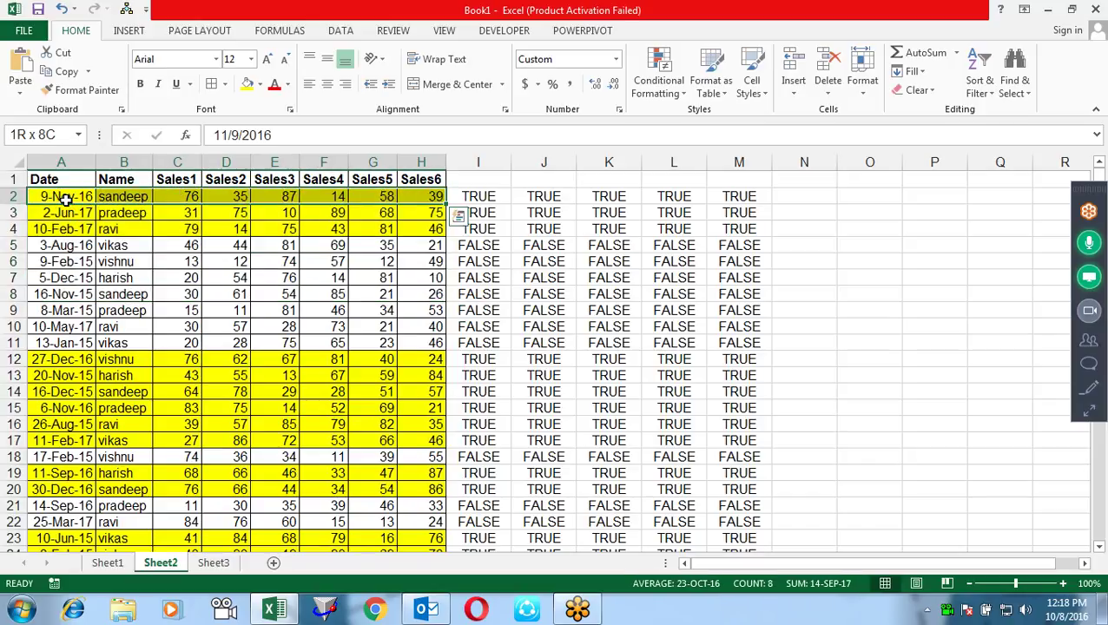
key("ctrl+shift+Down")
scroll(813, 437, "up", 5)
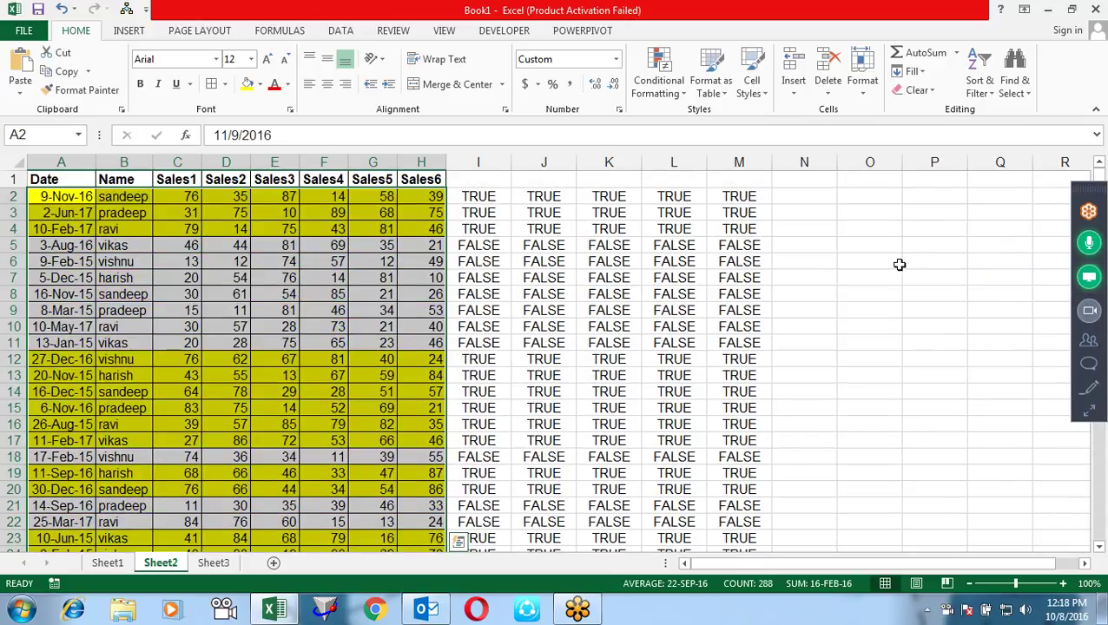
Create a formula rule =SUM($C2:$H2)>250 with a light green fill
left_click(657, 83)
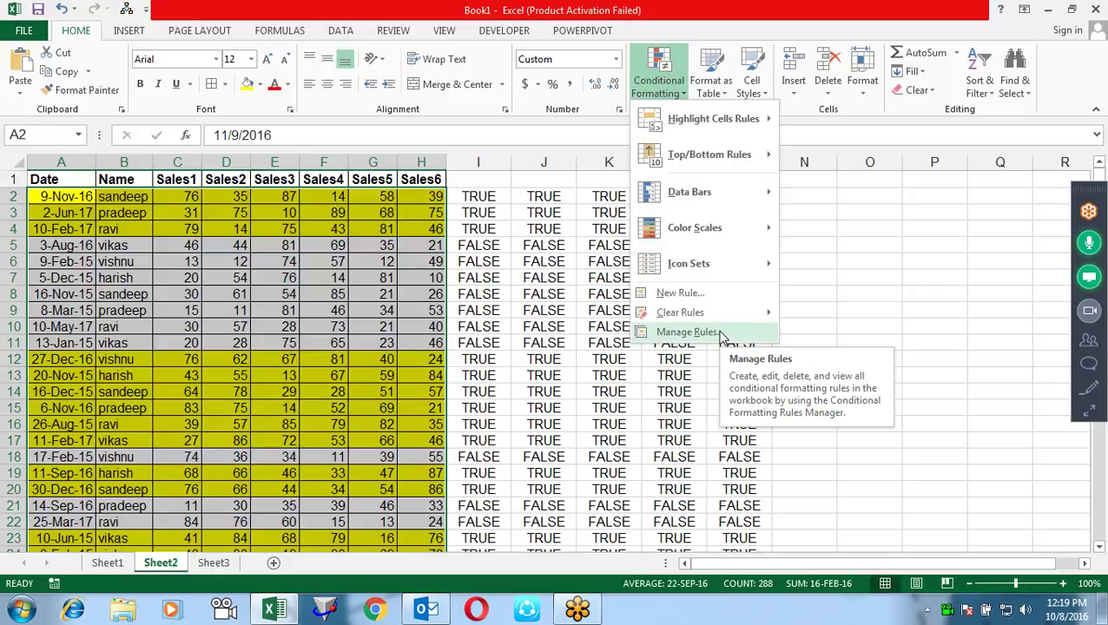
left_click(718, 294)
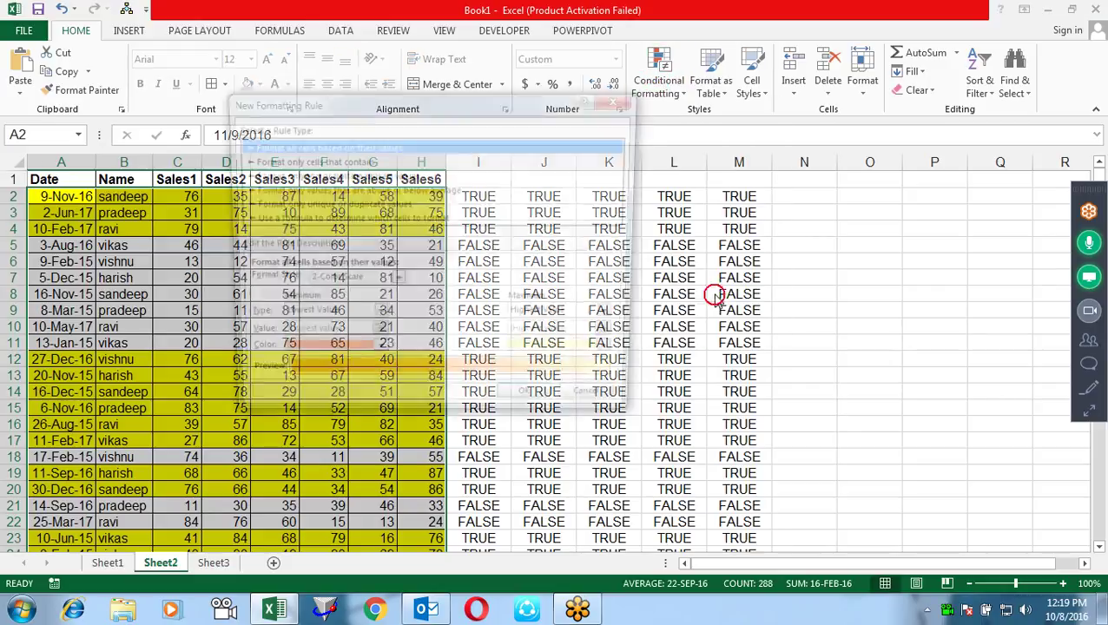
left_click(344, 219)
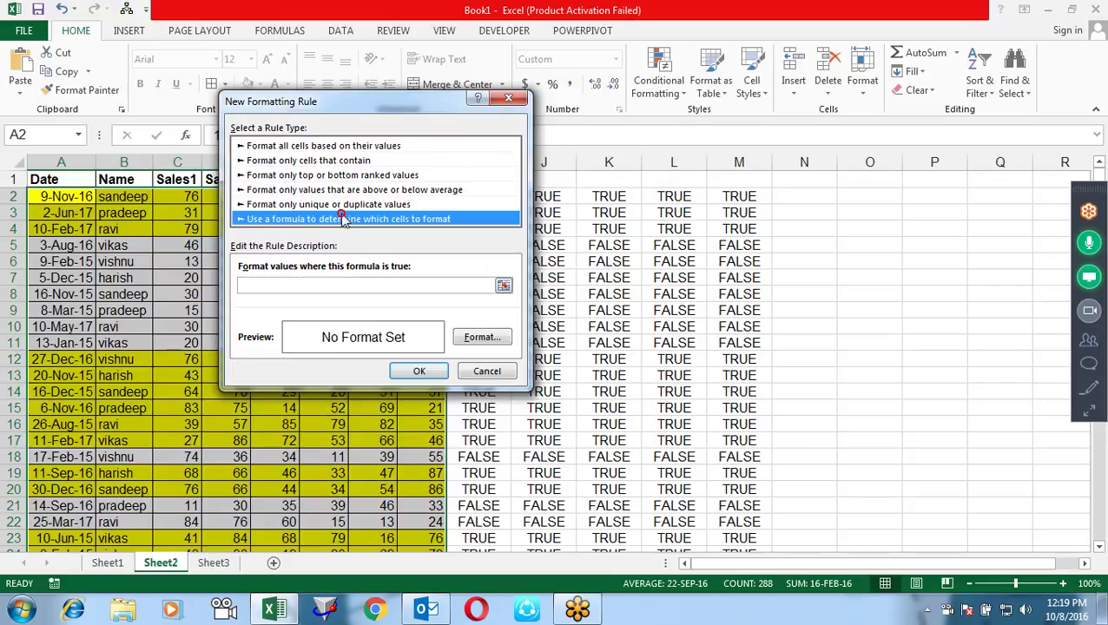
left_click(364, 285)
type("=SUM($C2:$H2)>250")
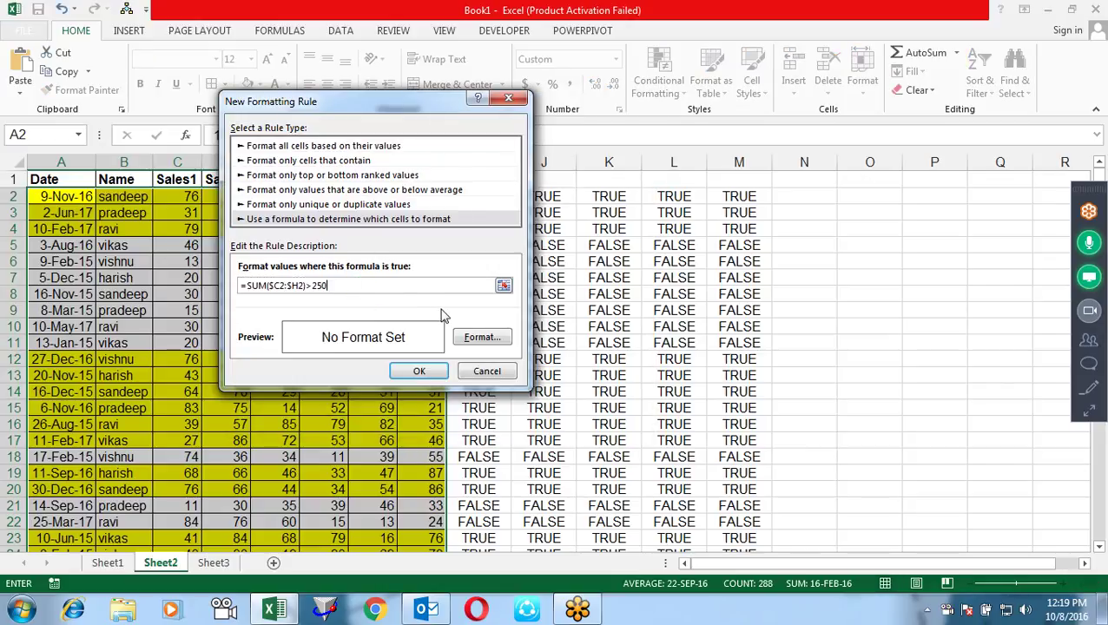
left_click(482, 338)
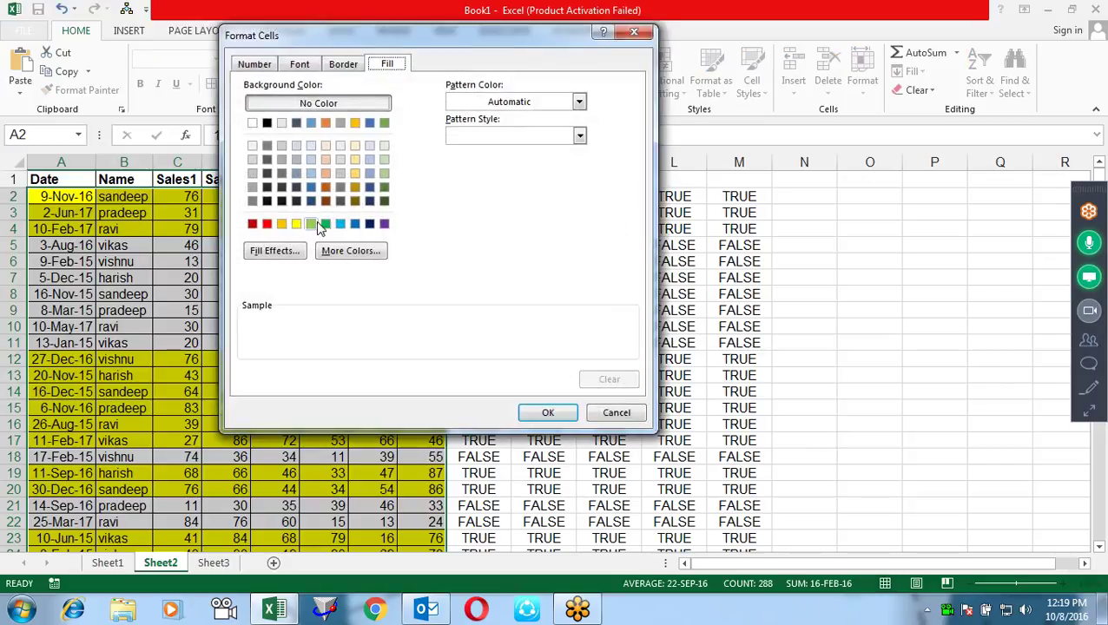
left_click(311, 224)
left_click(548, 413)
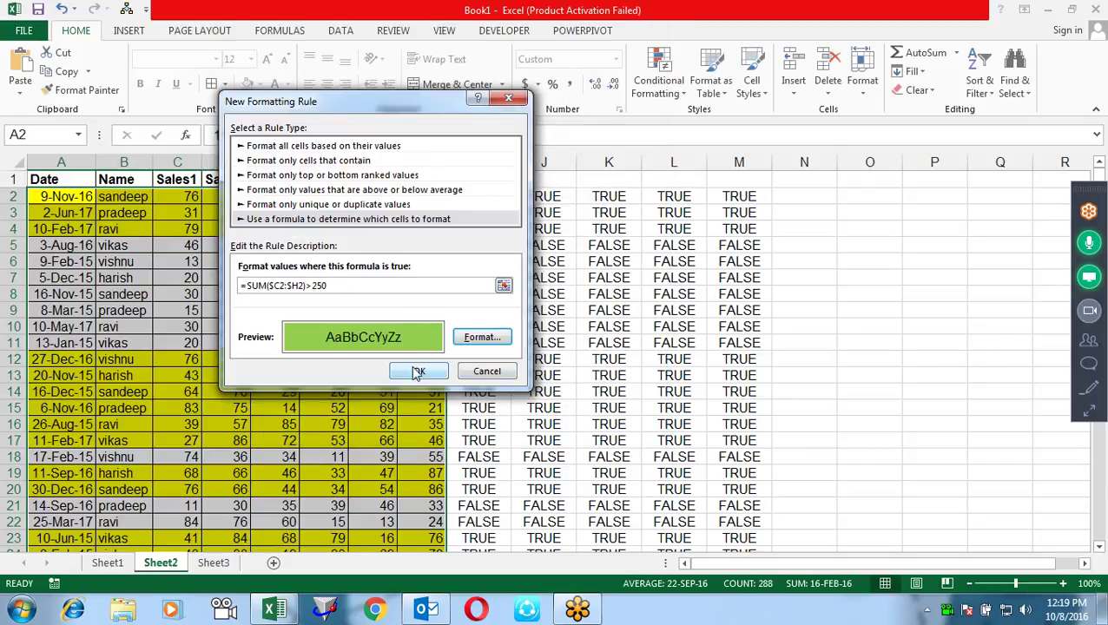
left_click(421, 370)
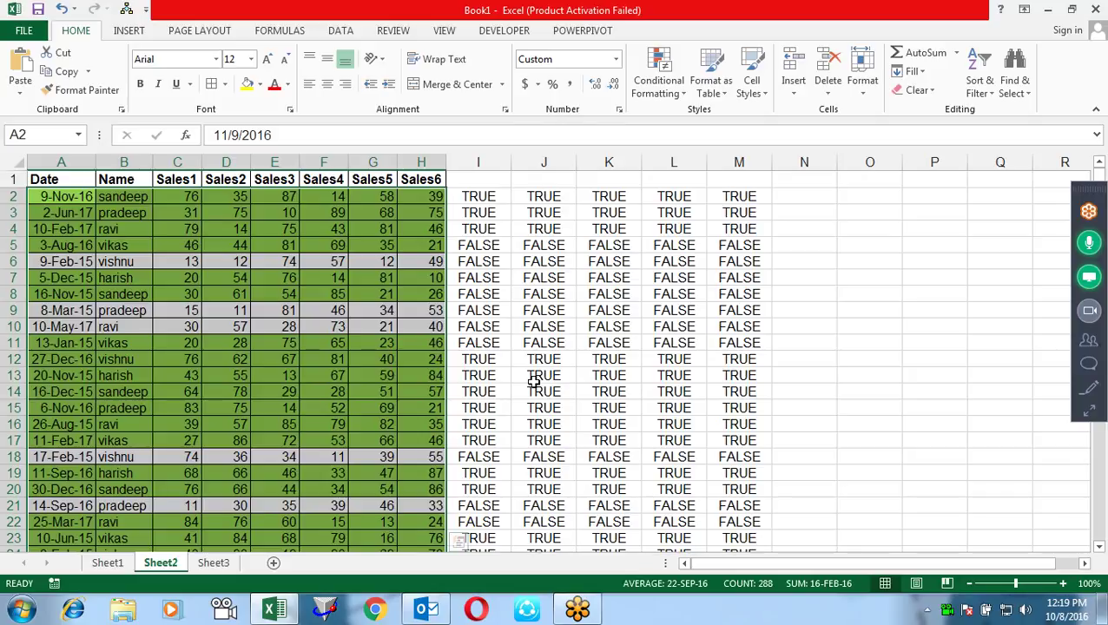
In the Rules Manager, move the yellow over-300 rule above the green rule and apply it
left_click(674, 83)
left_click(686, 334)
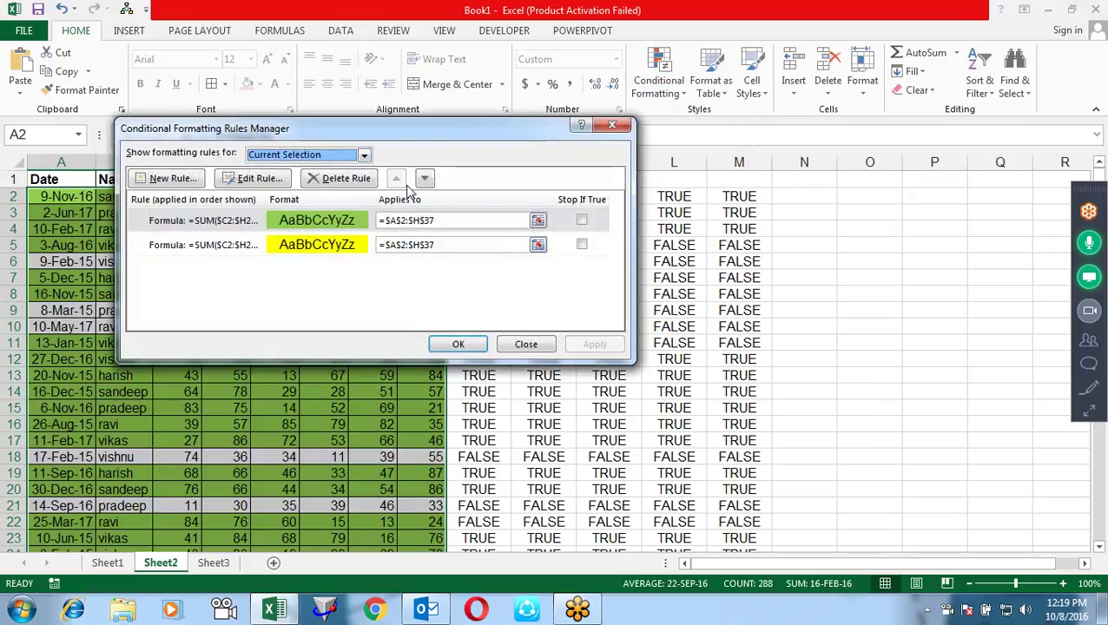
mouse_move(358, 144)
left_mouse_down()
mouse_move(651, 176)
mouse_move(625, 169)
left_mouse_up()
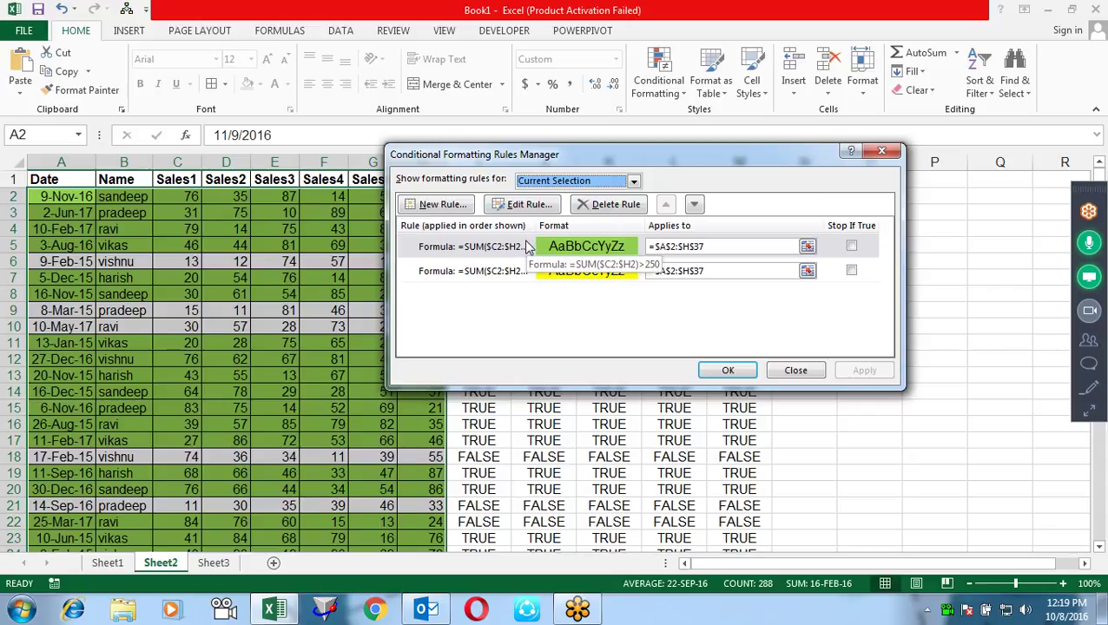
left_click(512, 271)
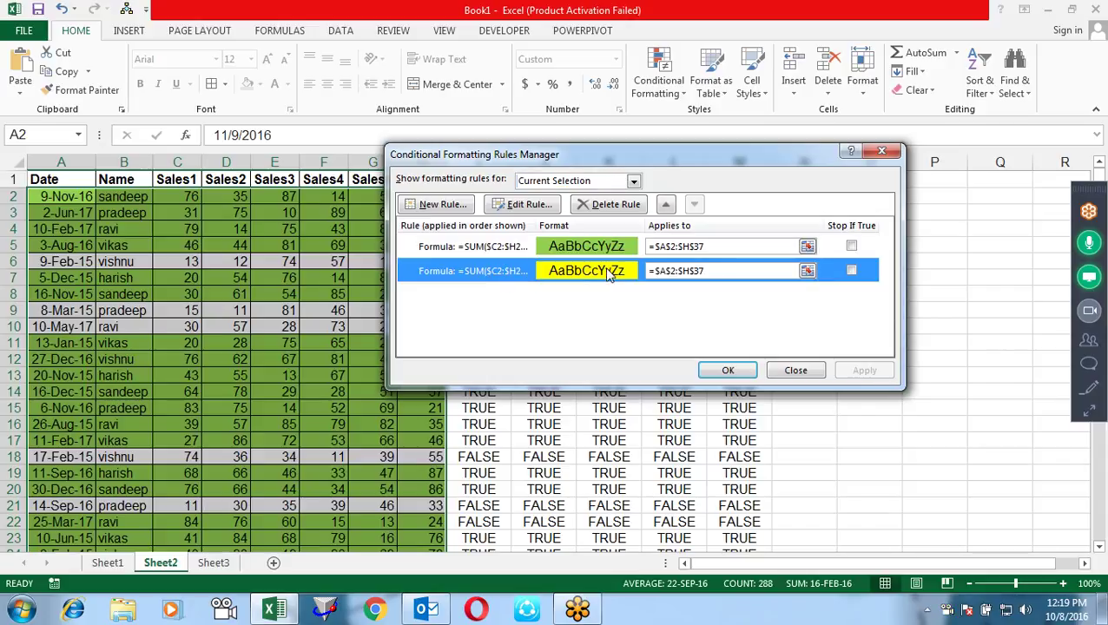
left_click(667, 205)
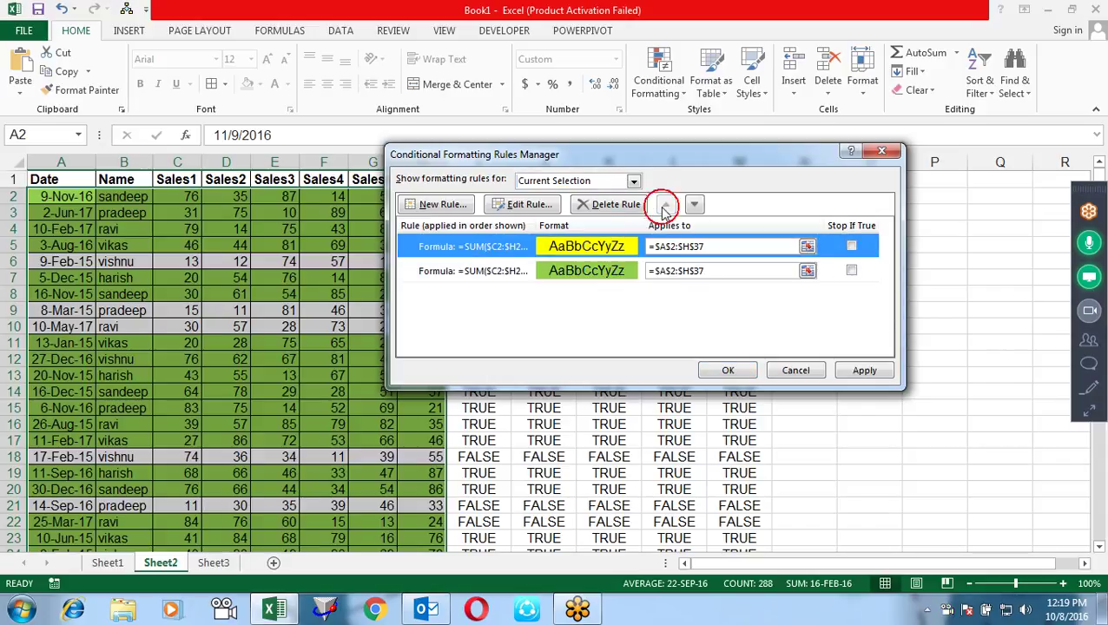
left_click(868, 374)
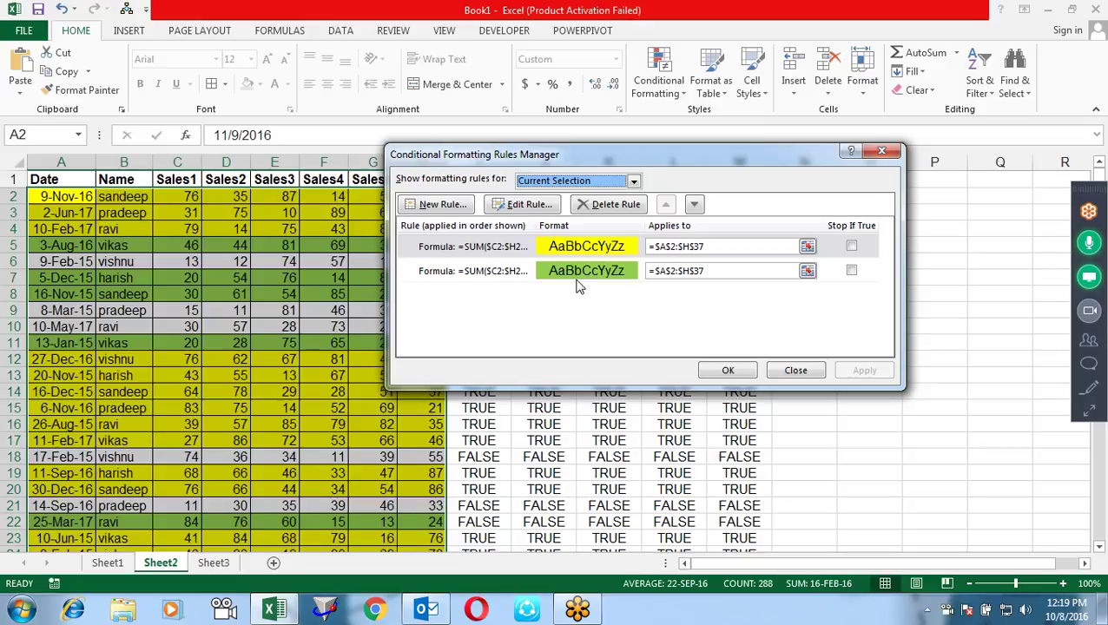
left_click(727, 370)
left_click(743, 369)
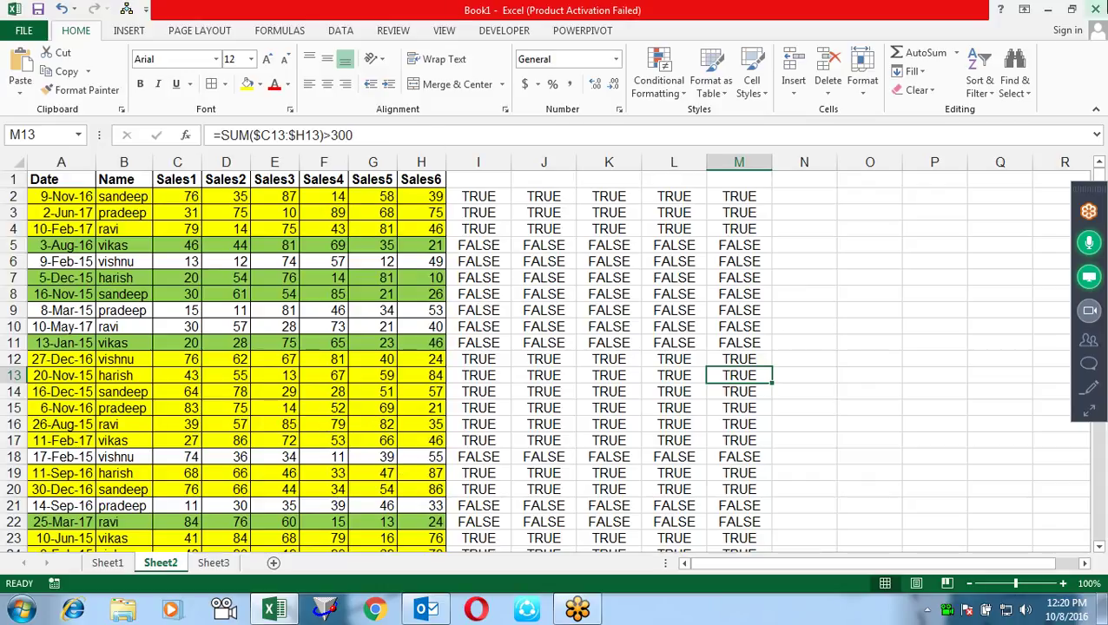
left_click(1095, 10)
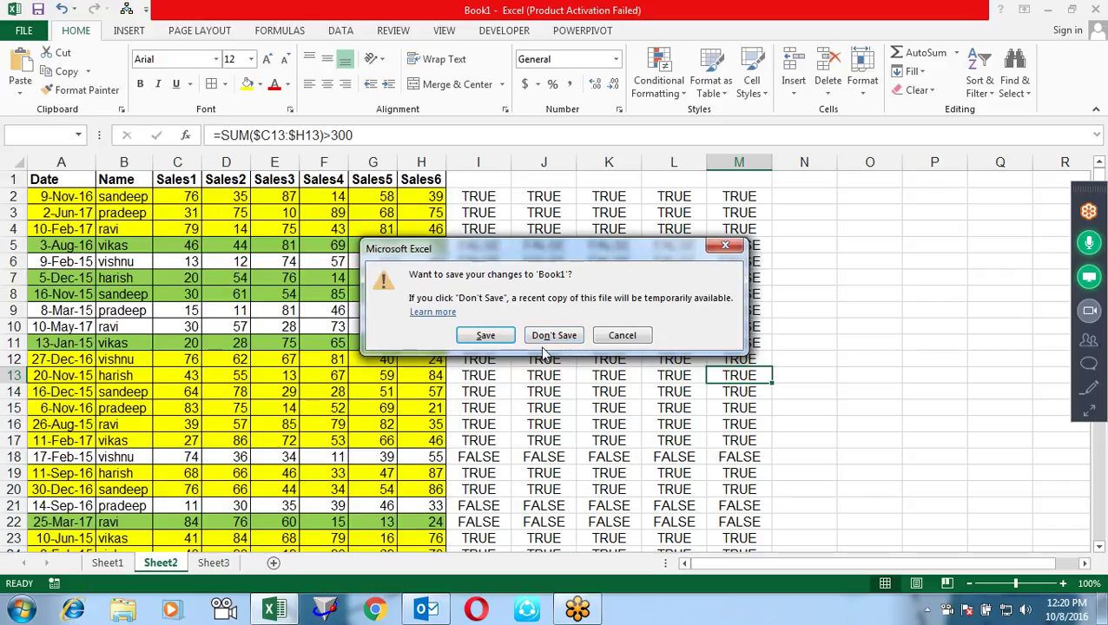
left_click(642, 337)
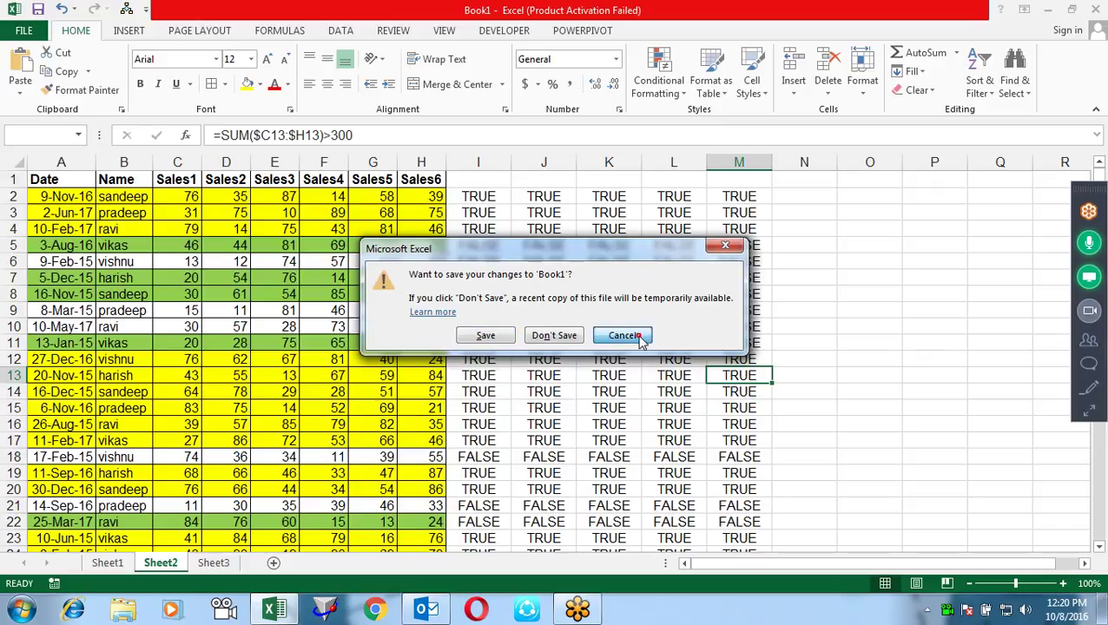
left_click(669, 101)
left_click(350, 278)
left_click(278, 261)
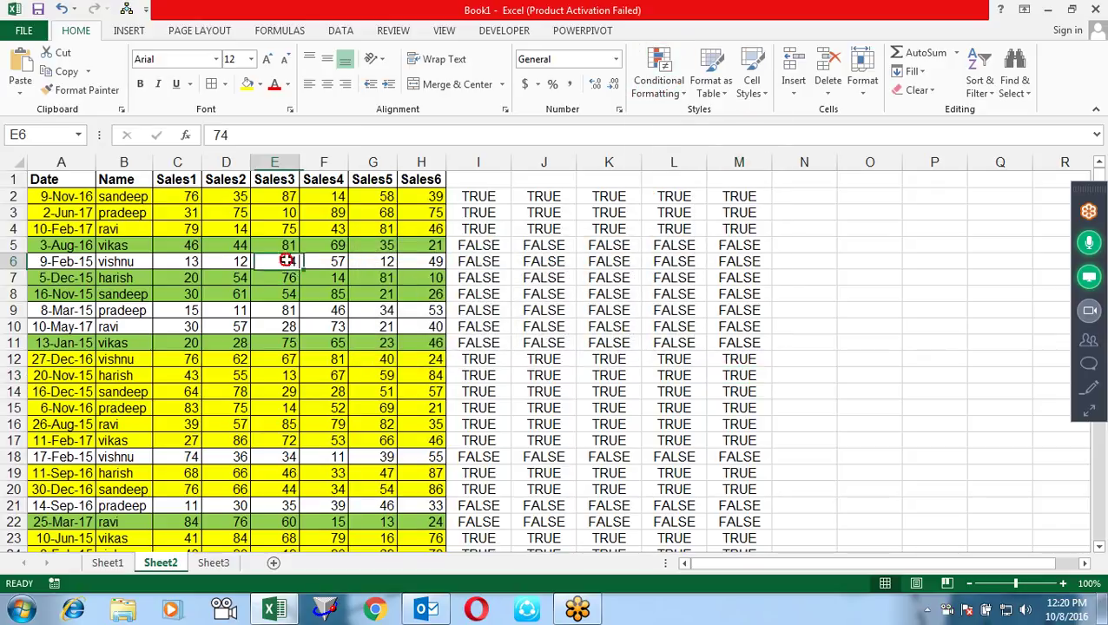
left_click(324, 228)
left_click(659, 83)
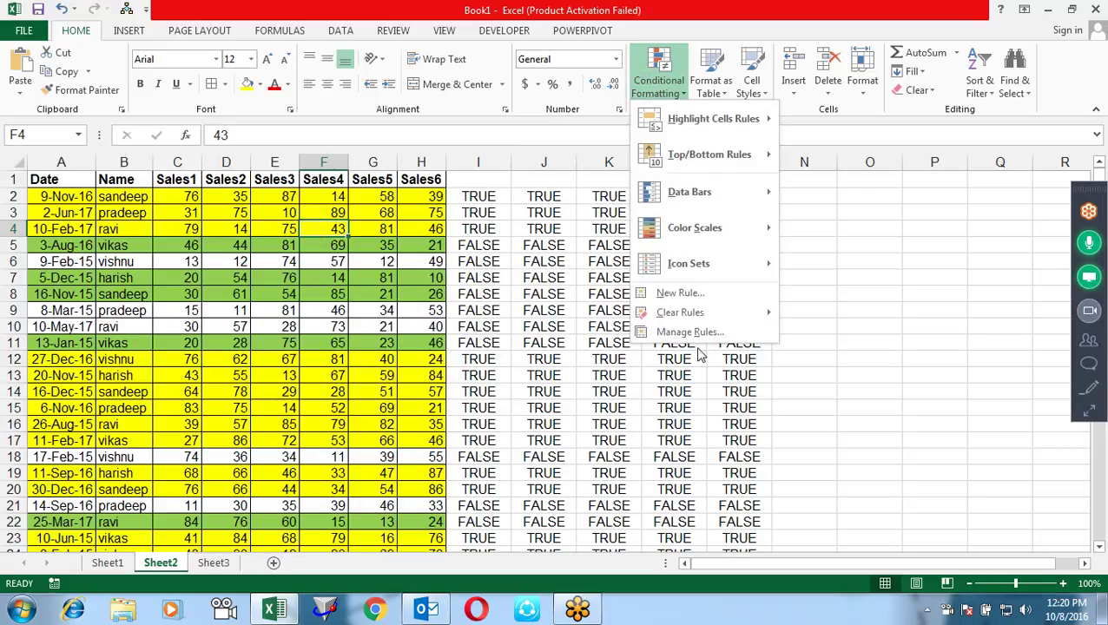
left_click(680, 333)
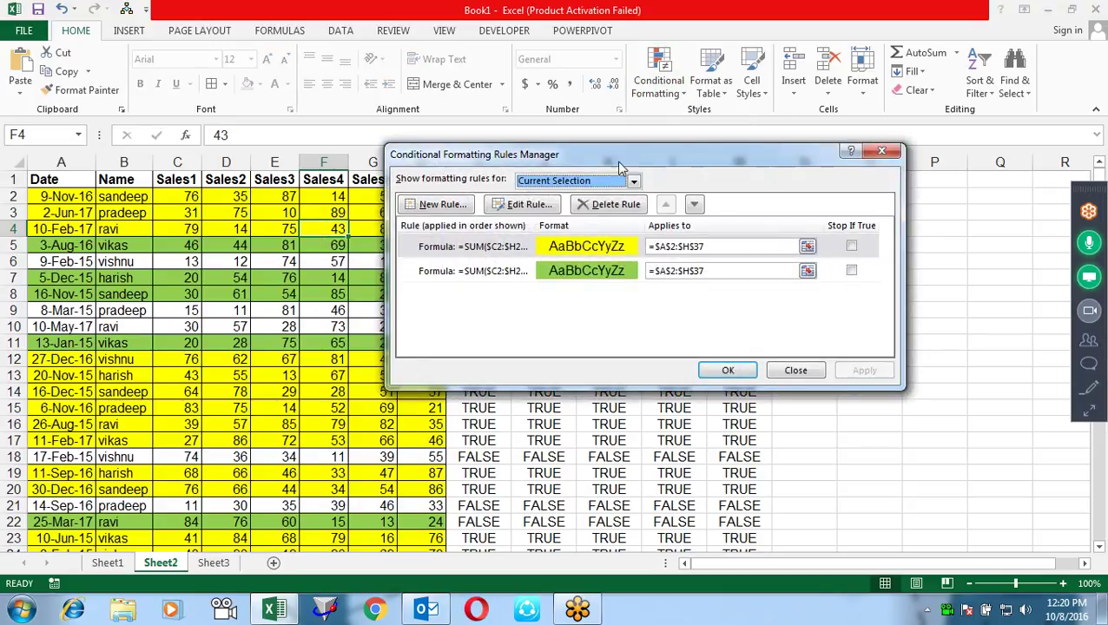
left_click_drag(633, 165, 552, 222)
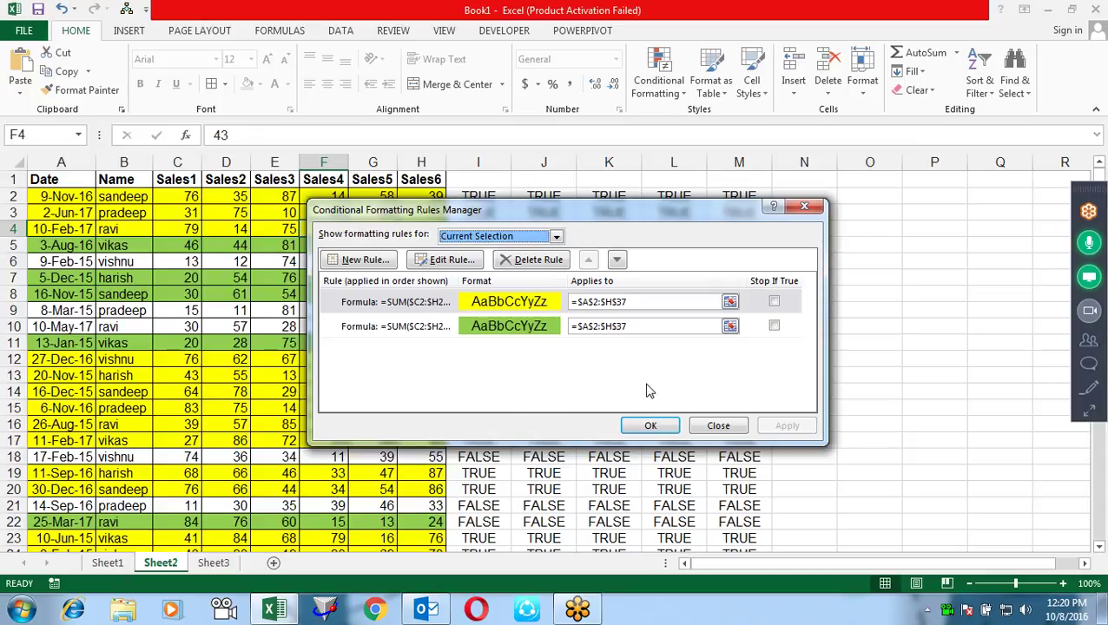
left_click(805, 206)
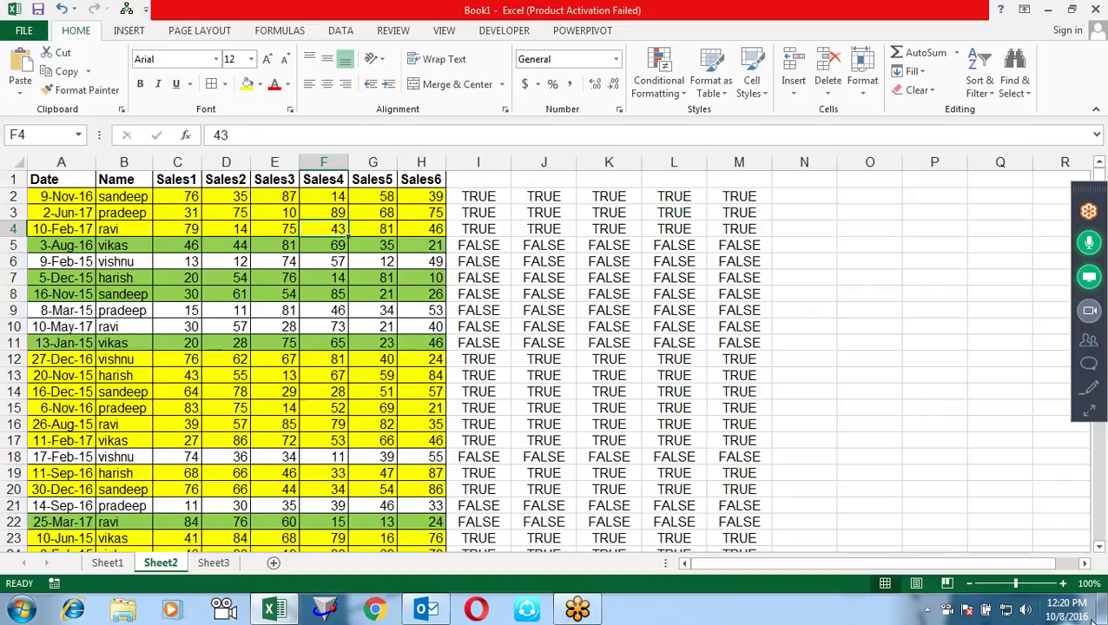